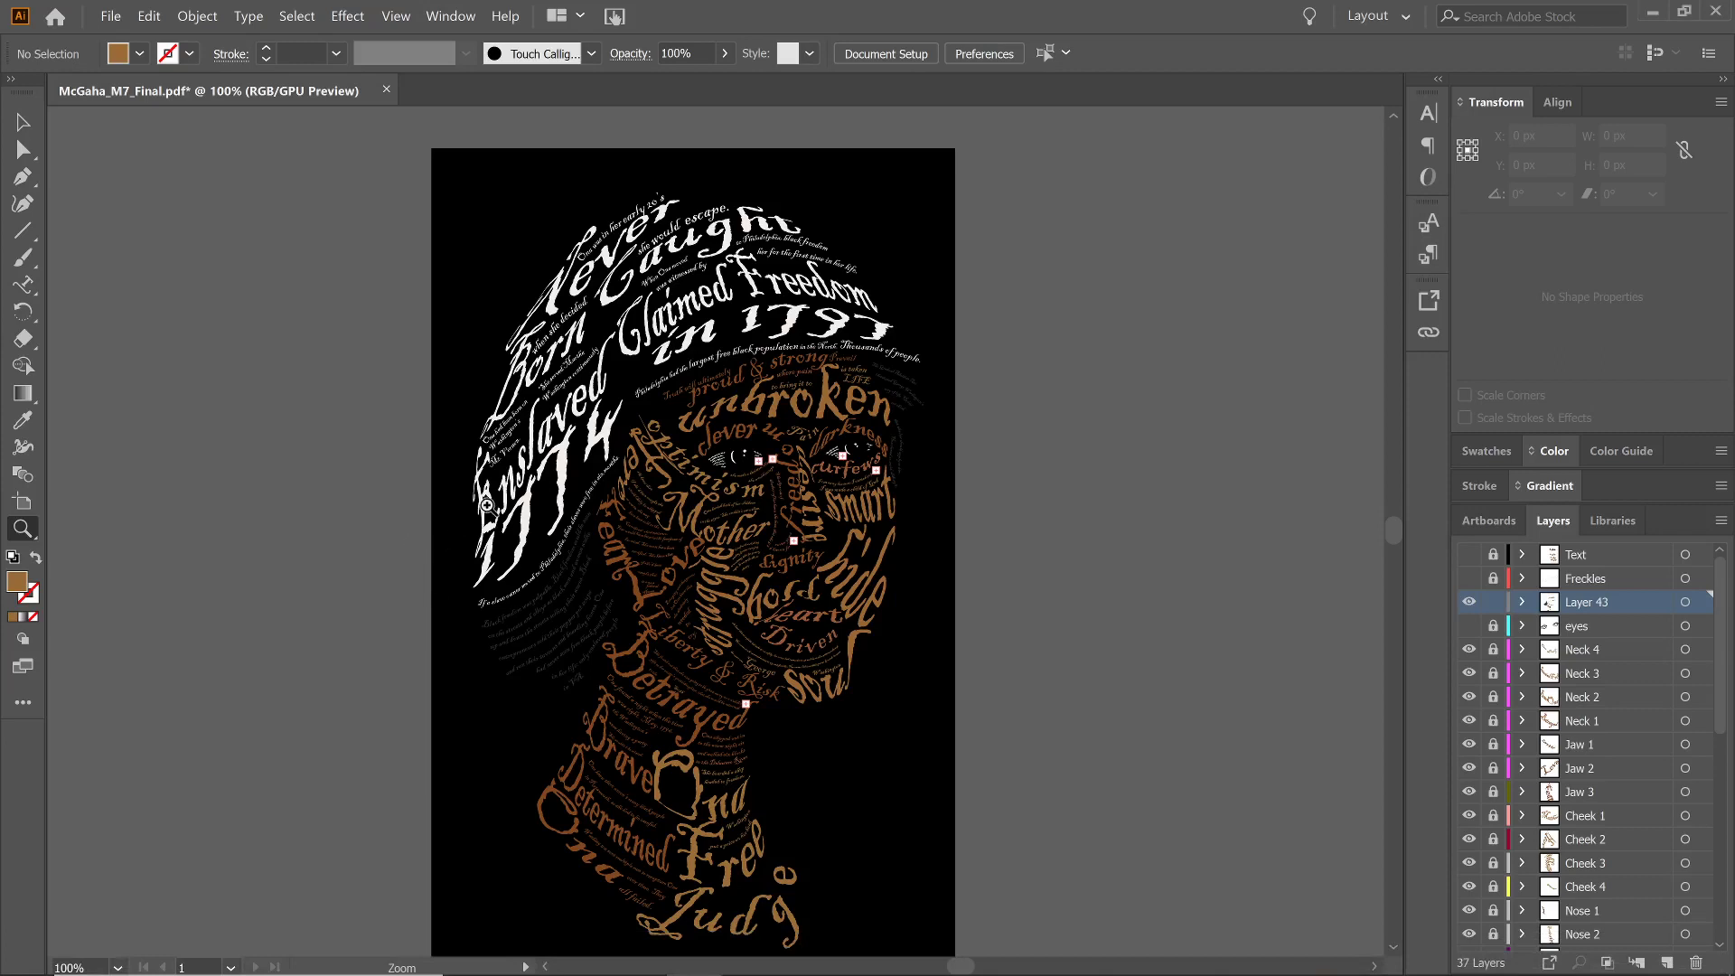
scroll(179, 379, up, 1)
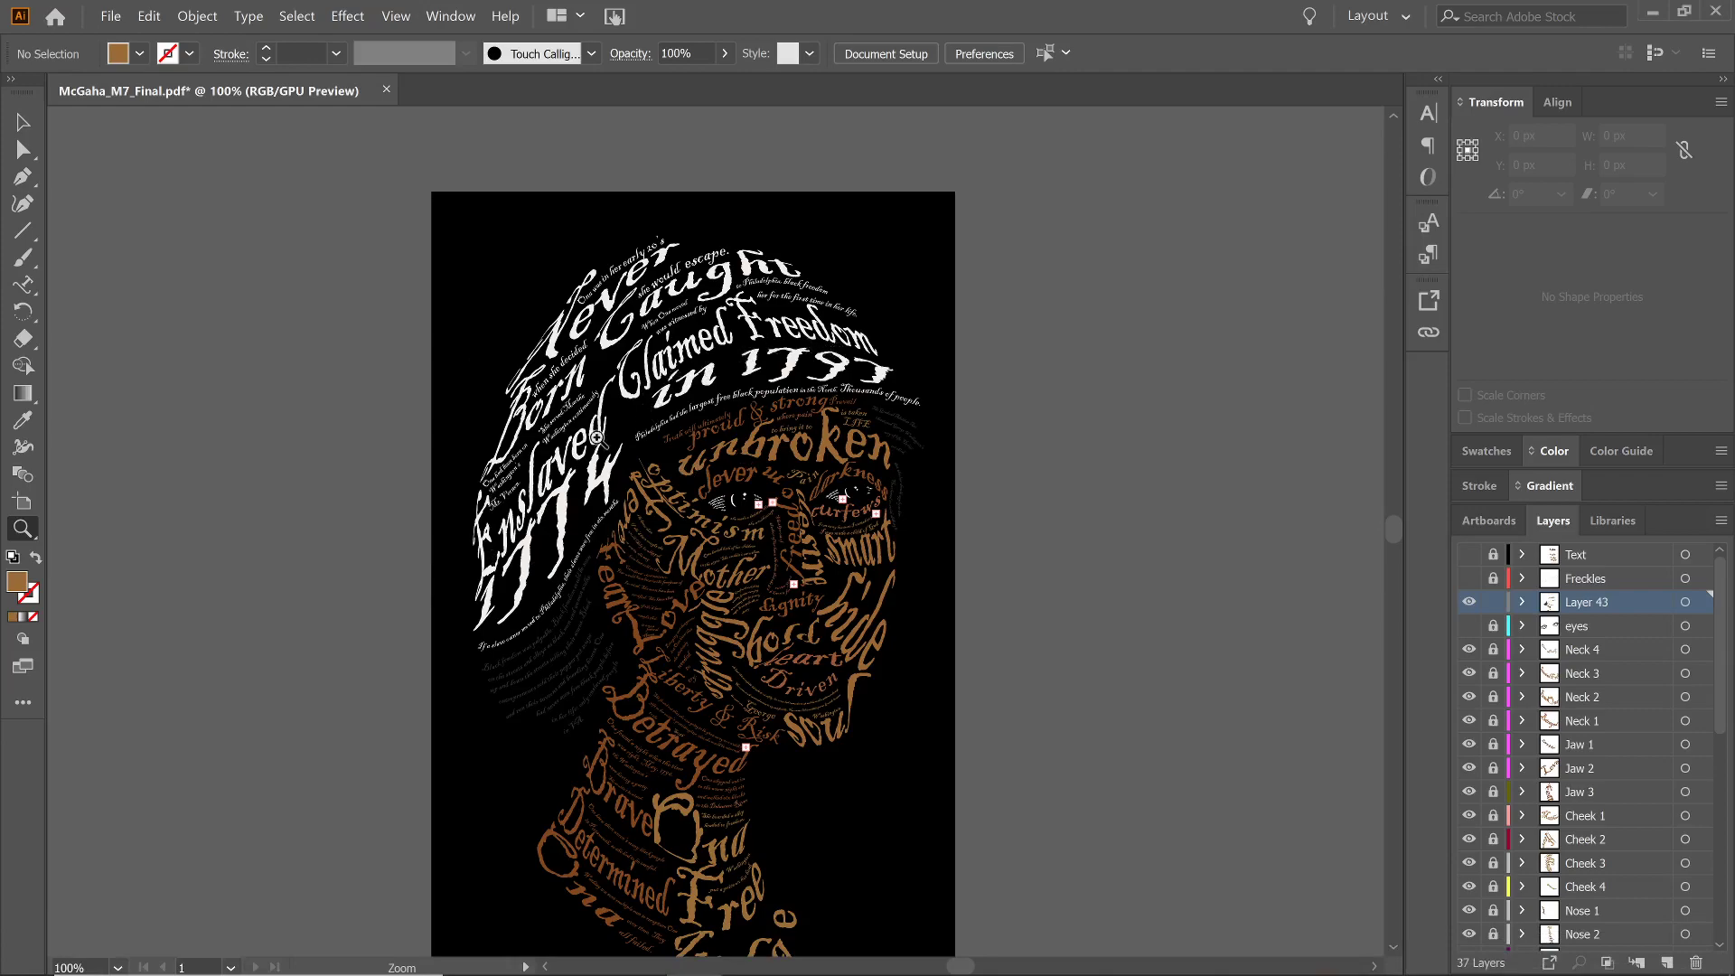
click(640, 954)
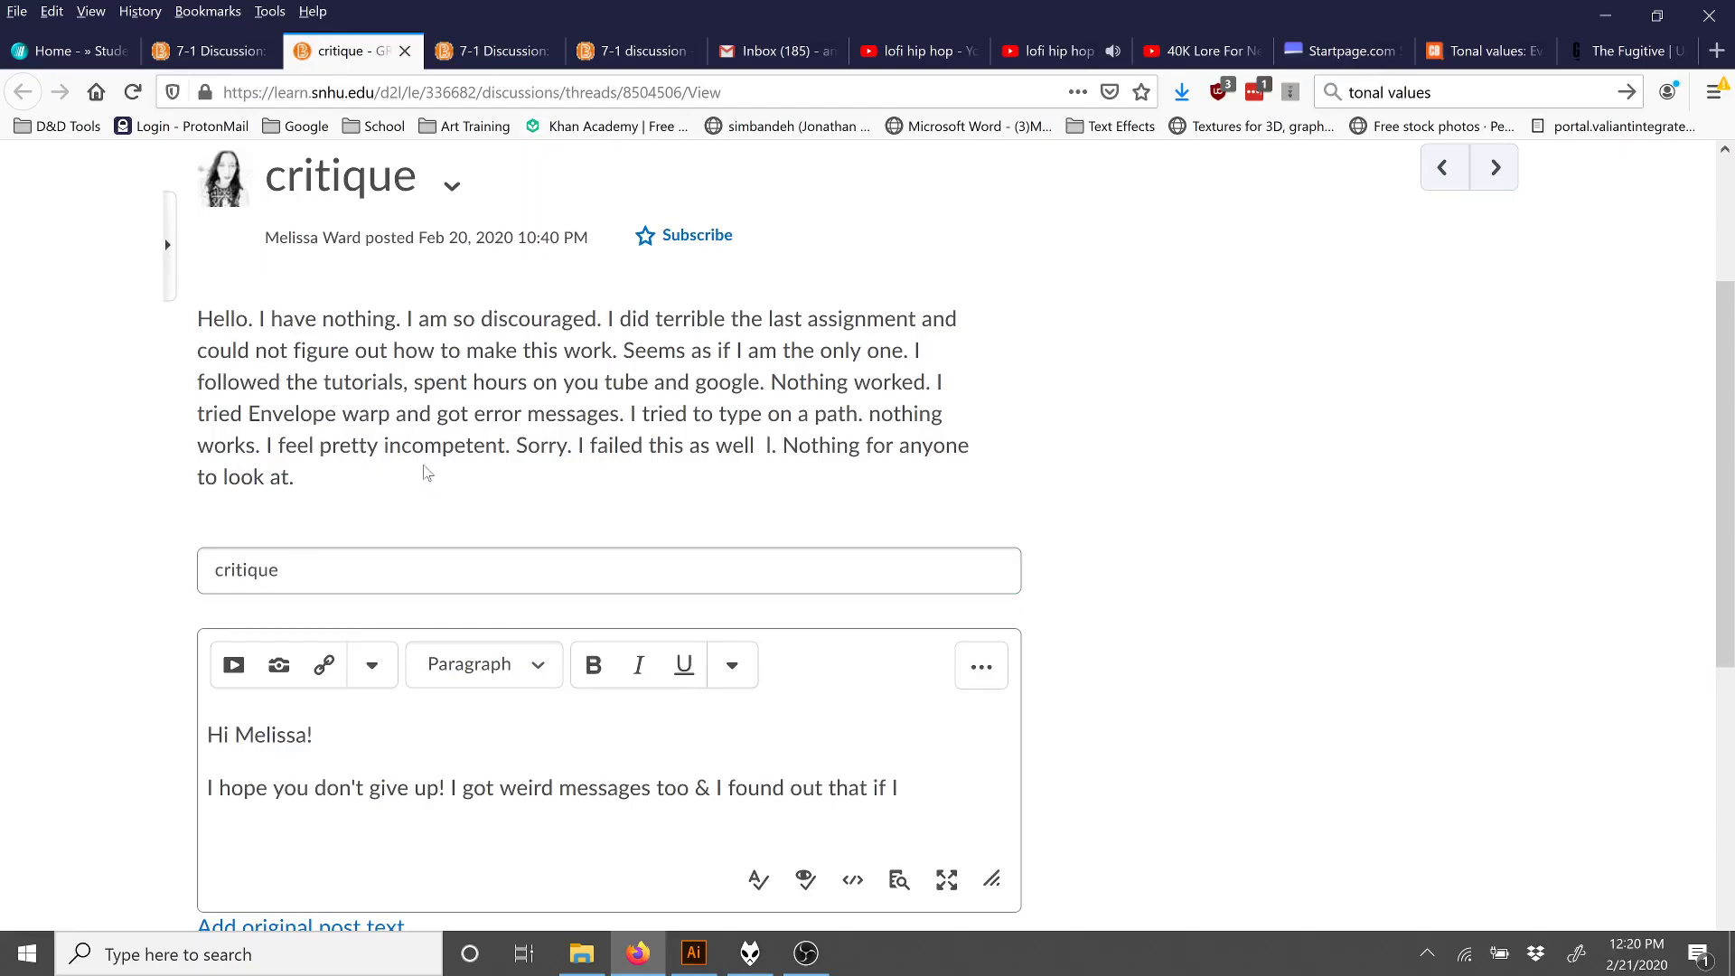
click(635, 953)
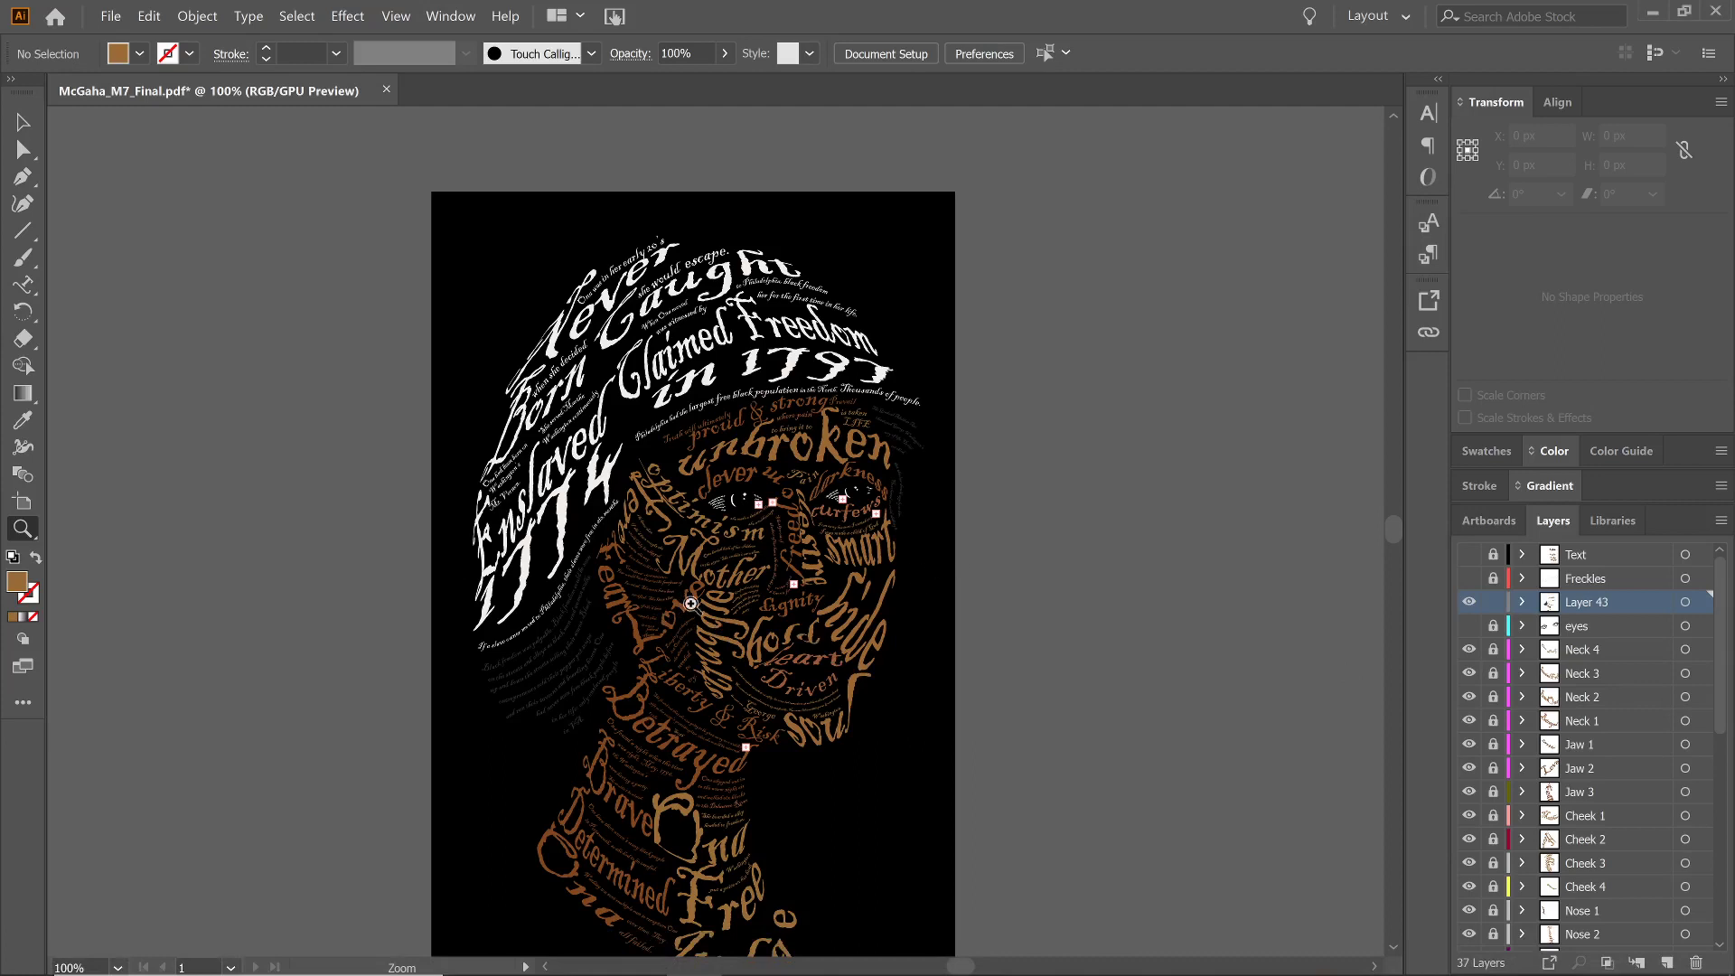
Open the M6_Text_Portrait_cut.ai artwork from the M6 course folder
click(112, 16)
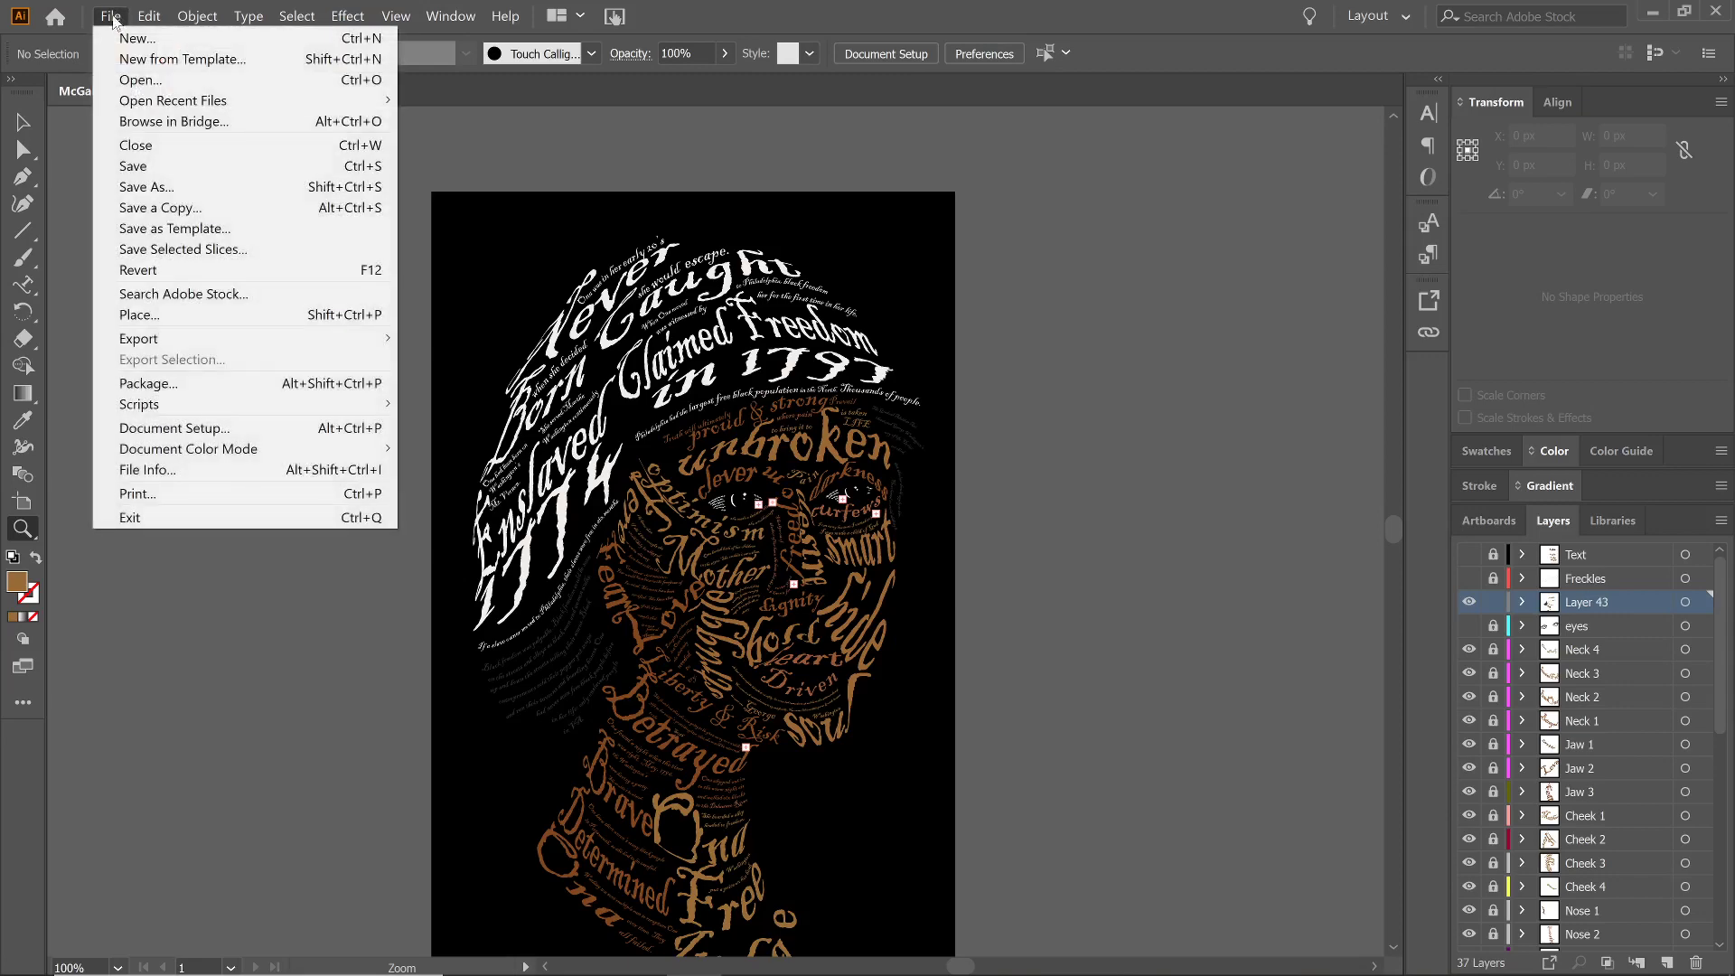
click(136, 80)
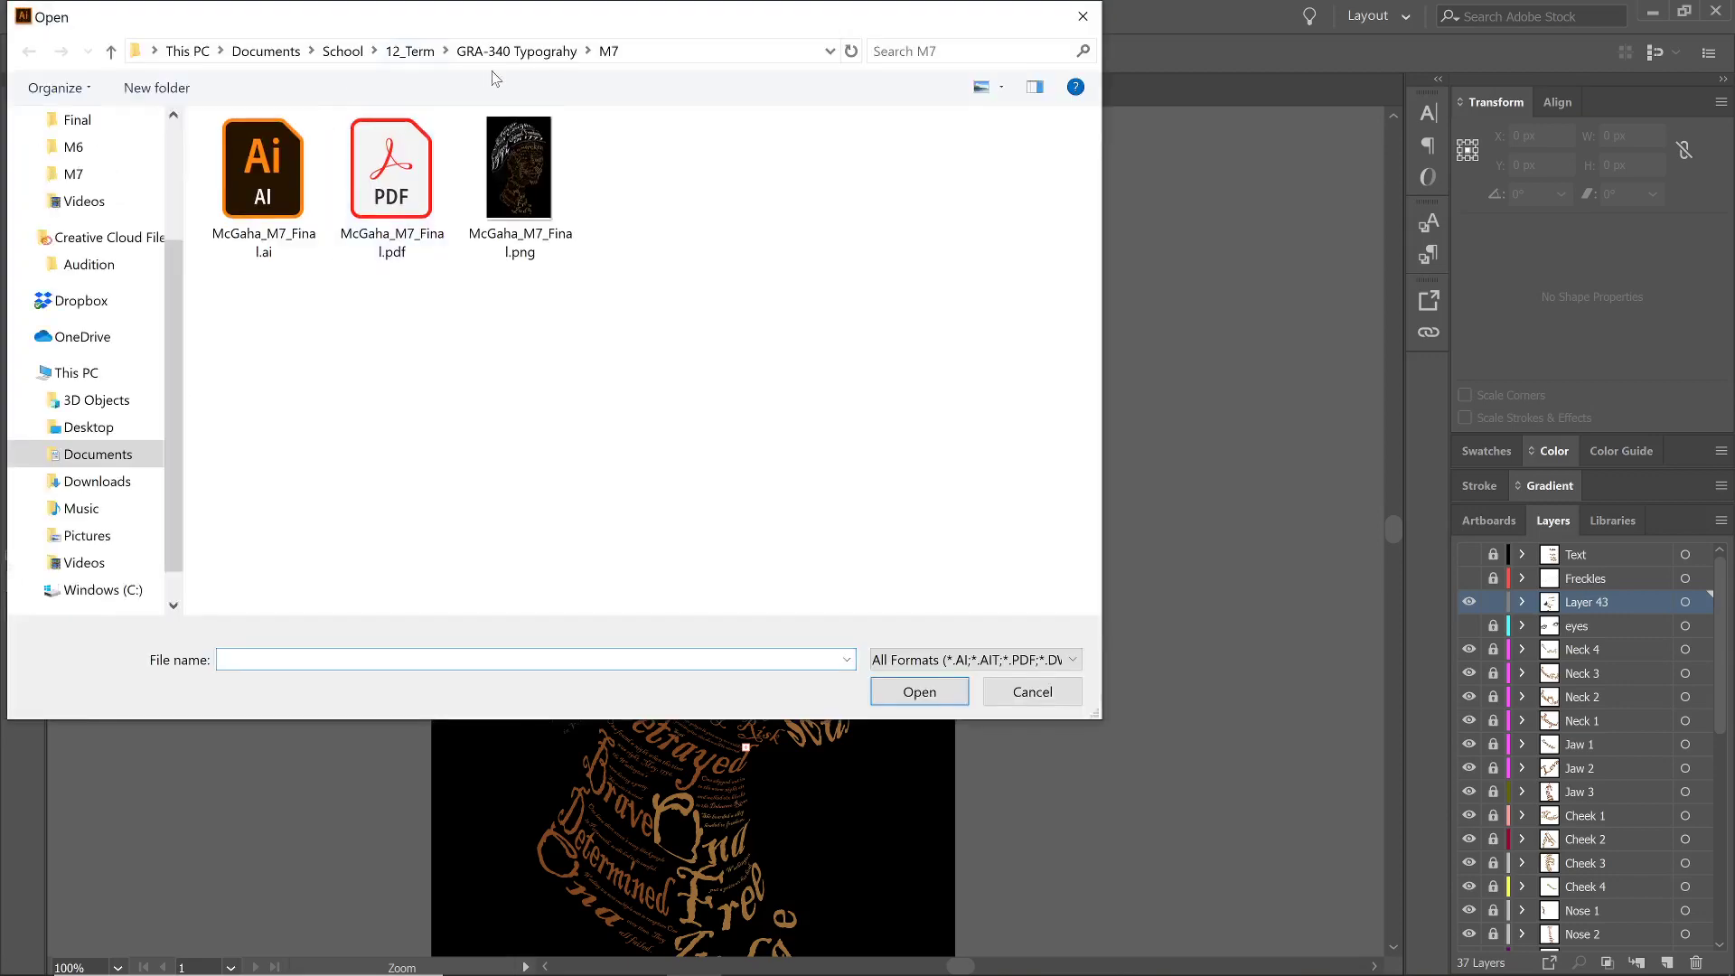
click(492, 52)
double_click(294, 251)
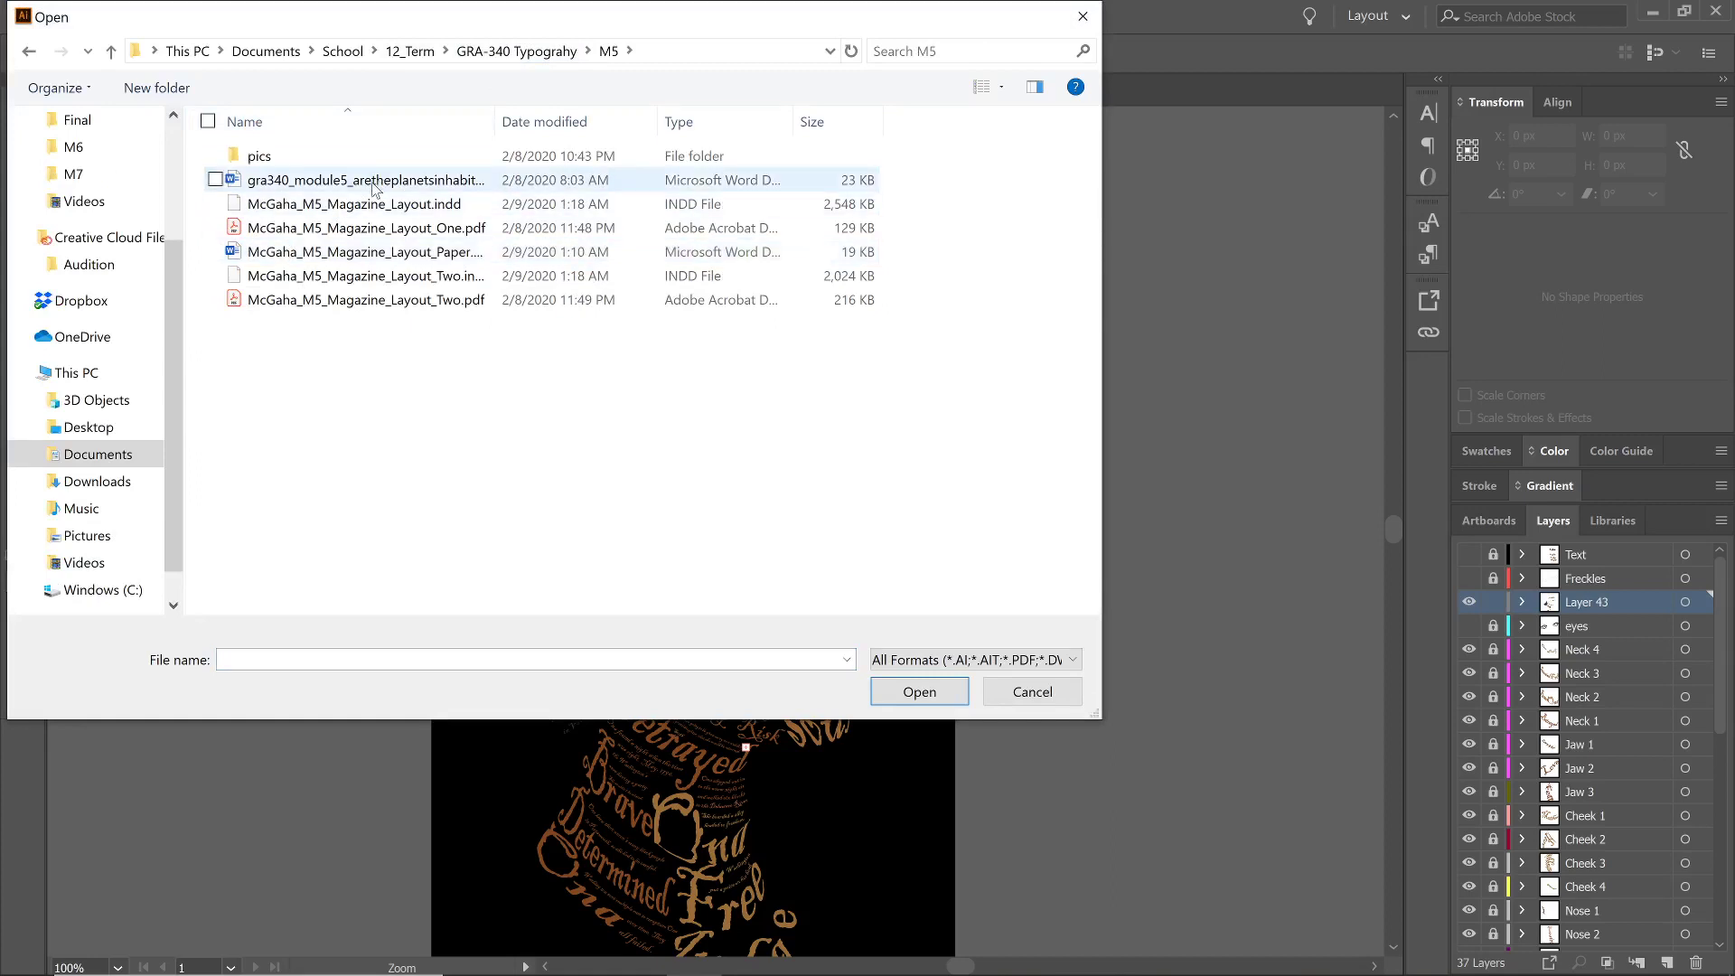
click(516, 51)
click(263, 275)
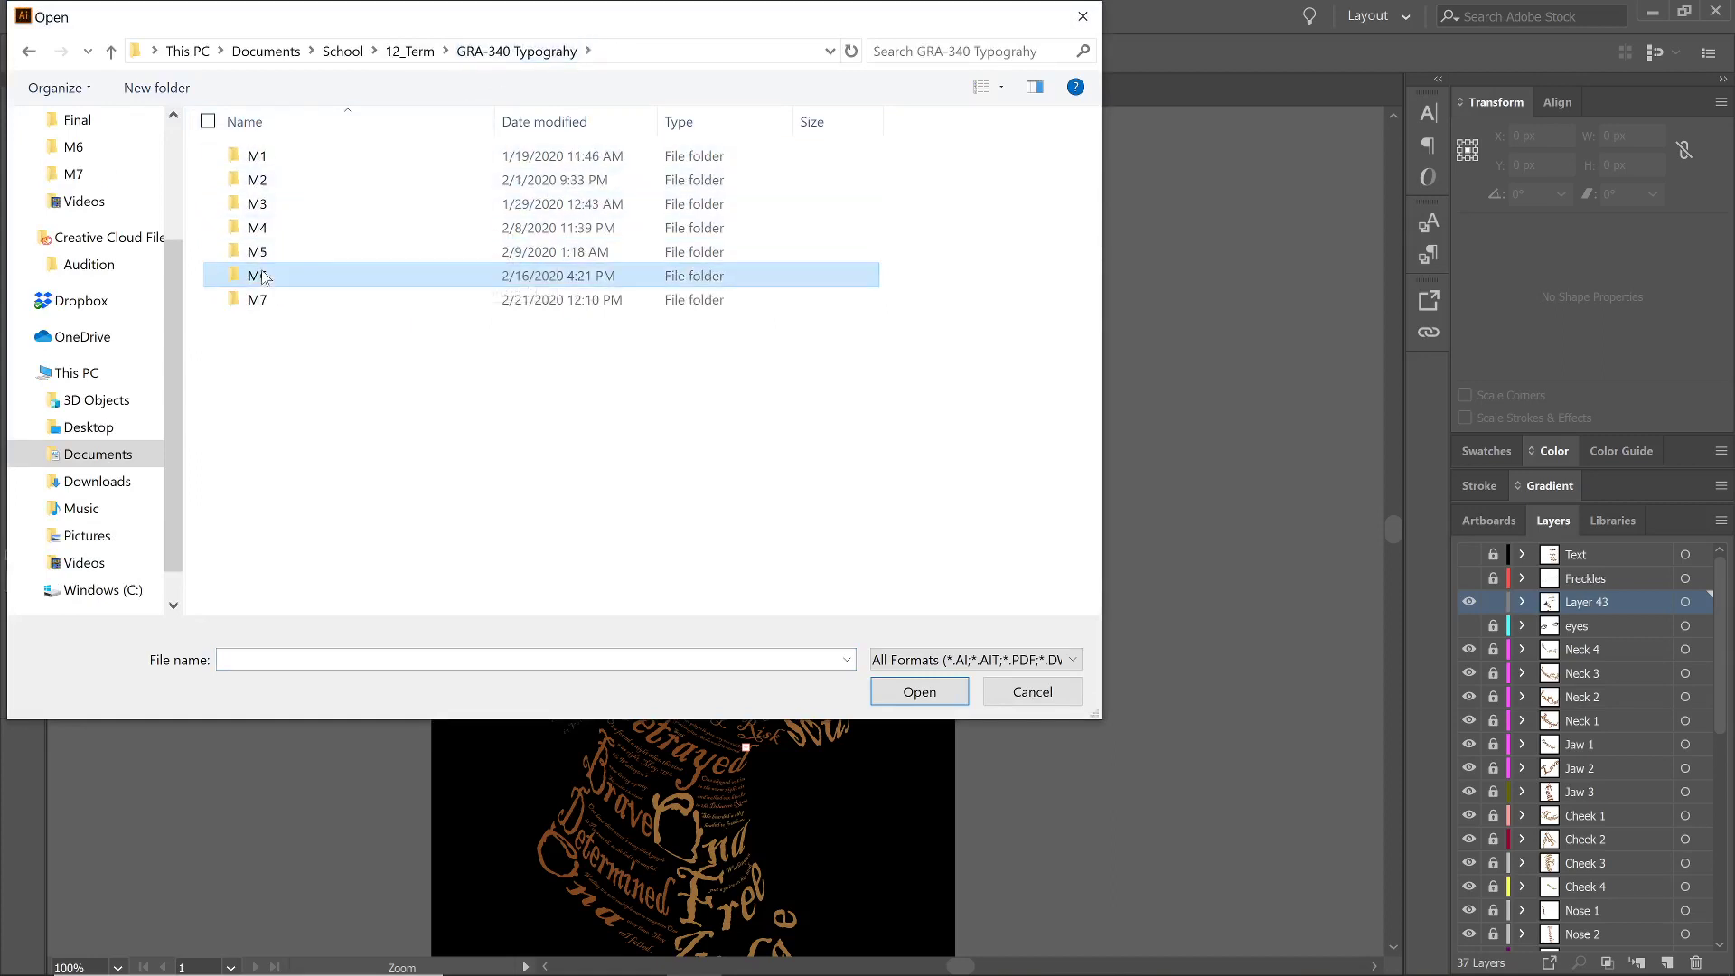
double_click(262, 275)
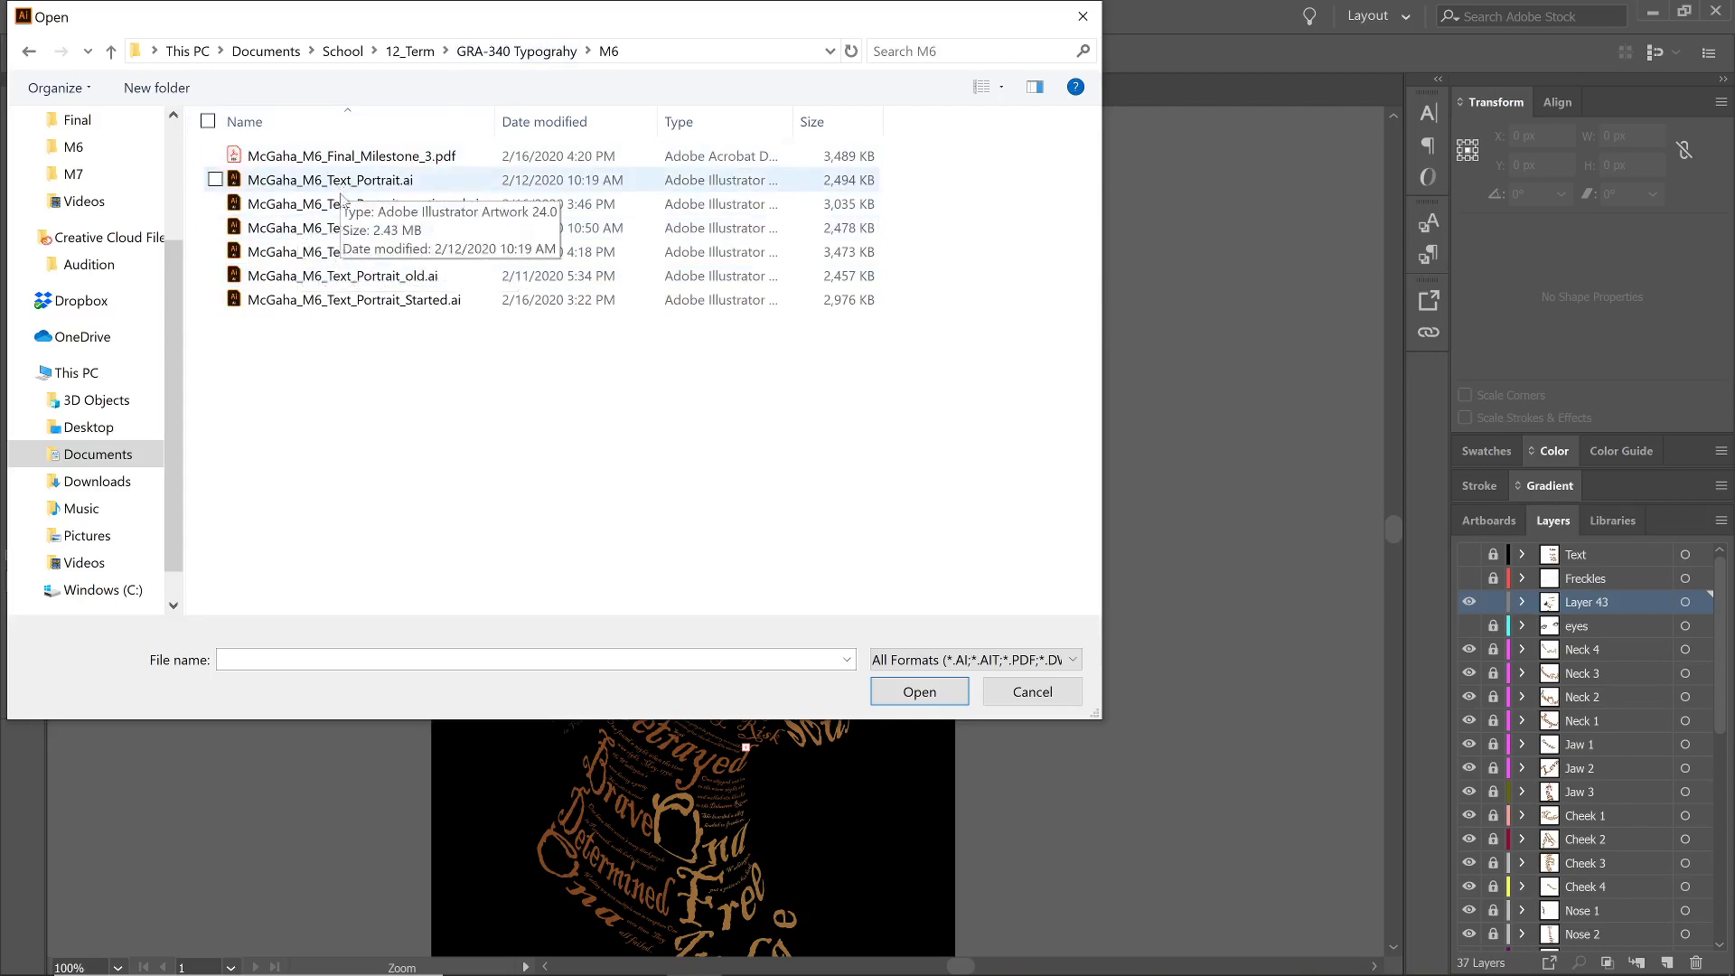
double_click(344, 228)
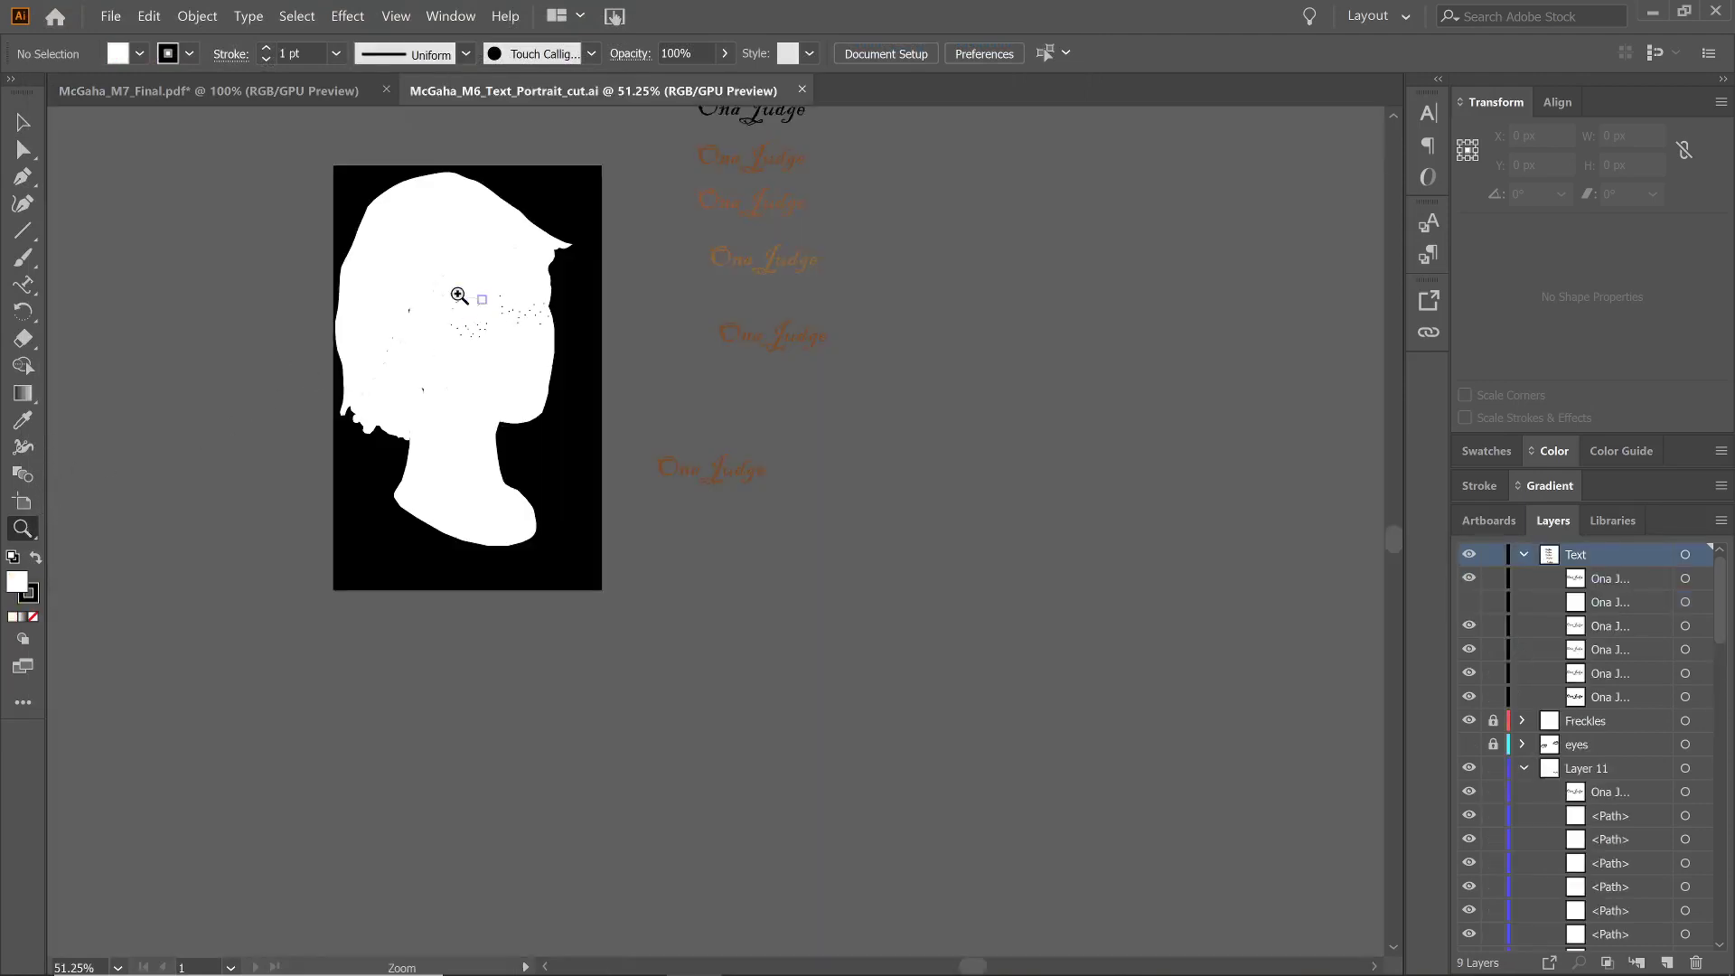
Apply a 0.75 pt black stroke to all of the white portrait shapes
click(431, 290)
click(738, 566)
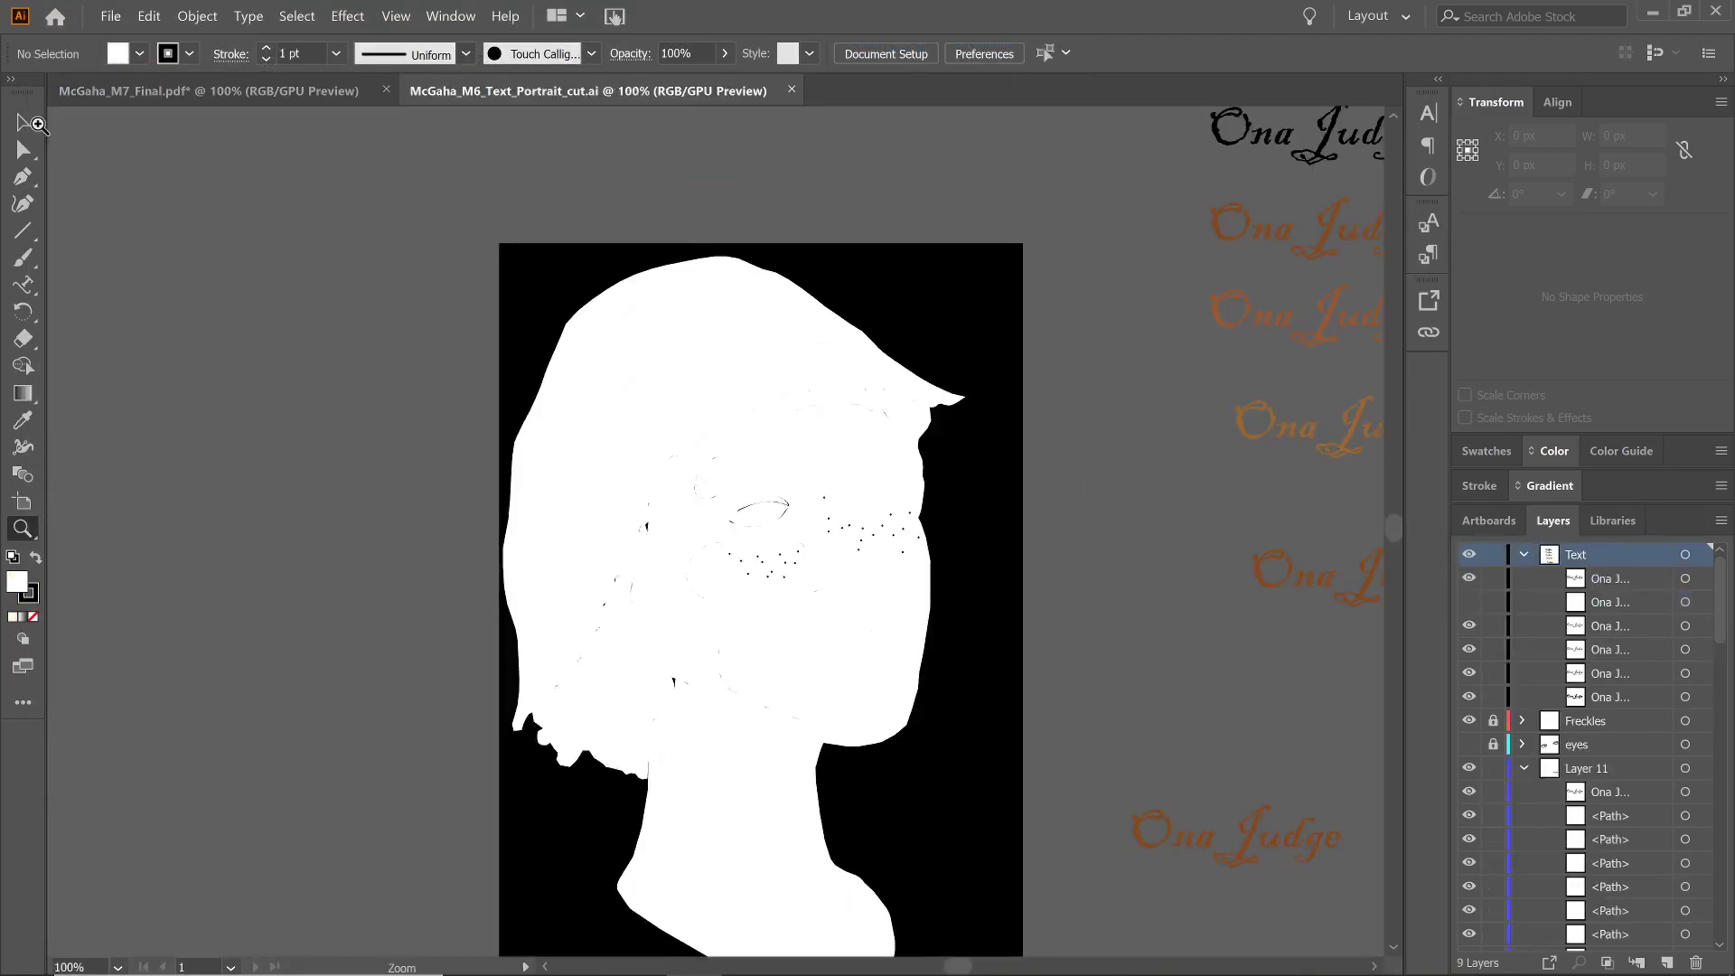
click(27, 126)
drag(411, 181, 1014, 823)
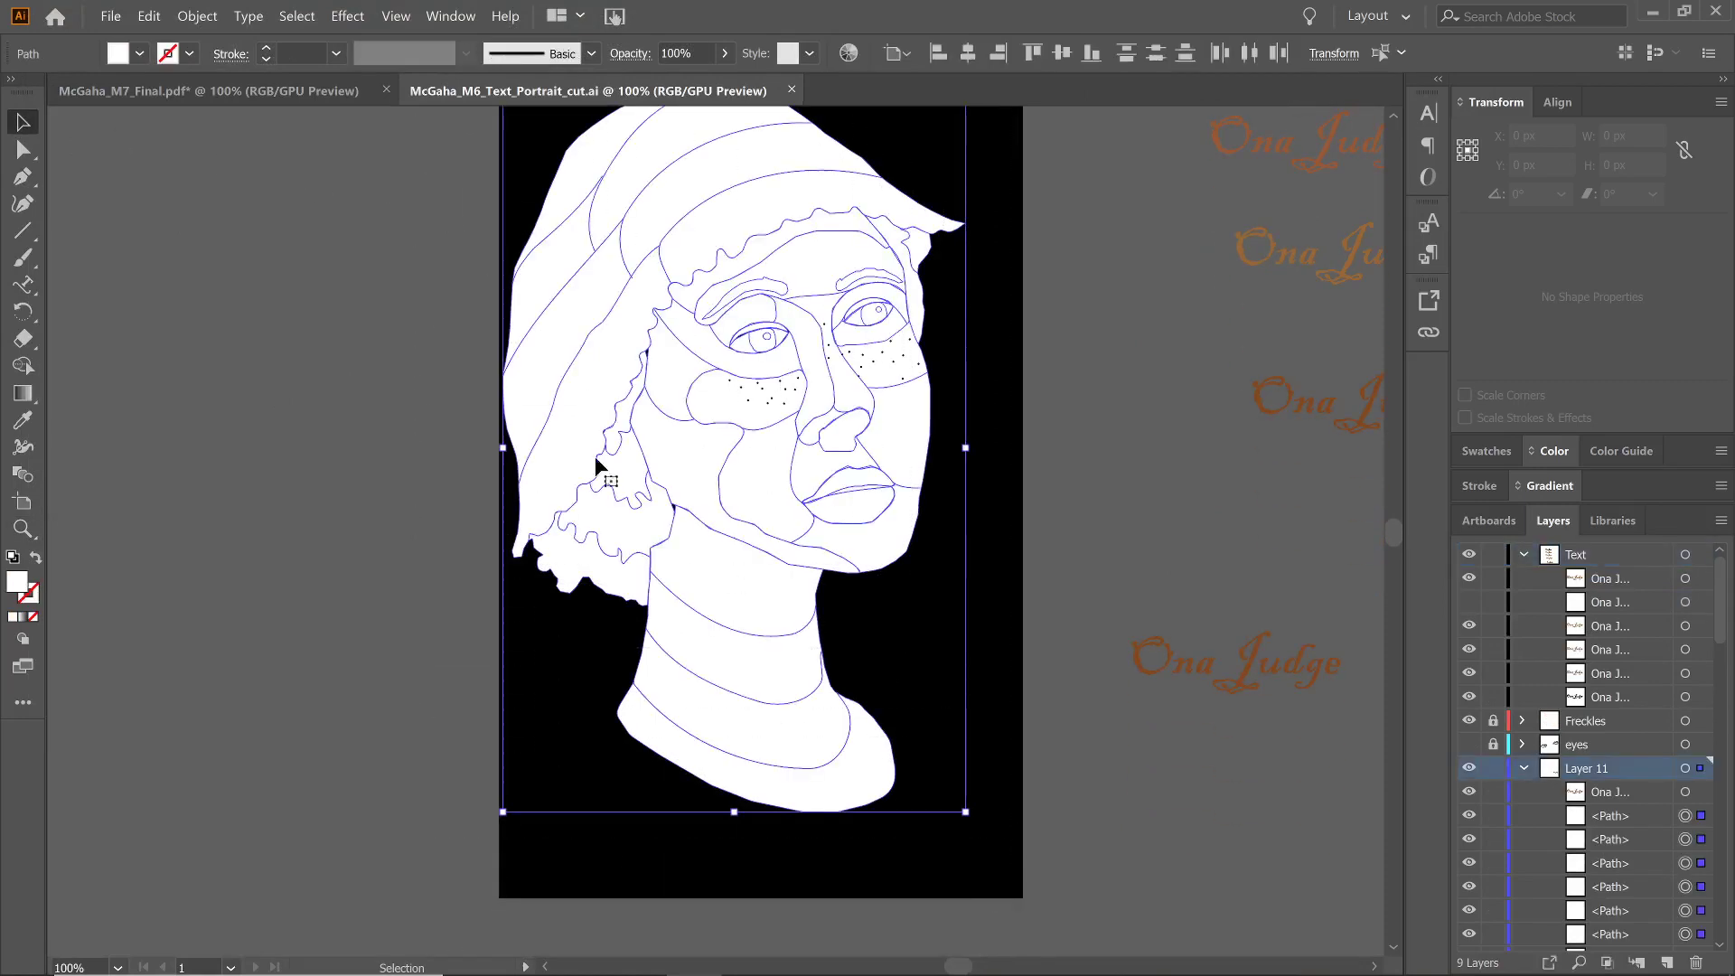
click(266, 47)
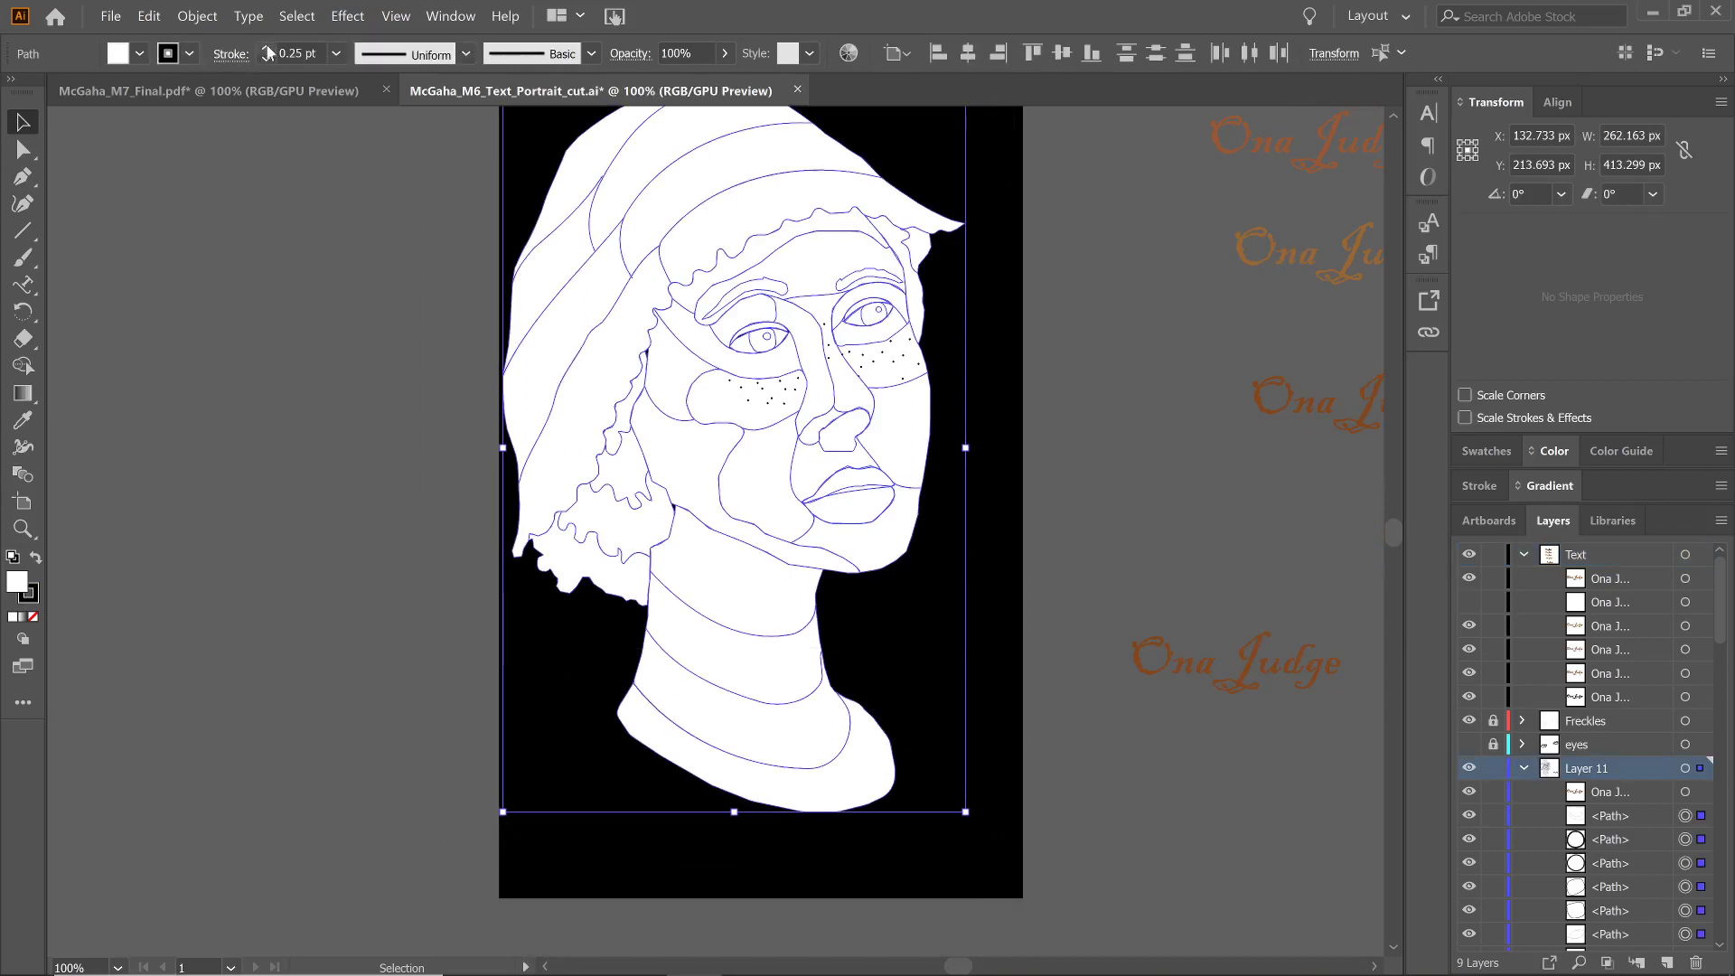
click(266, 48)
click(265, 48)
click(370, 249)
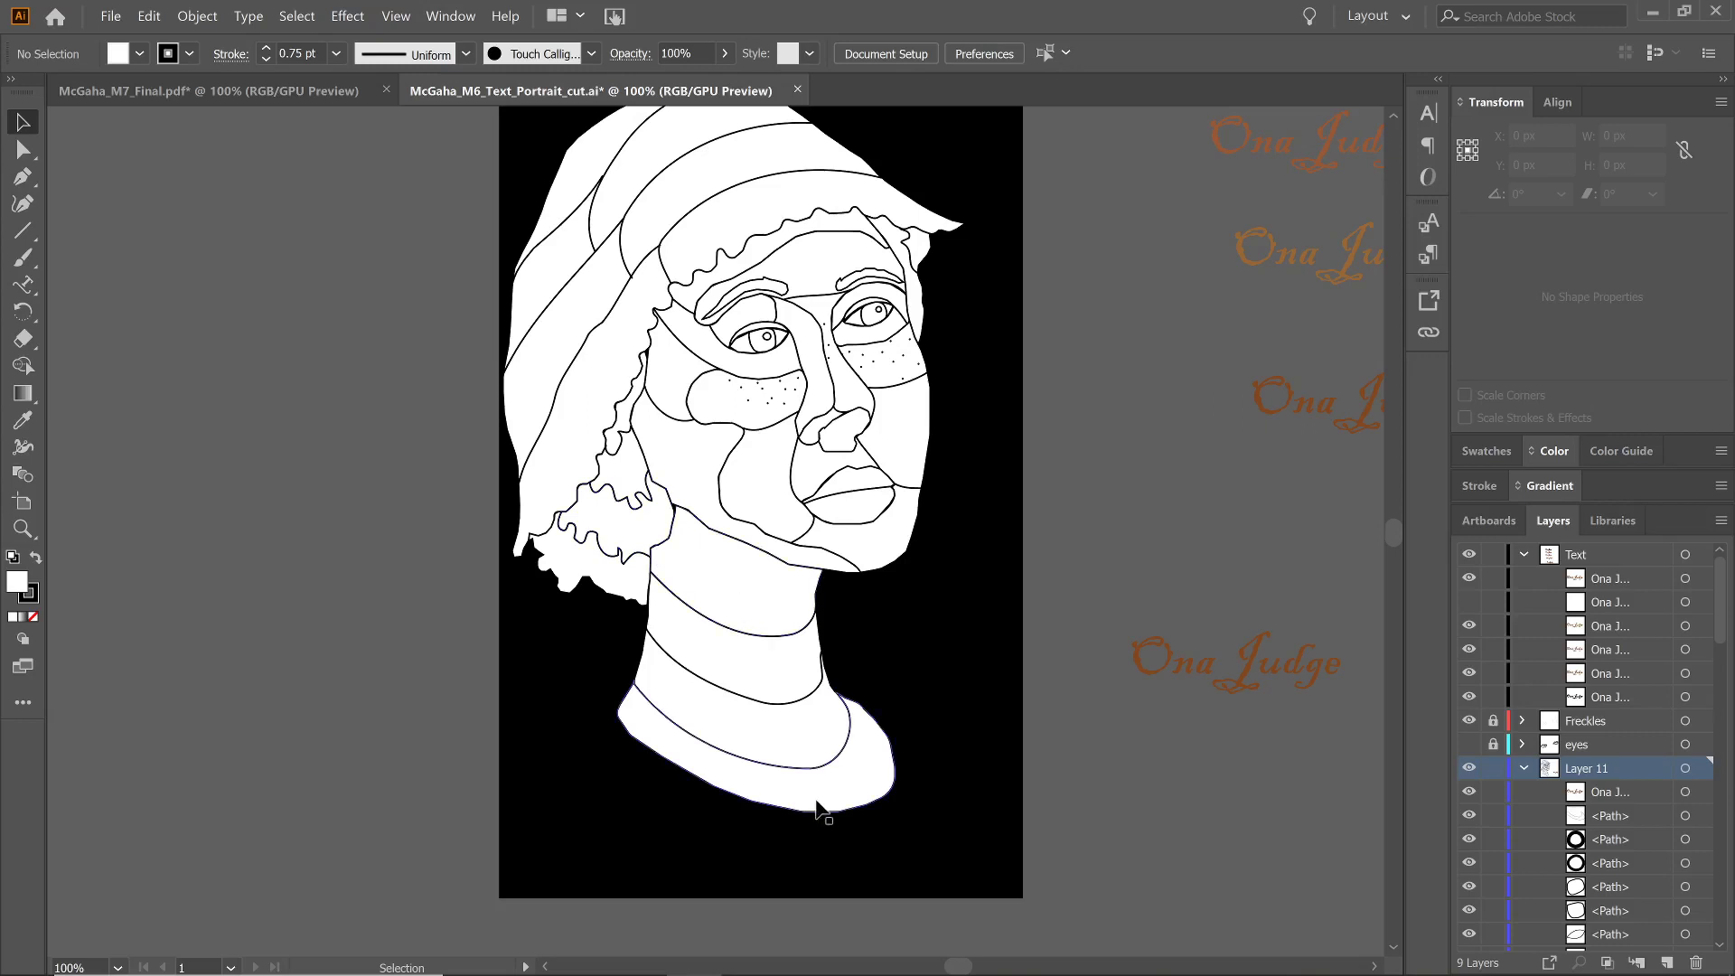
Cut the uppermost neck shape, directly beneath the jaw, out of Layer 11
scroll(844, 604, up, 3)
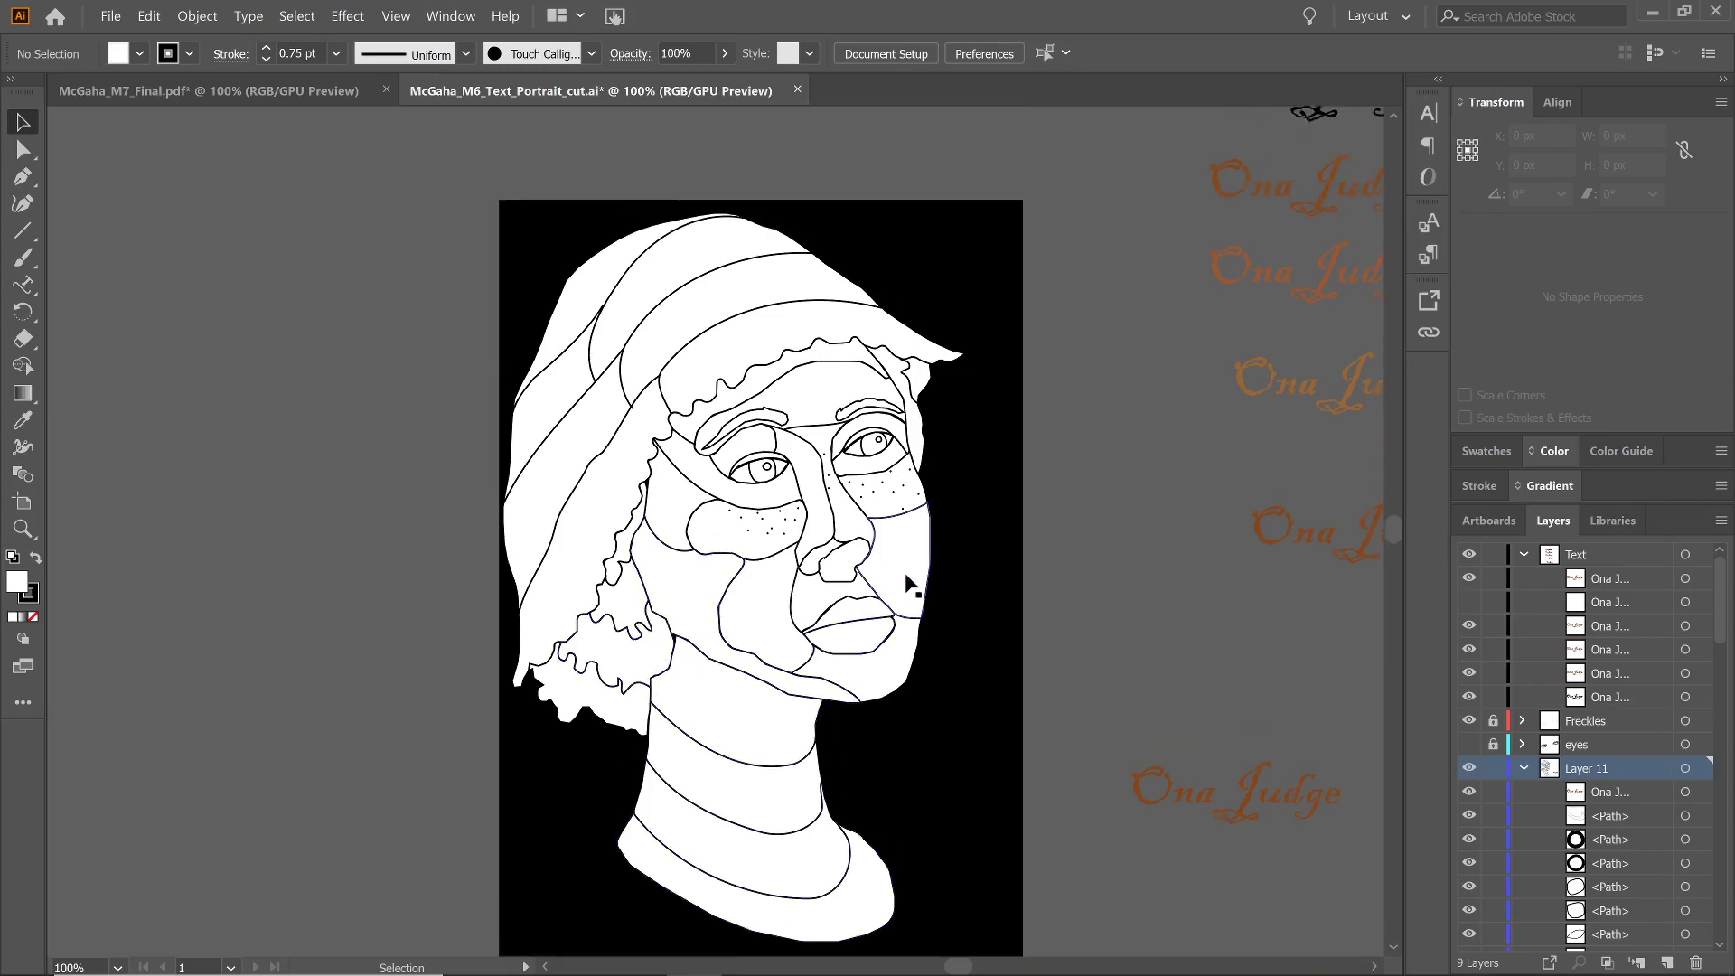
click(739, 721)
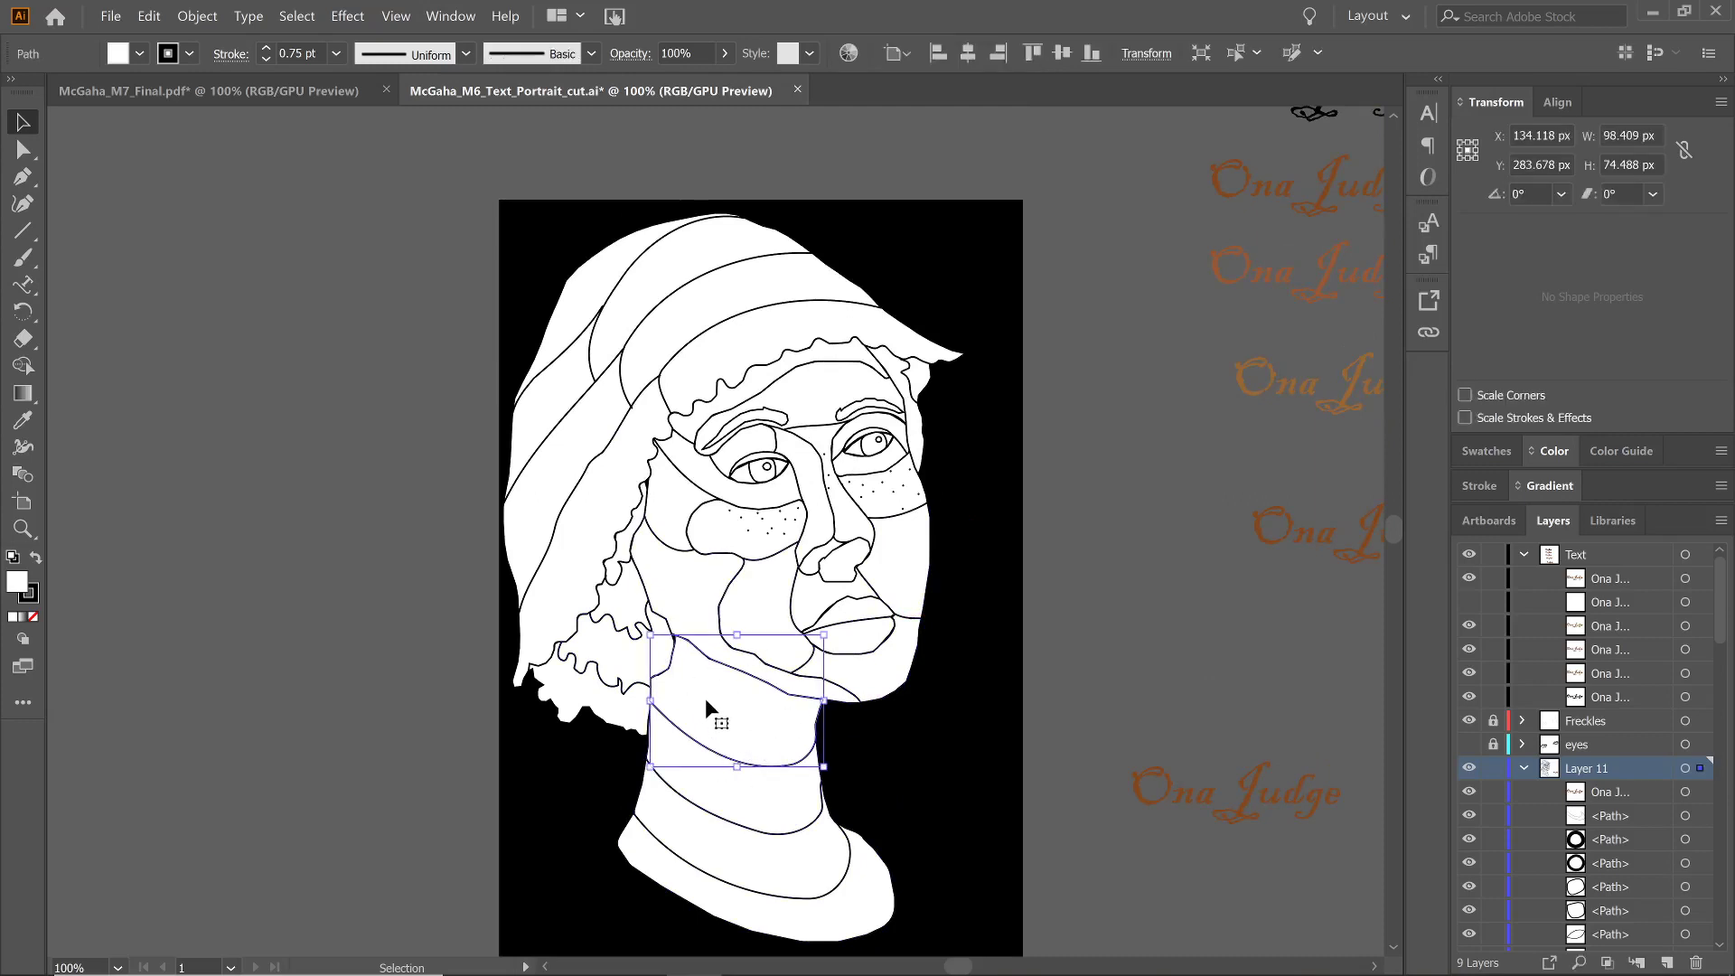
scroll(722, 705, down, 3)
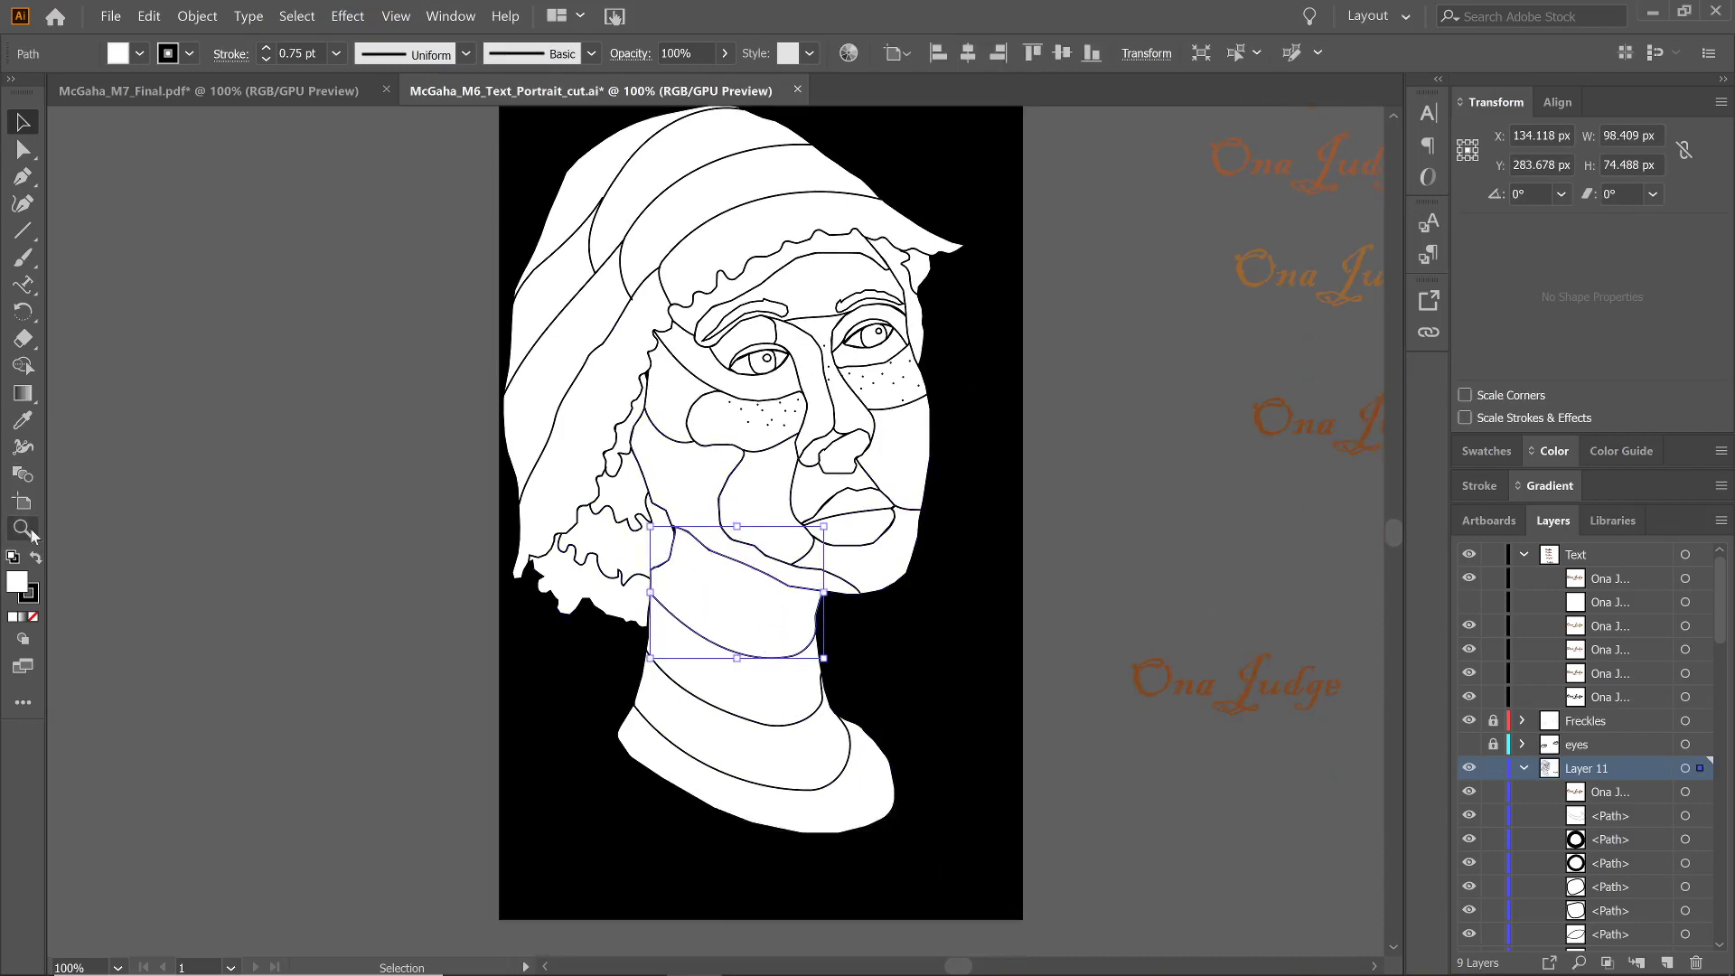
click(22, 529)
click(697, 599)
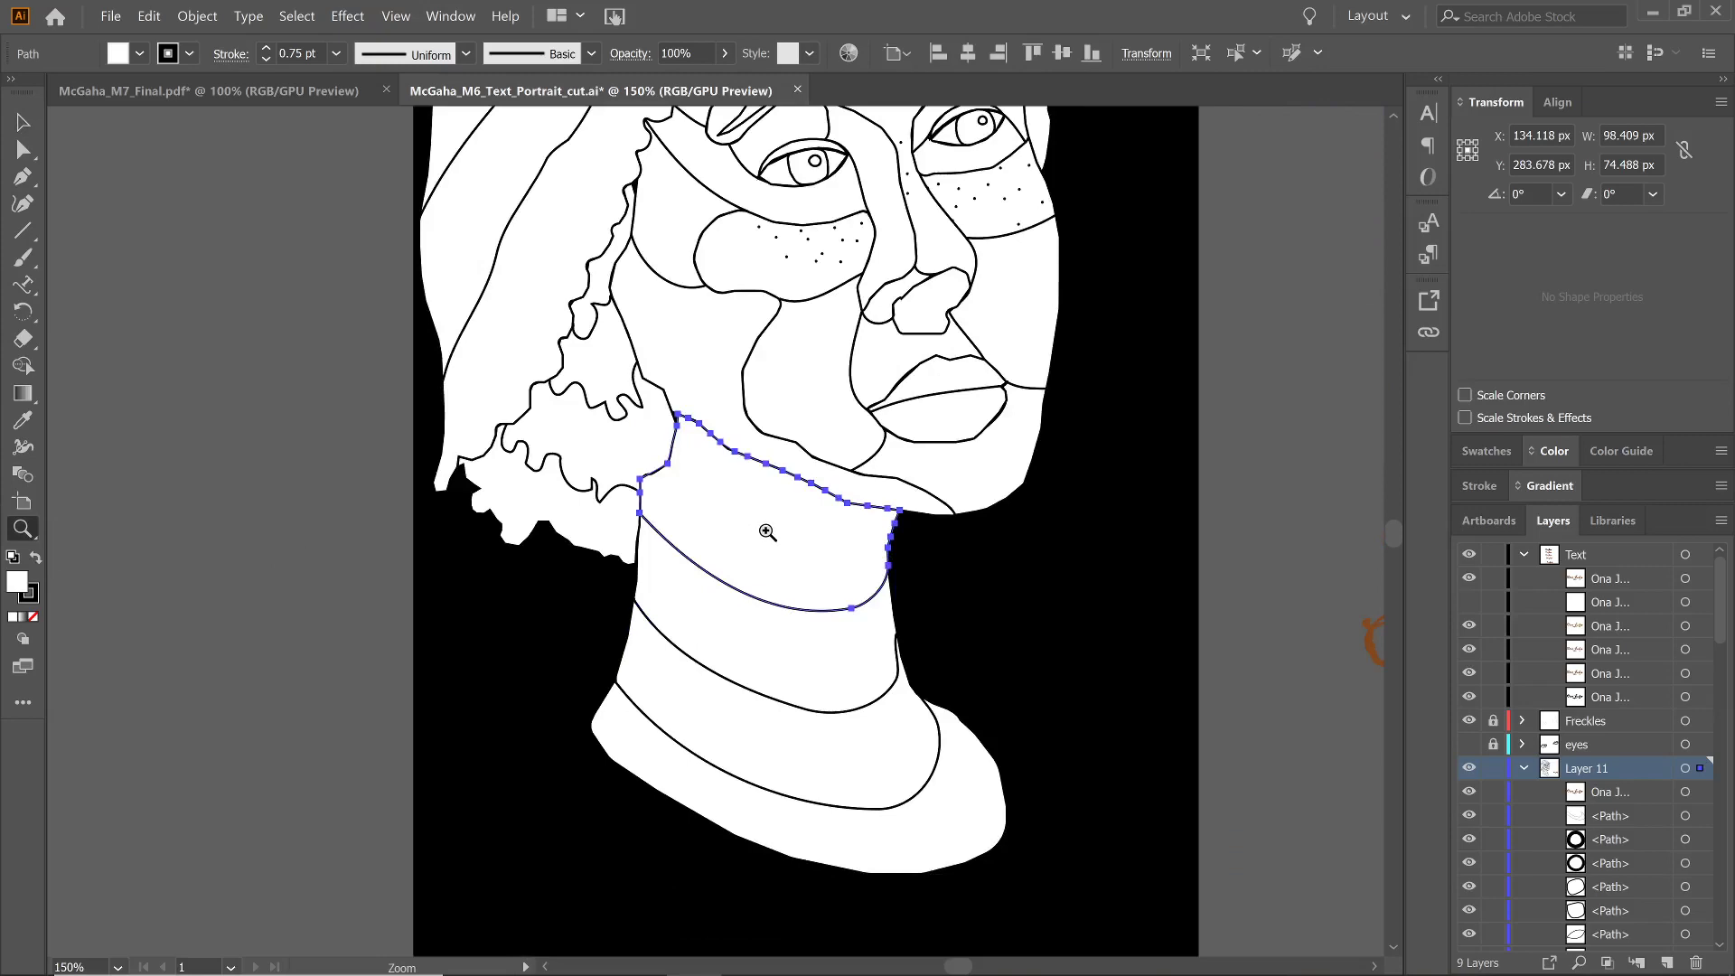
click(763, 533)
click(770, 532)
click(22, 122)
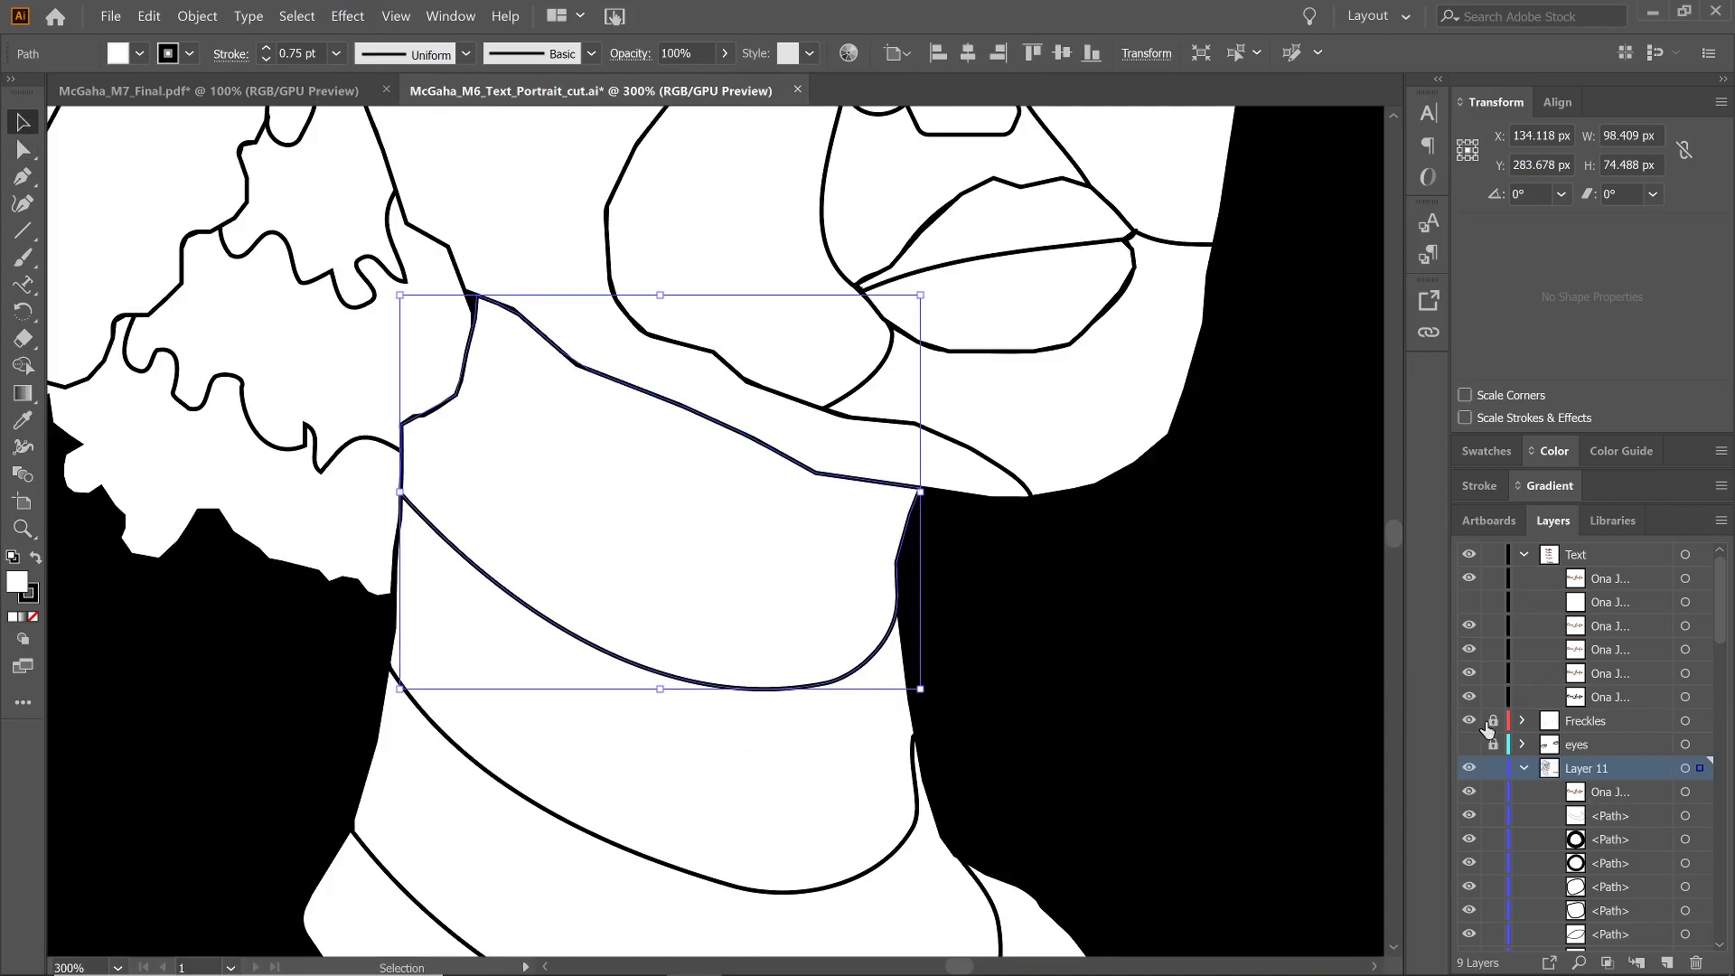
drag(1721, 615, 1726, 878)
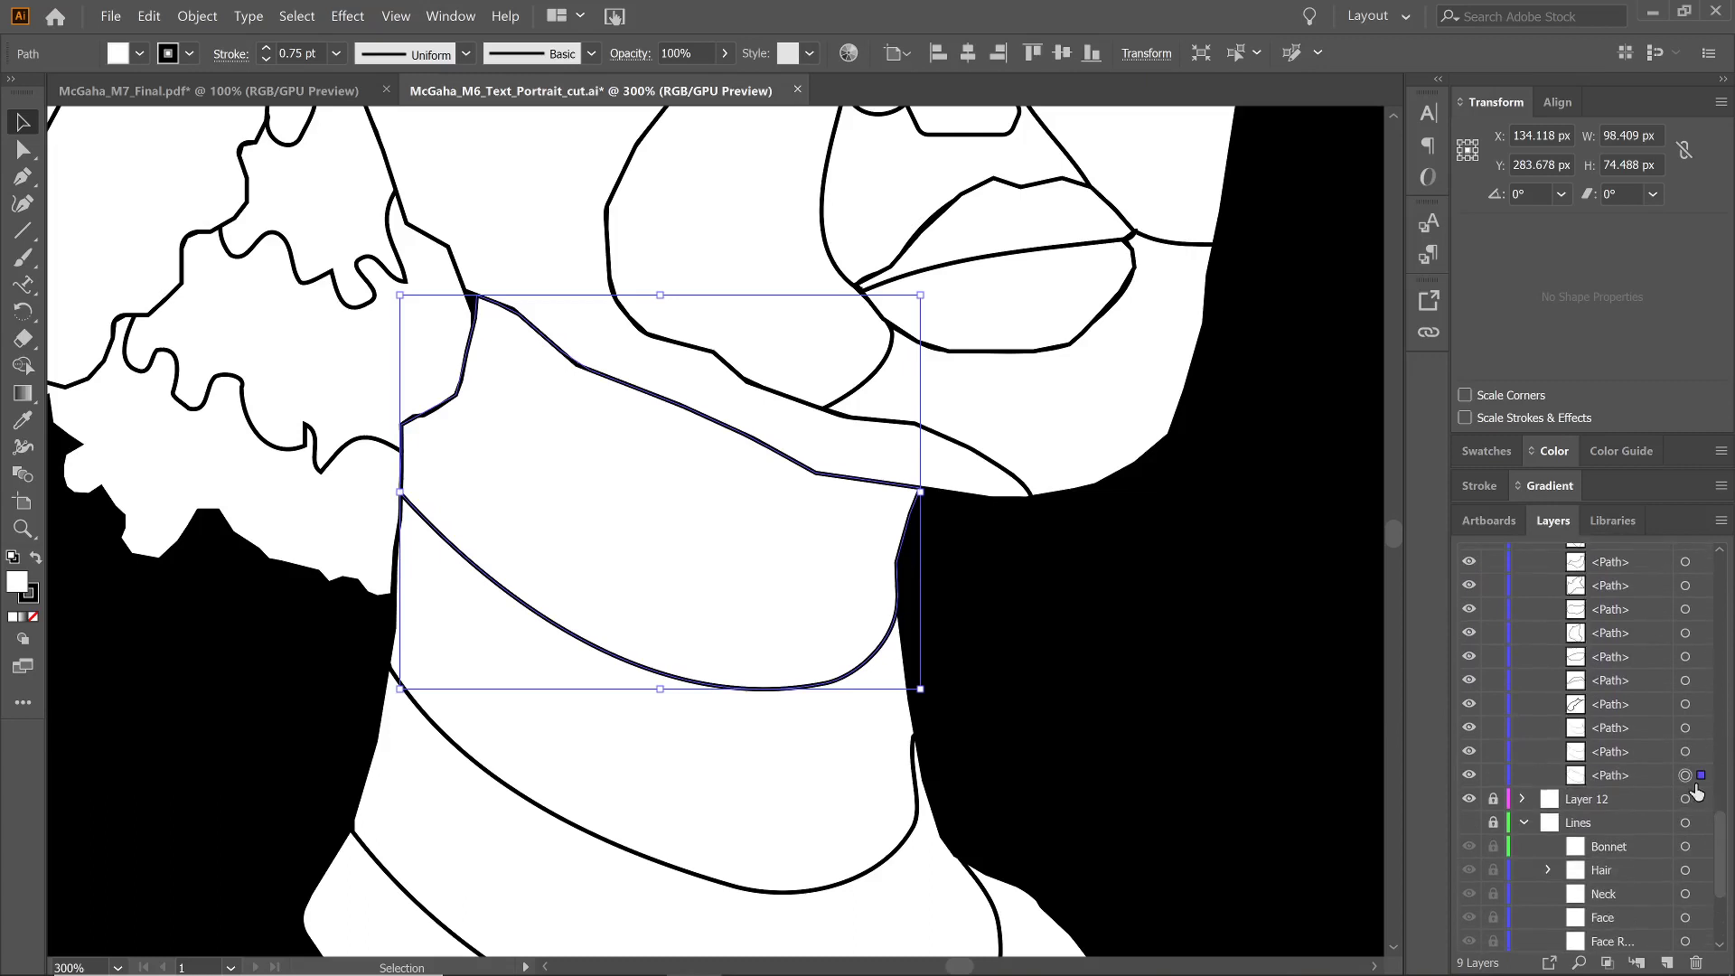
click(1608, 776)
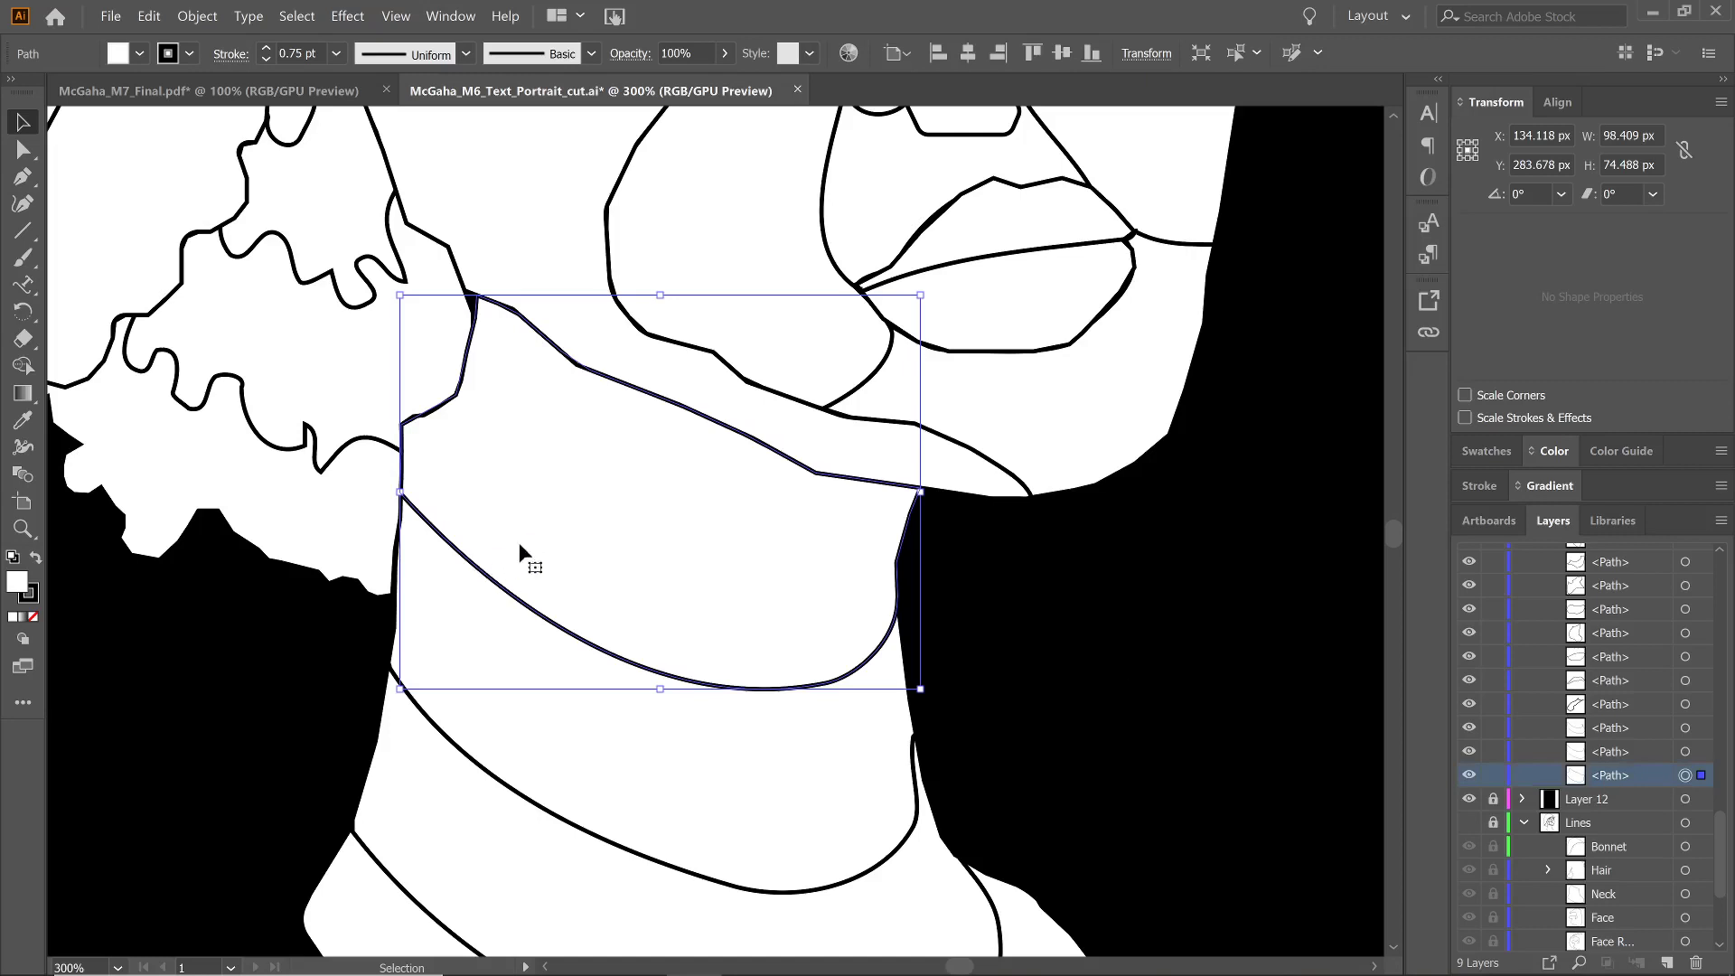
key(a)
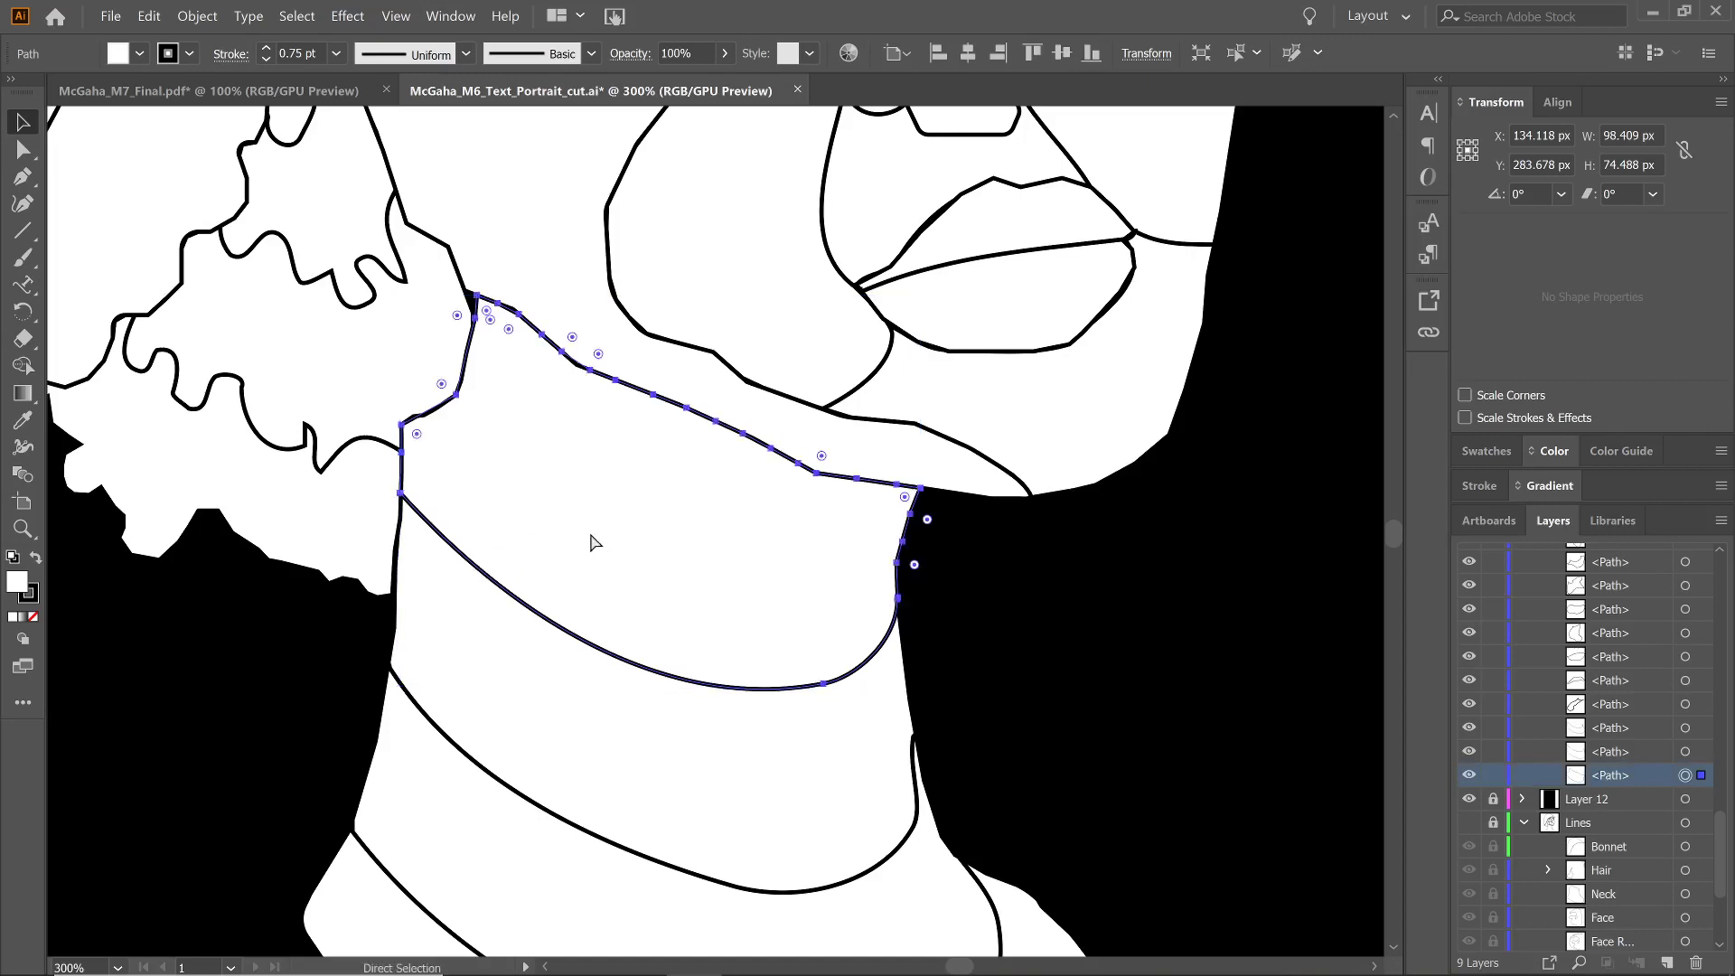
key(v)
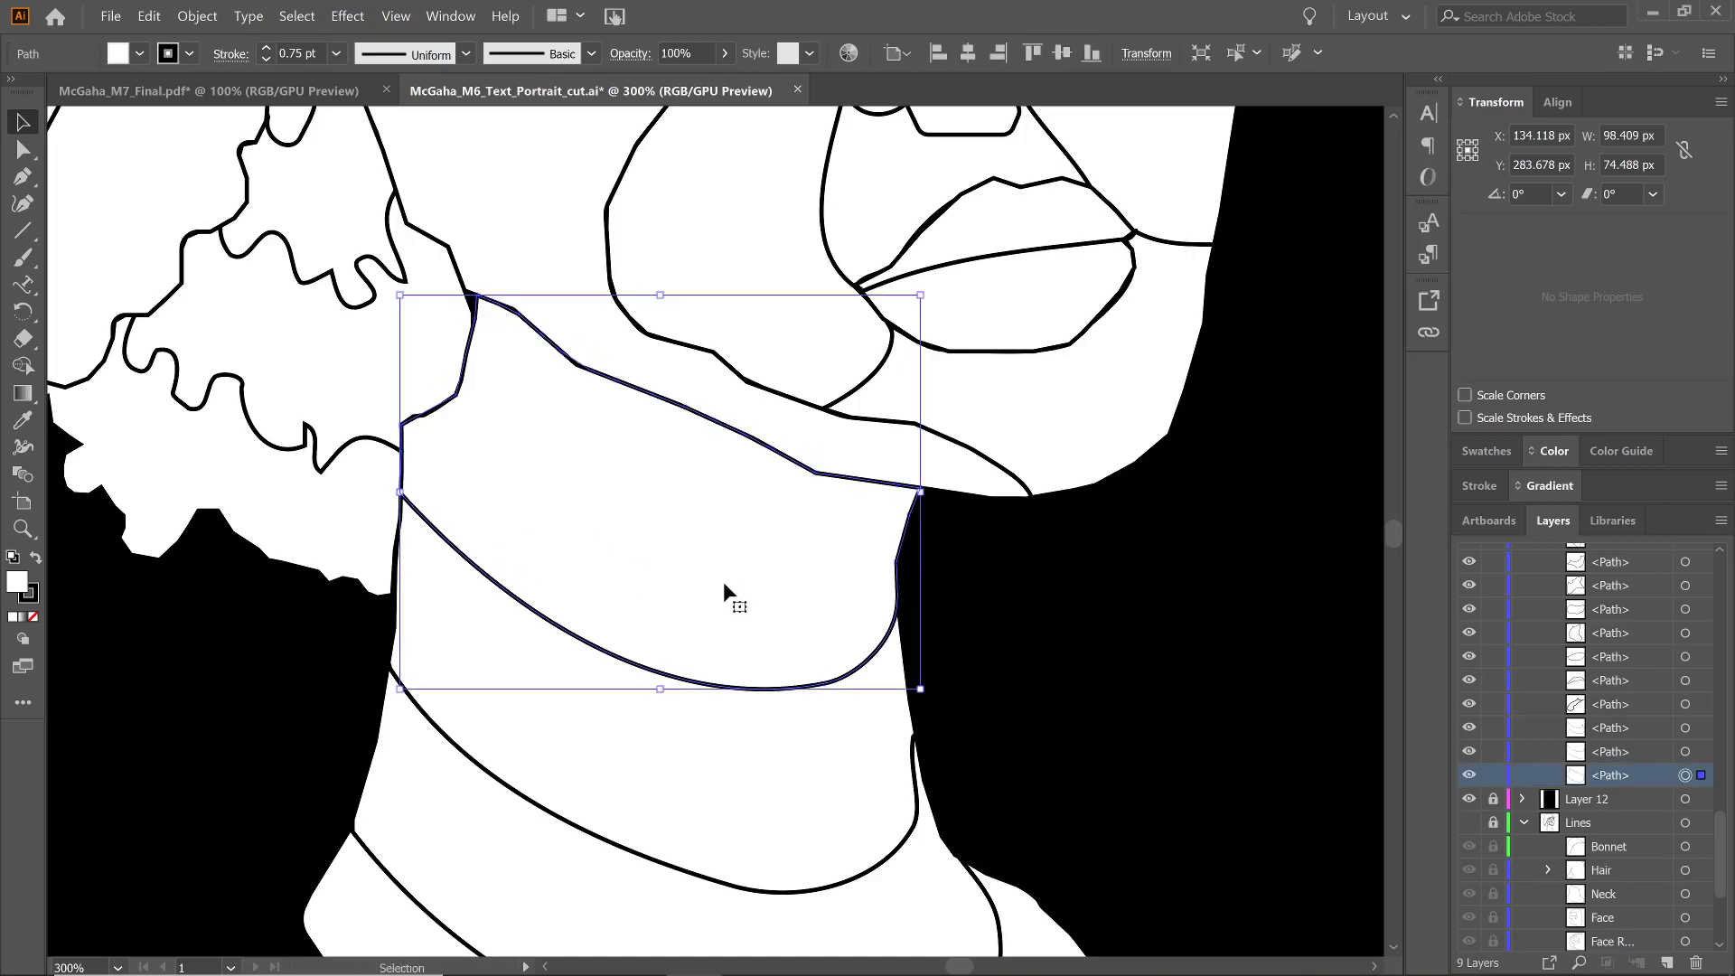
key(a)
key(v)
key(ctrl+x)
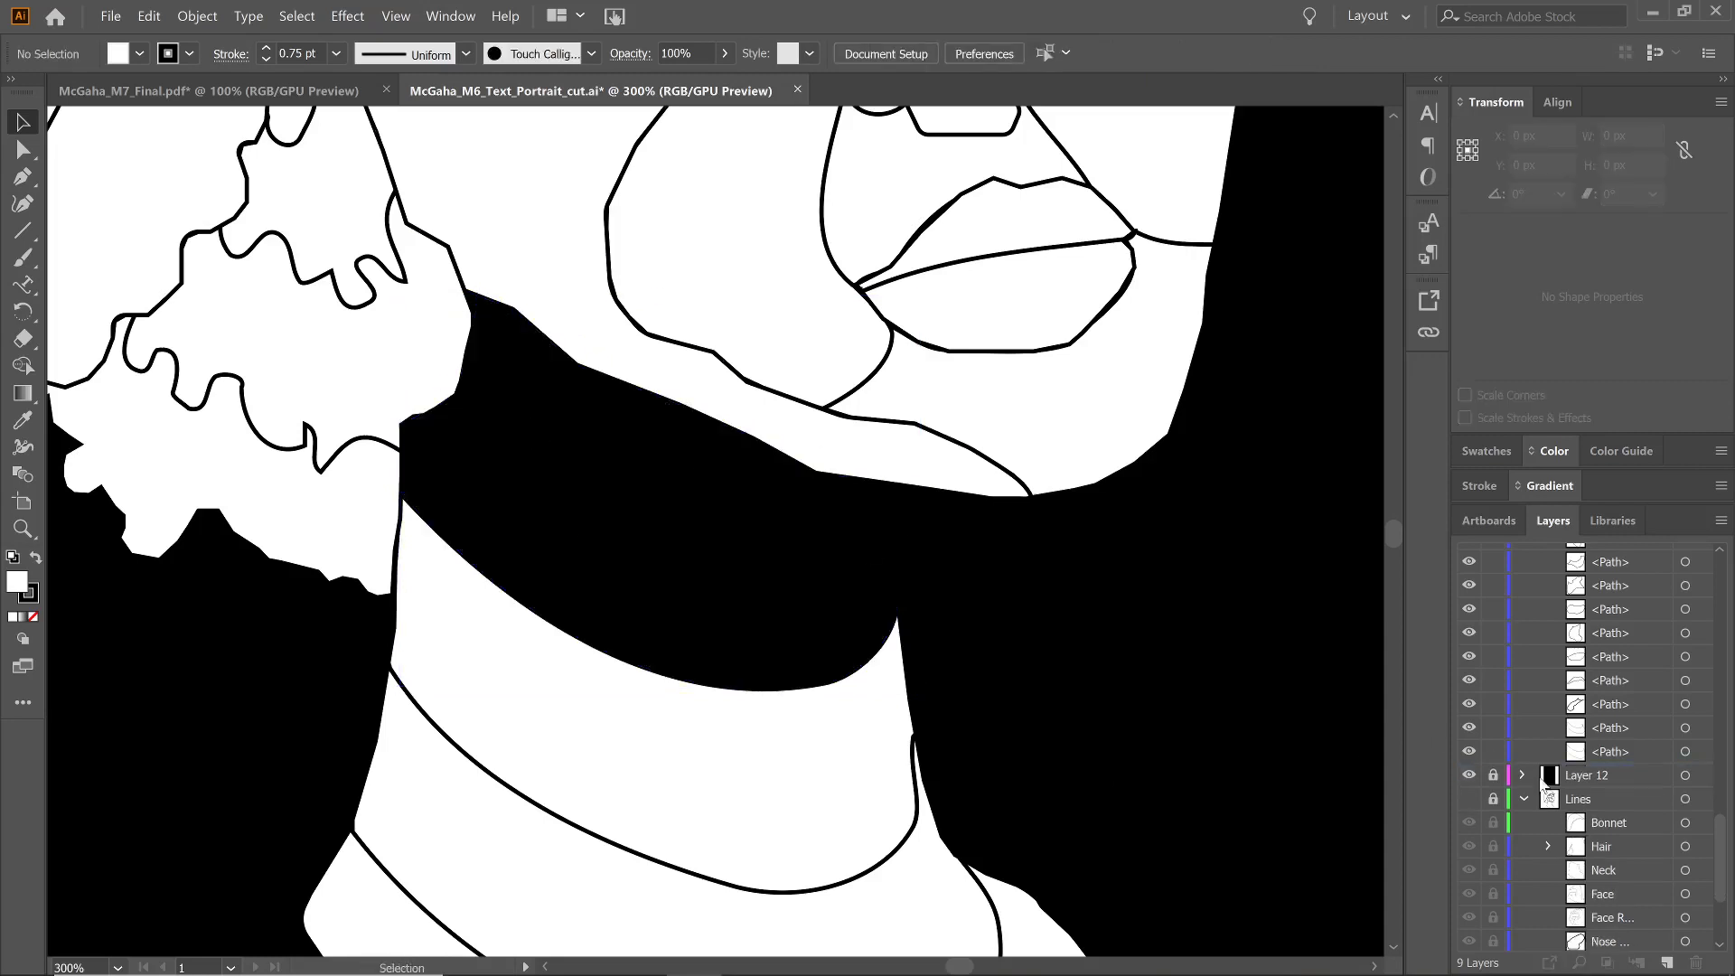
Add a layer named Neck-top above Layer 11 and paste the cut neck shape into it
scroll(1592, 764, up, 8)
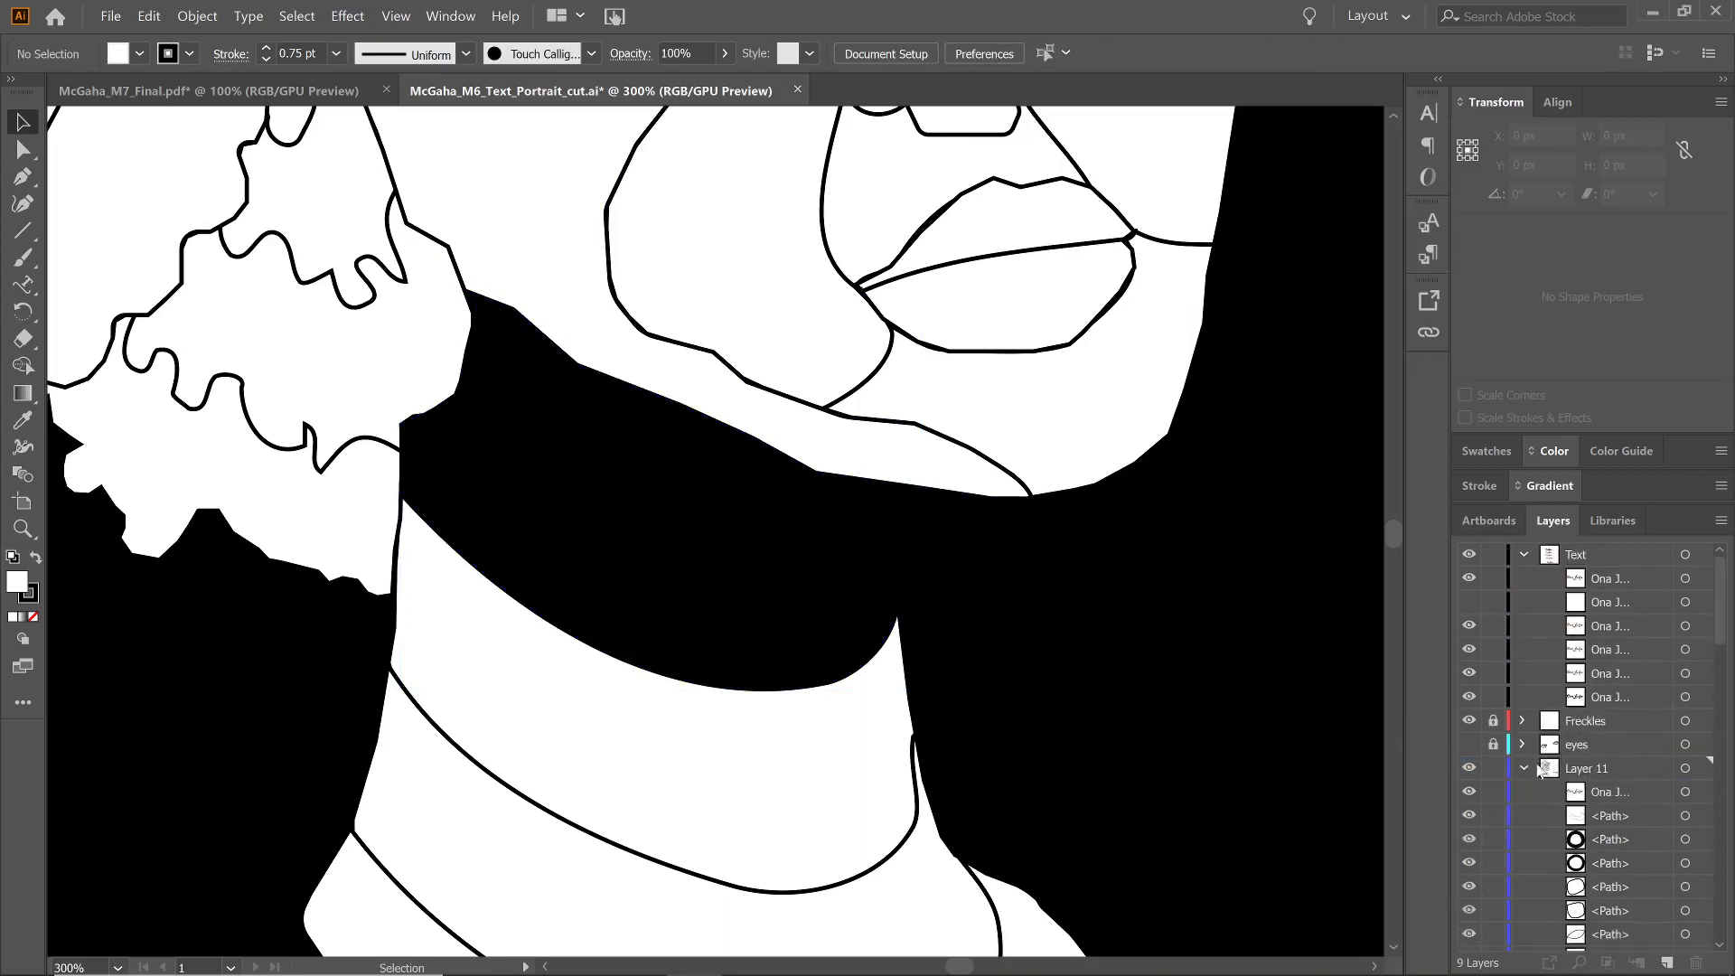
click(1526, 768)
click(1565, 766)
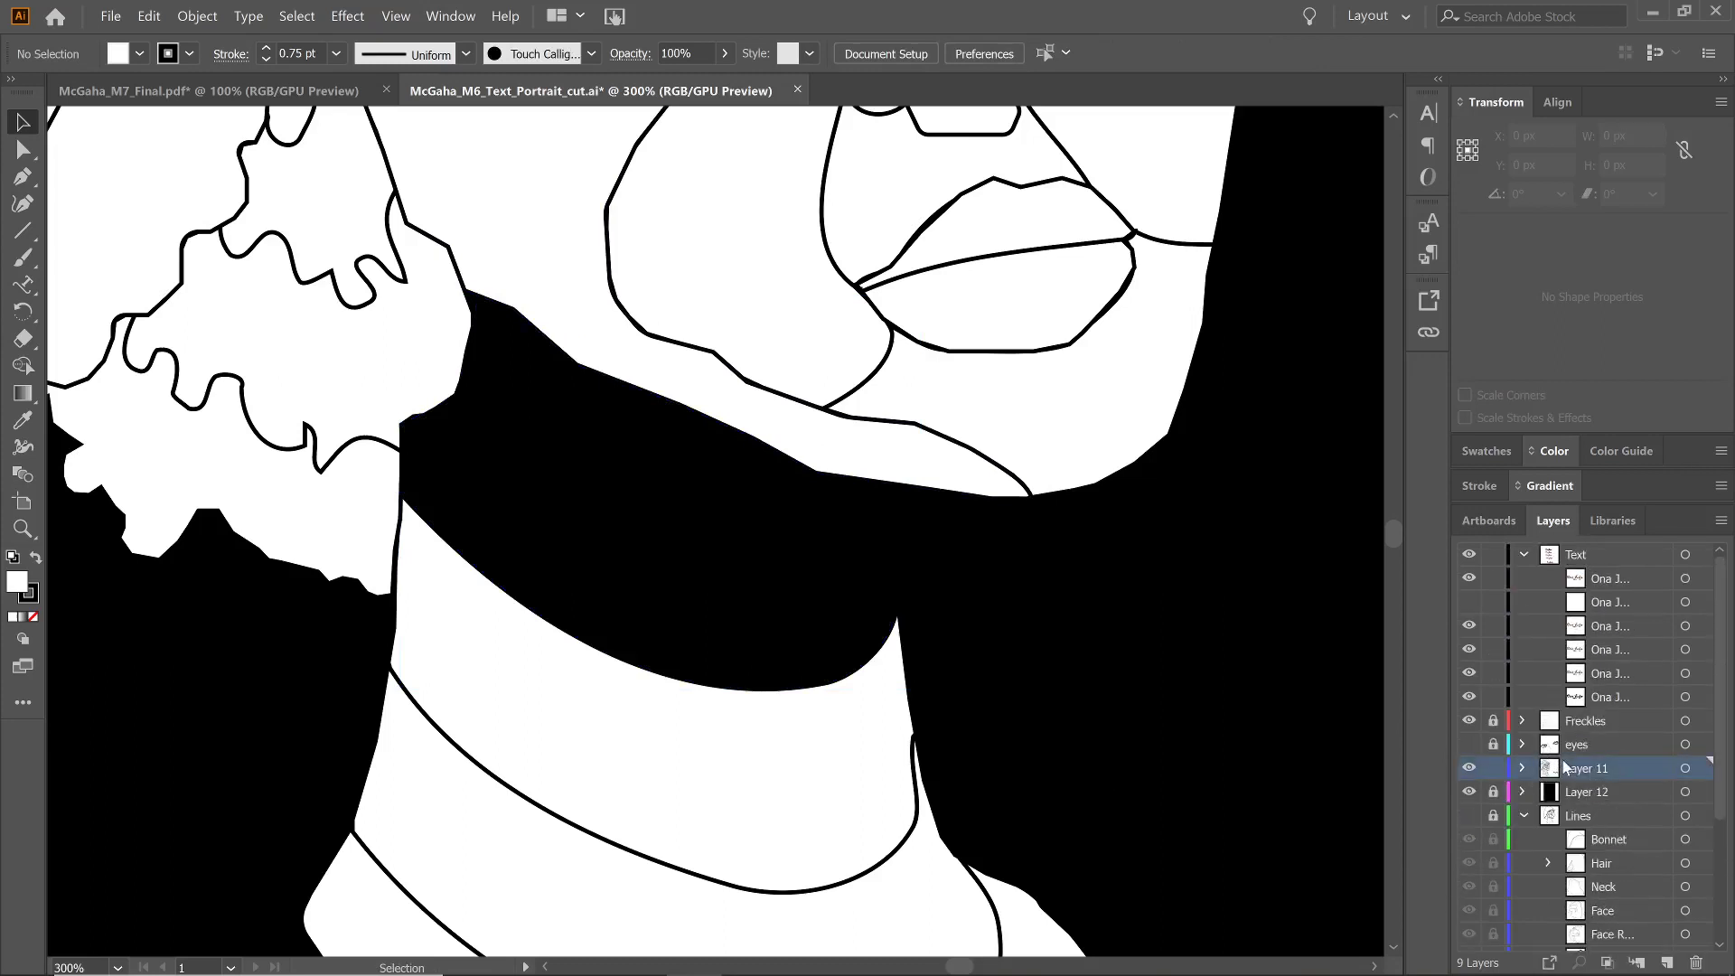
click(1667, 963)
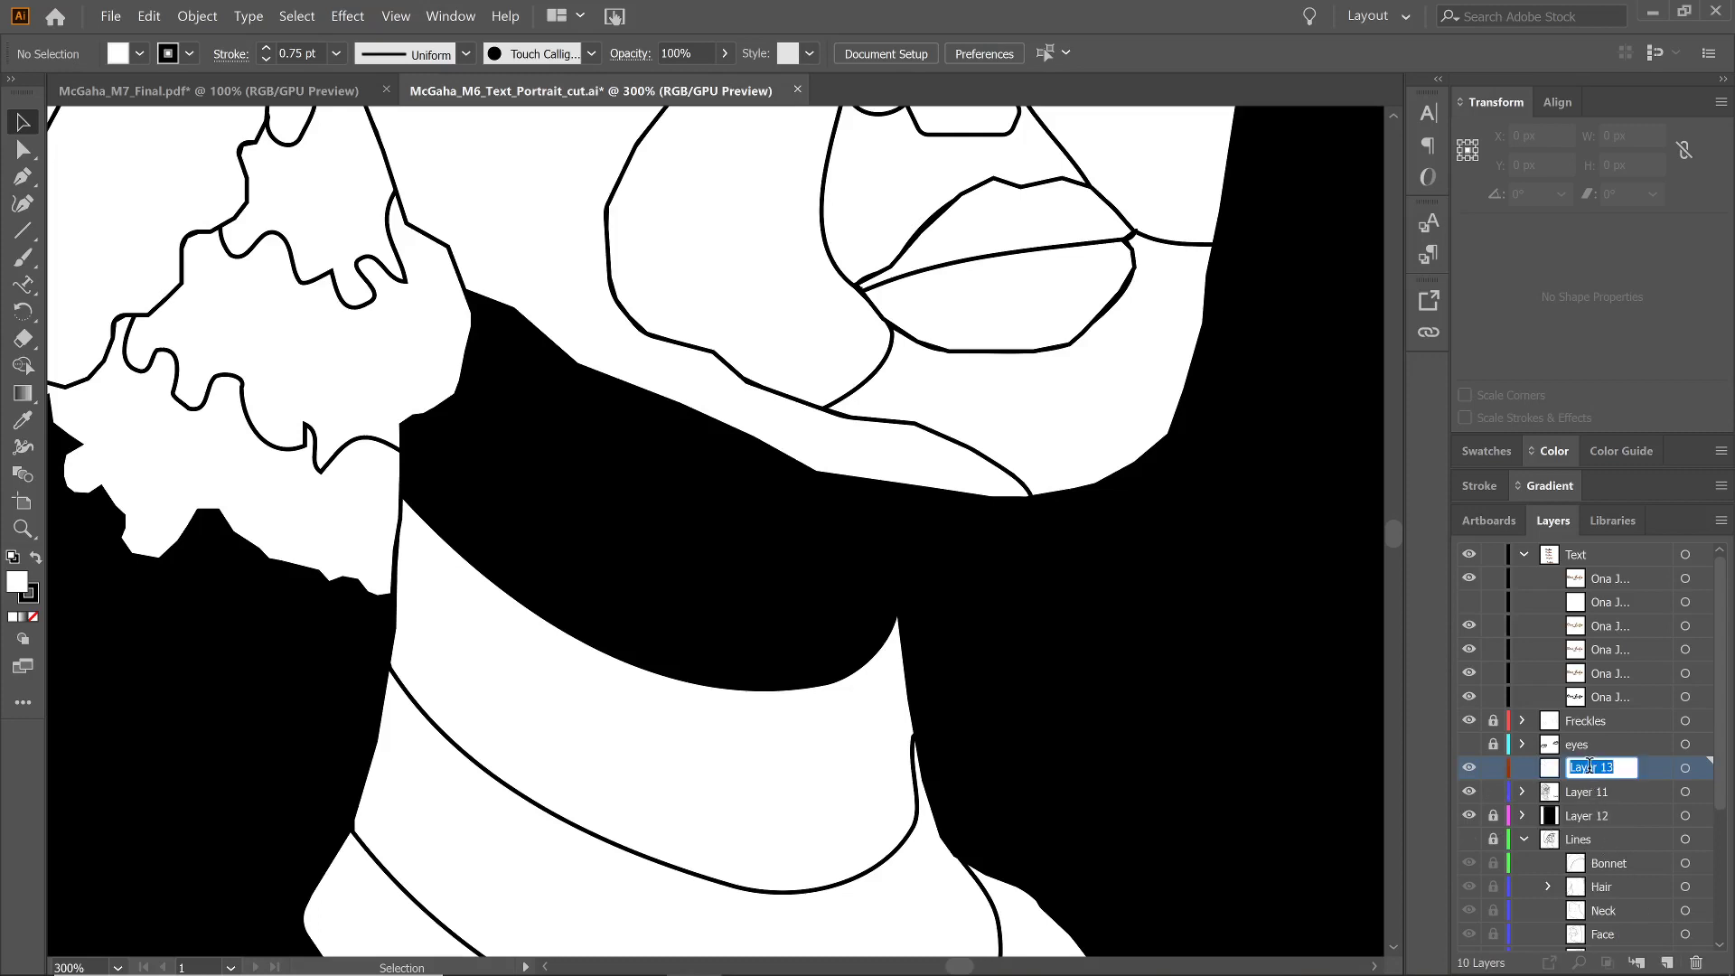
text(Neck-top)
key(ctrl+f)
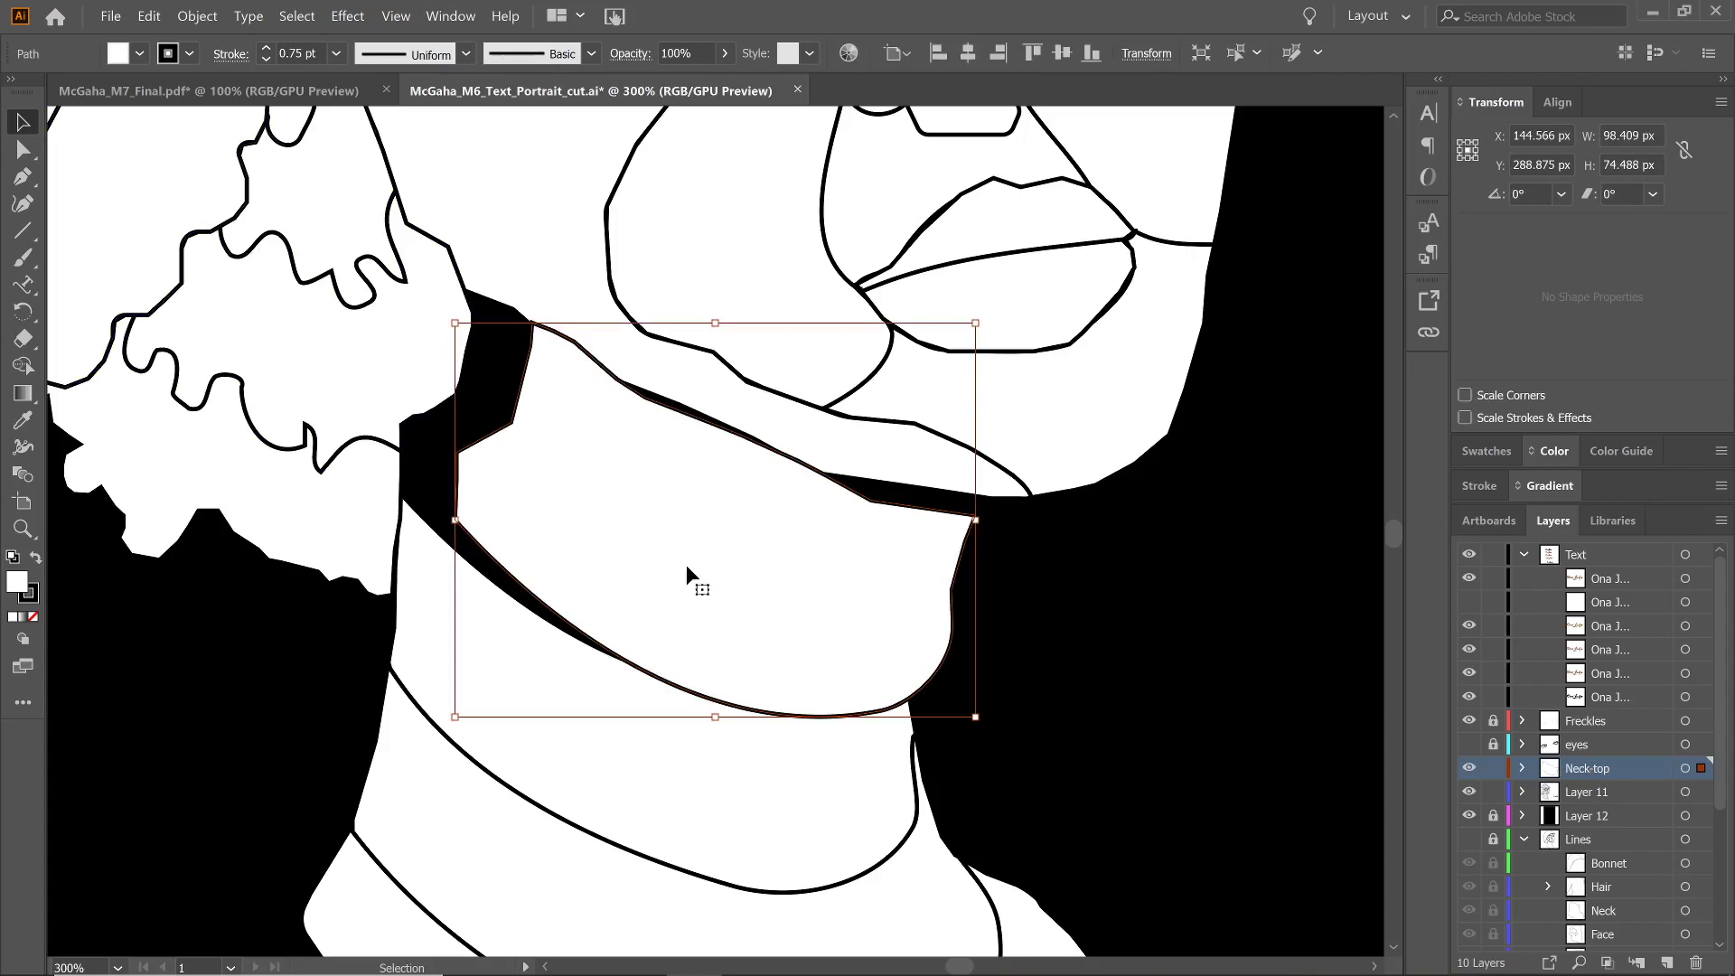
Nudge the Neck-top path left and up to about X 134.6 px, Y 283.9 px, fitting it into the gap beneath the jaw
click(1522, 770)
click(1577, 793)
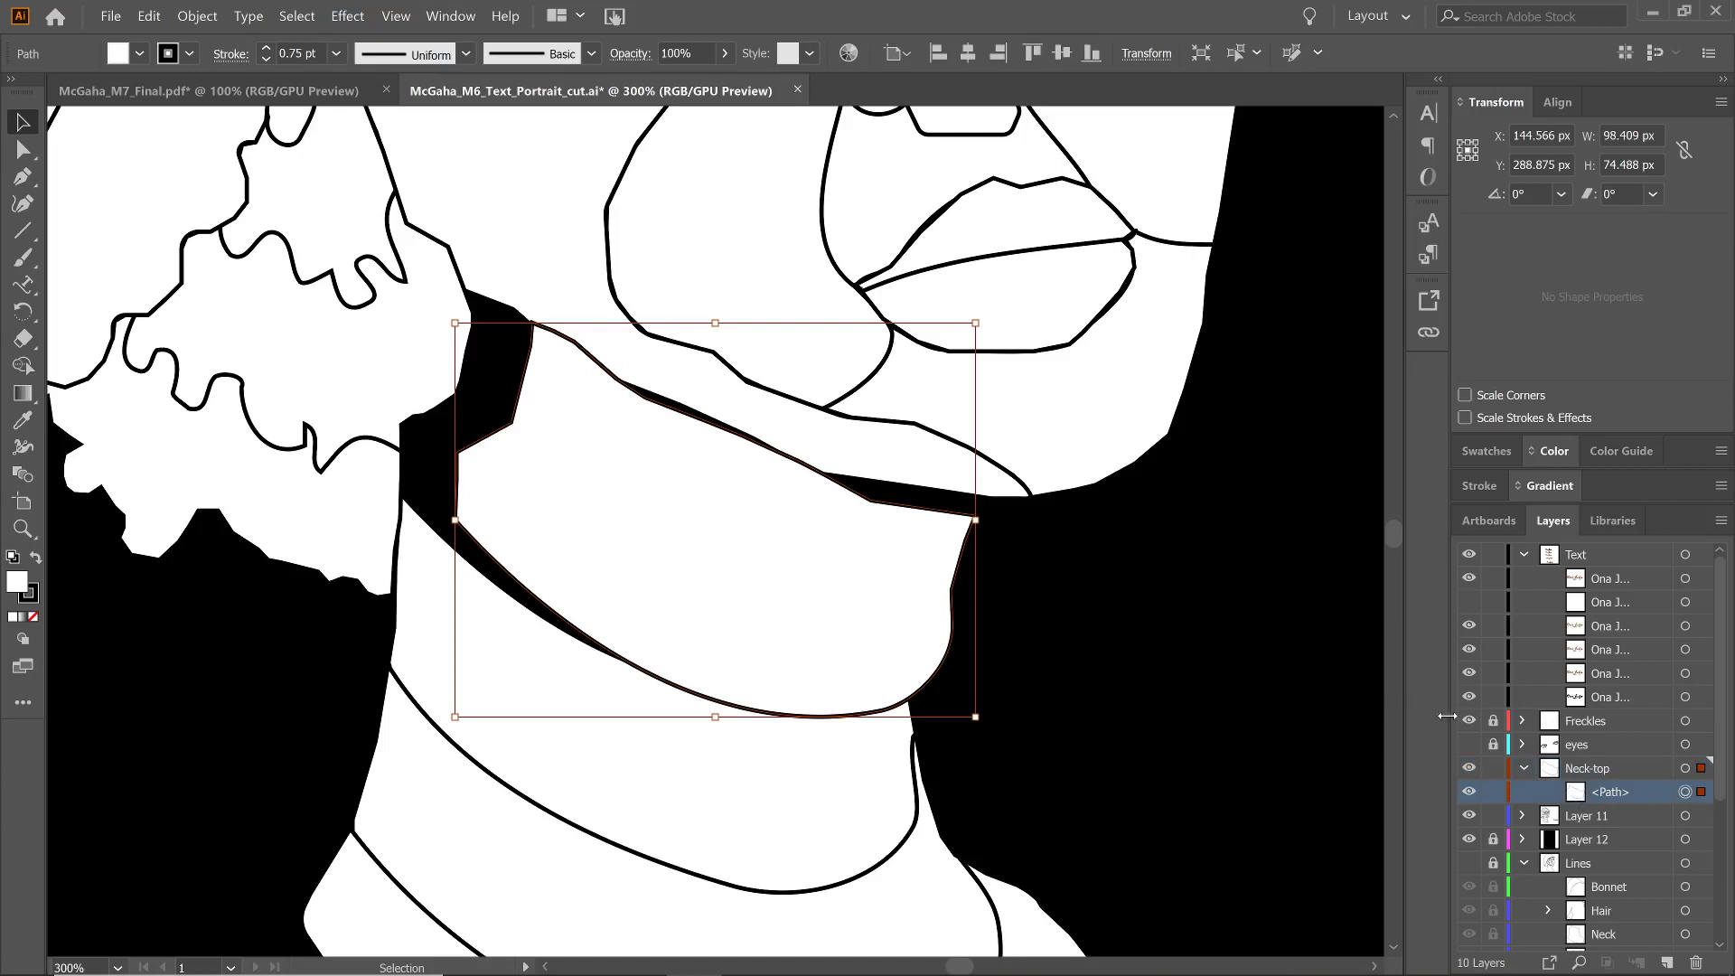
scroll(1632, 881, down, 2)
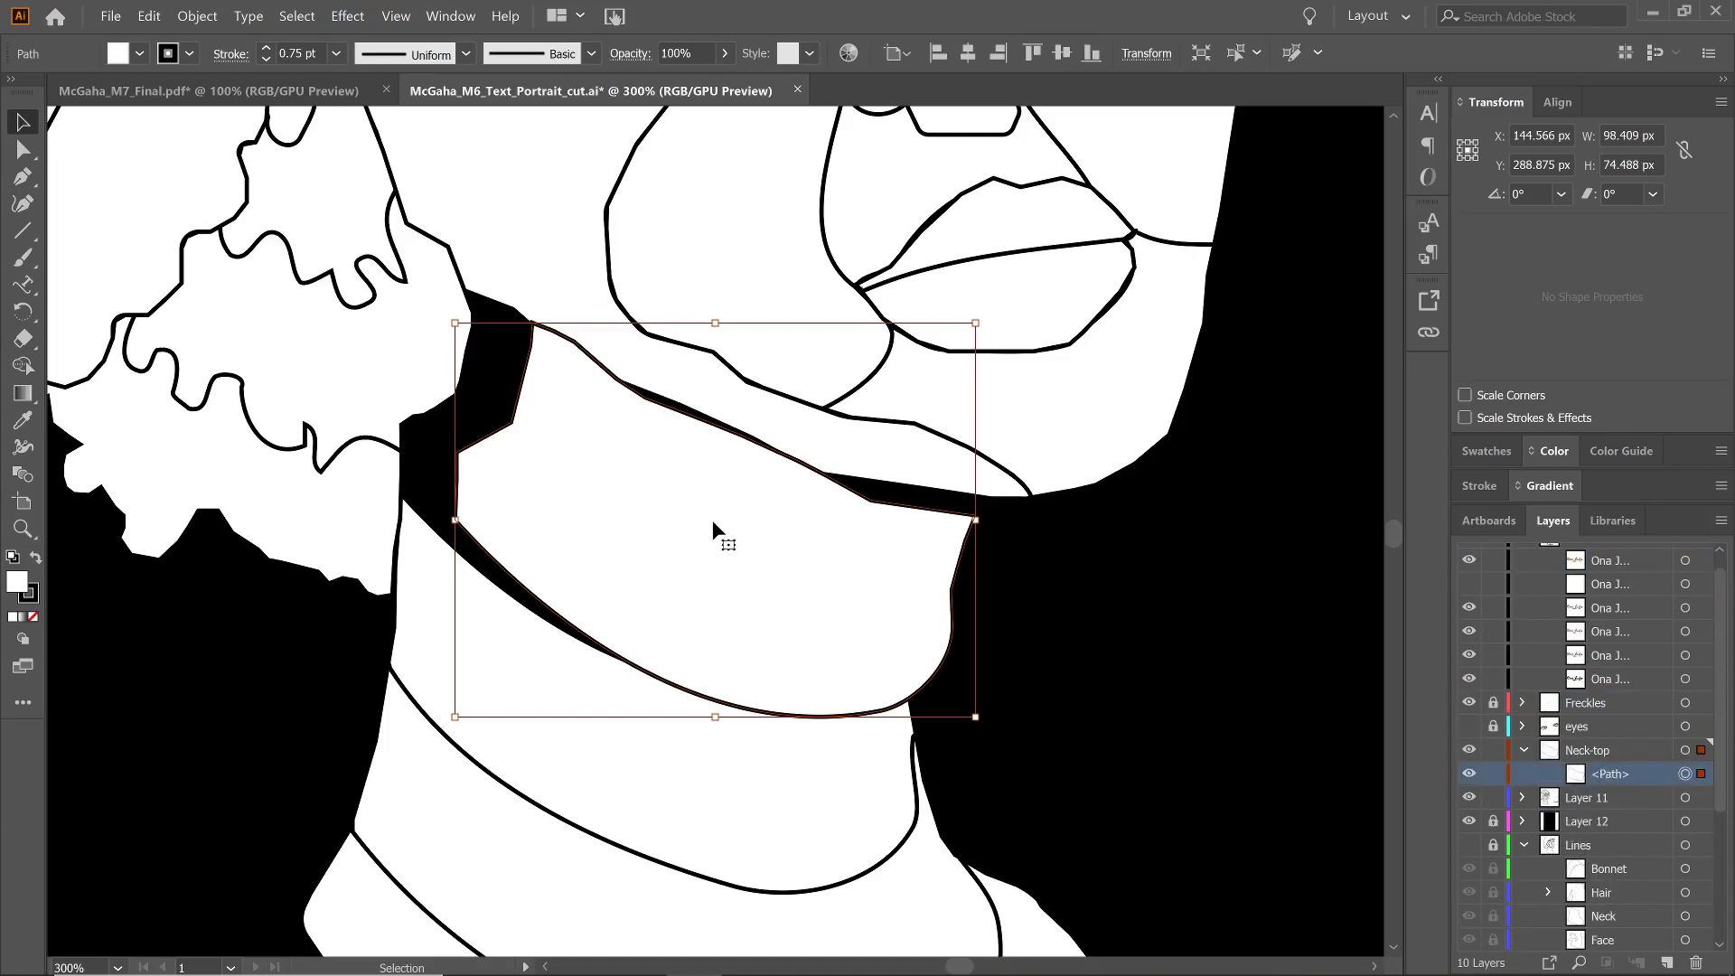
key(Left)
key(Left)
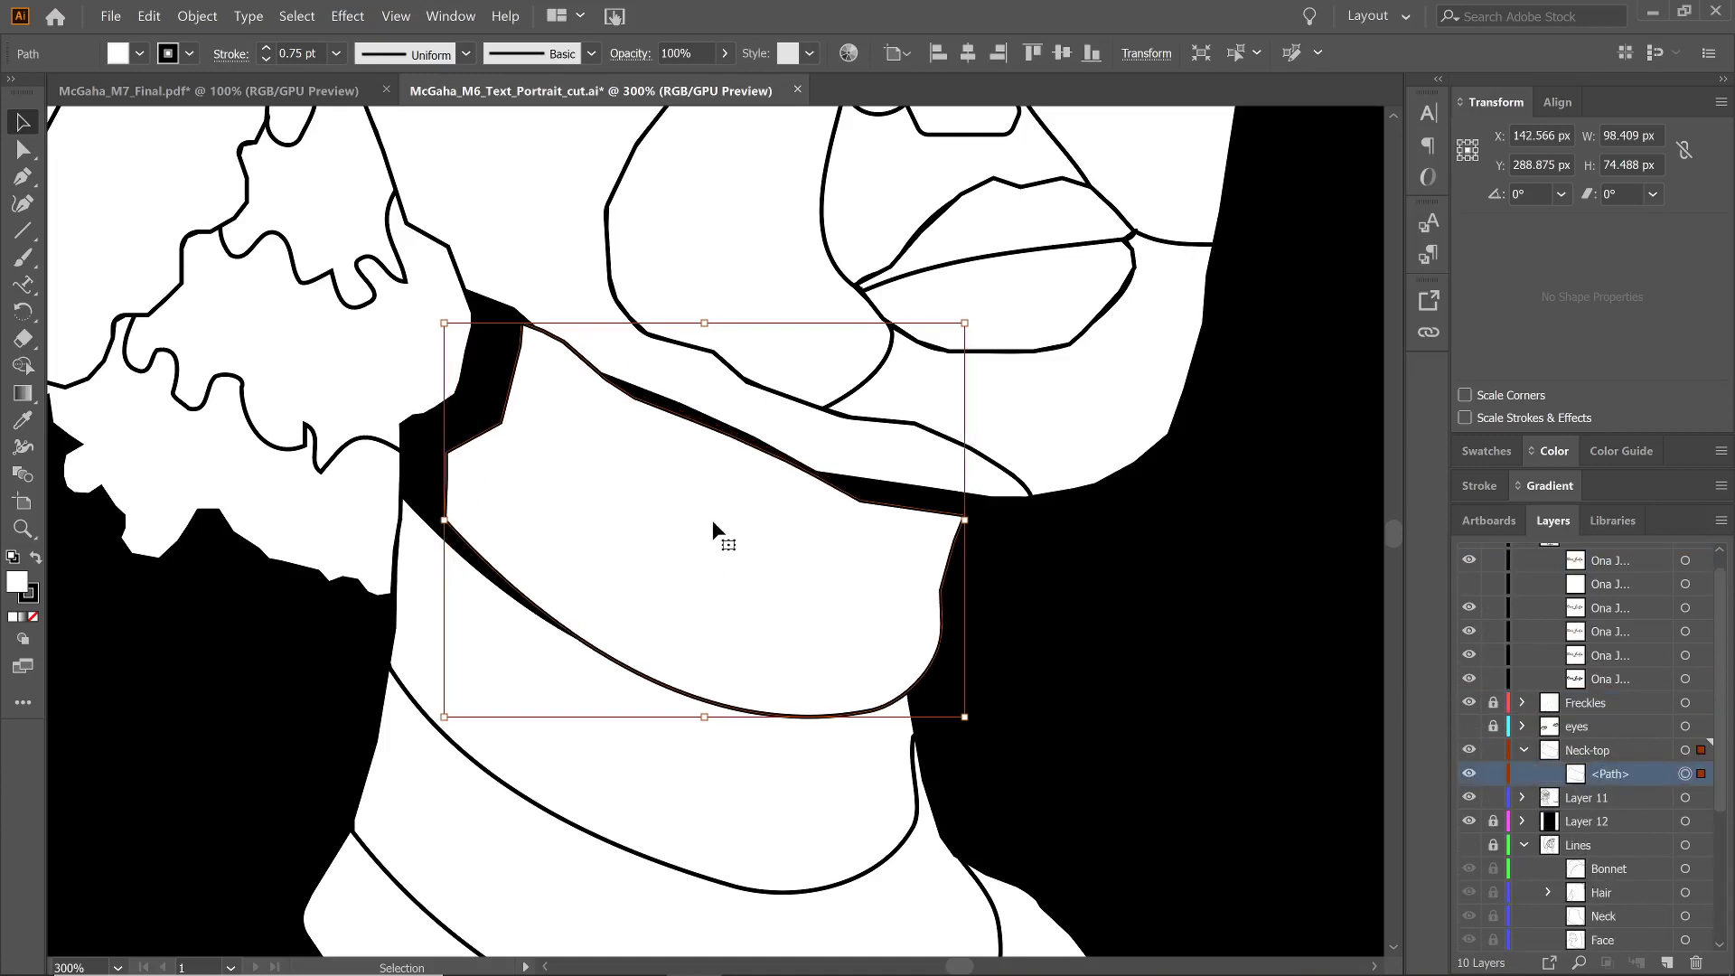
key(Left)
key(Left)
key(Left)
key(Left)
key(Up)
key(Up)
key(Up)
key(Left)
key(Left)
key(Left)
key(Up)
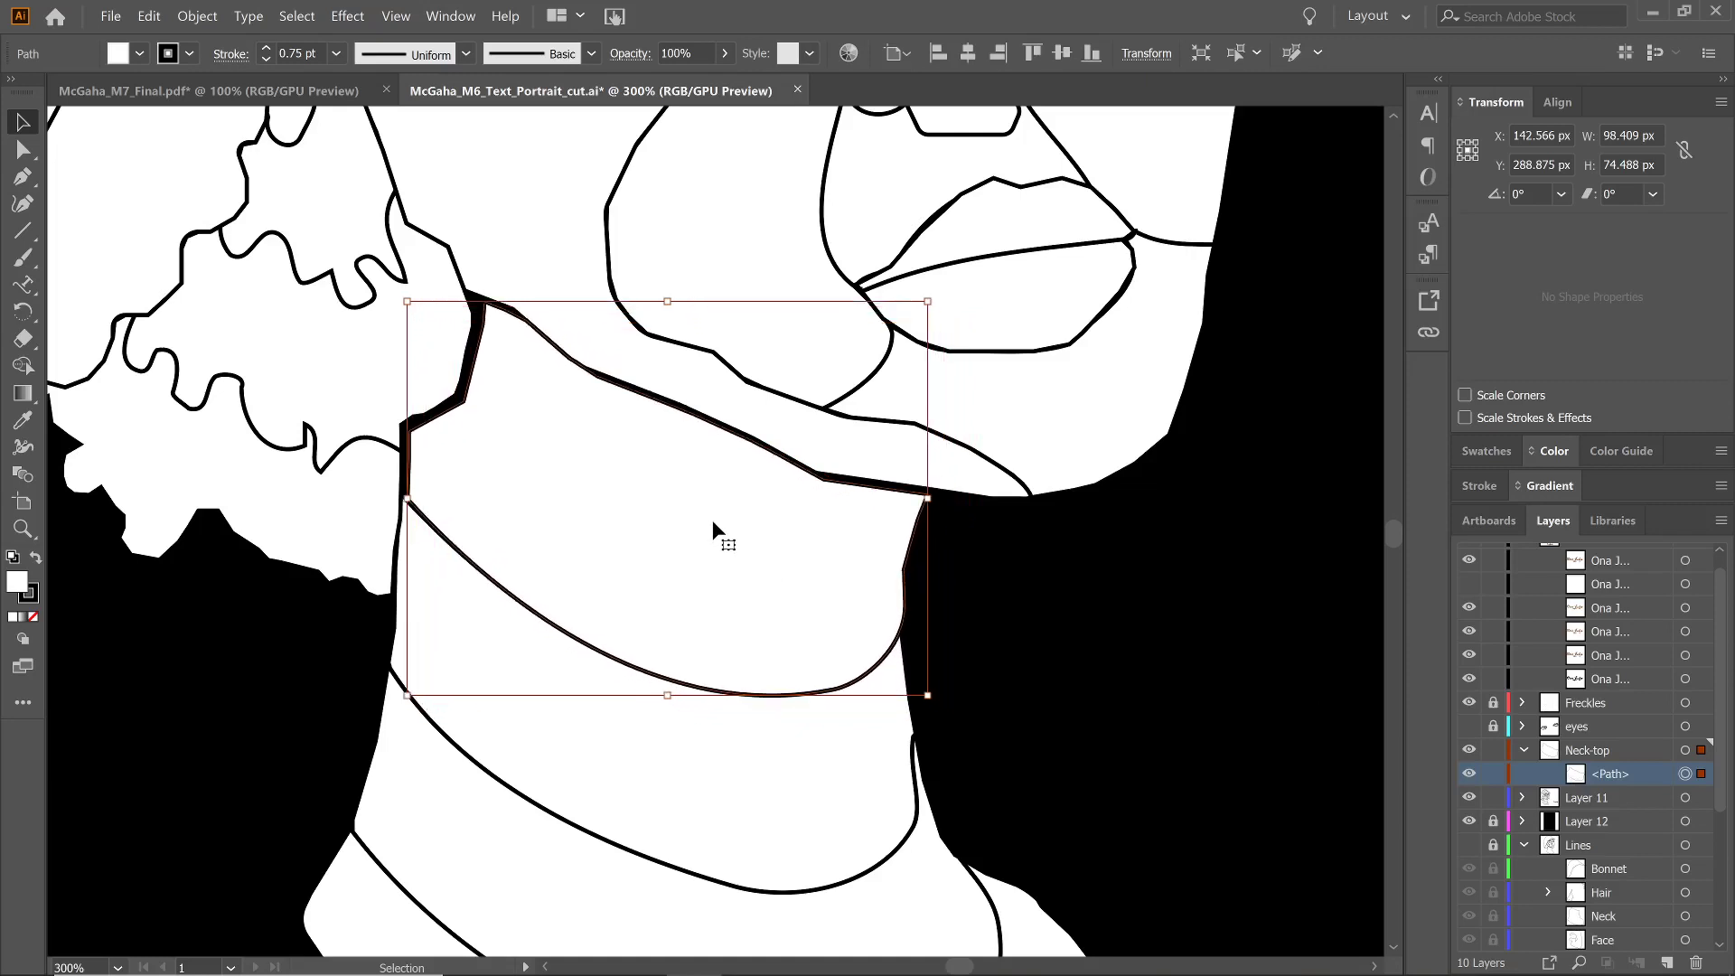
key(Left)
key(Left)
key(Up)
key(Up)
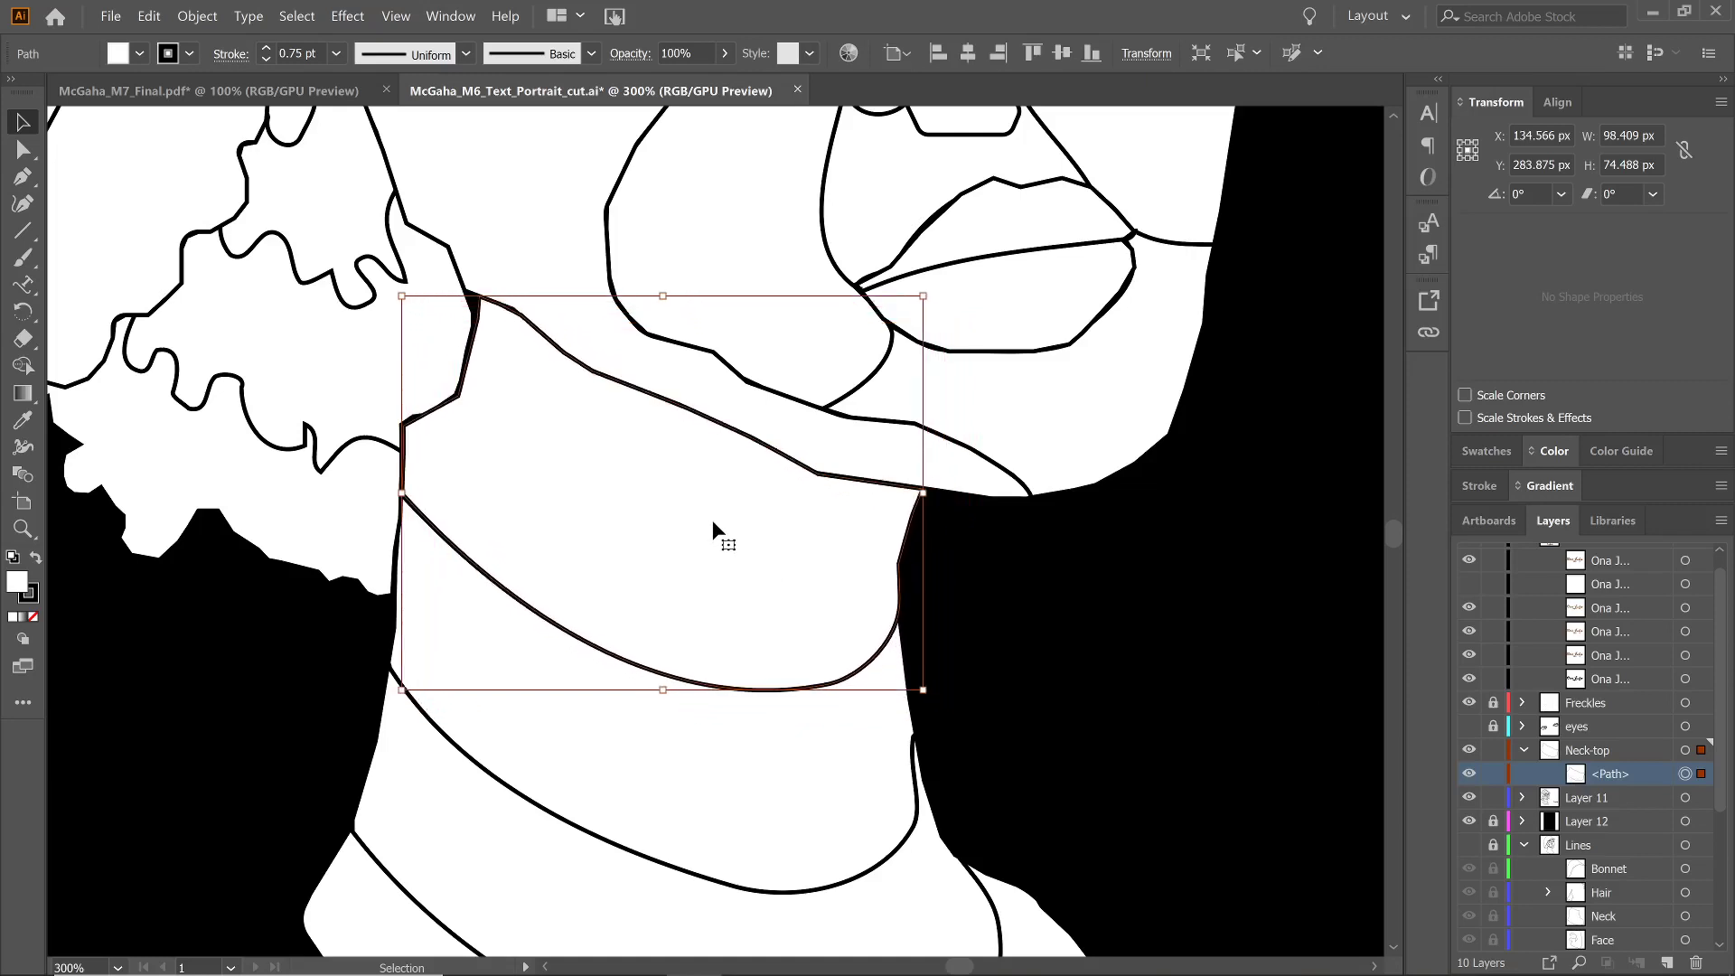
key(Left)
key(Up)
key(Down)
Create a sublayer inside Neck-top above the neck path and activate the Type tool
click(1595, 757)
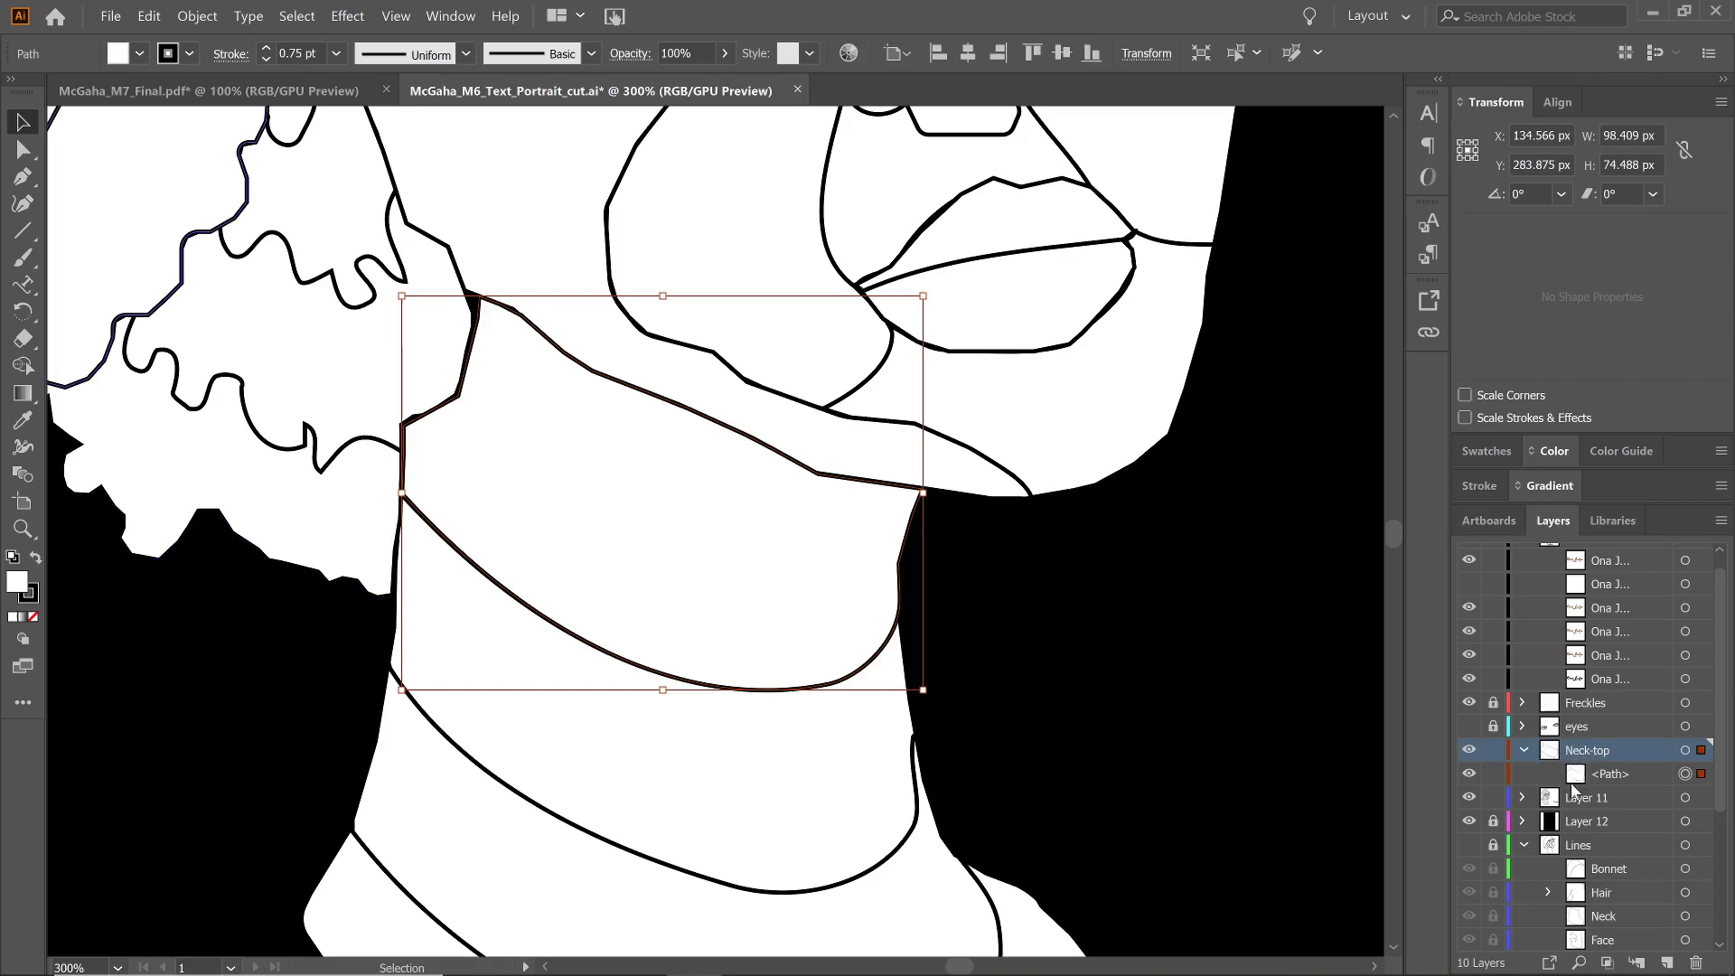
click(1639, 963)
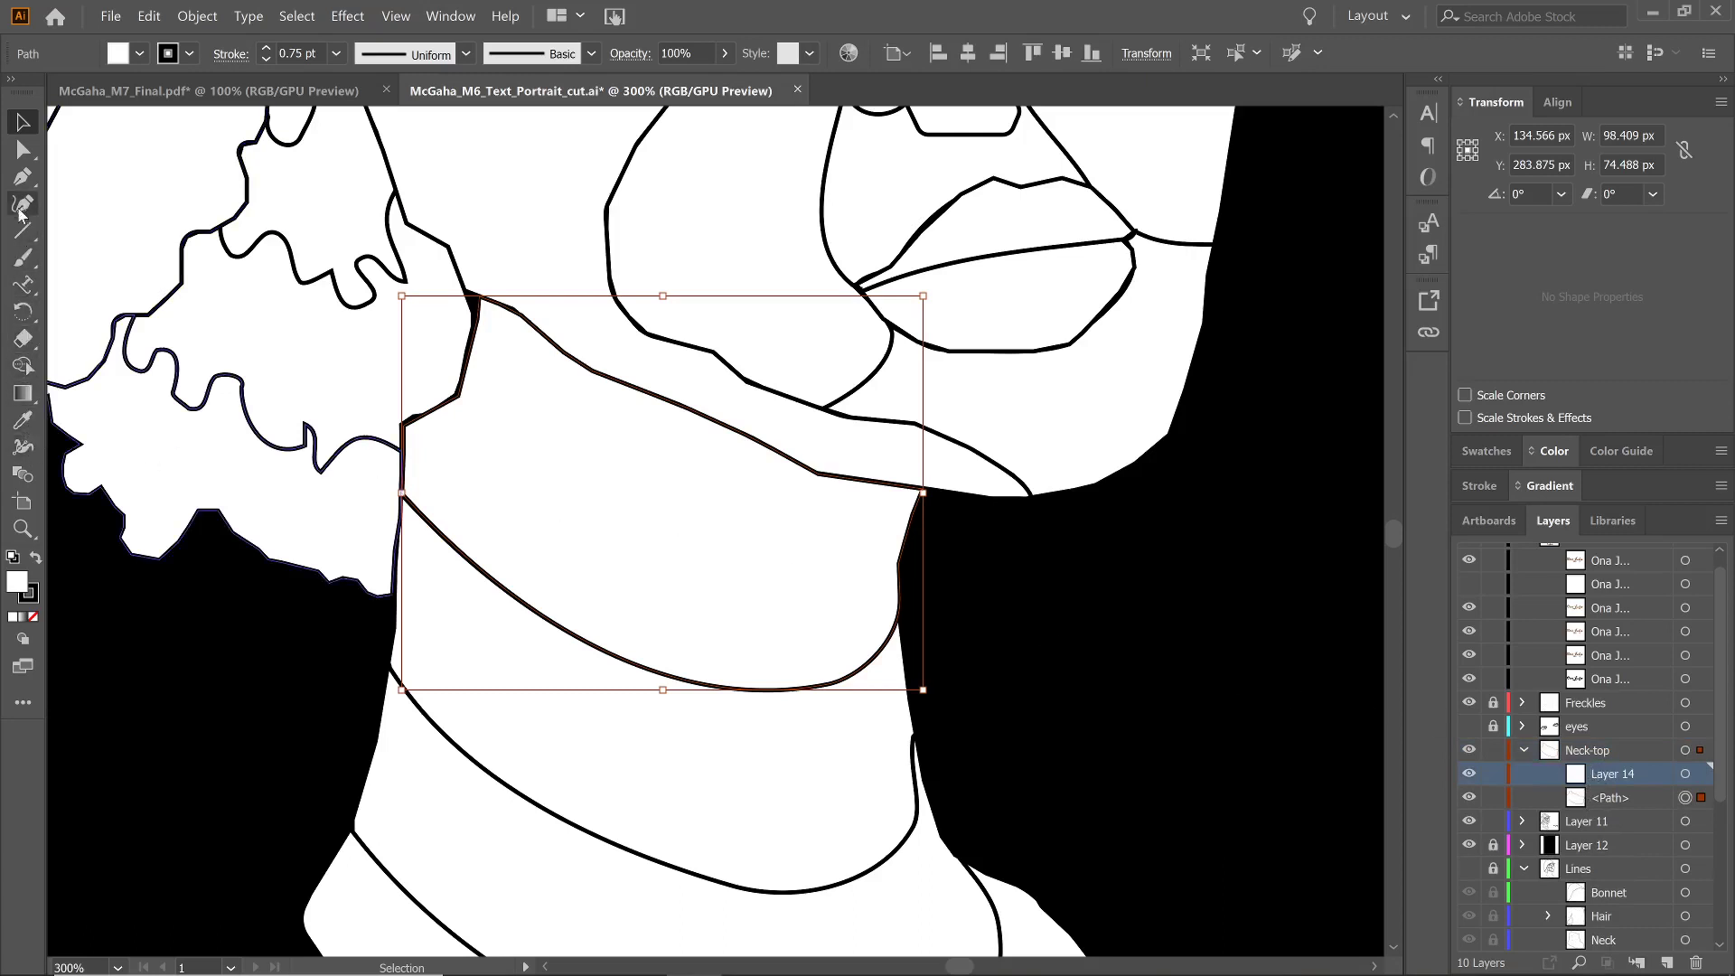
click(21, 288)
click(76, 294)
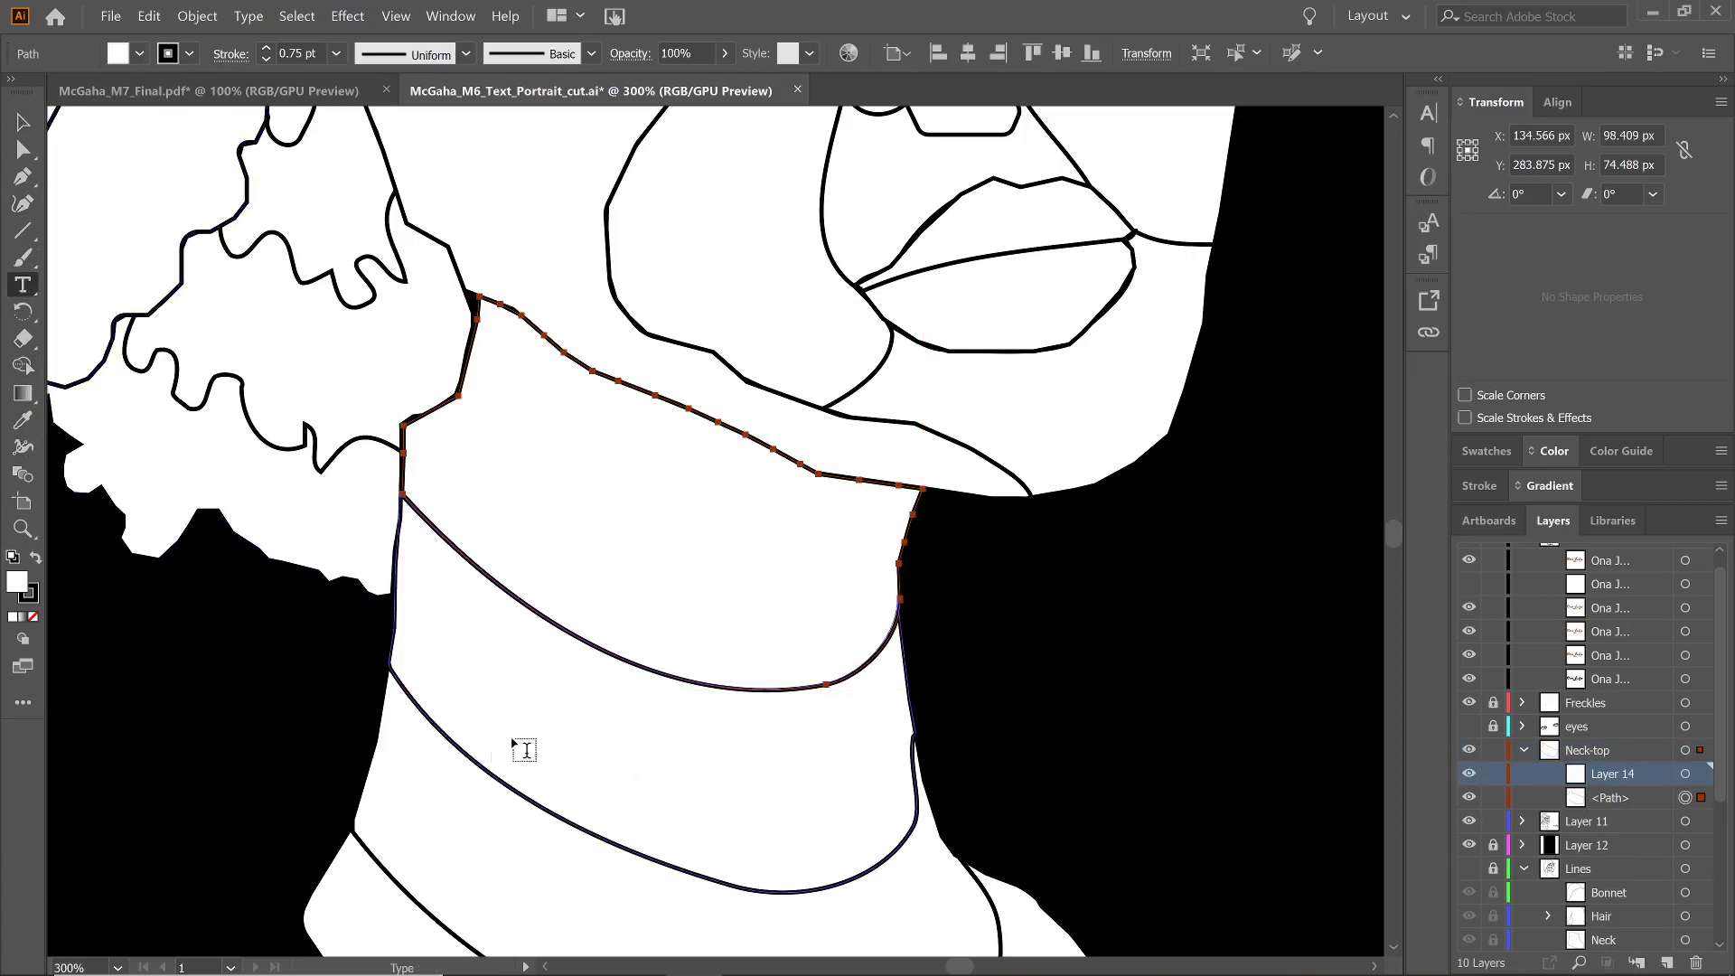
Add the point text "Sassafrass" in the new sublayer, placing it on the neck band just below the upper neck shape
click(588, 786)
text(S)
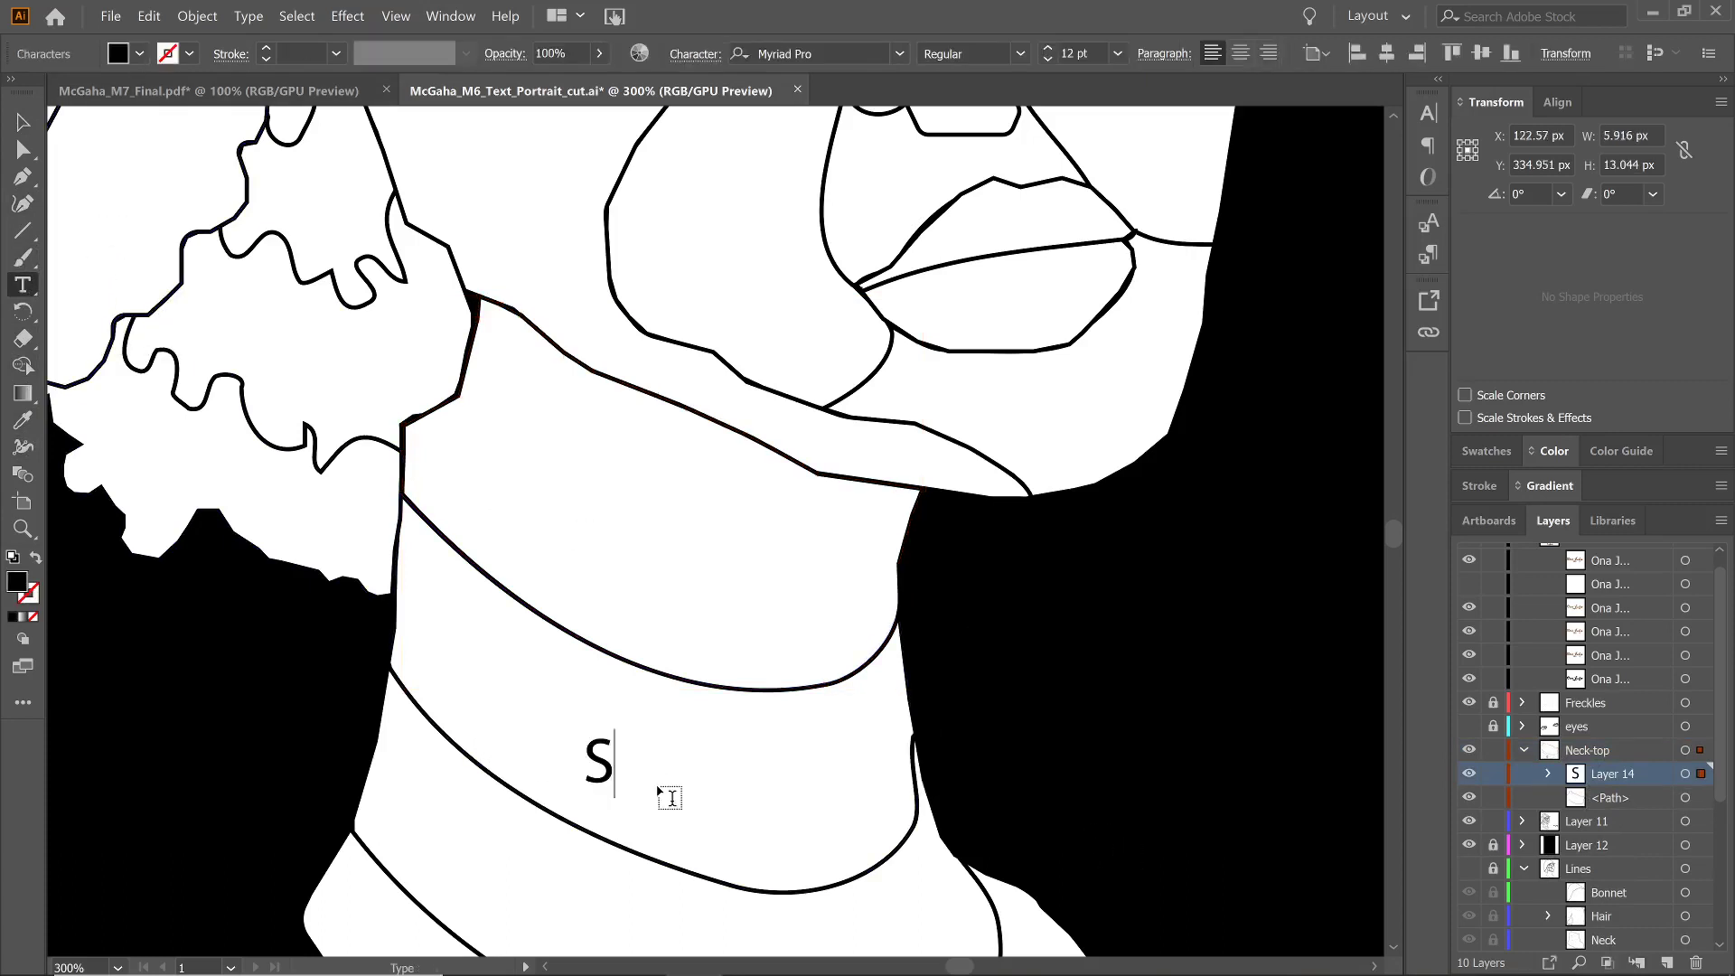
text(assafrass)
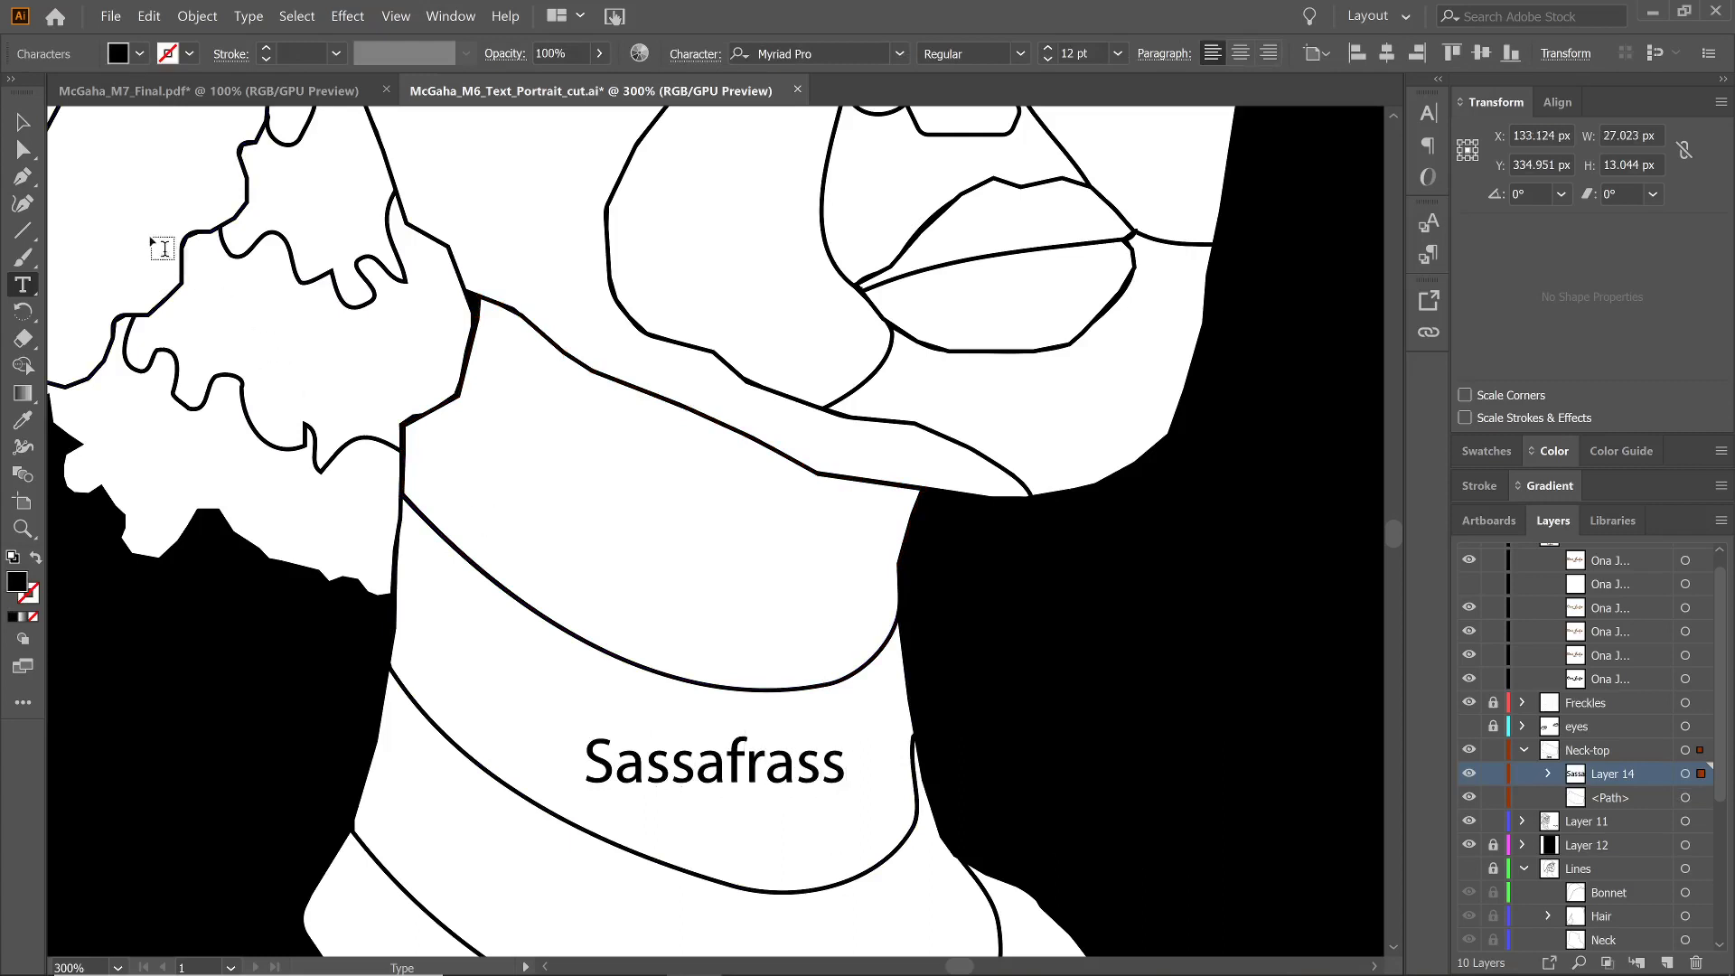
click(24, 123)
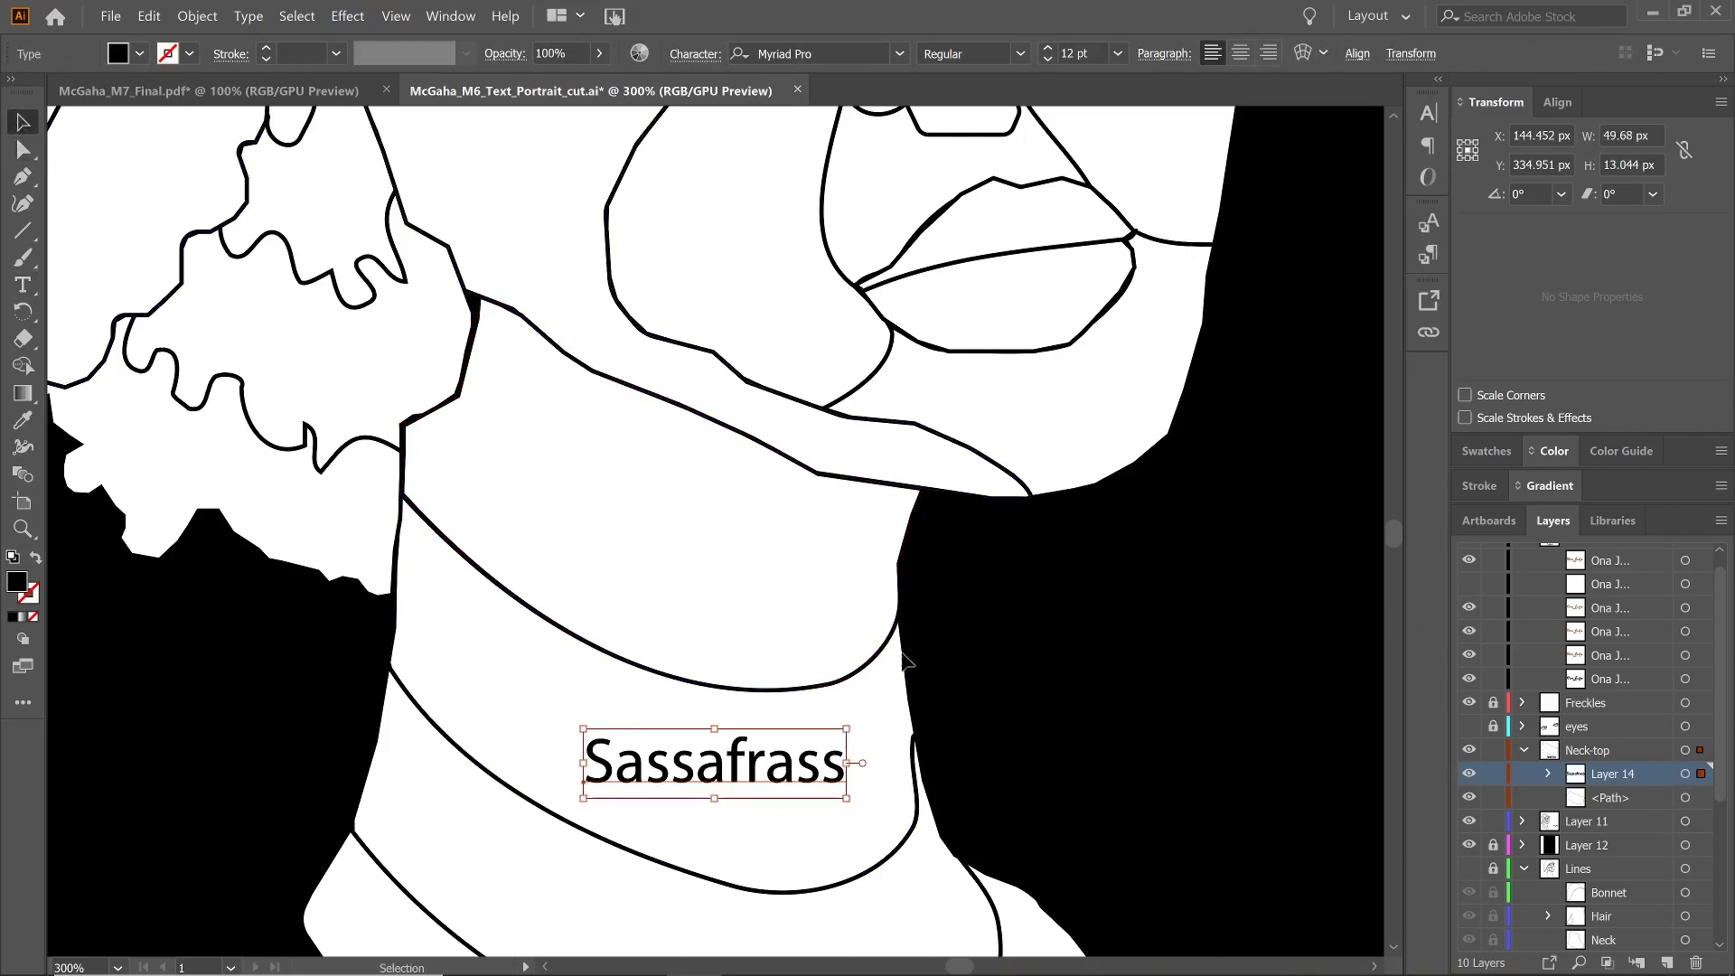
Bring the upper neck path to the front so it is stacked above the Sassafrass text's sublayer within Neck-top
click(704, 668)
click(713, 754)
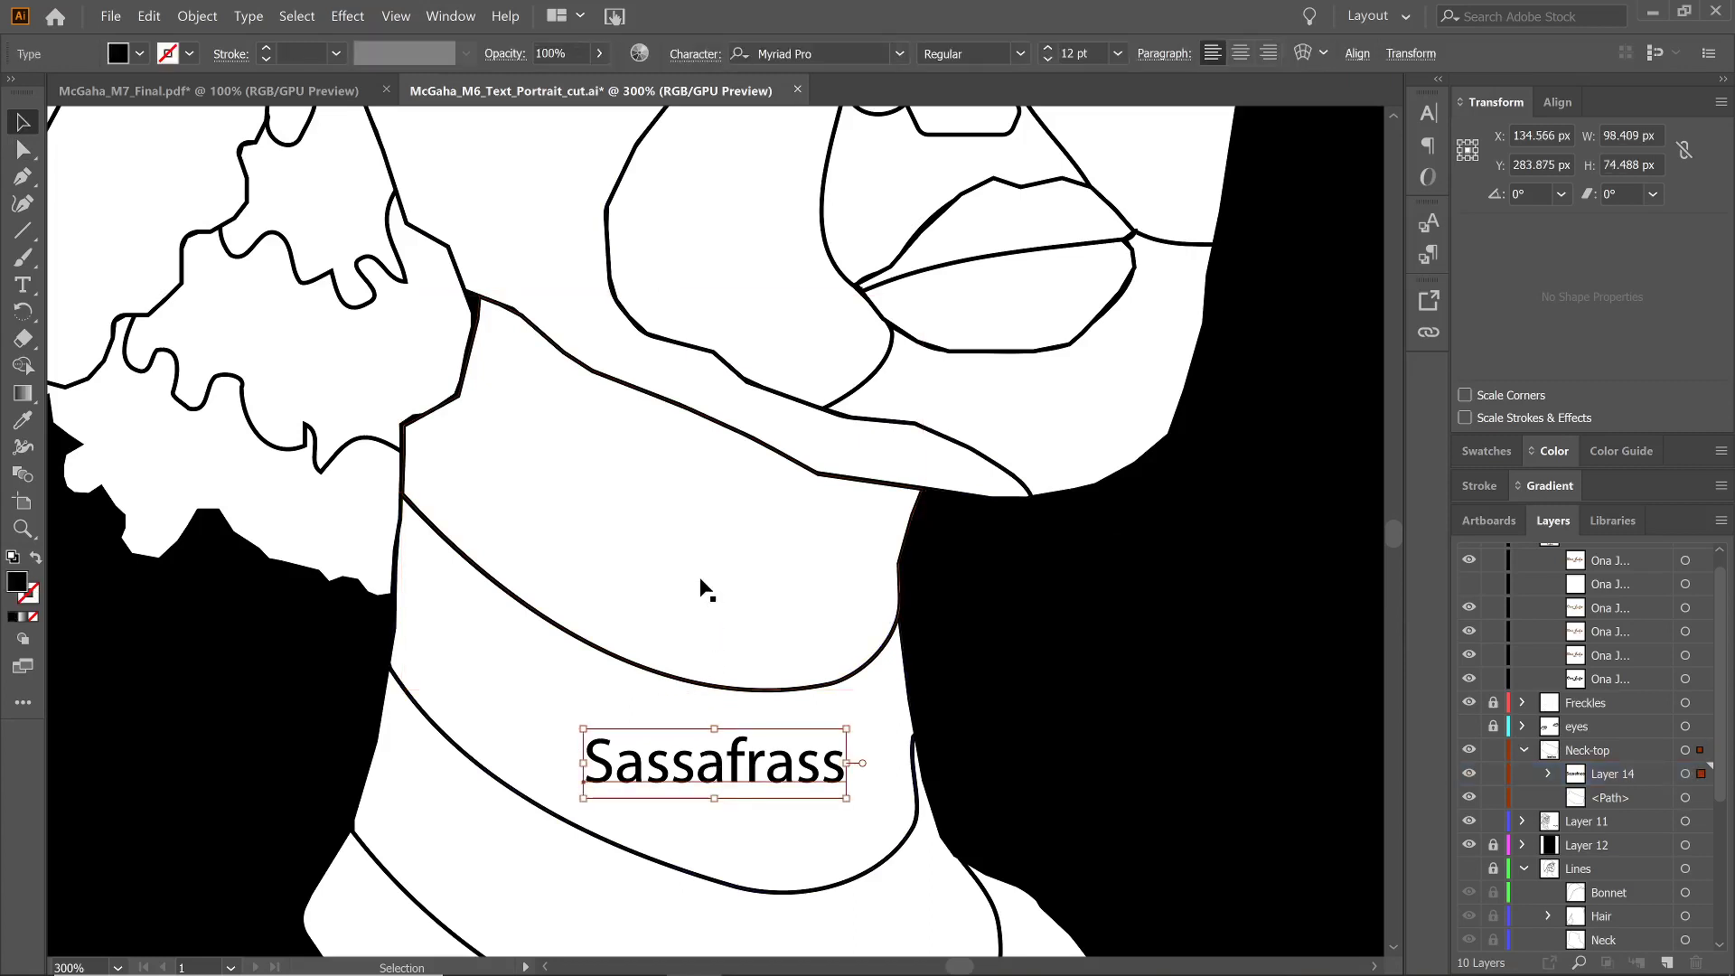
click(701, 588)
click(777, 748)
click(1617, 750)
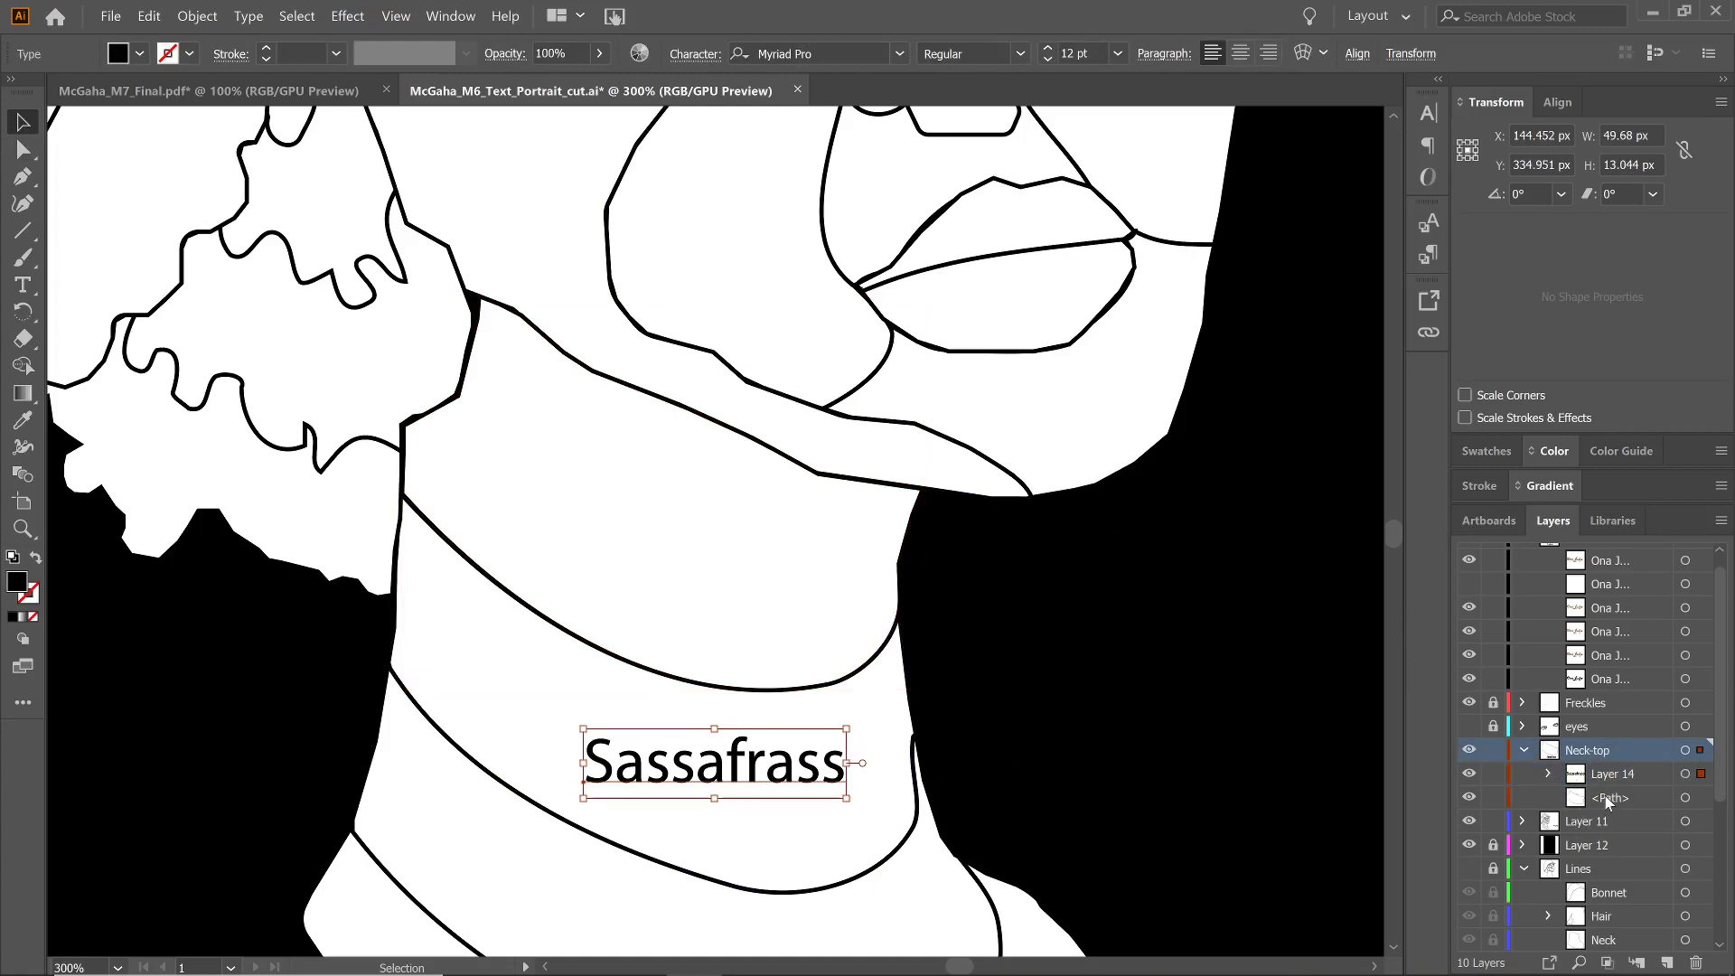
click(533, 529)
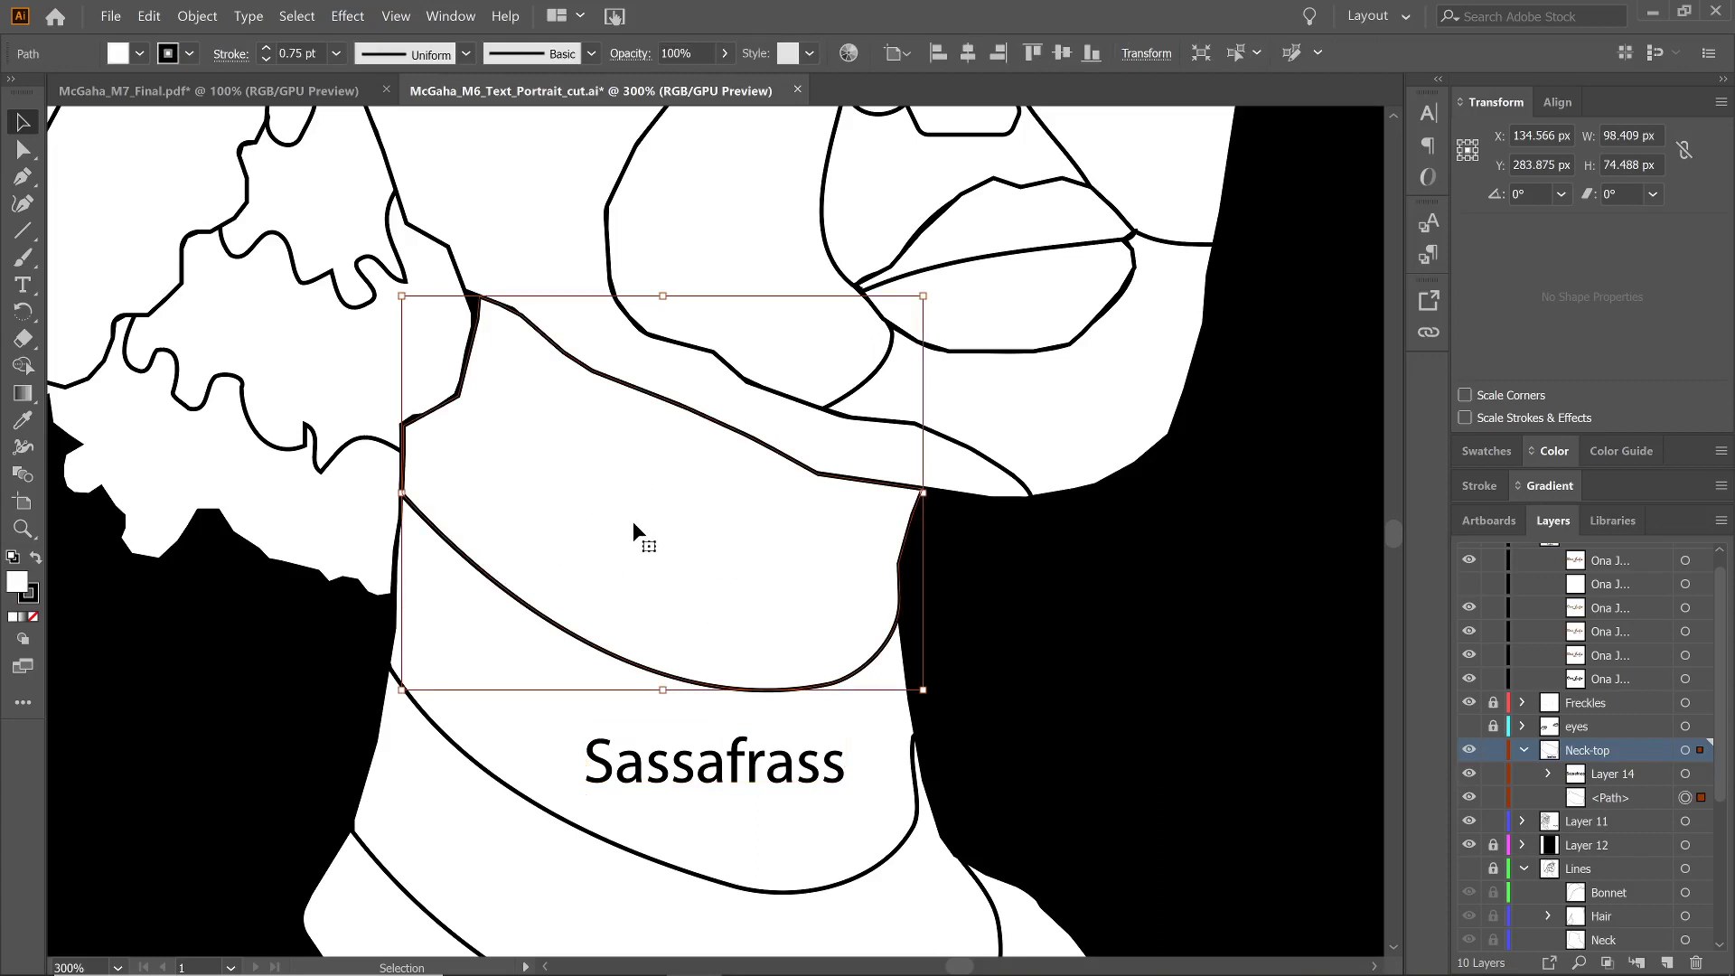
click(794, 766)
click(714, 544)
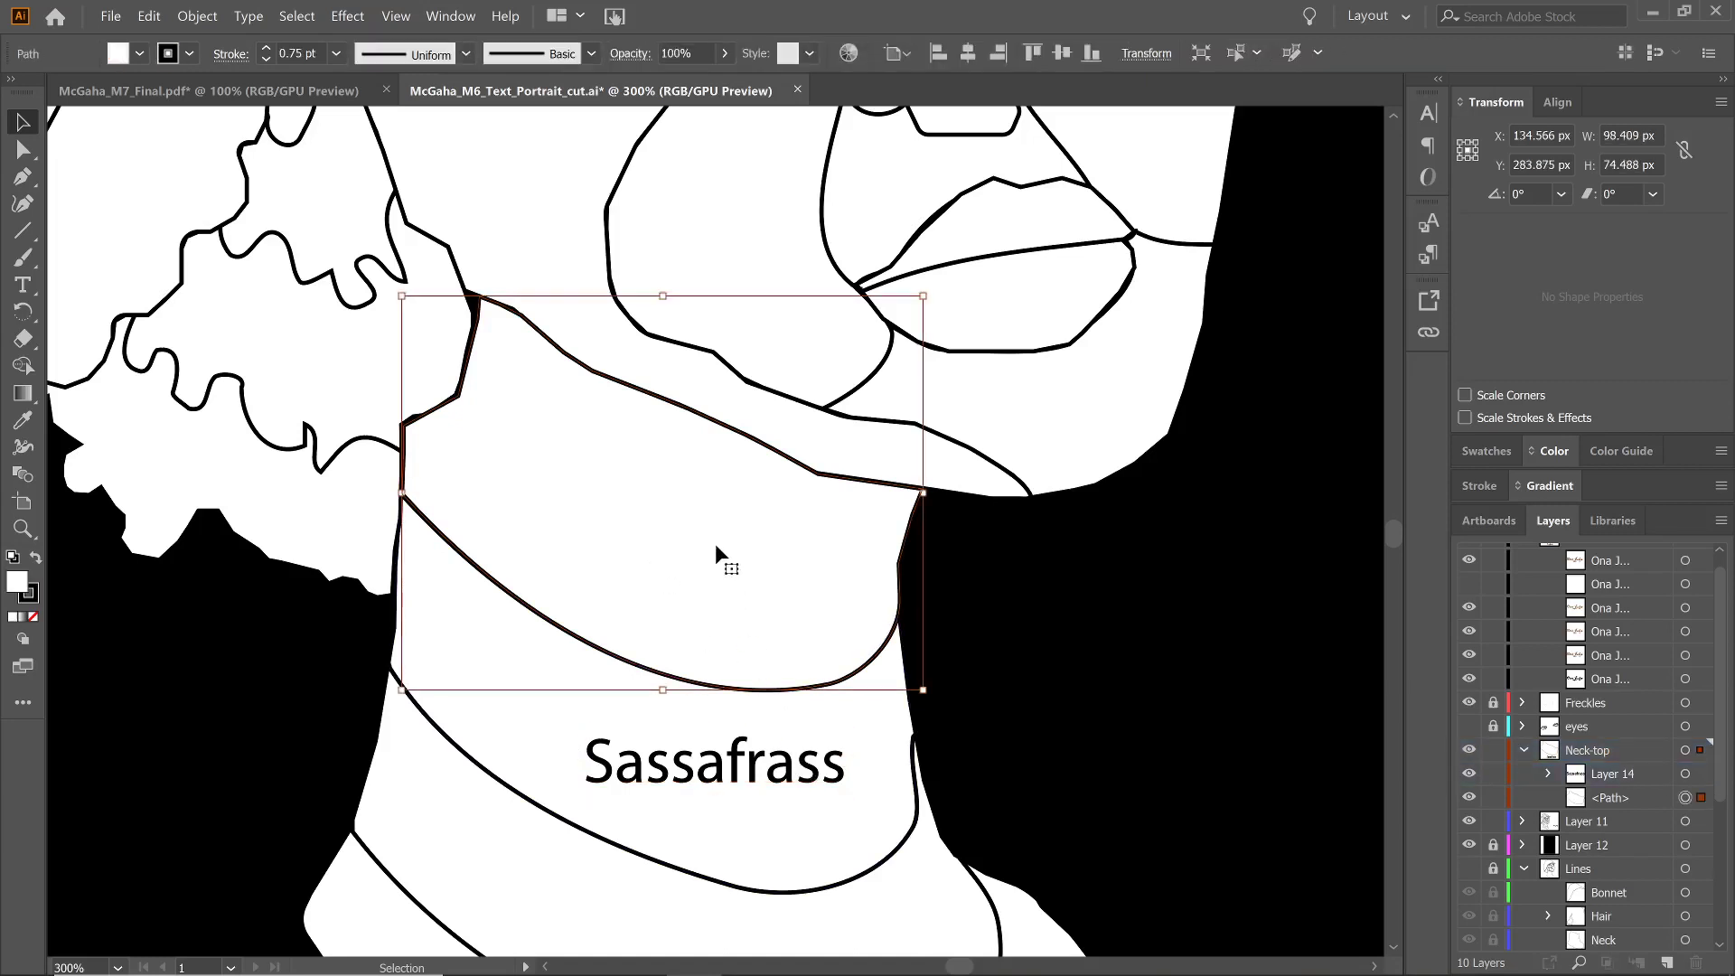
right_click(716, 546)
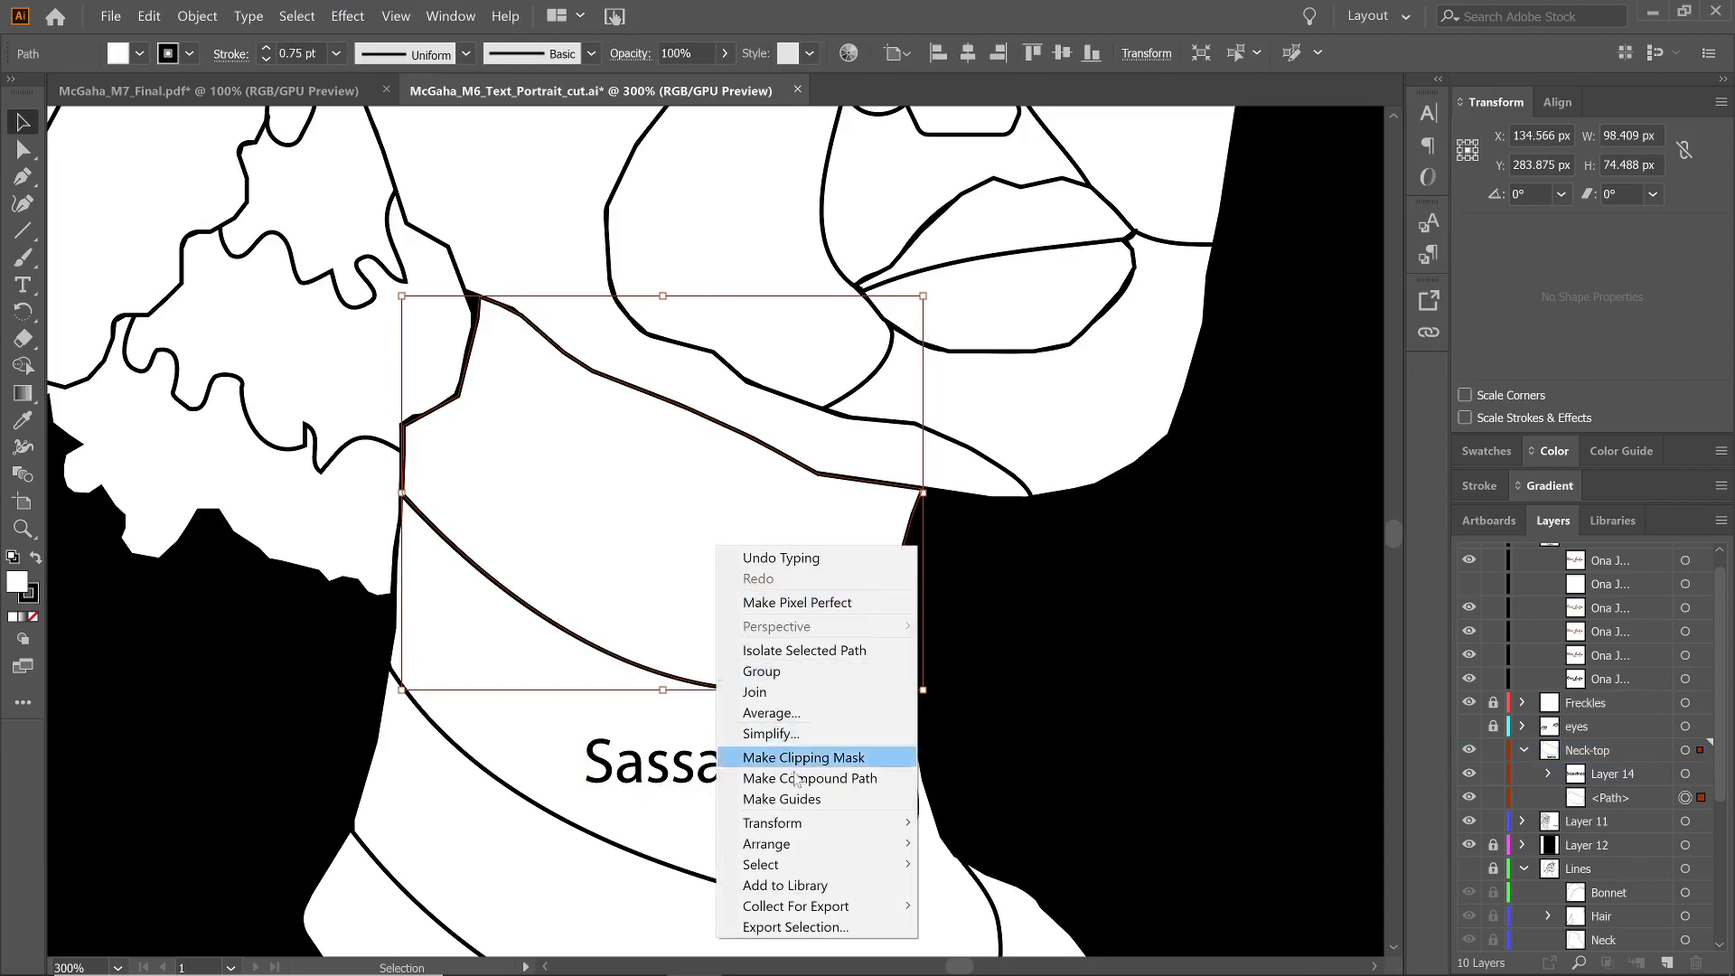
mouse_move(804, 845)
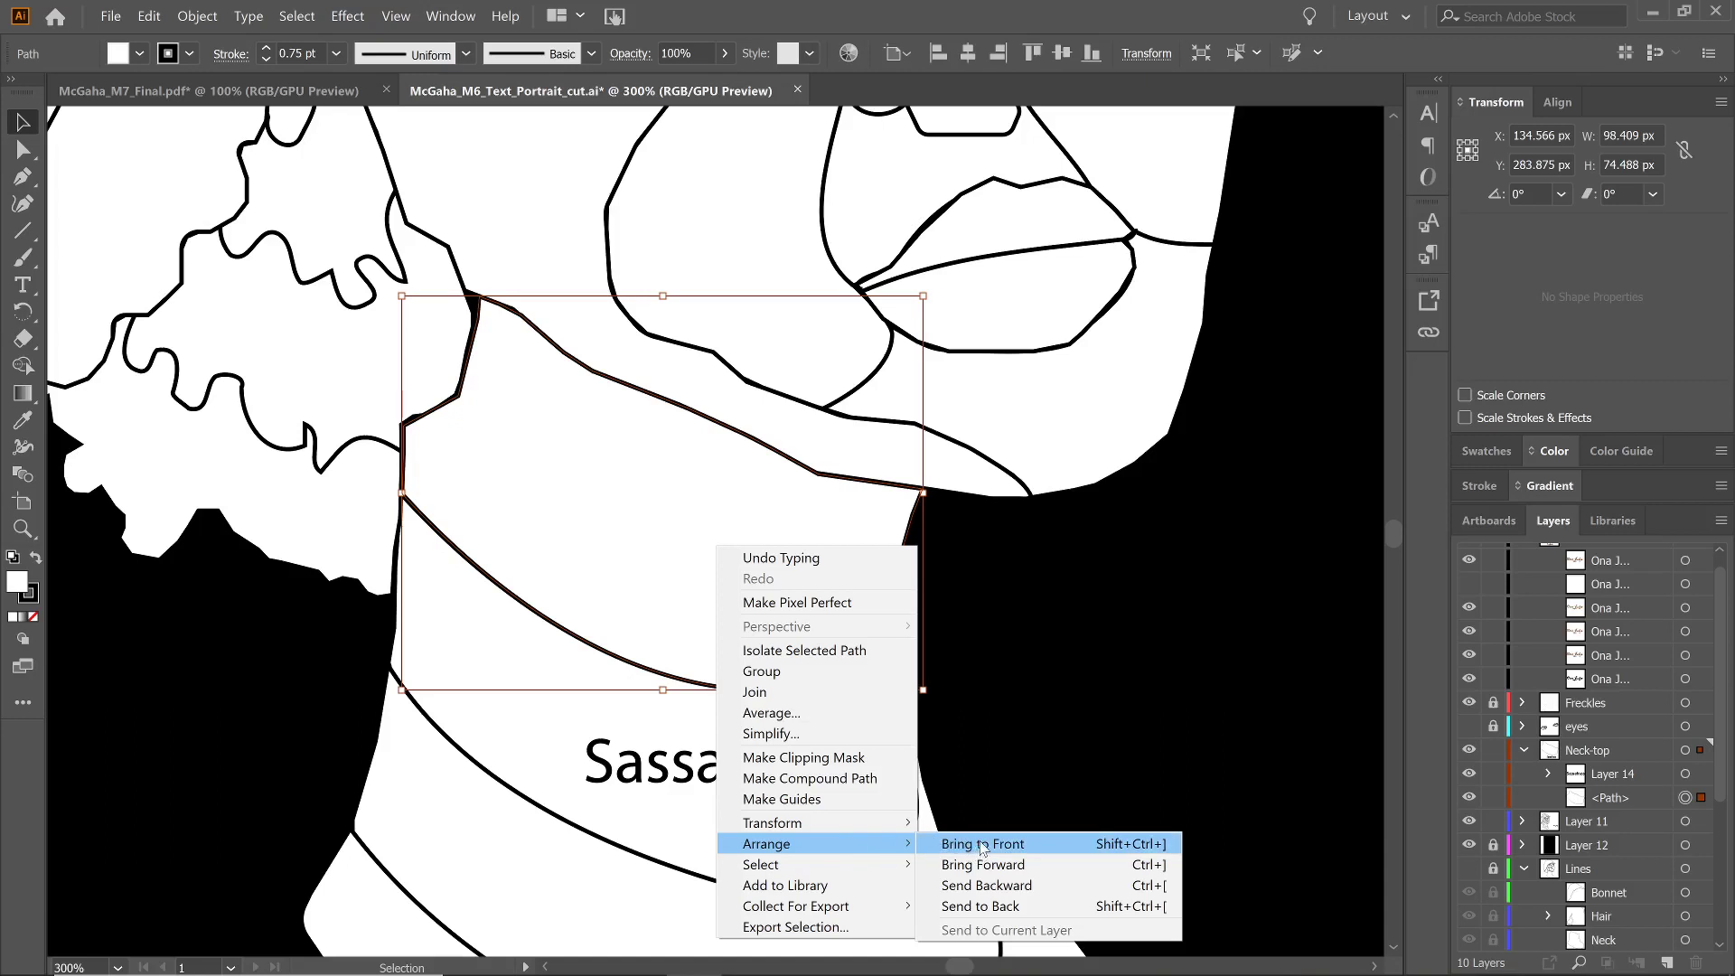
click(983, 844)
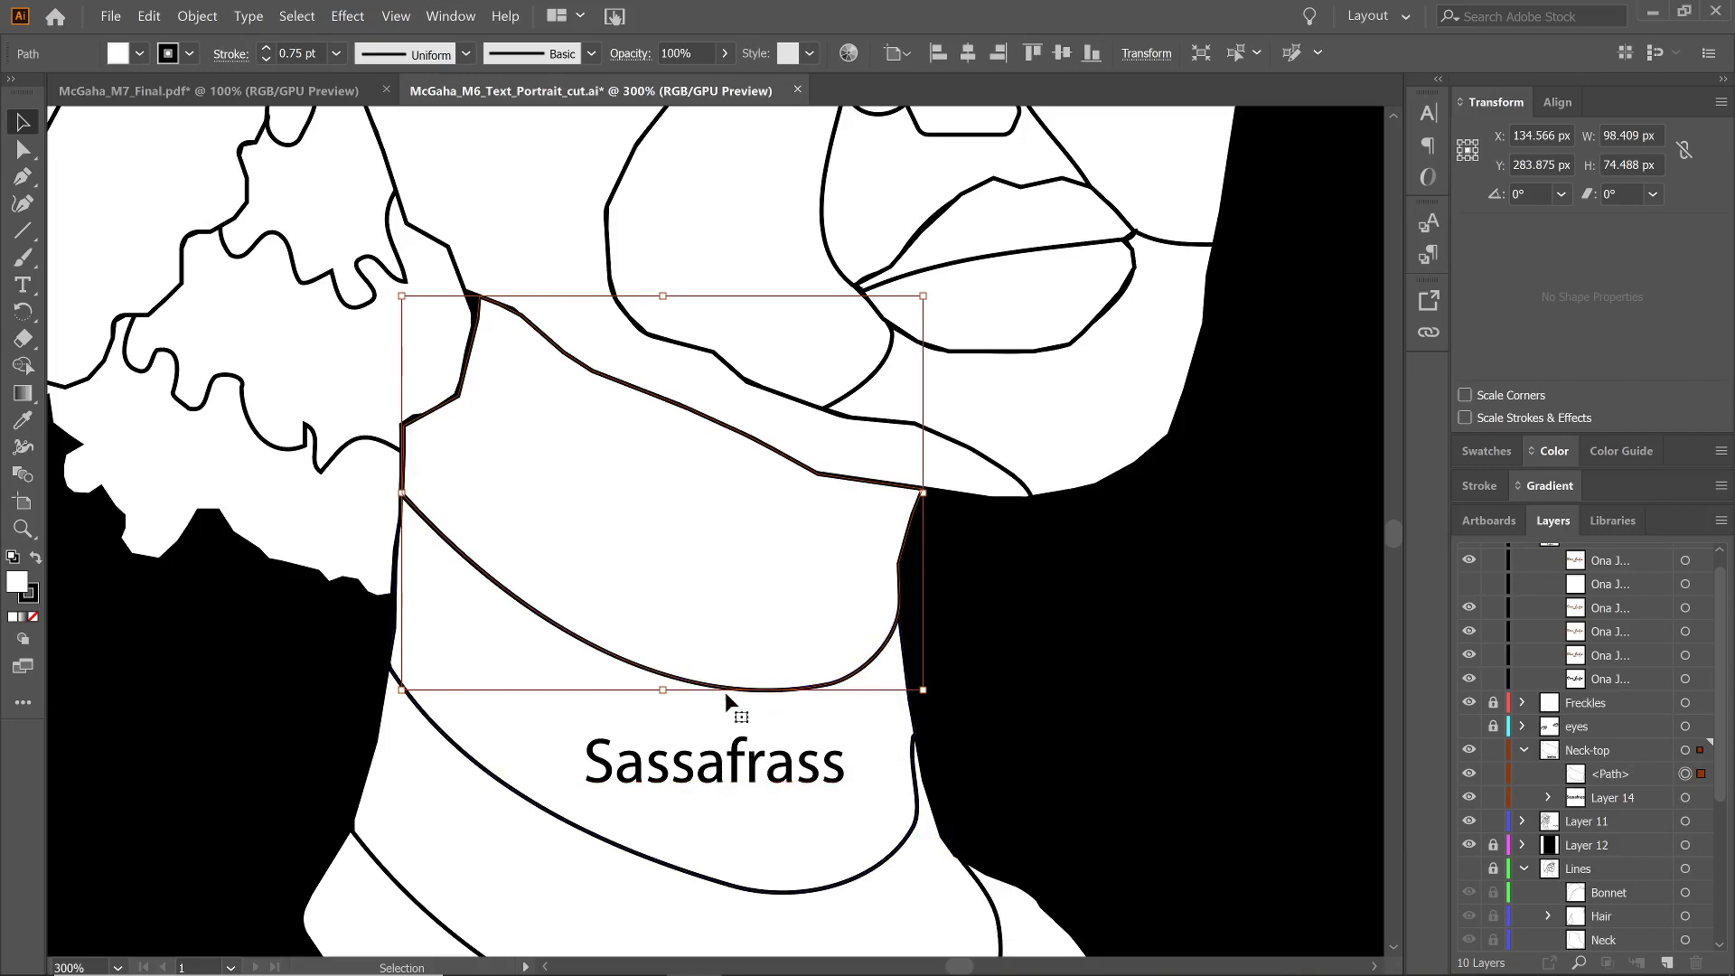
Select the upper neck path together with the Sassafrass text and apply Envelope Distort with the path as the top object
click(730, 763)
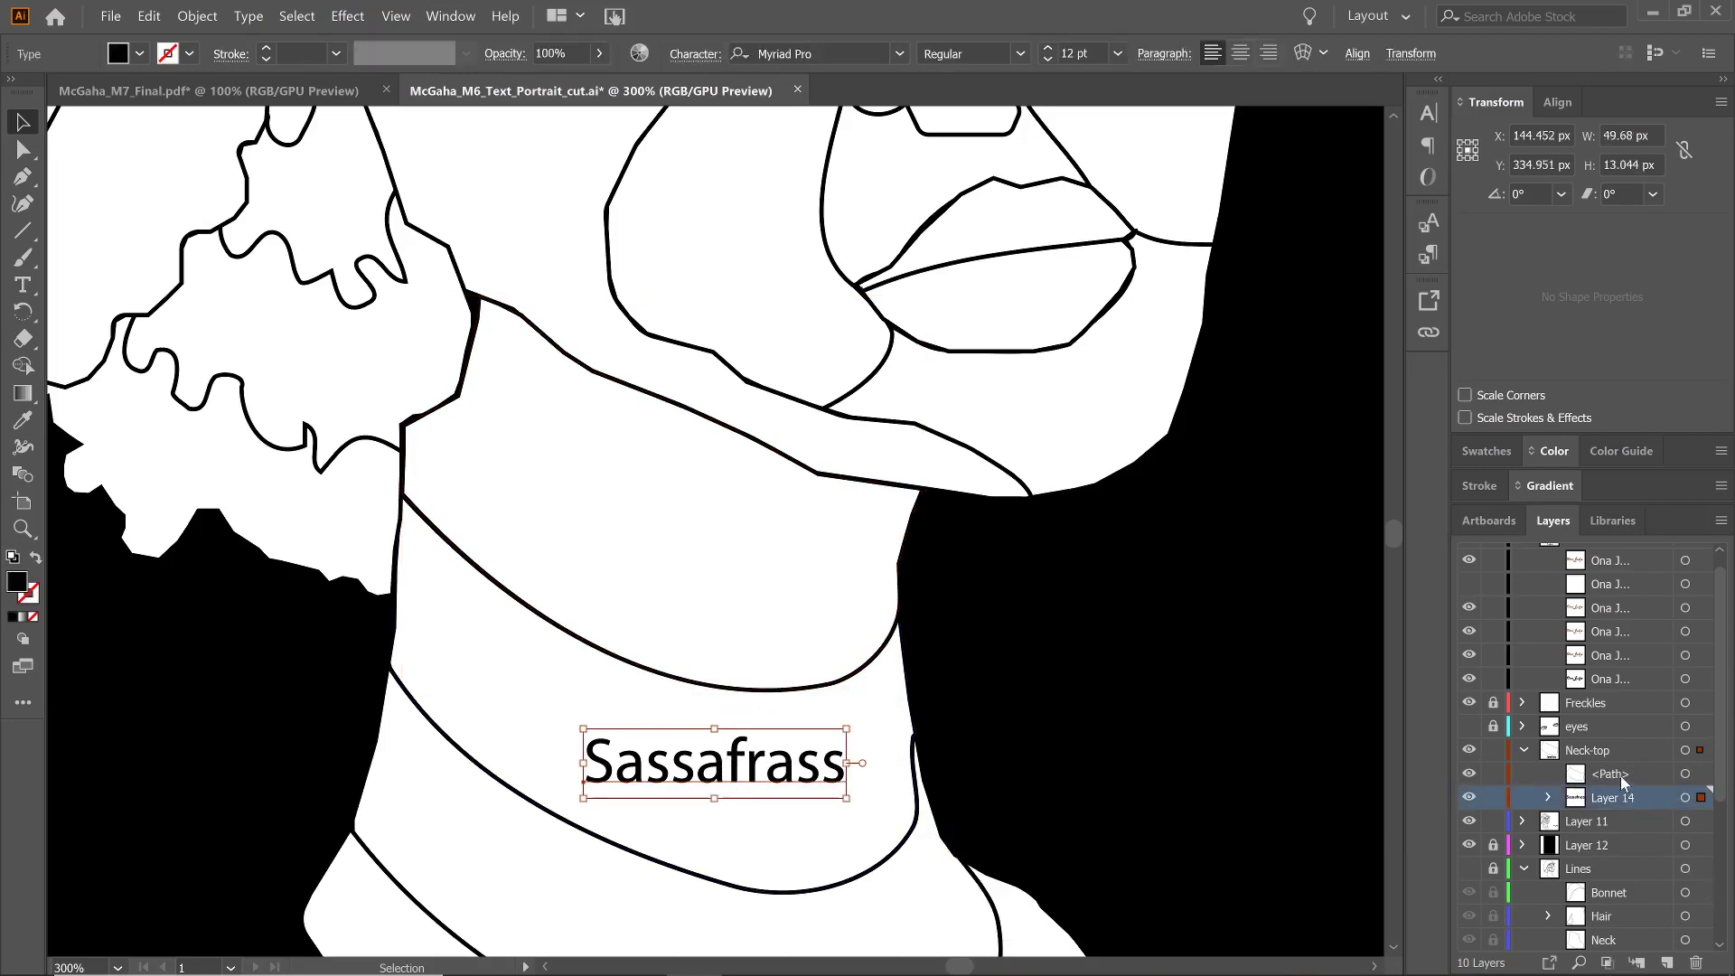
click(641, 568)
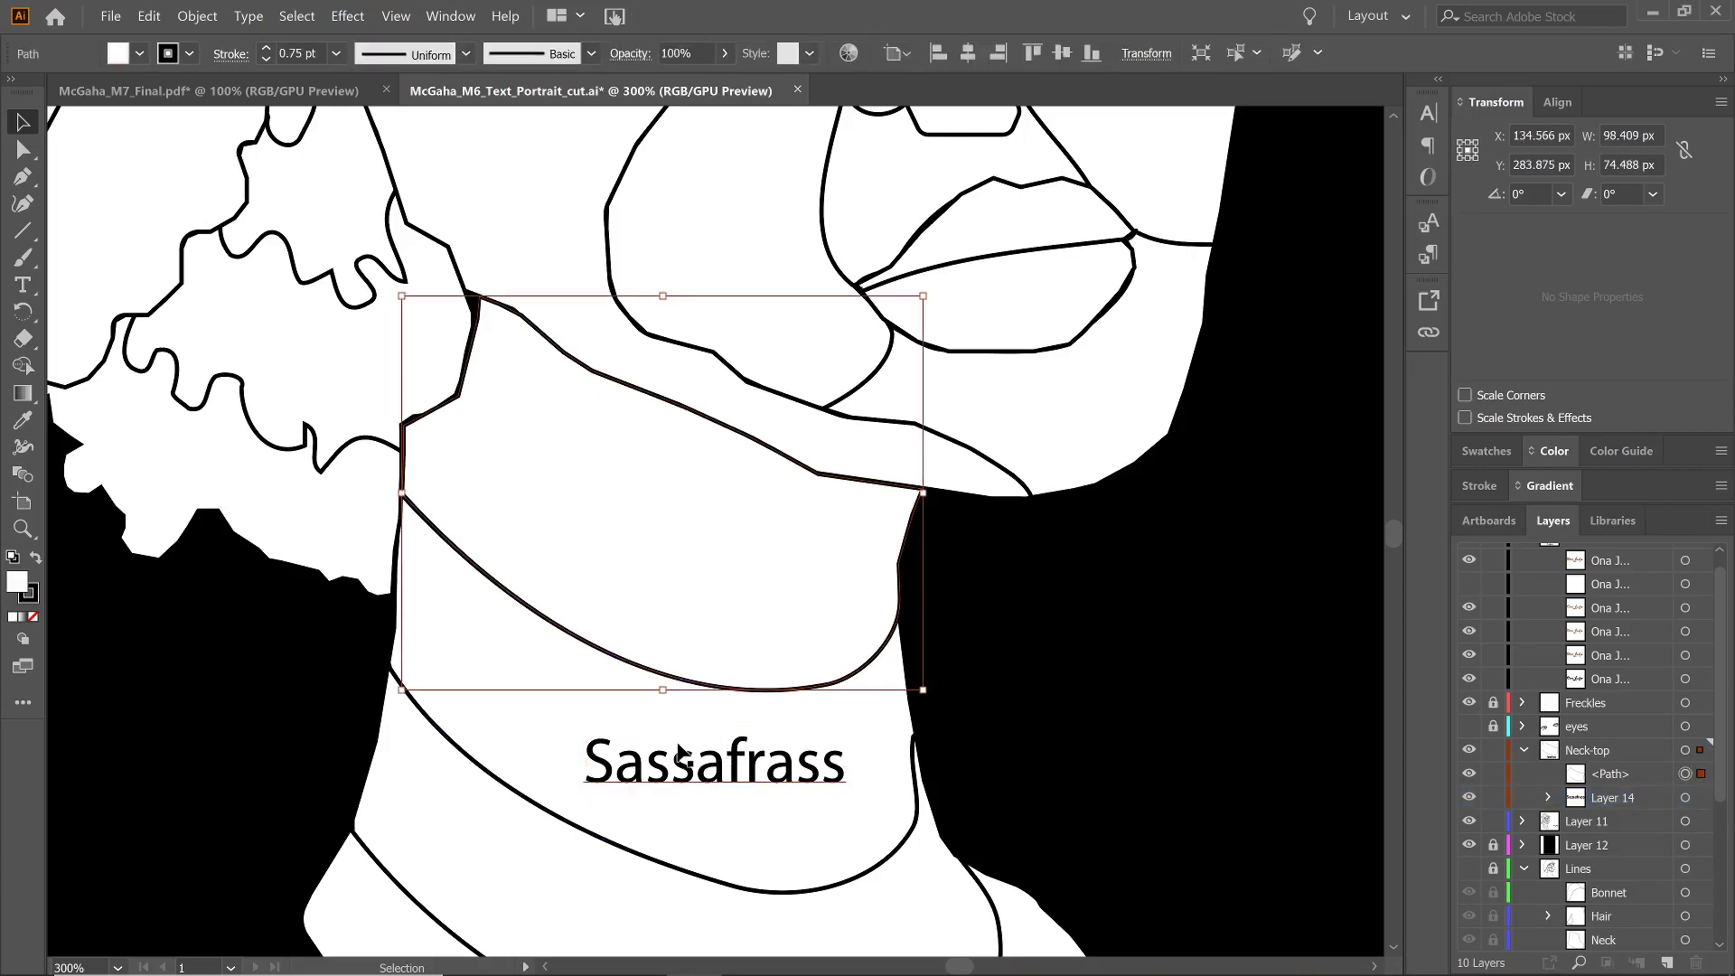
shift+click(735, 775)
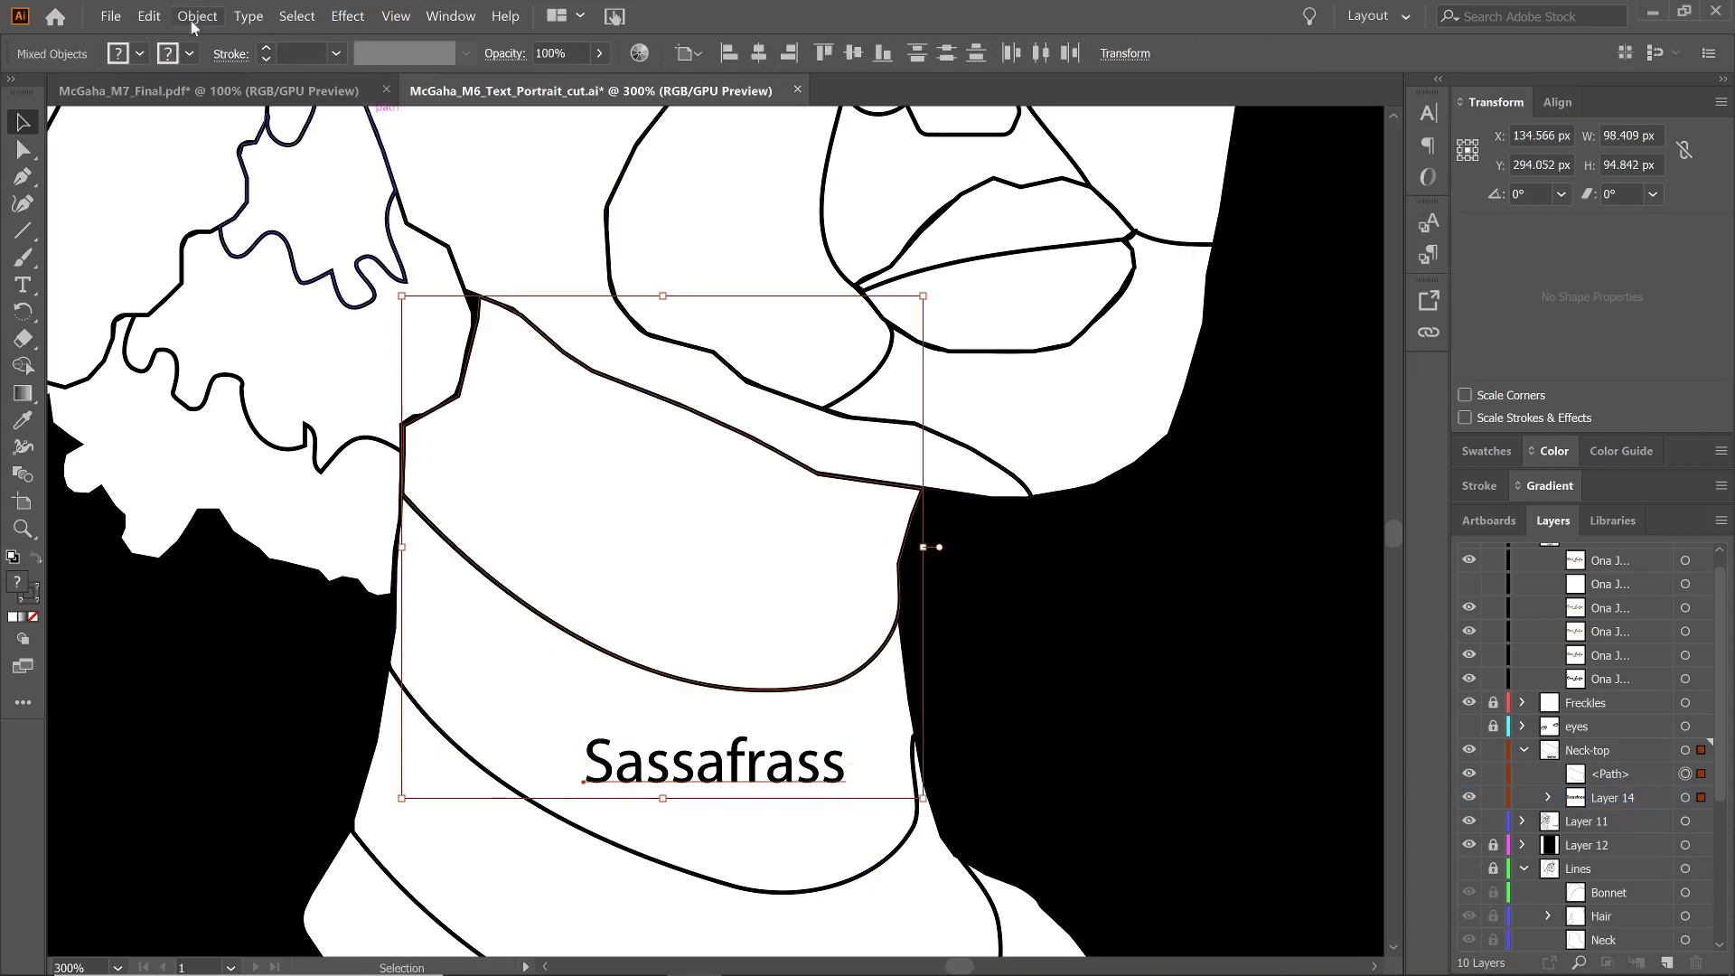
click(148, 16)
click(147, 16)
click(199, 16)
mouse_move(341, 533)
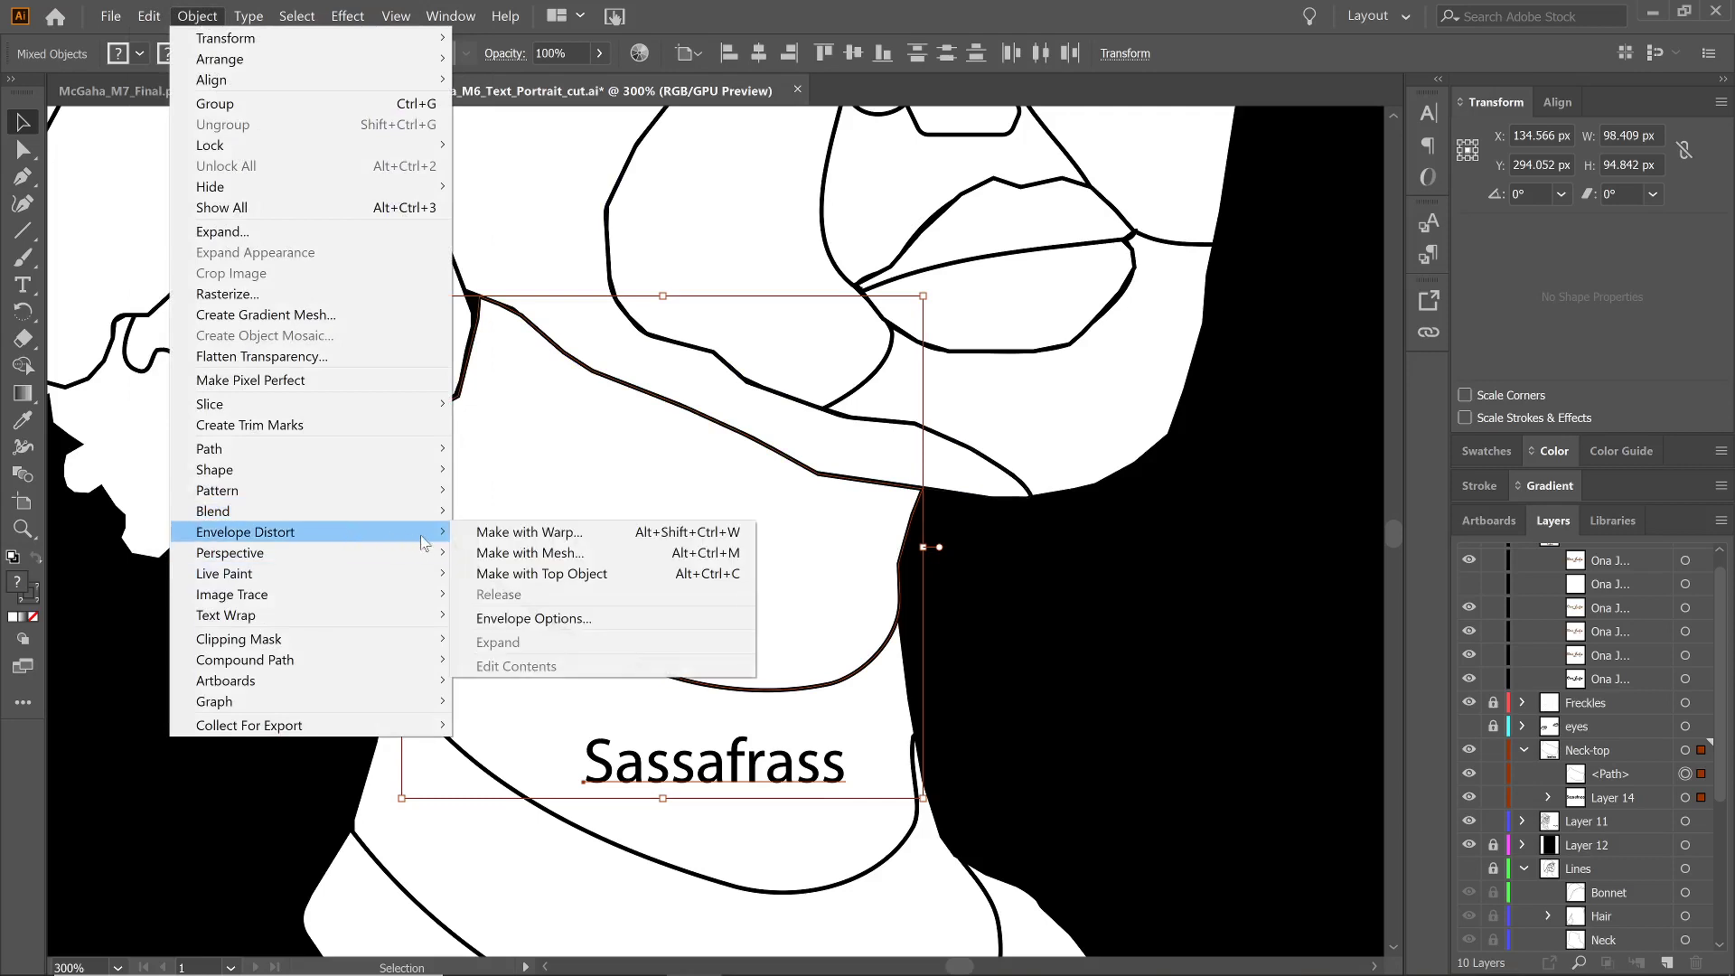
click(555, 578)
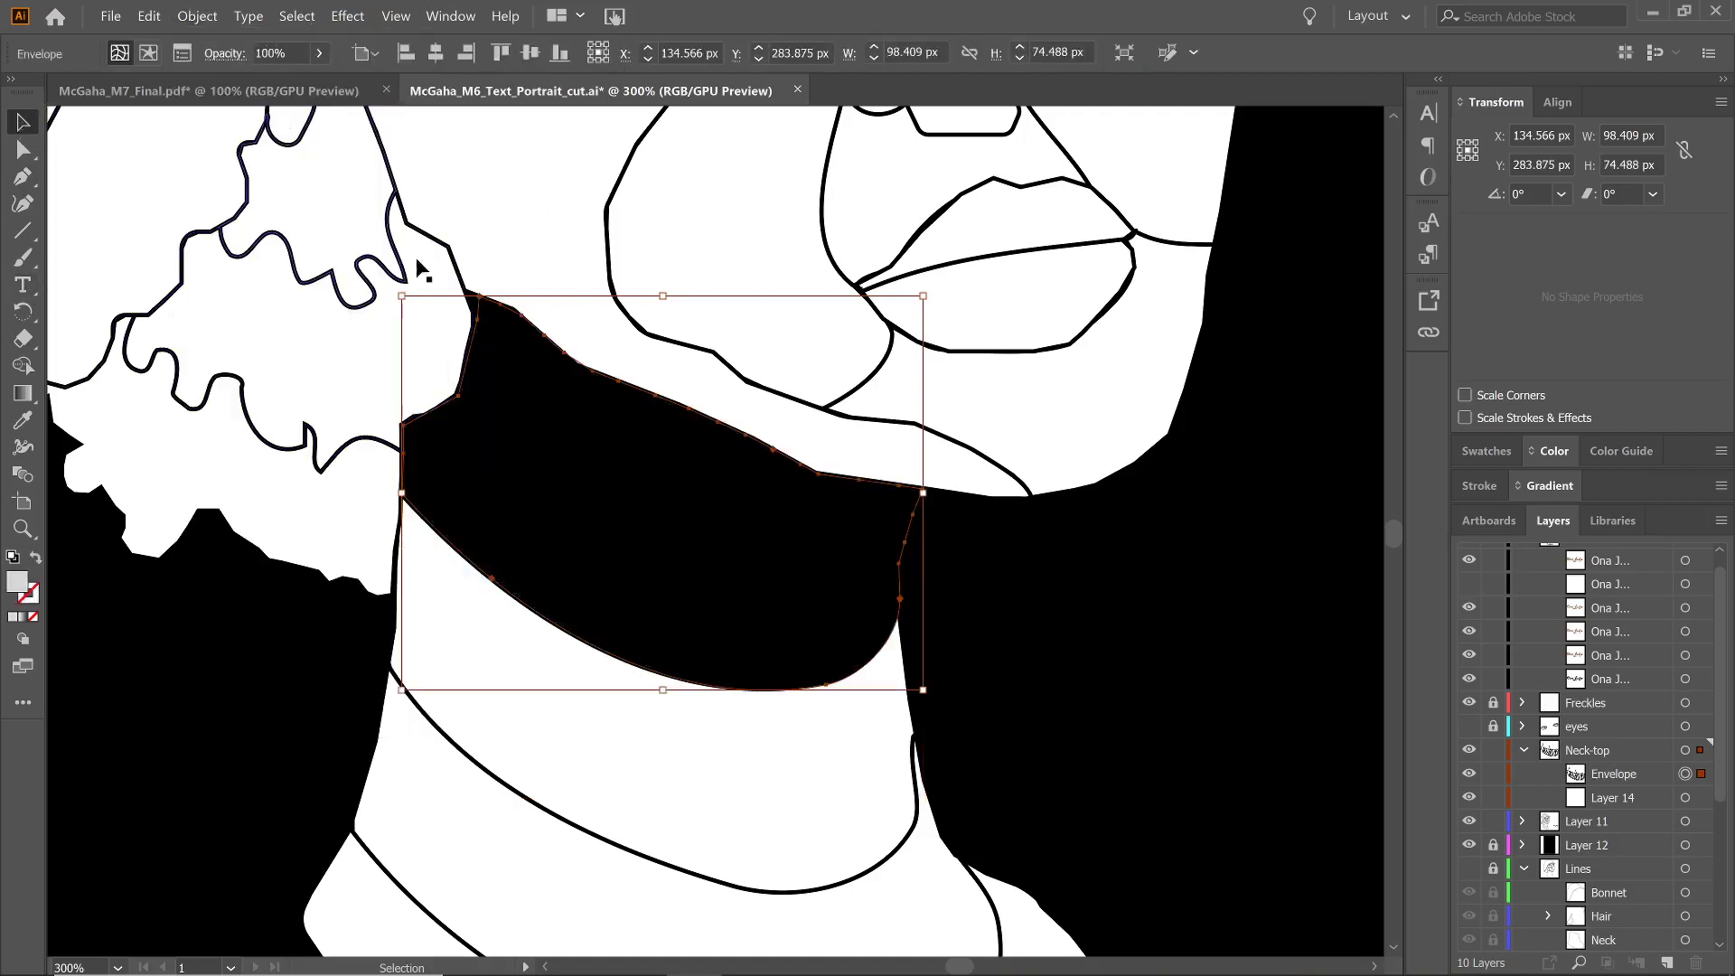
Recolour the Sassafrass text inside the envelope white and return from isolation mode to the full artwork
double_click(496, 445)
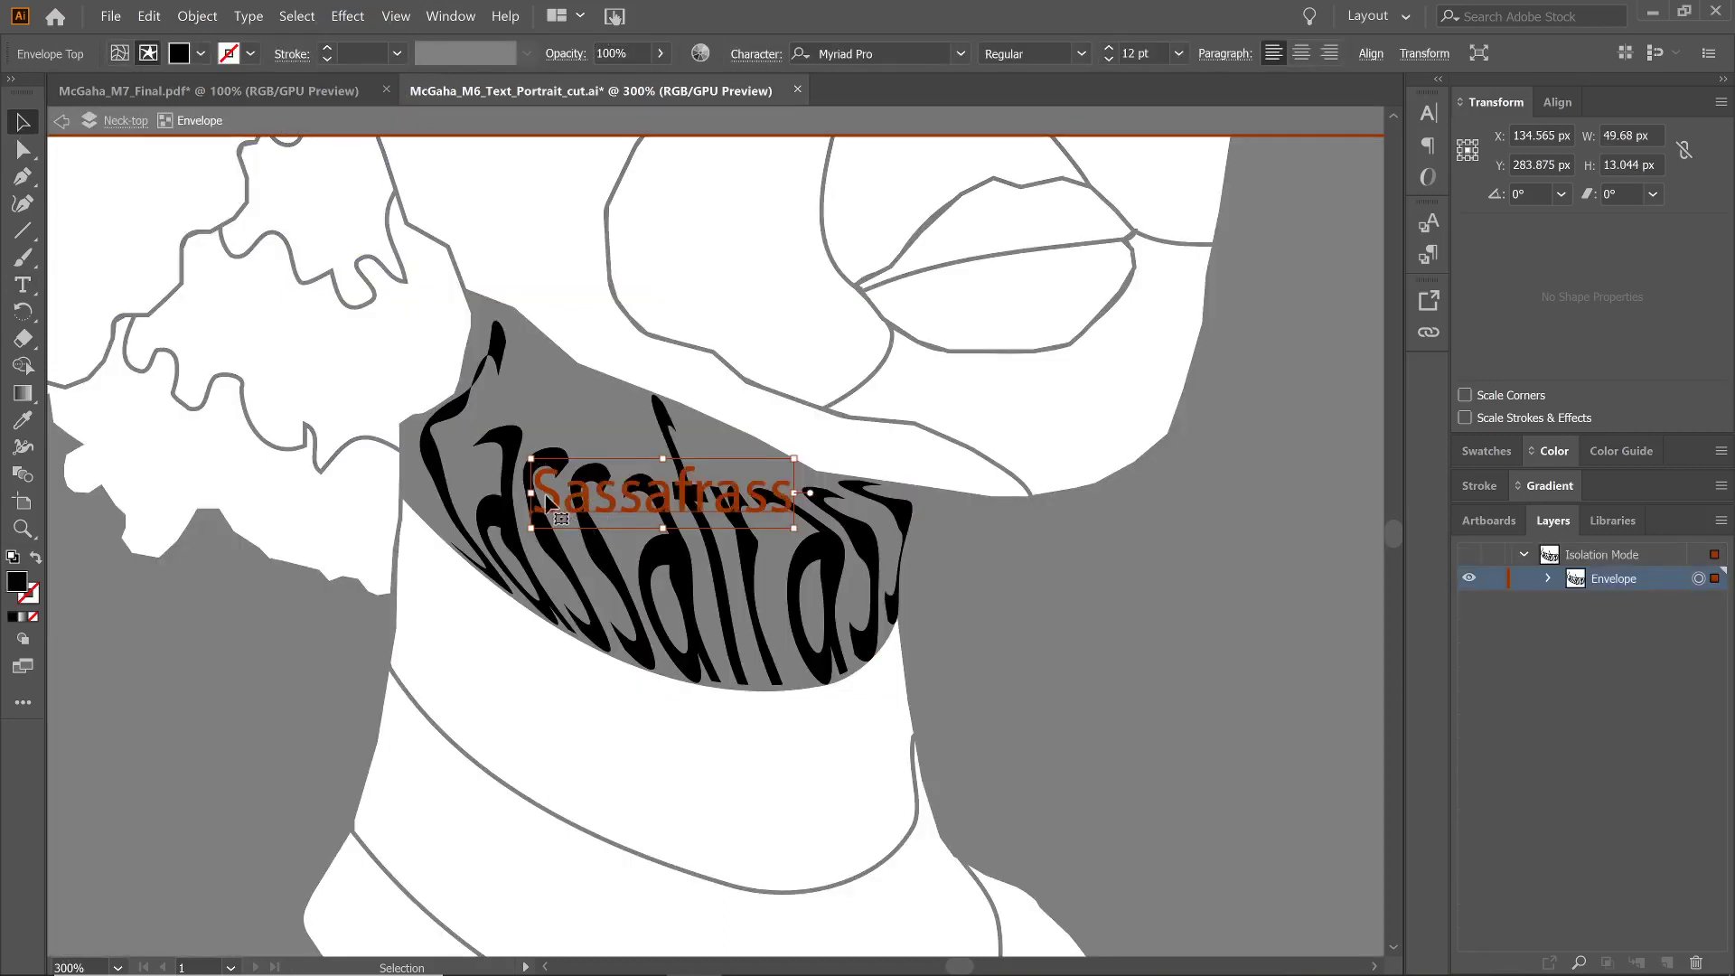
double_click(561, 486)
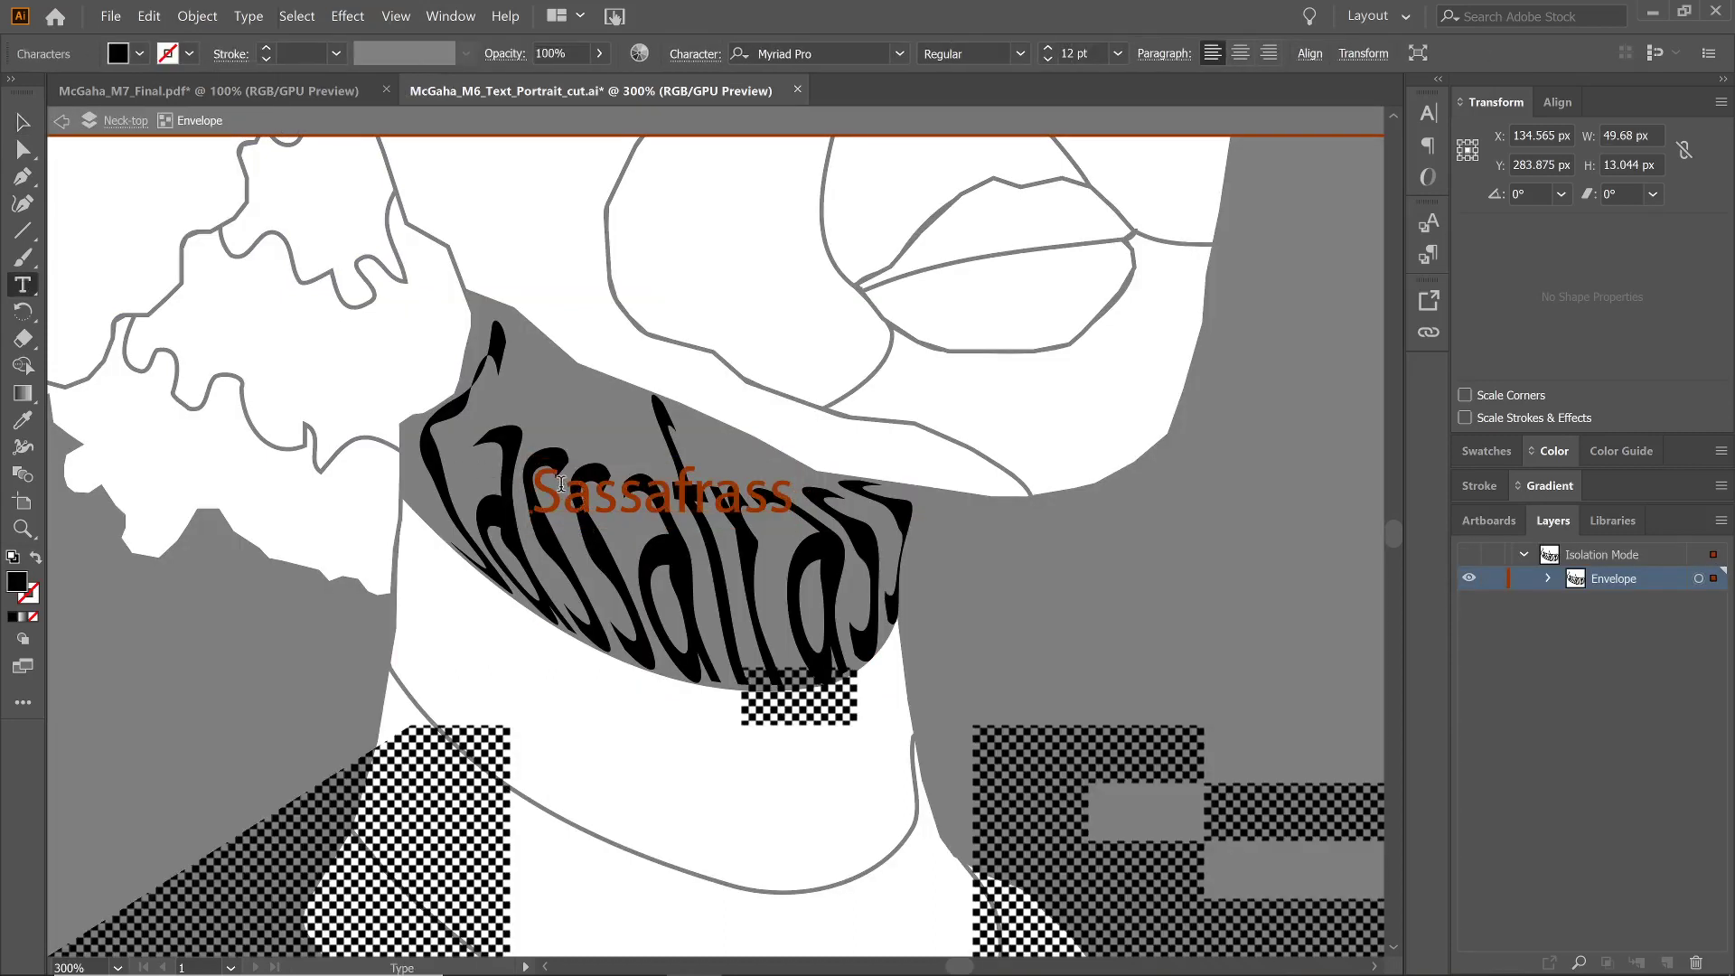
drag(540, 493, 868, 500)
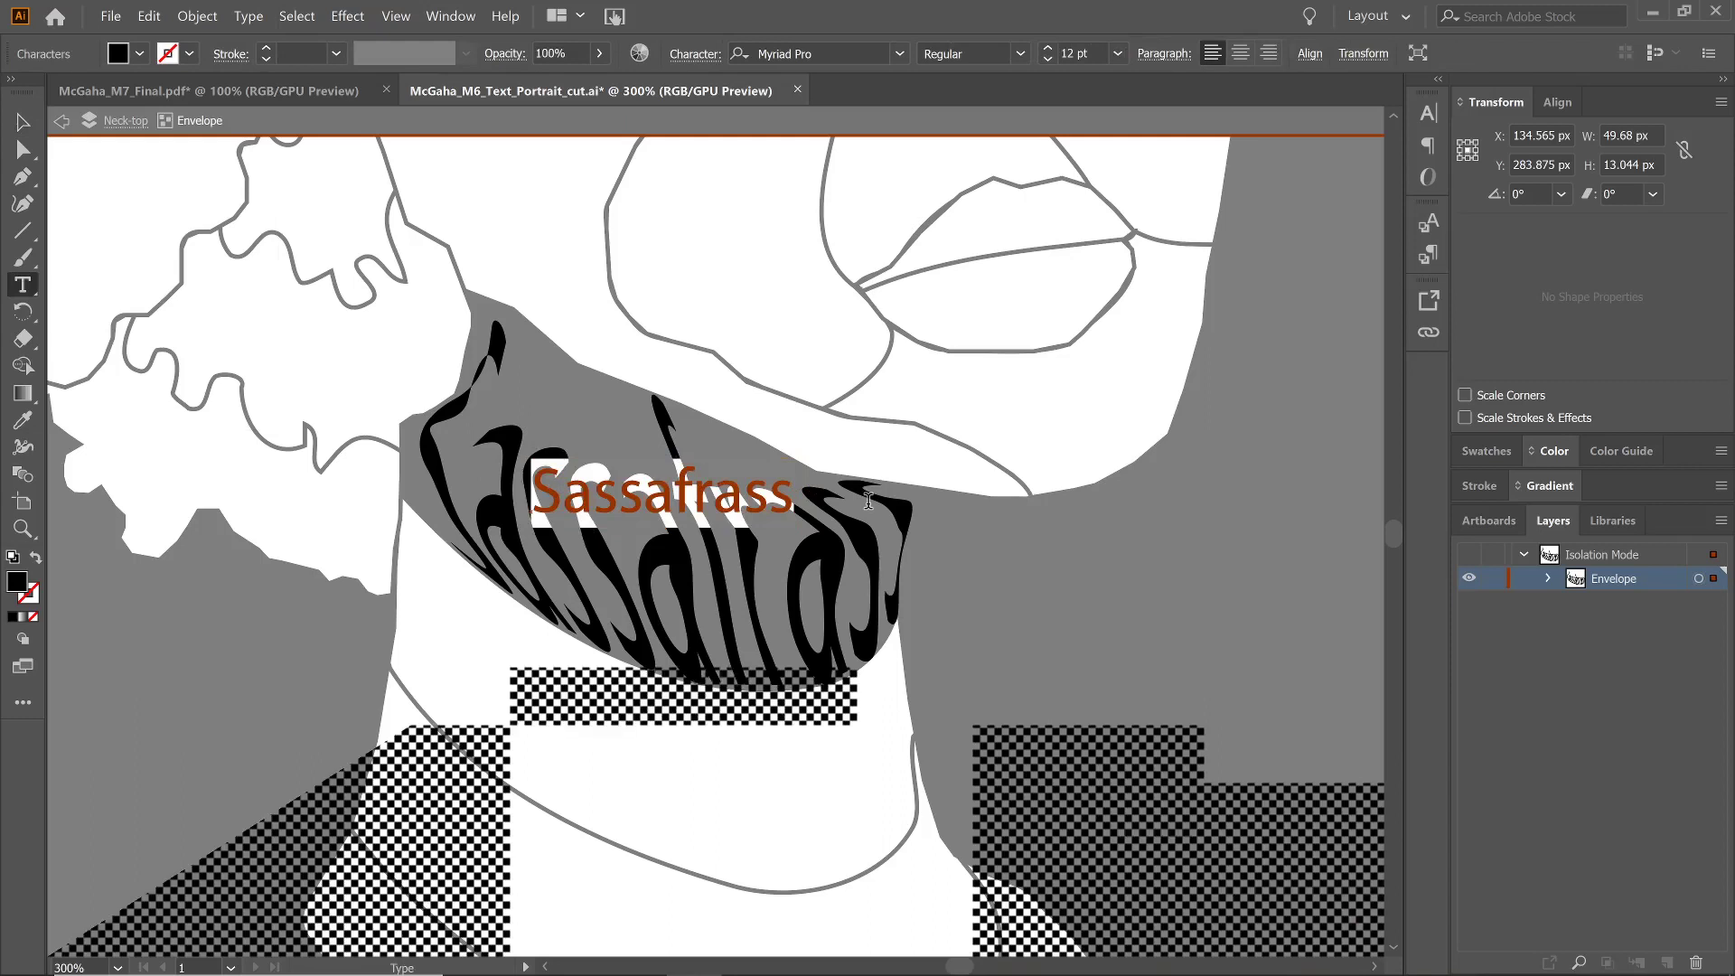
click(140, 53)
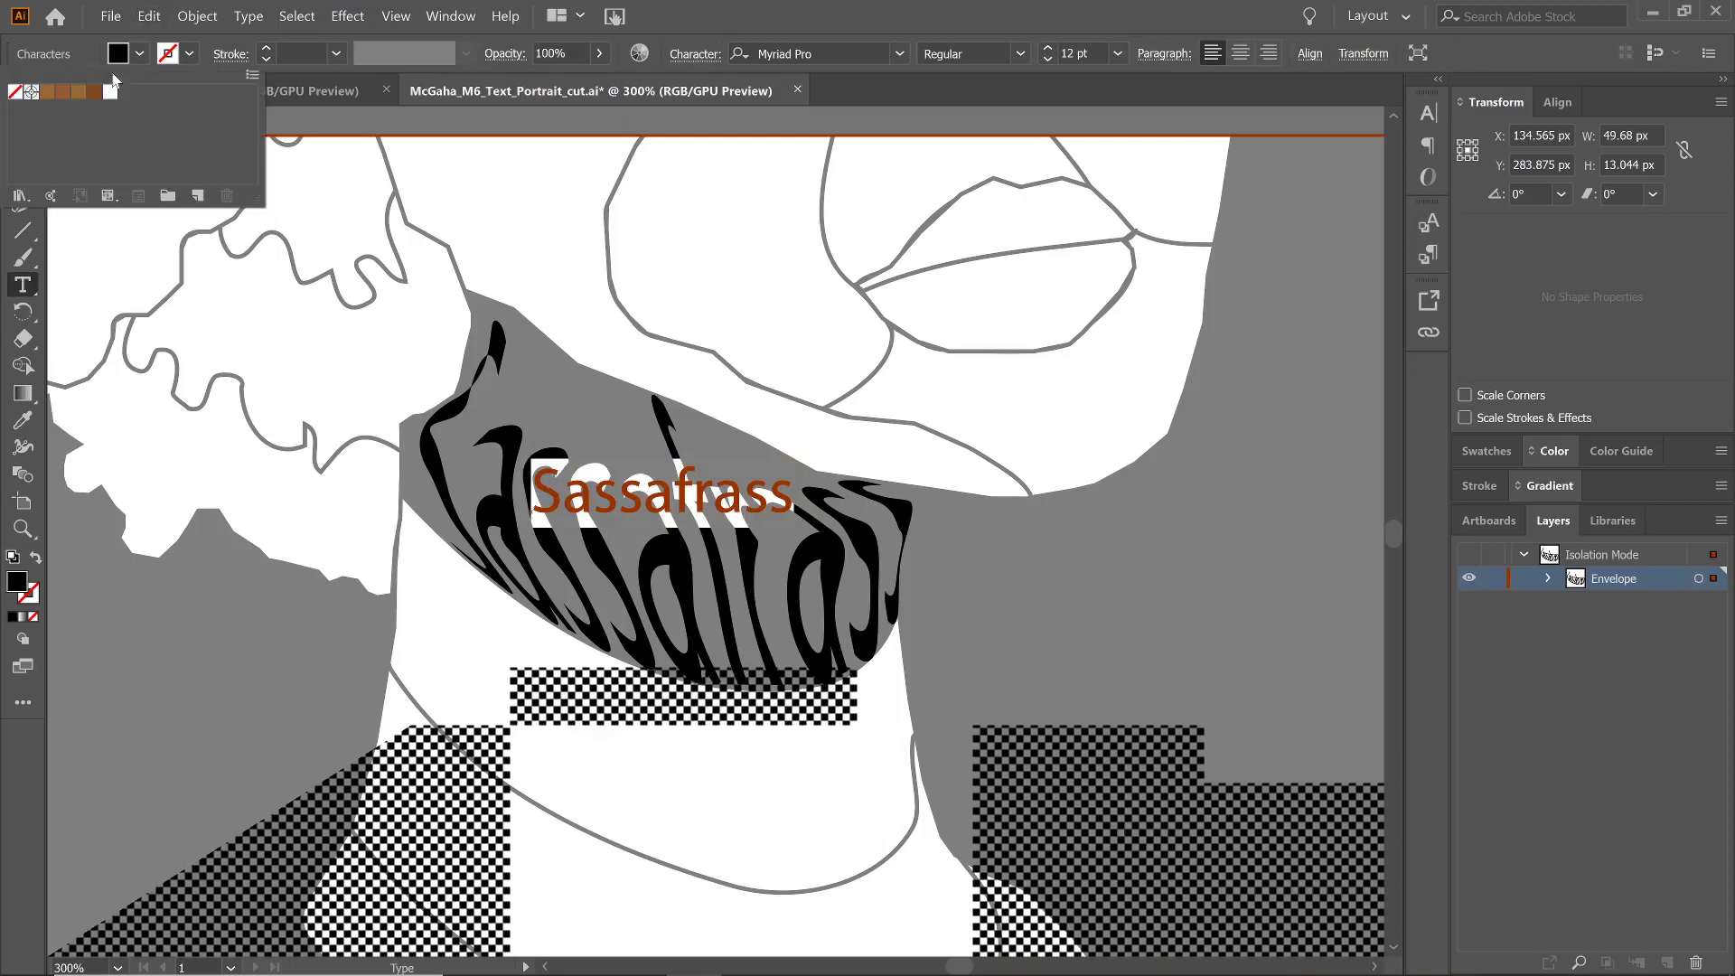
click(110, 93)
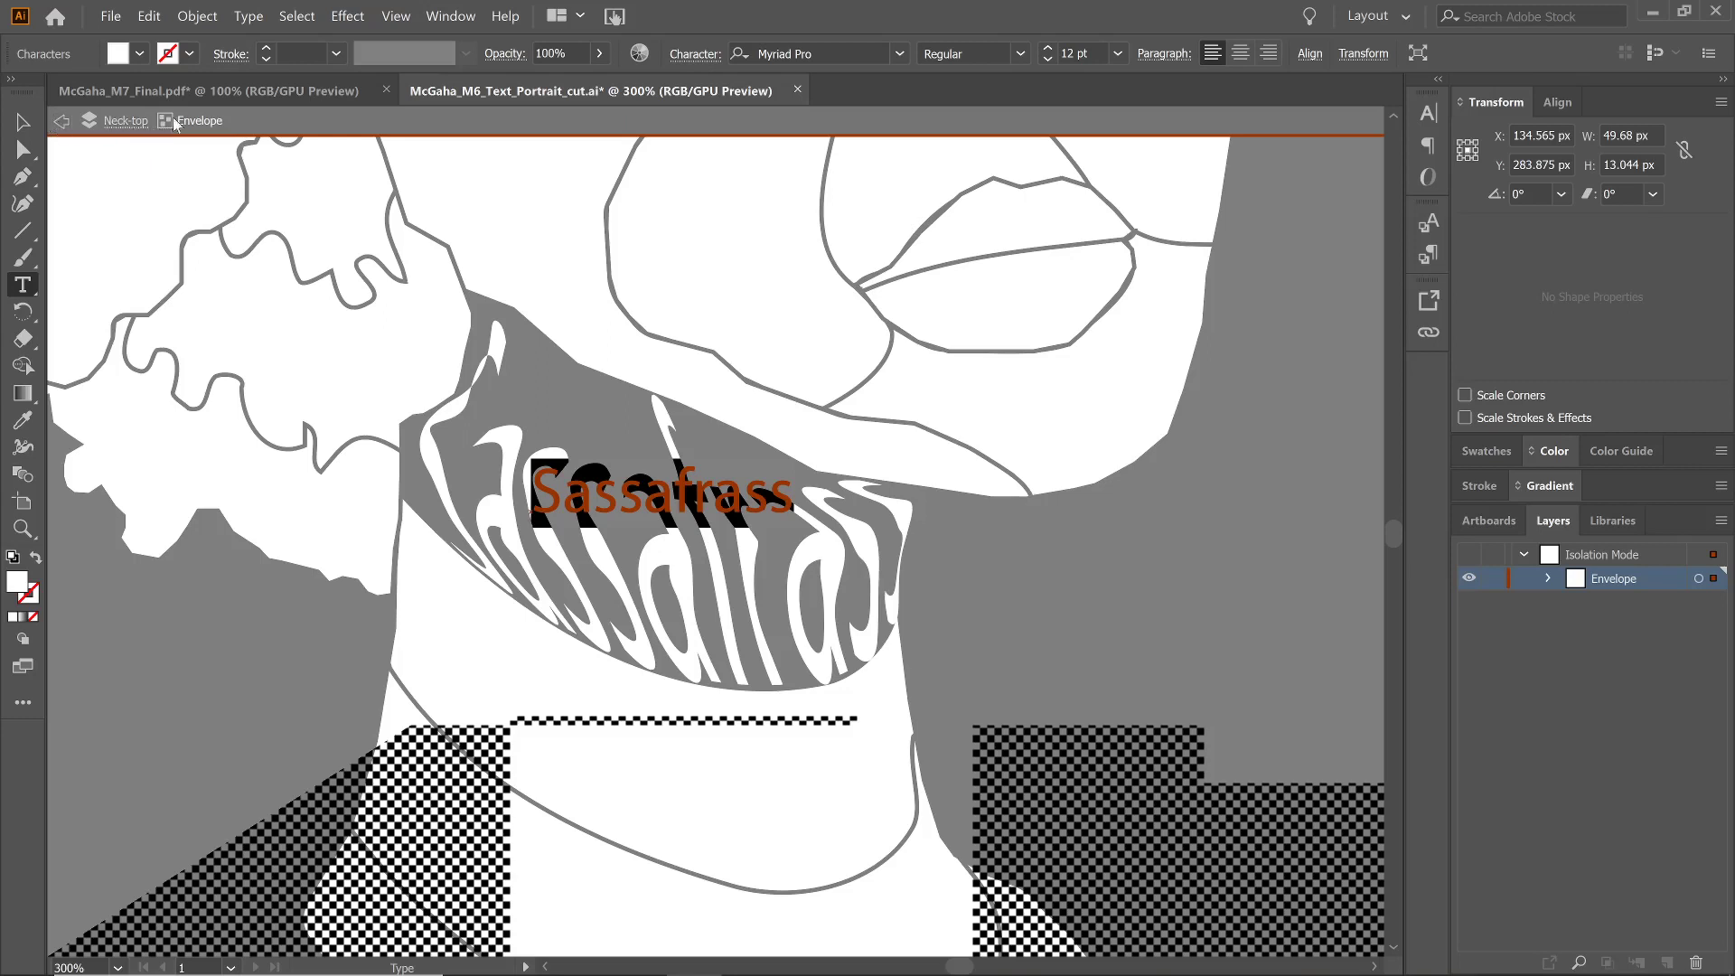
click(124, 122)
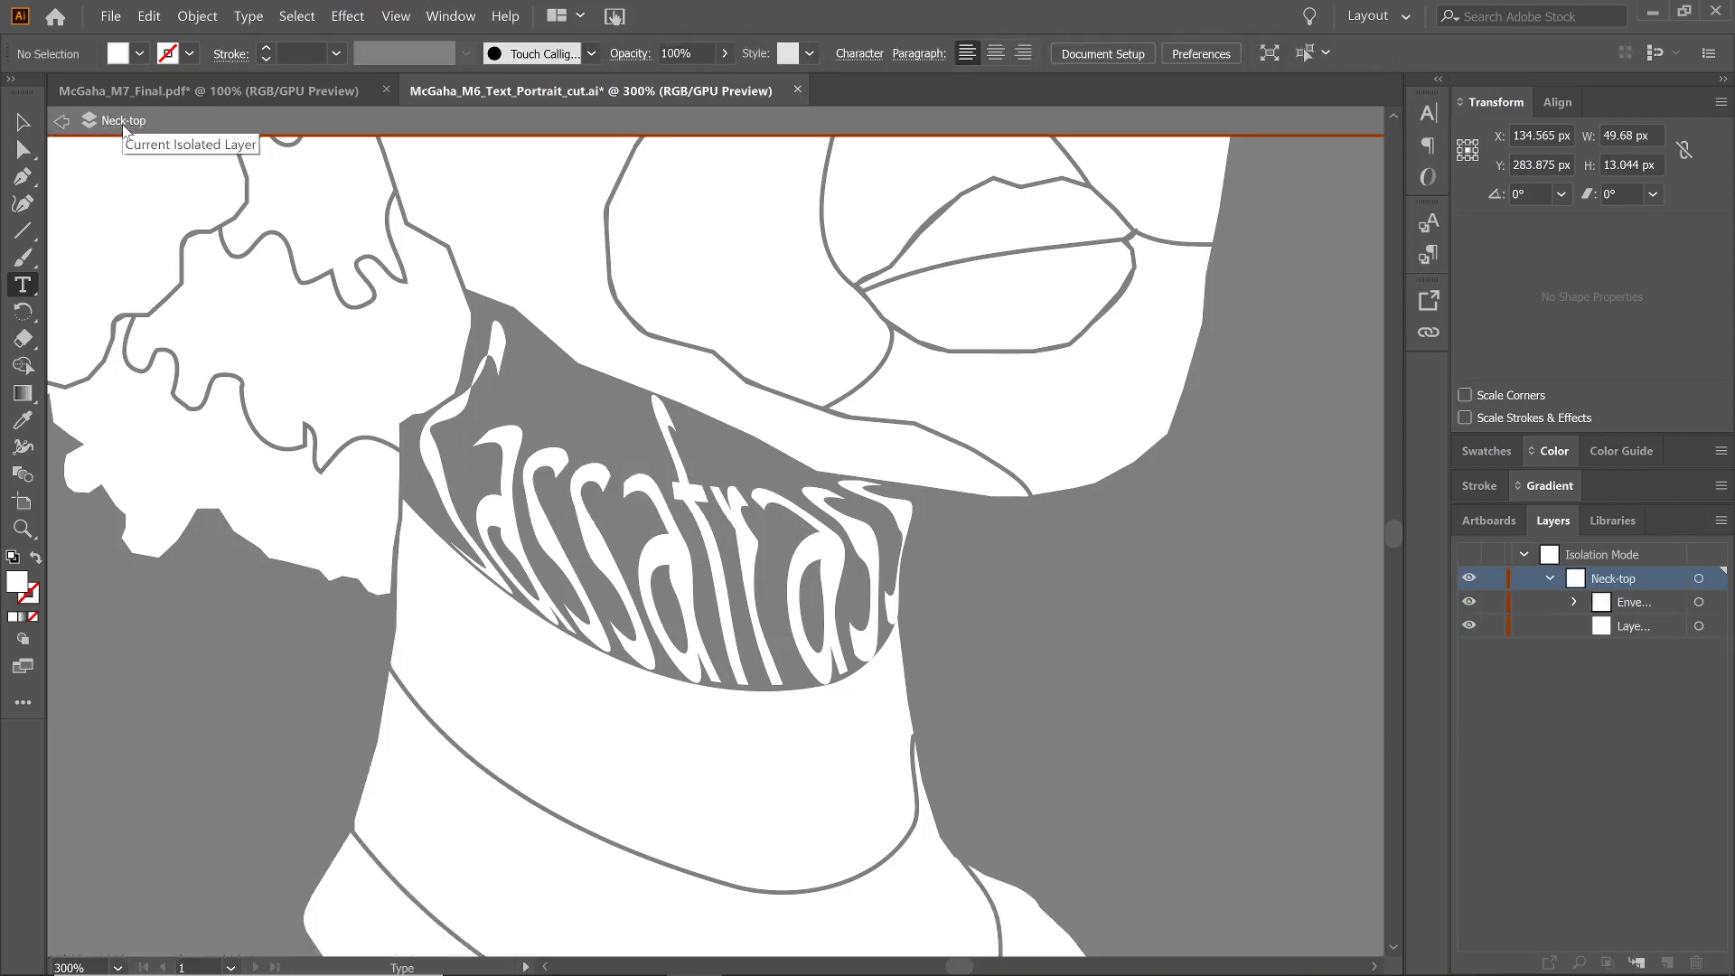
click(63, 126)
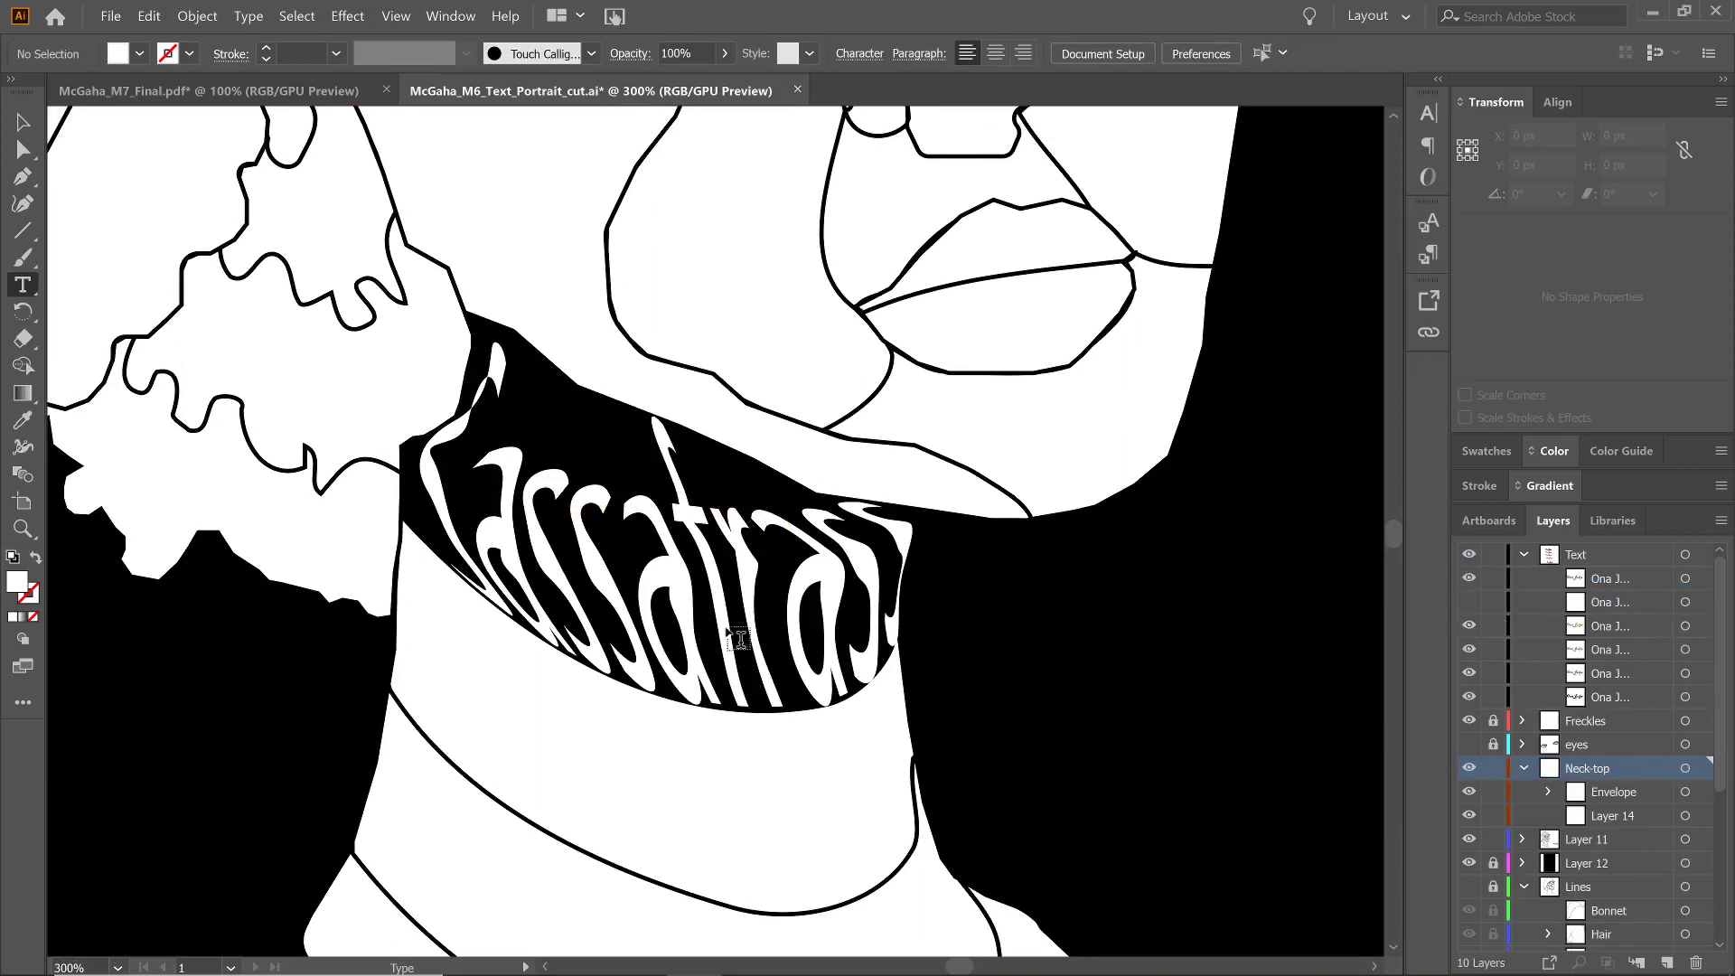
Undo the white text fill and the envelope distortion, going back to the separate neck path and Sassafrass text
click(492, 520)
click(9, 129)
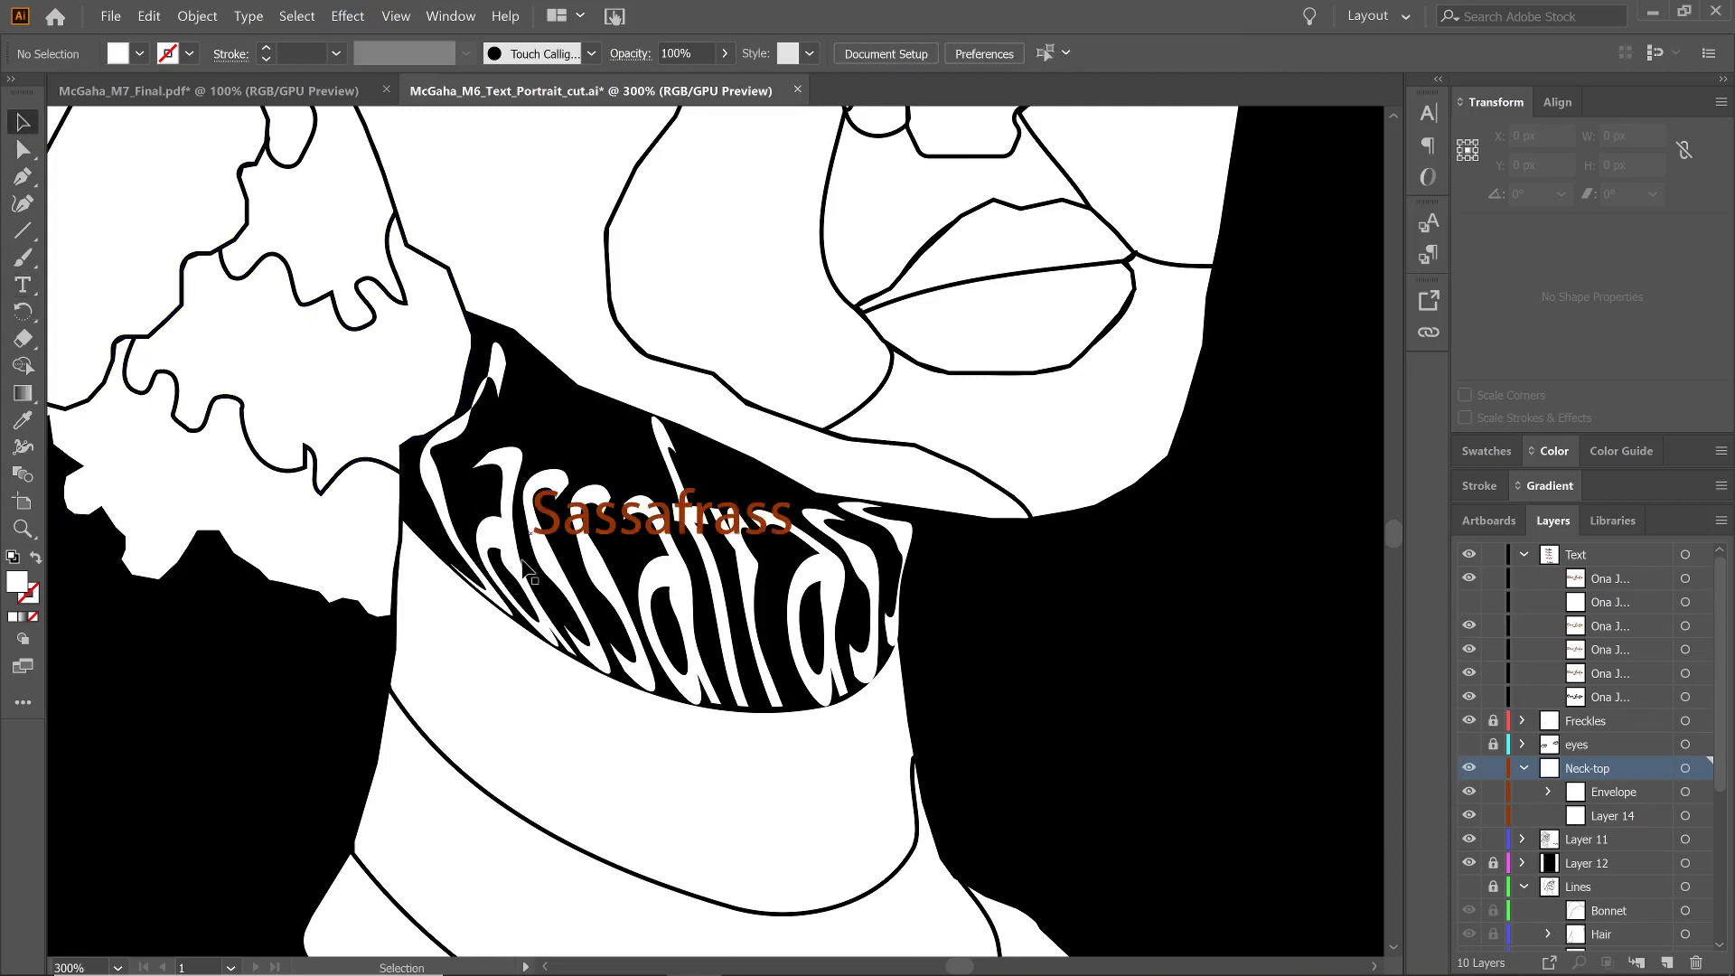
click(677, 579)
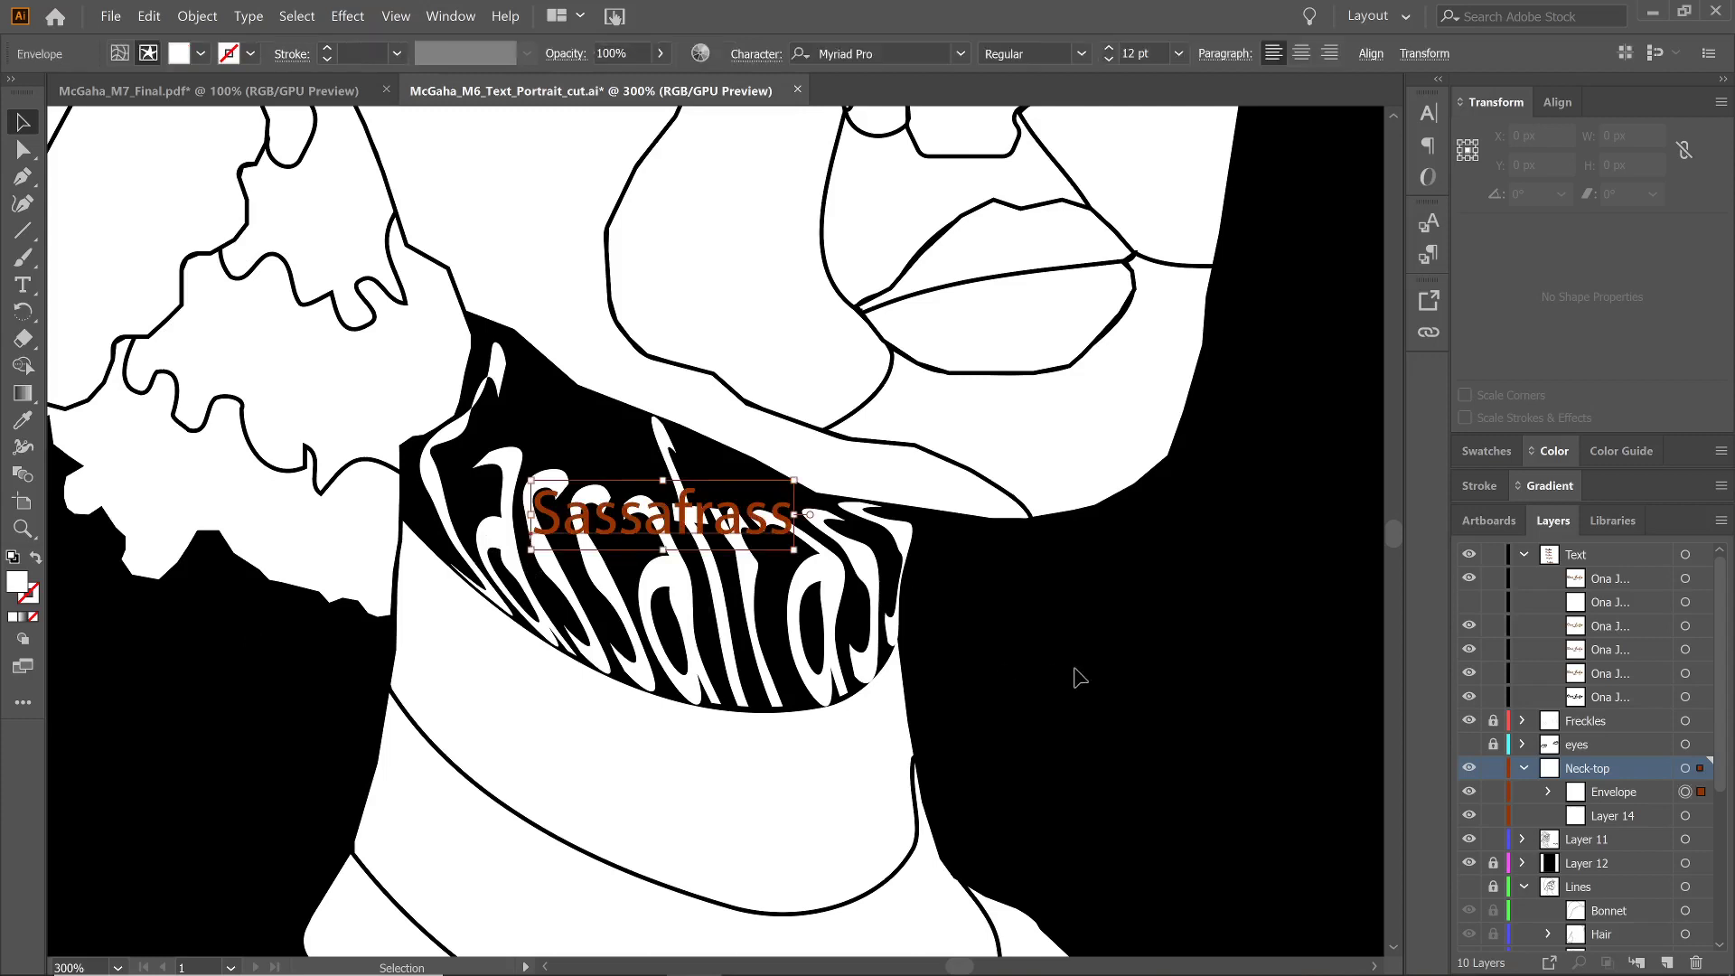
click(1015, 679)
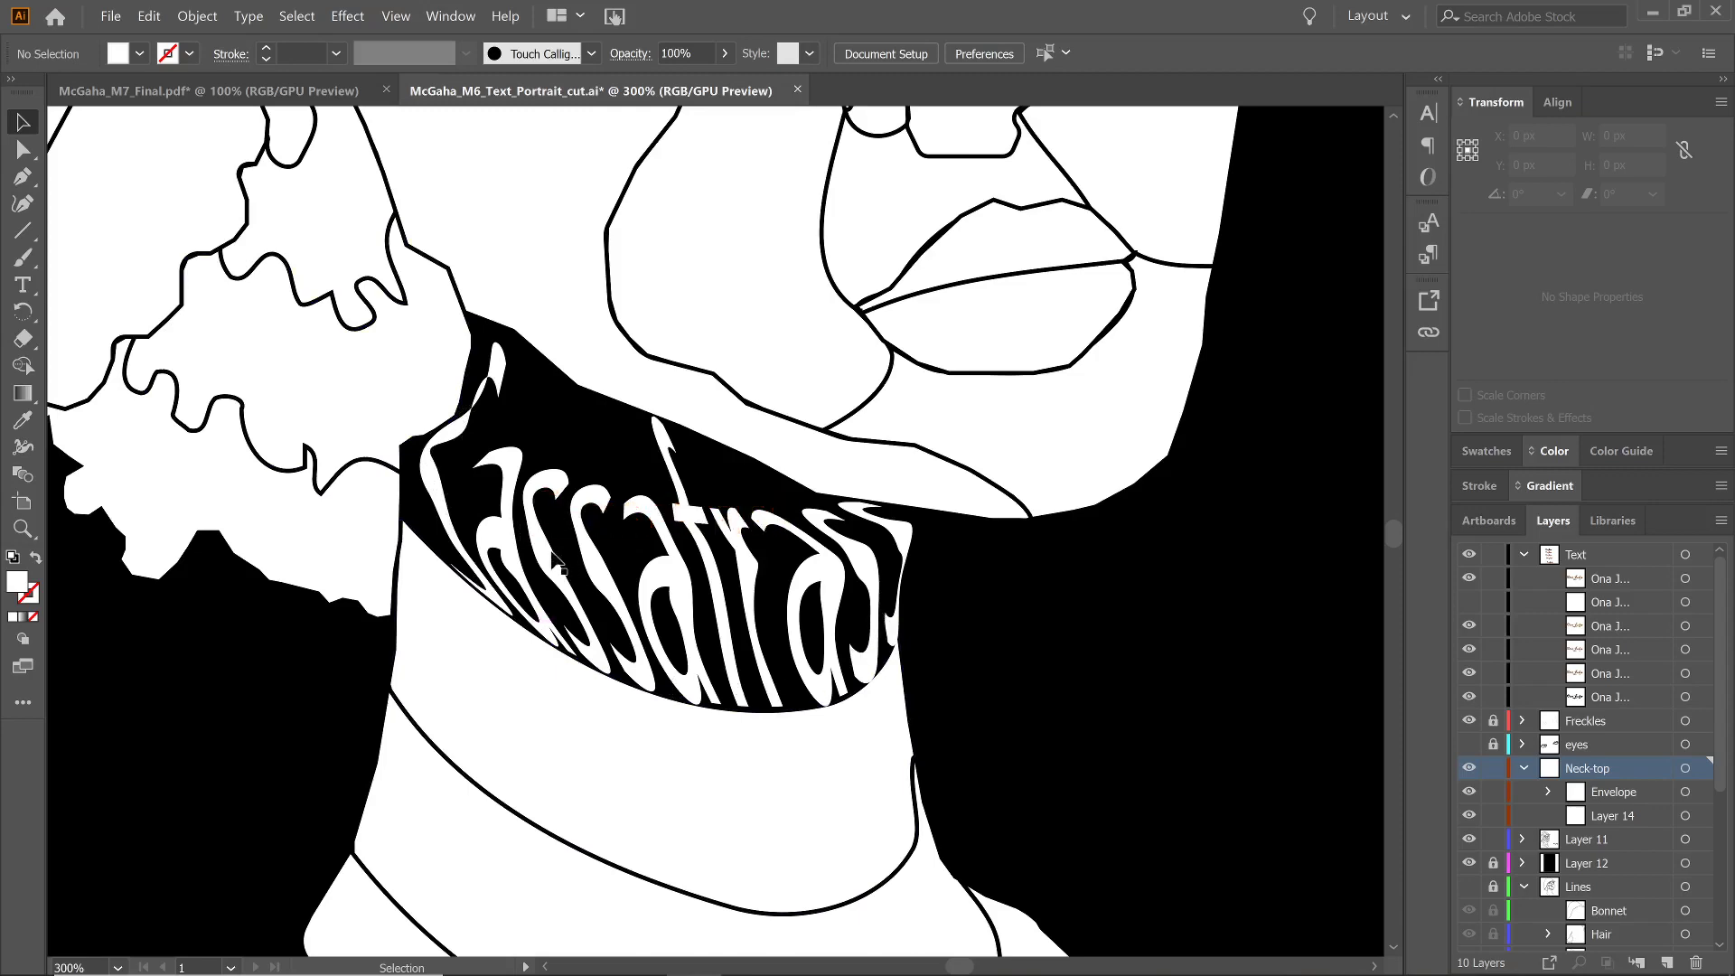
double_click(718, 660)
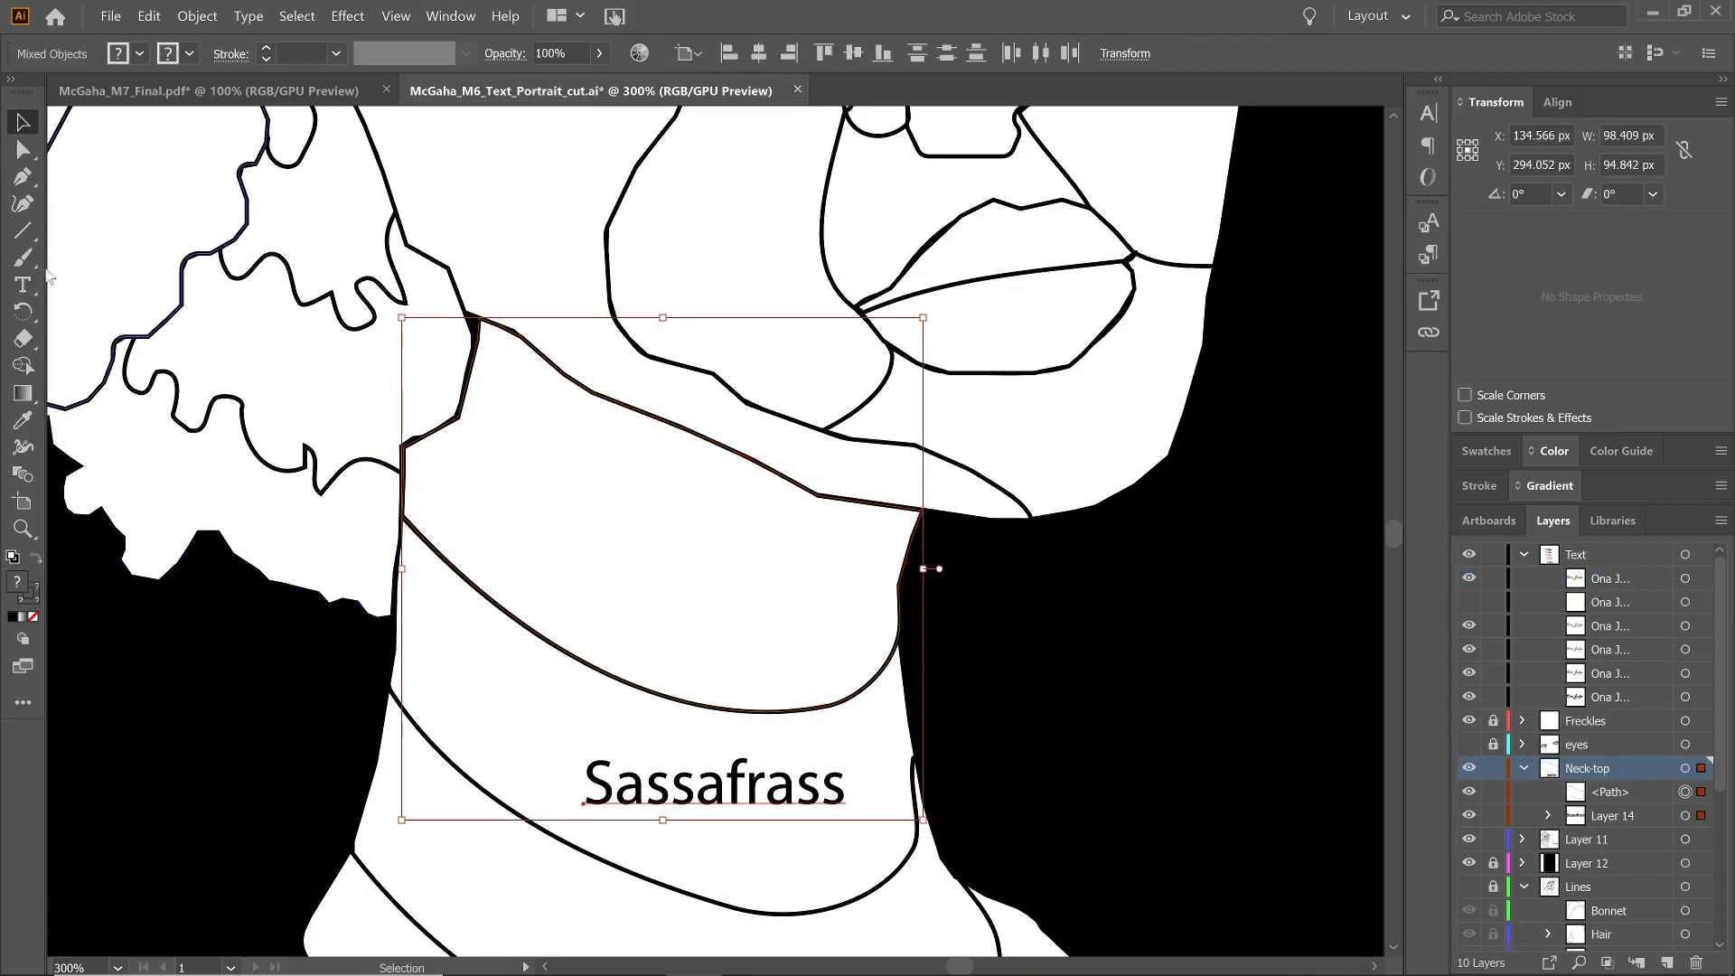
Look over the whole portrait, frame the neck and lower face at 150%, and deselect the neck path and text
click(24, 529)
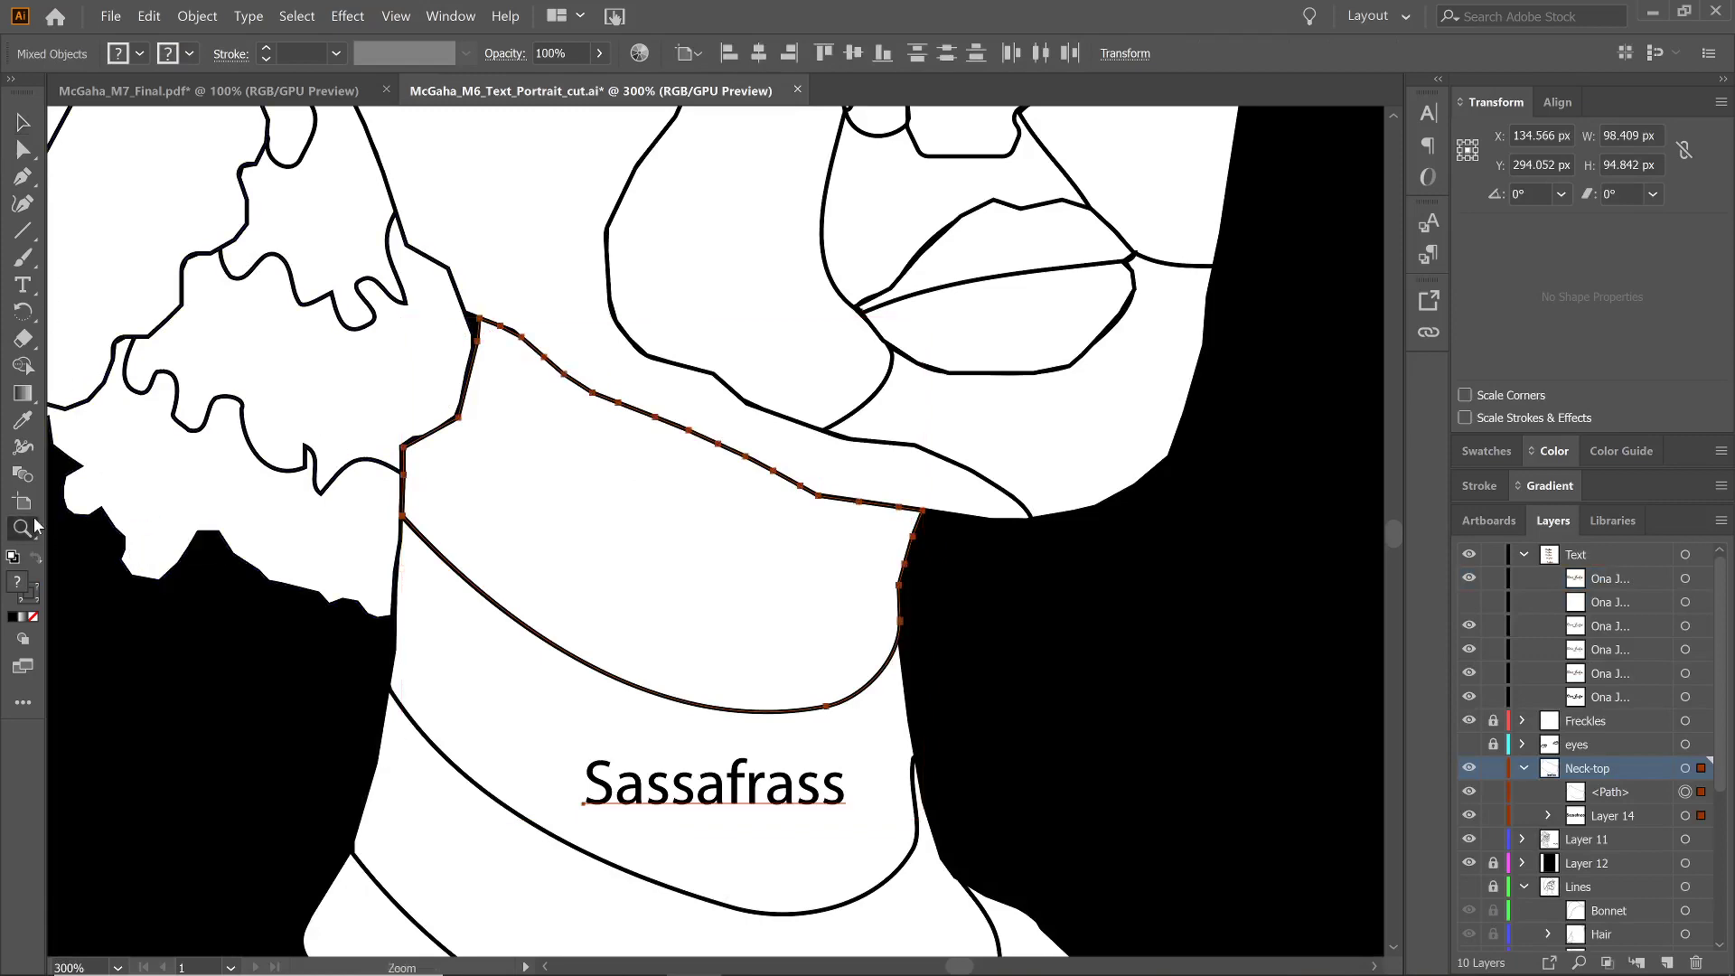
alt+click(344, 530)
alt+click(684, 546)
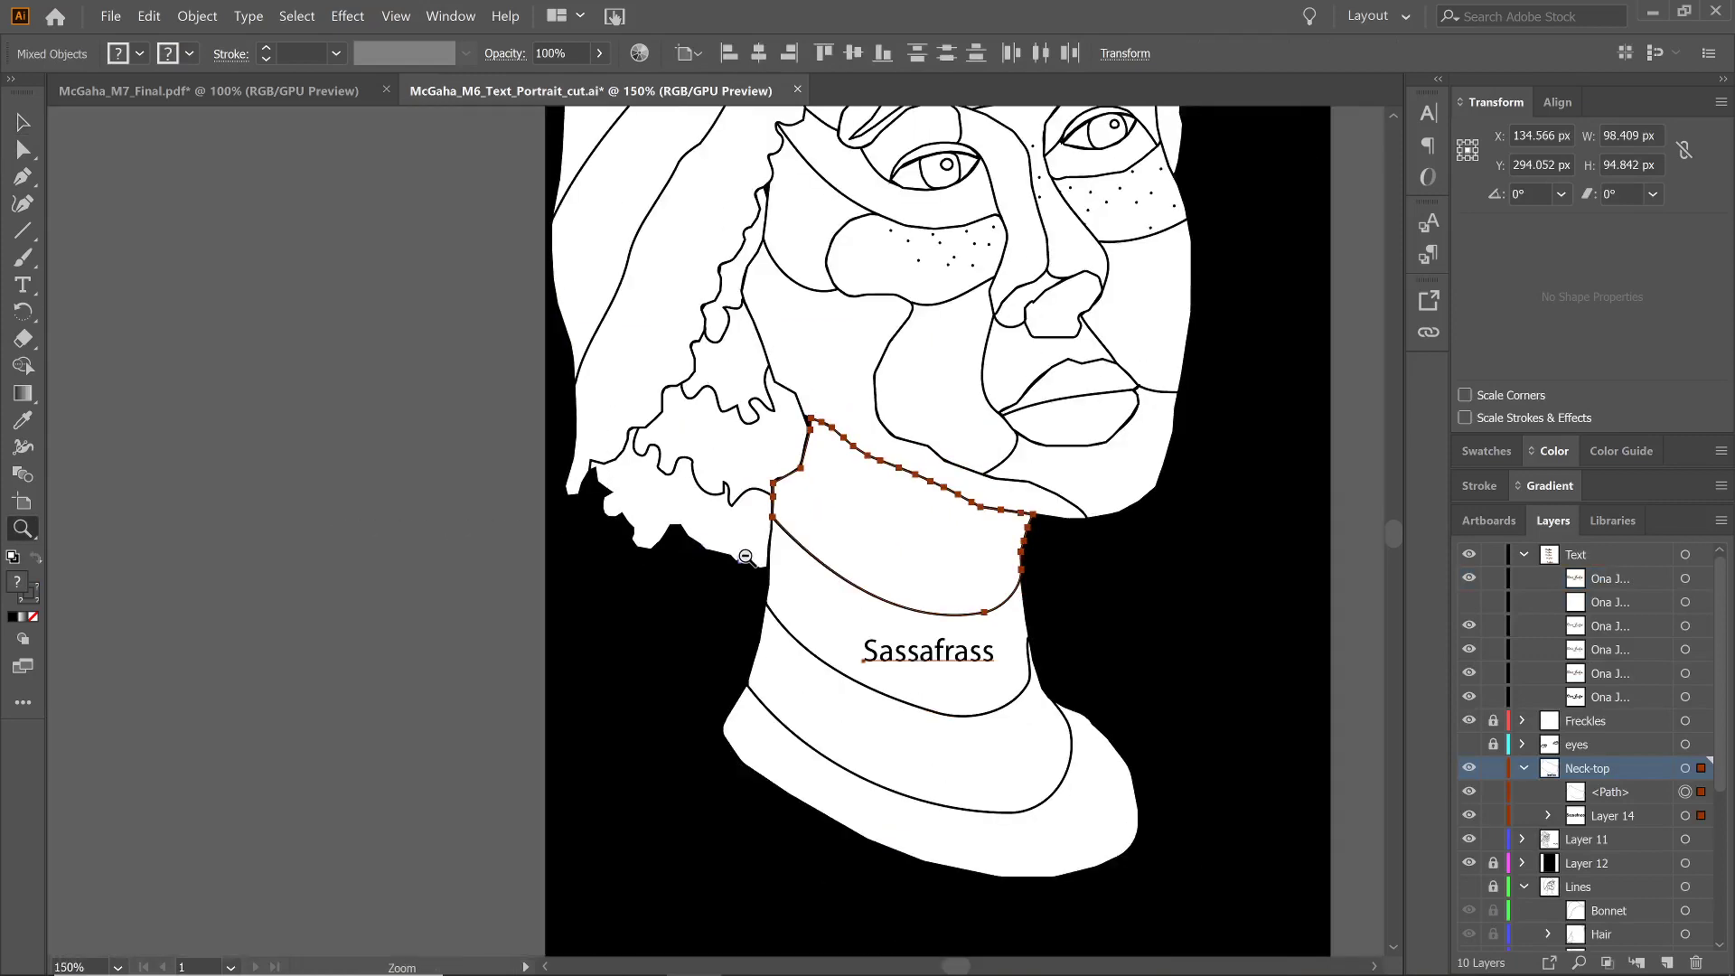
alt+click(745, 556)
alt+click(741, 546)
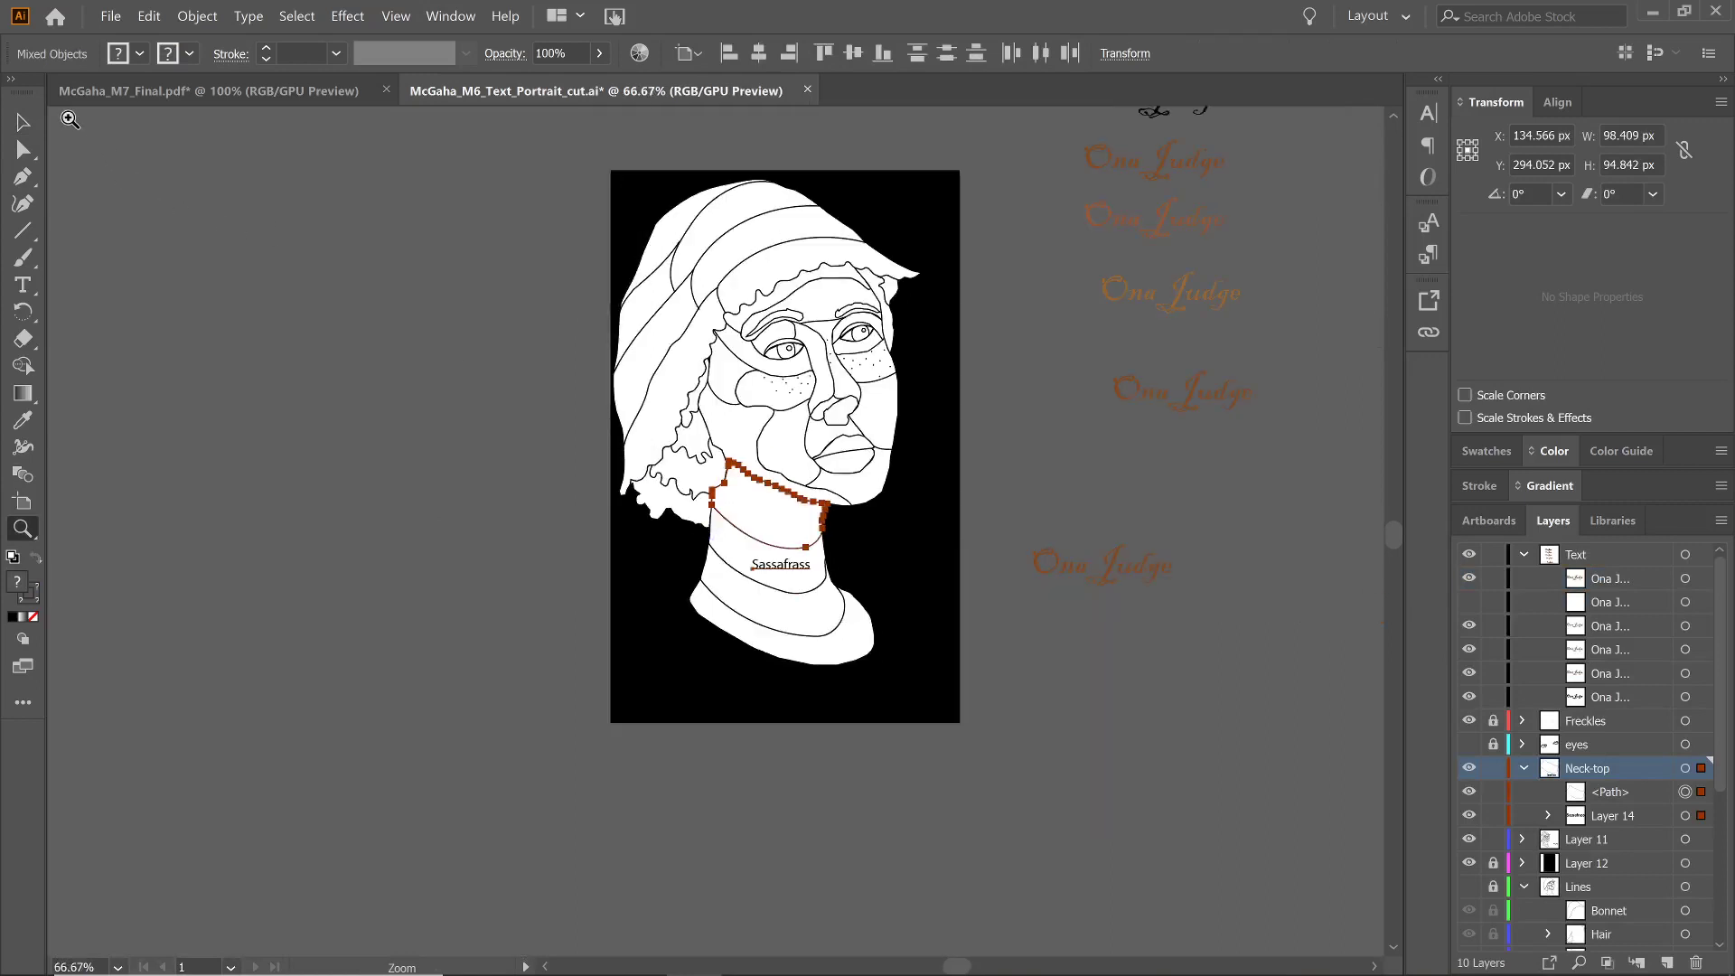
click(51, 119)
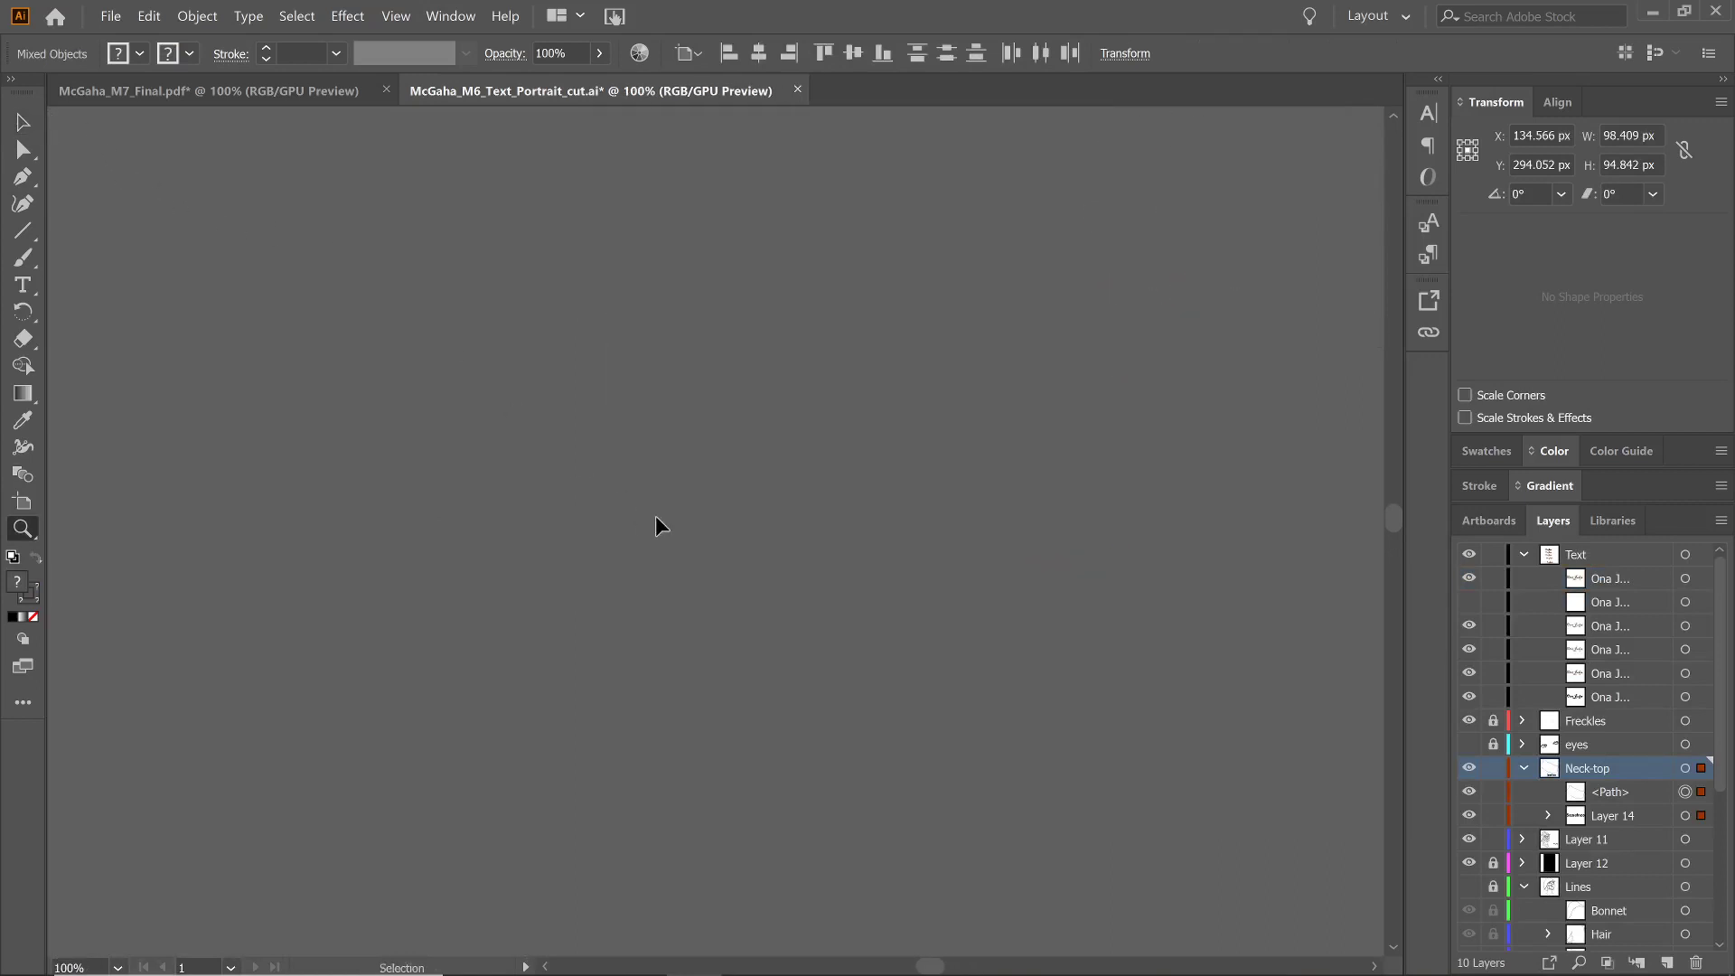
alt+click(585, 476)
alt+click(943, 502)
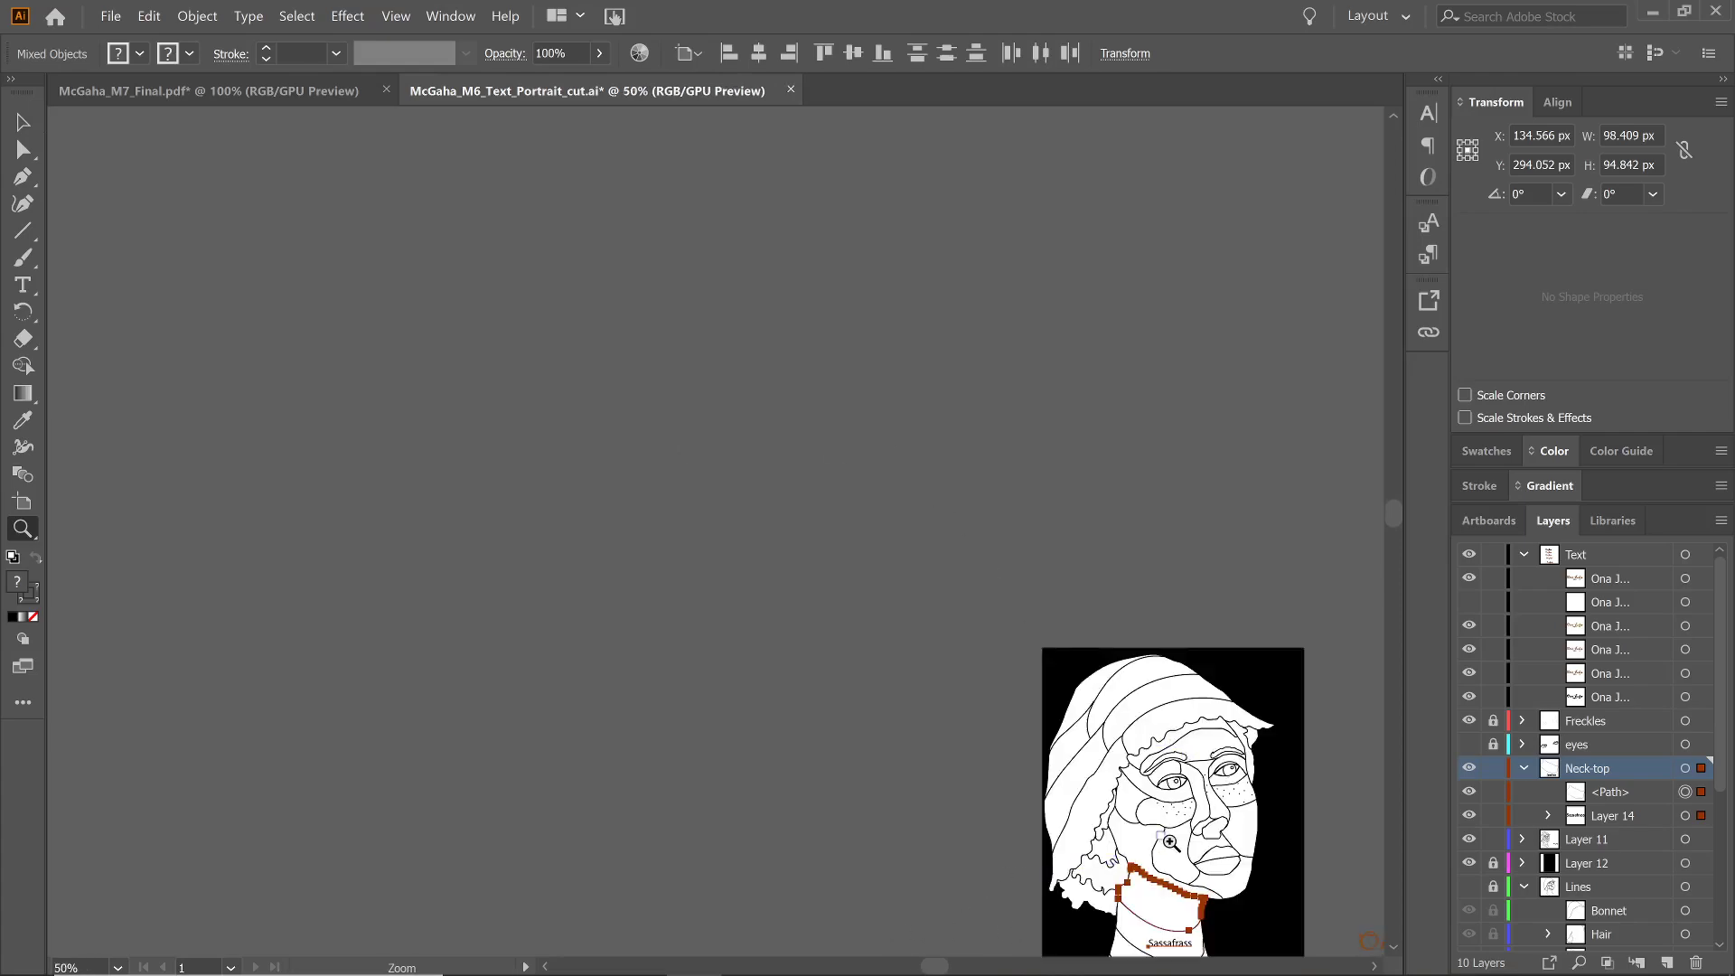
click(1169, 841)
click(714, 601)
click(714, 598)
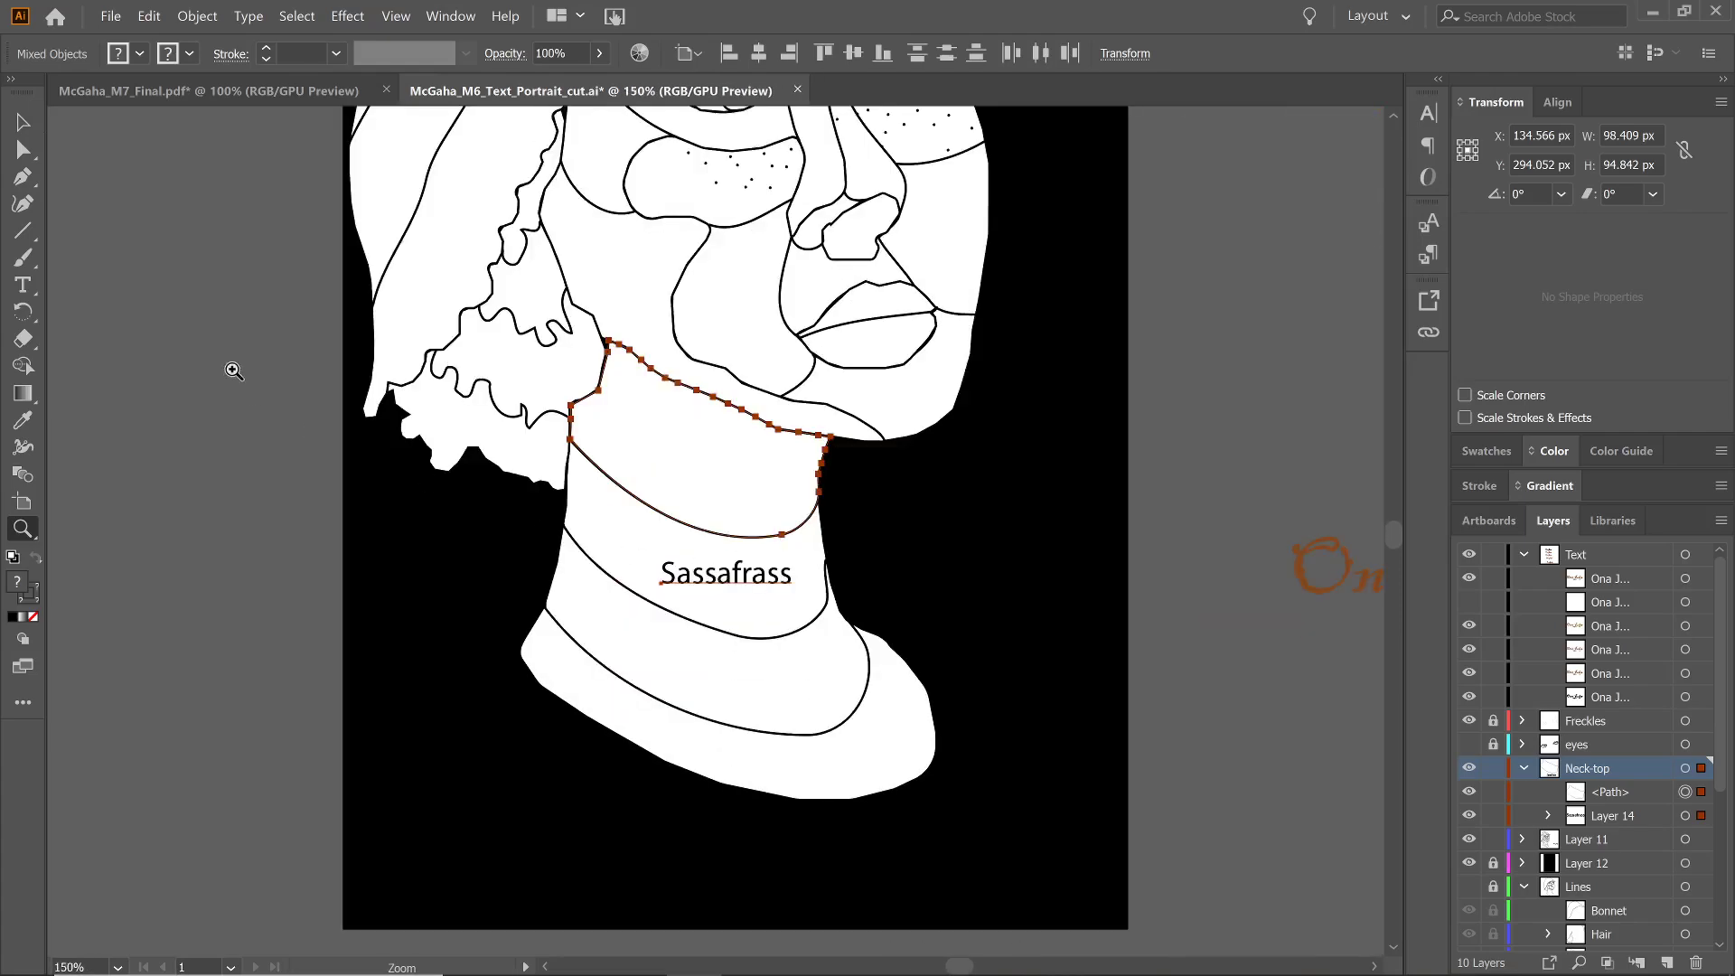
click(26, 121)
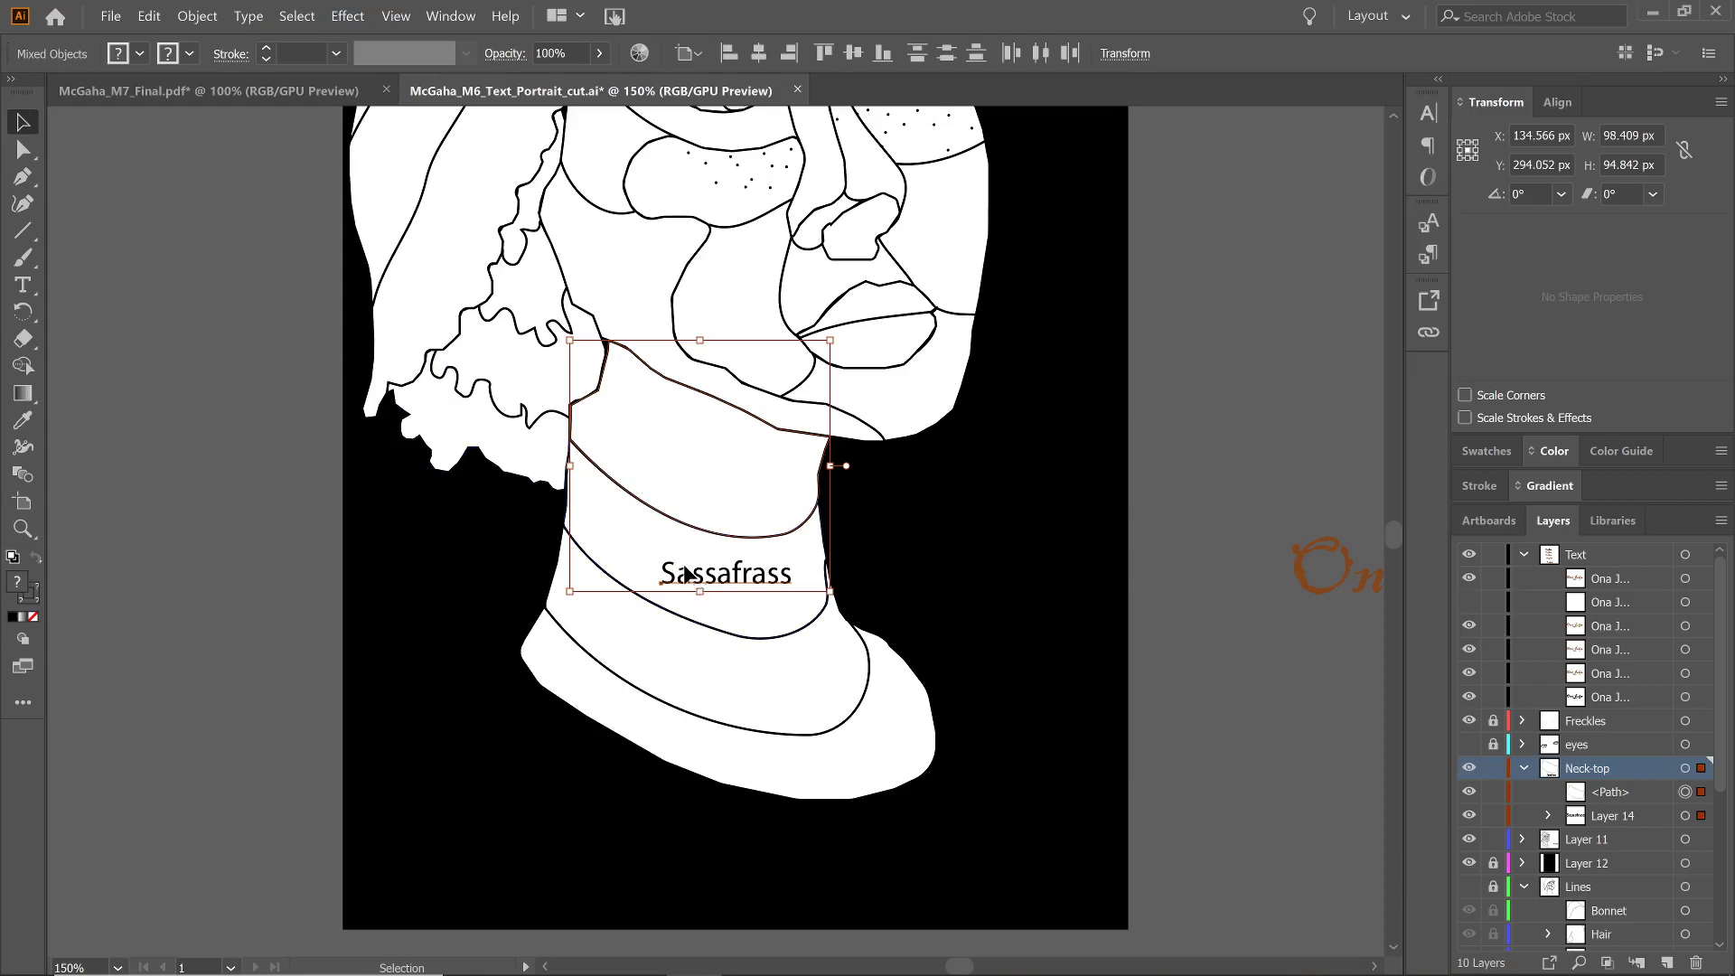
click(1607, 795)
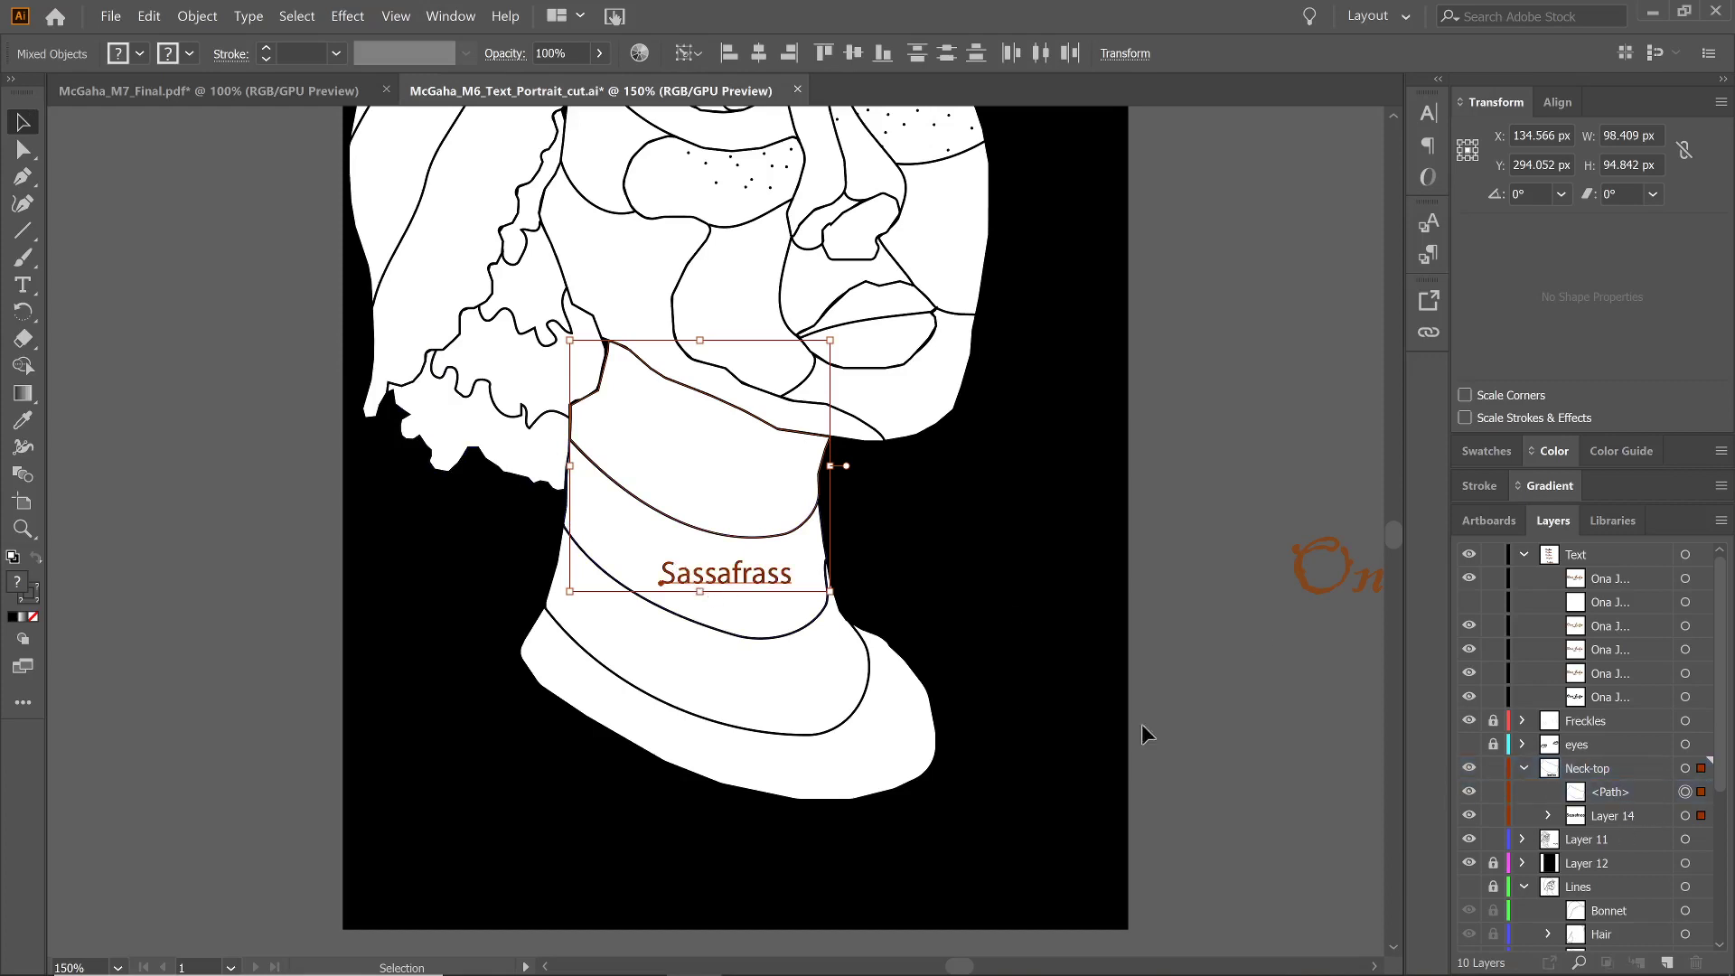
click(328, 405)
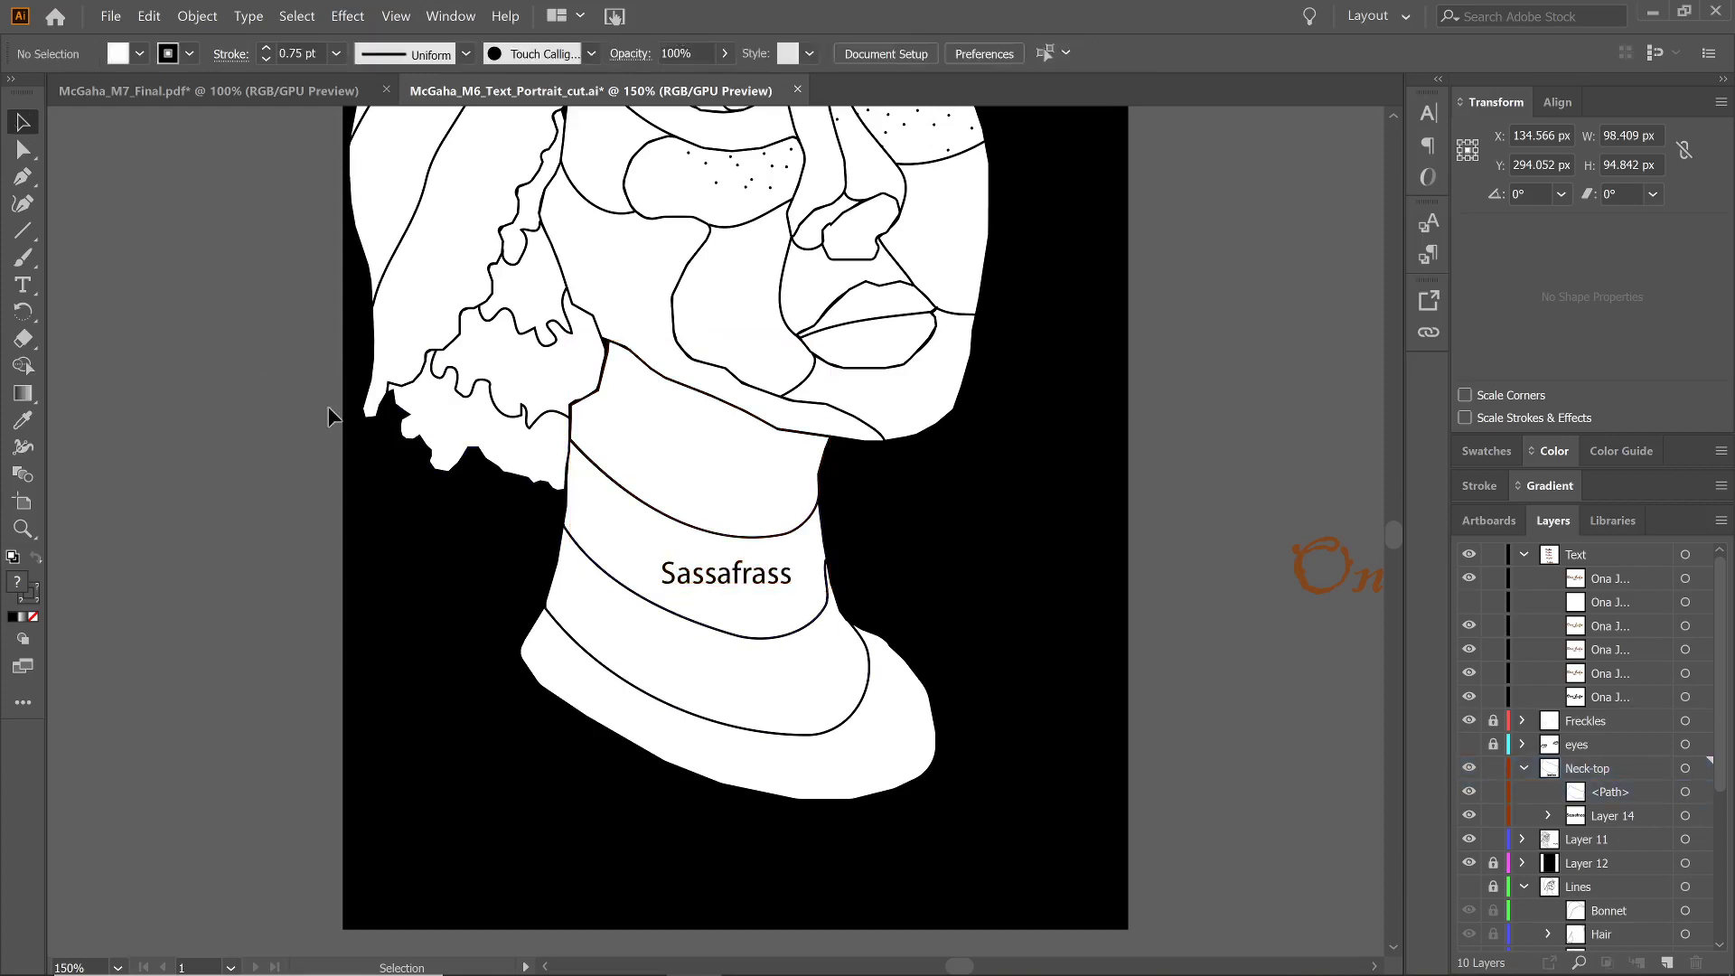
Move the Sassafrass text from the neck to the empty canvas outside the artboard, beside the portrait's lower half
click(751, 582)
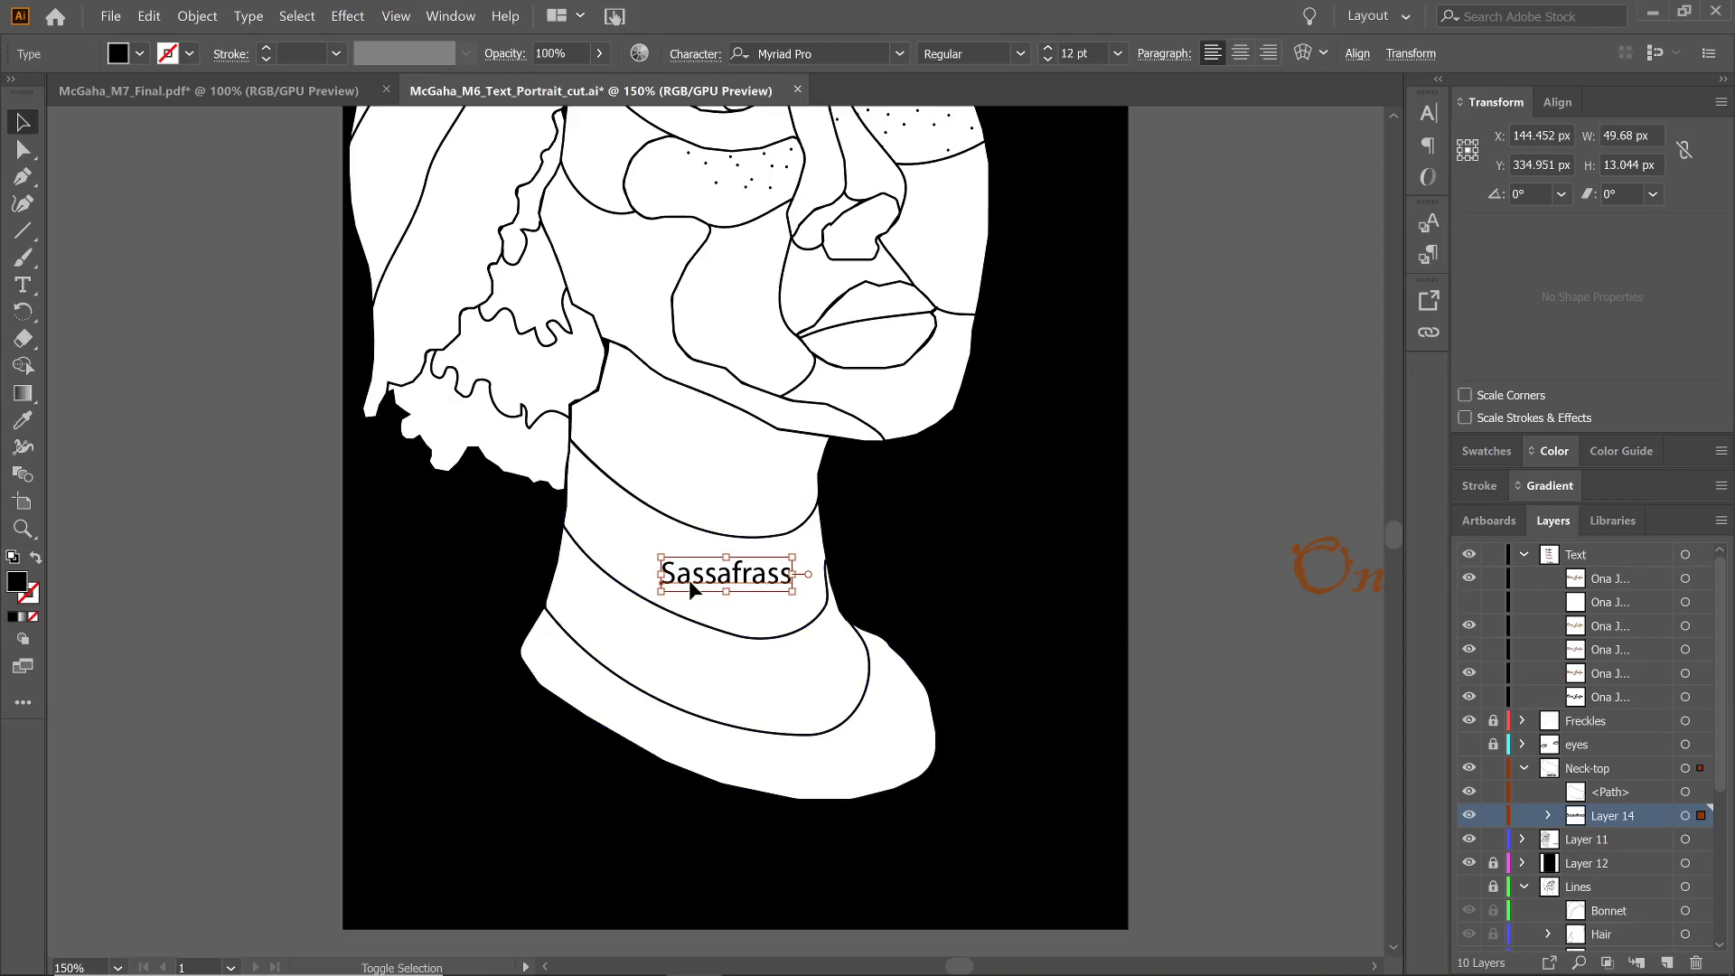
key(shift+Right)
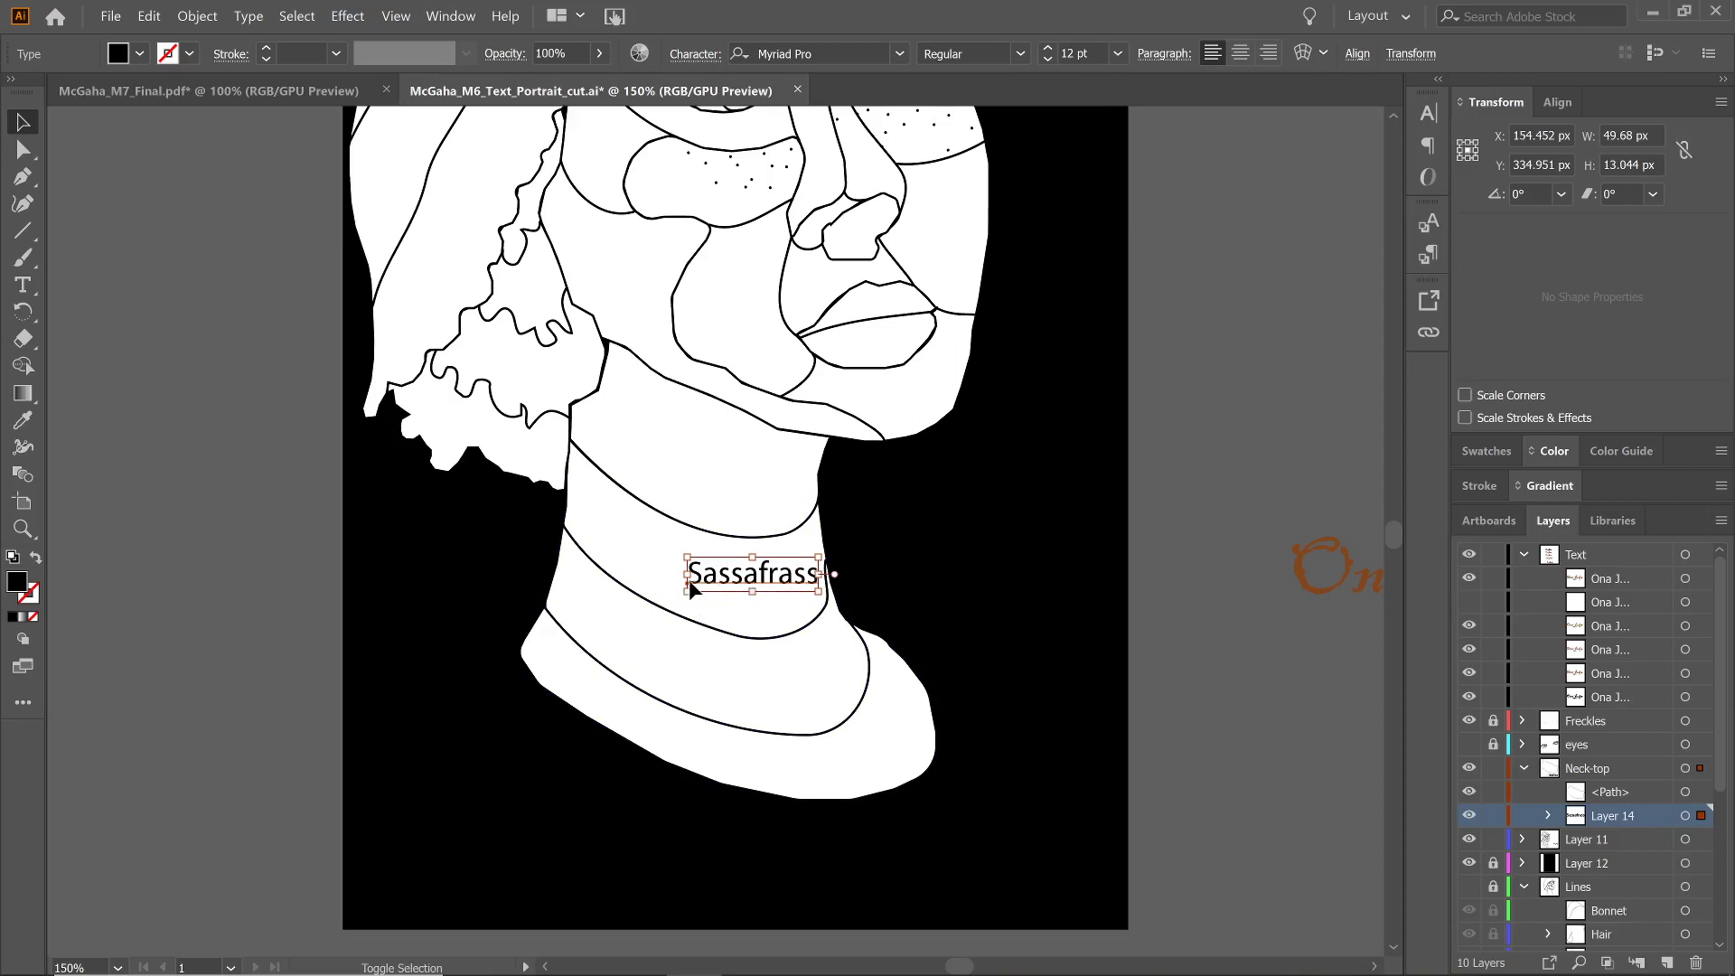
key(shift+Right)
key(shift+Right)
key(shift+Right)
key(shift+Right)
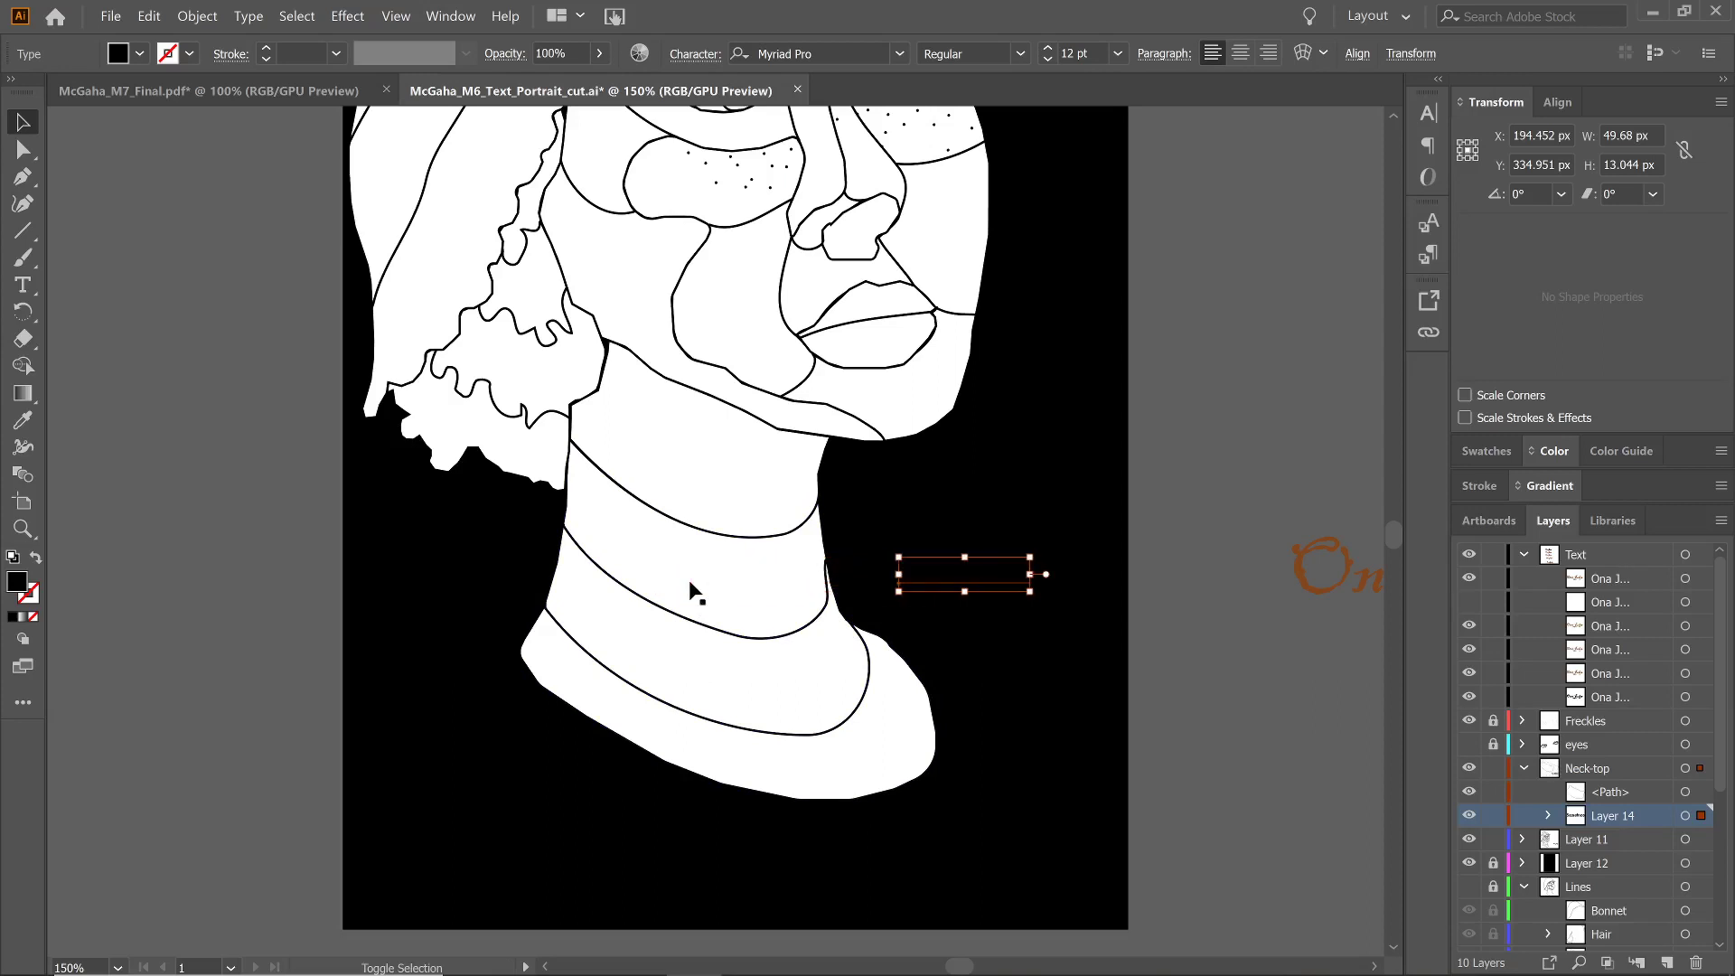
key(shift+Right)
key(shift+Right)
key(shift+Down)
key(shift+Right)
key(shift+Down)
key(shift+Down)
key(shift+Down)
key(shift+Right)
key(shift+Right)
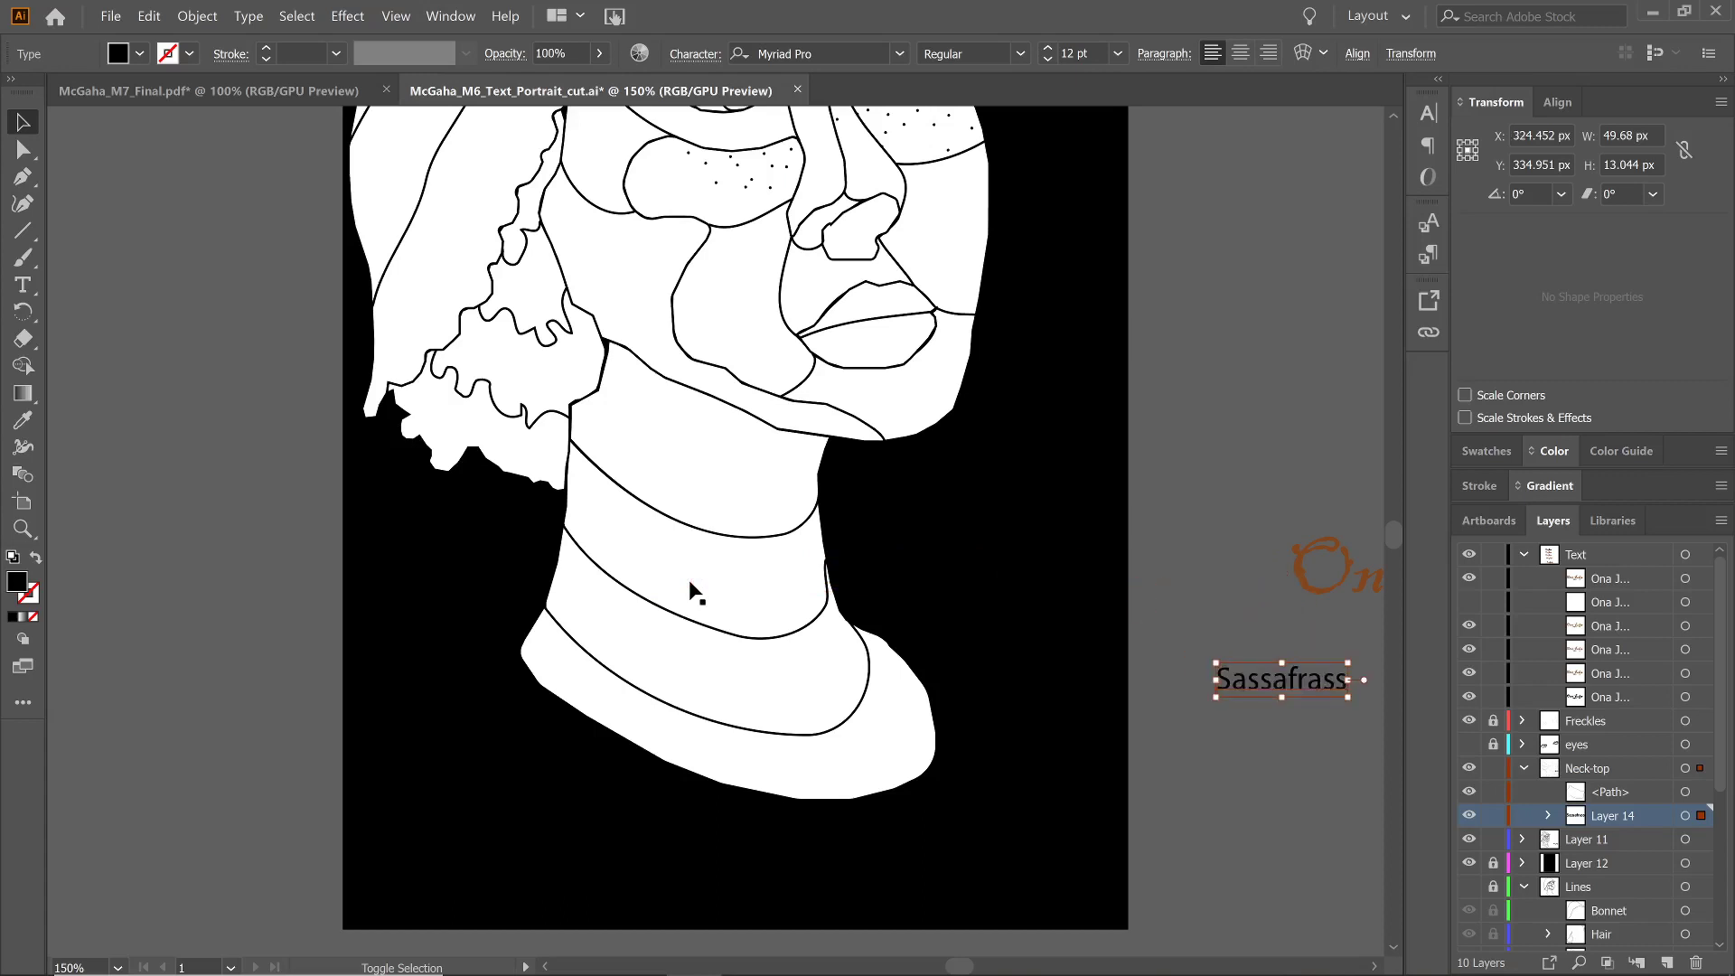
key(shift+Down)
key(shift+Down)
key(shift+Right)
key(shift+Right)
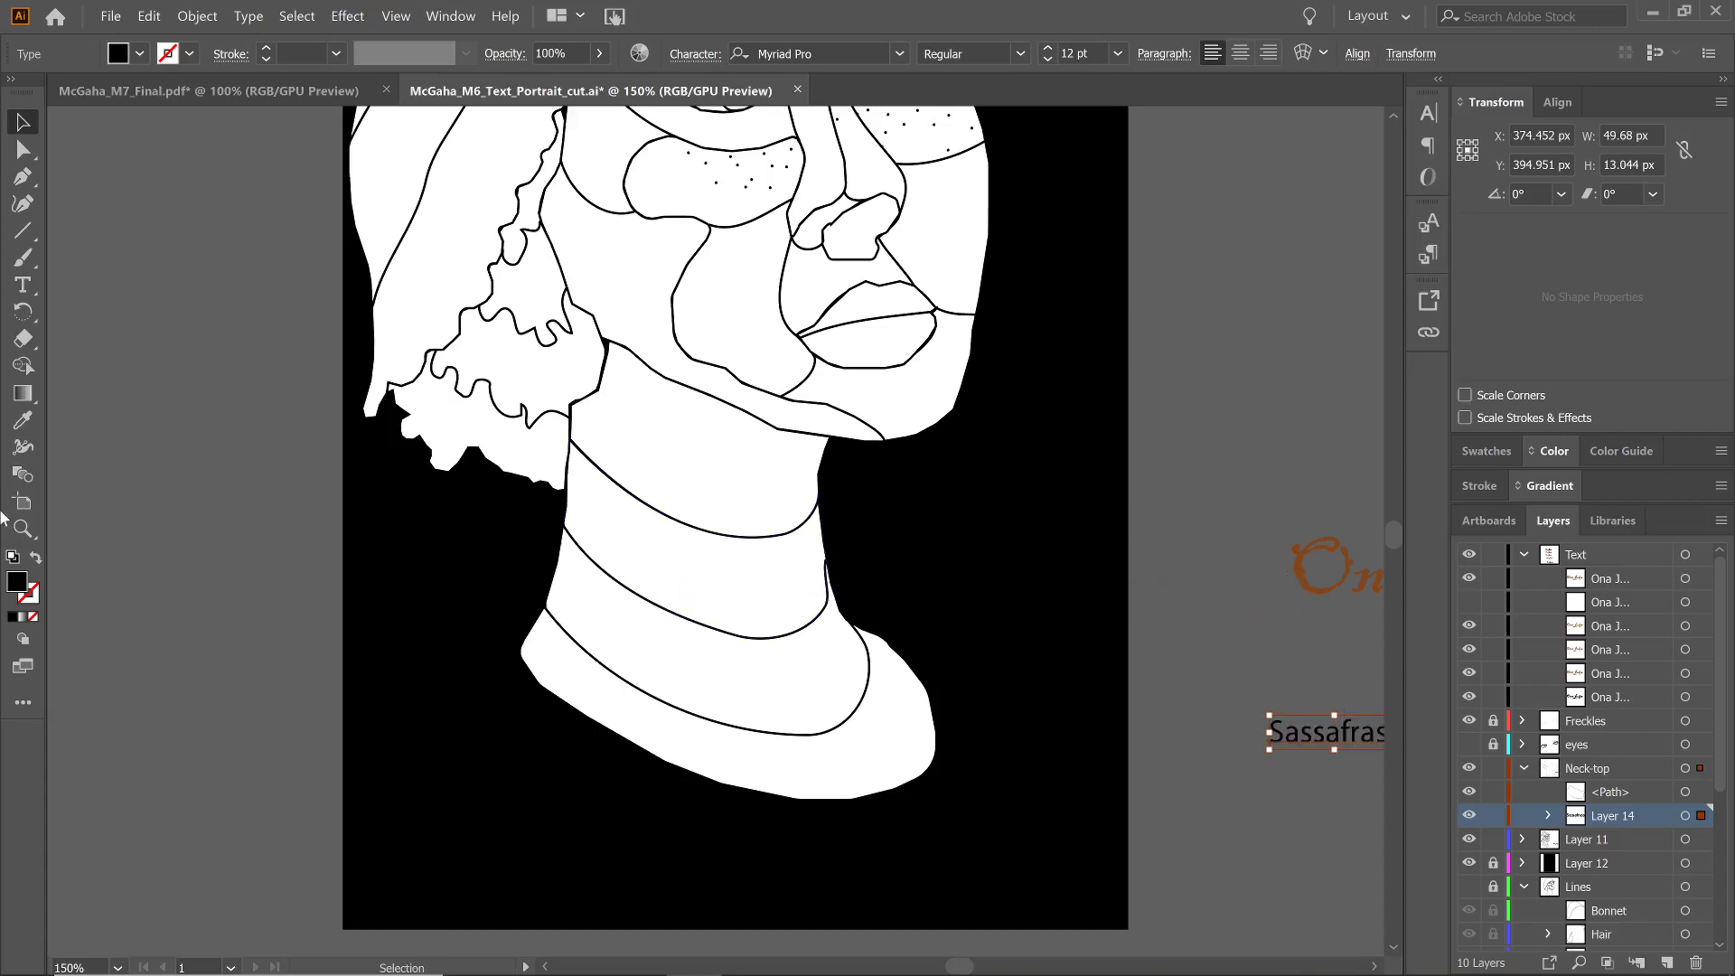
Select the whole portrait without the Sassafrass text, rotate it about 22° counterclockwise so the neck levels out, and deselect it
click(22, 528)
key(space)
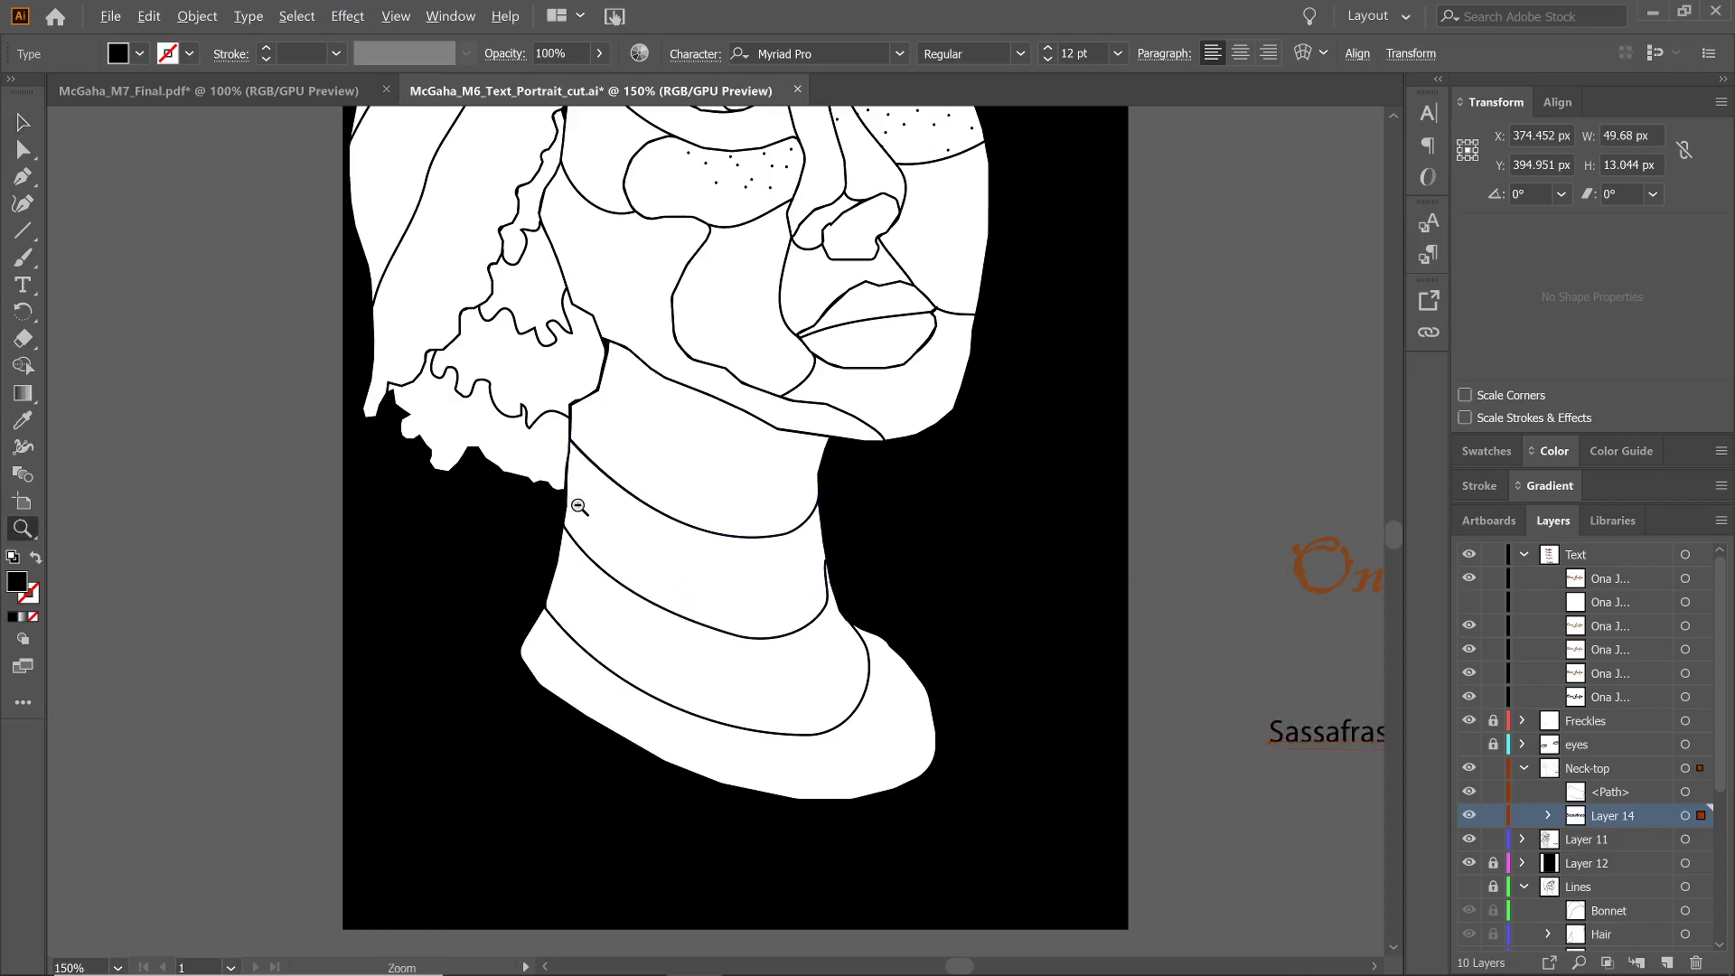
alt+click(621, 499)
alt+click(689, 436)
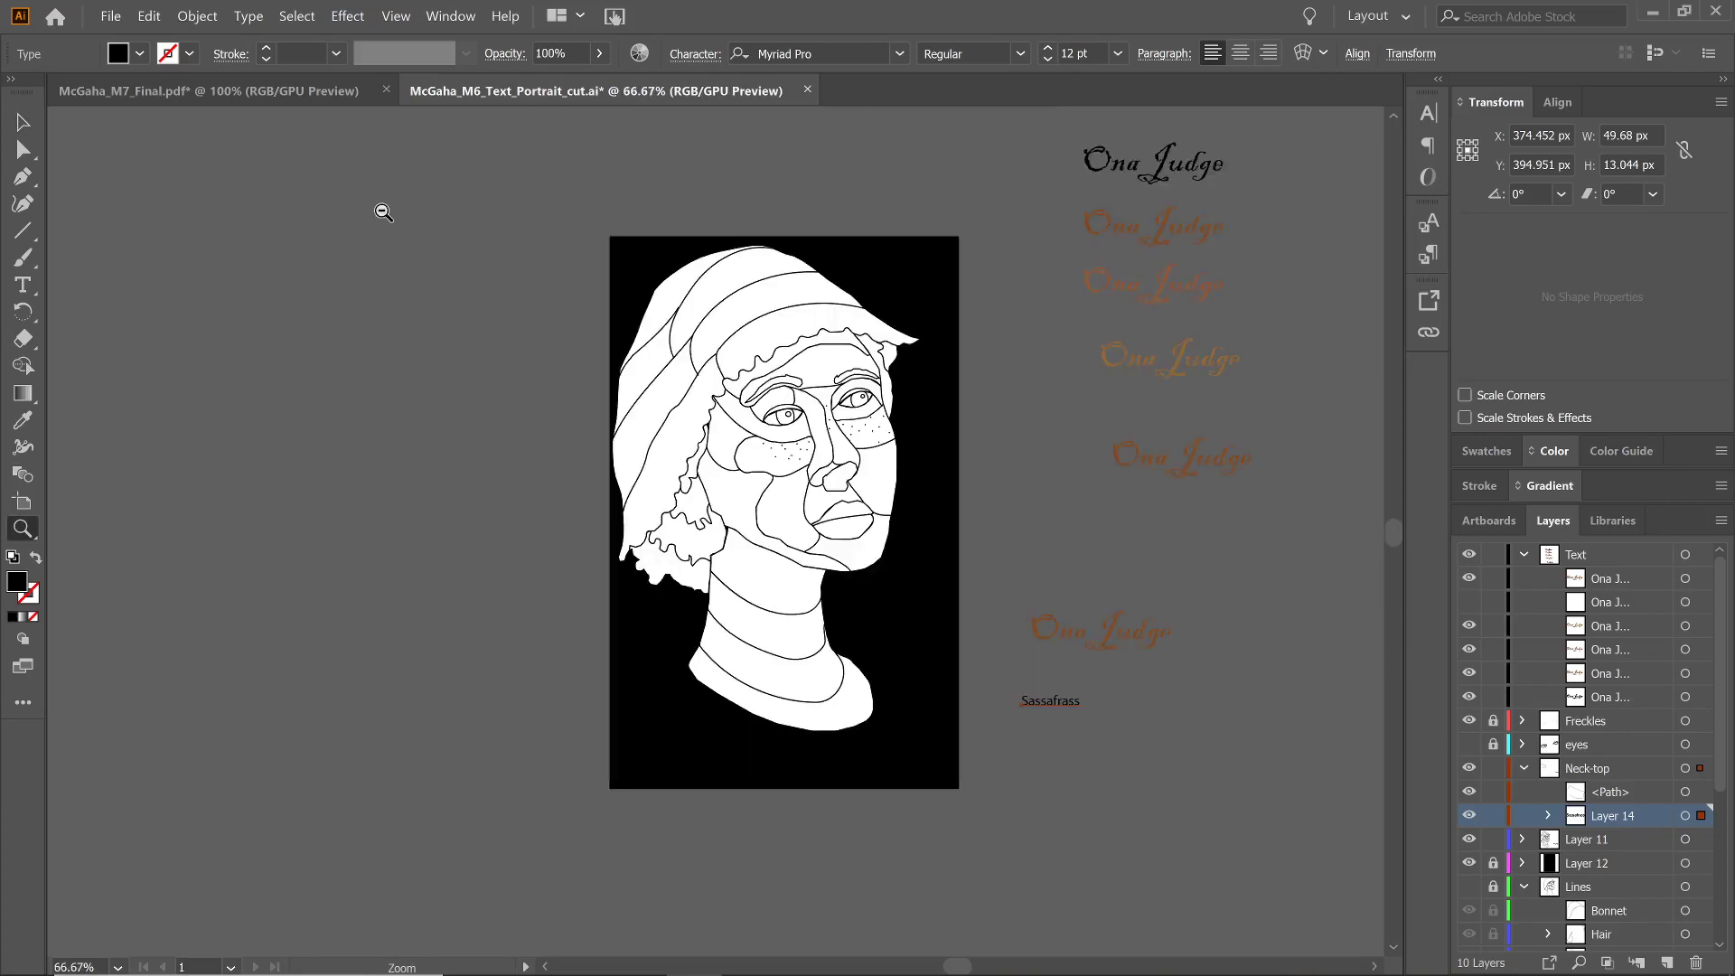
click(11, 124)
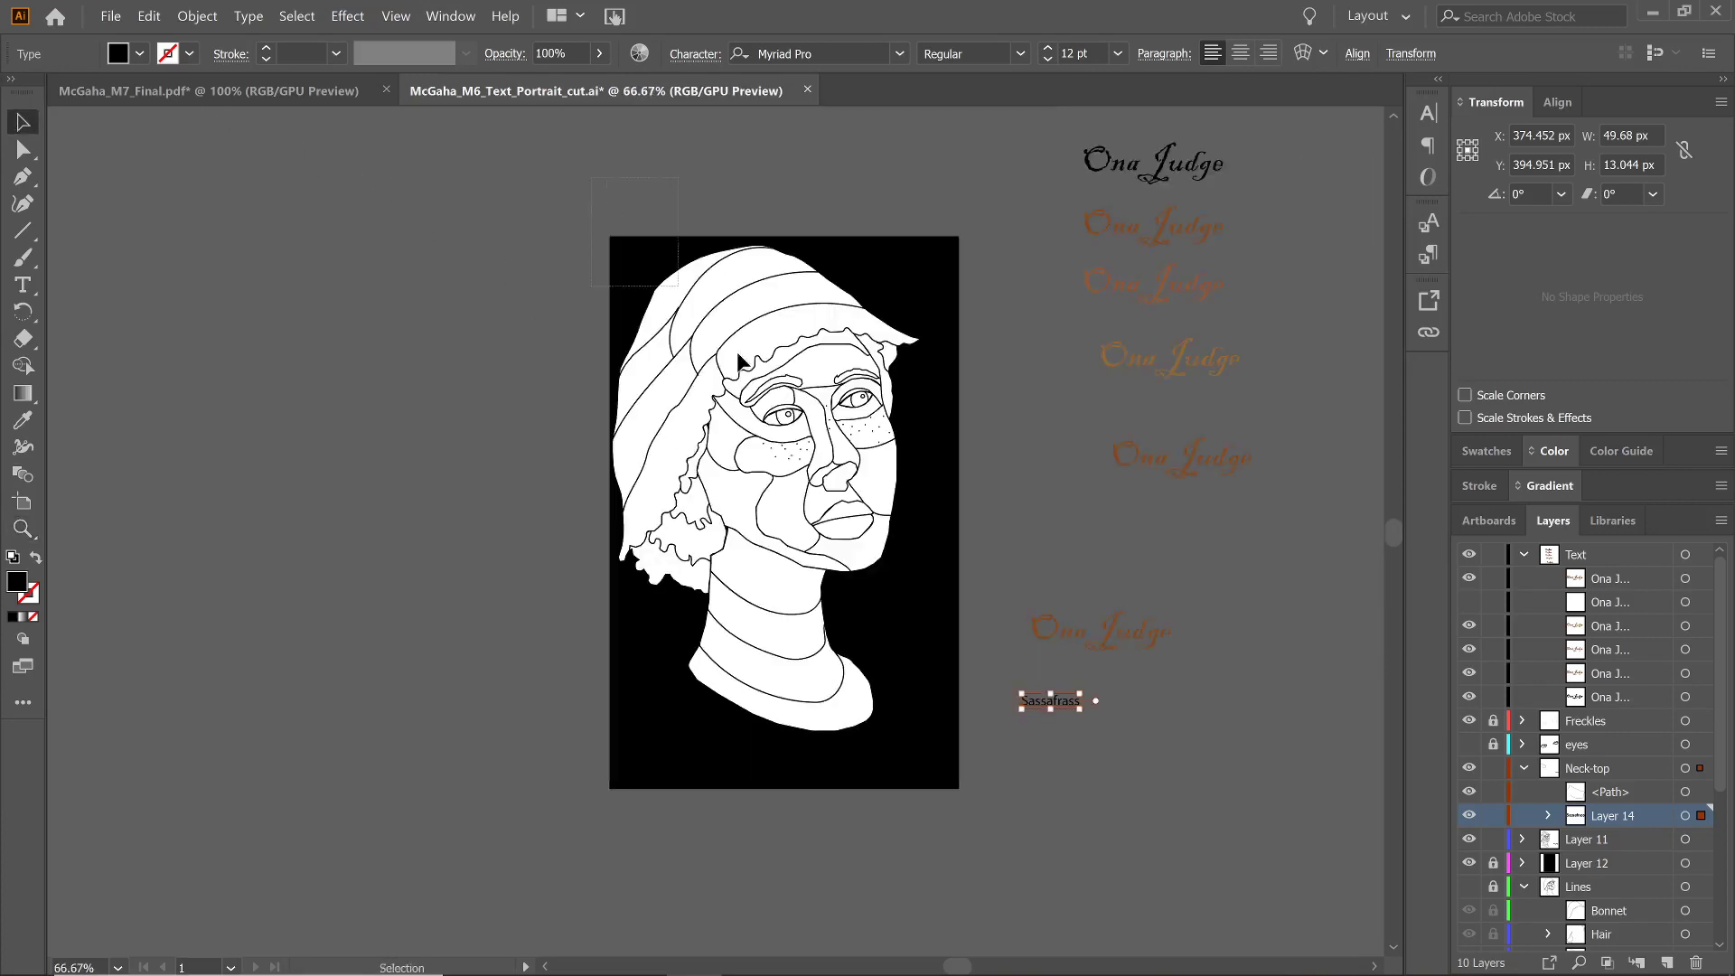
drag(736, 353, 941, 799)
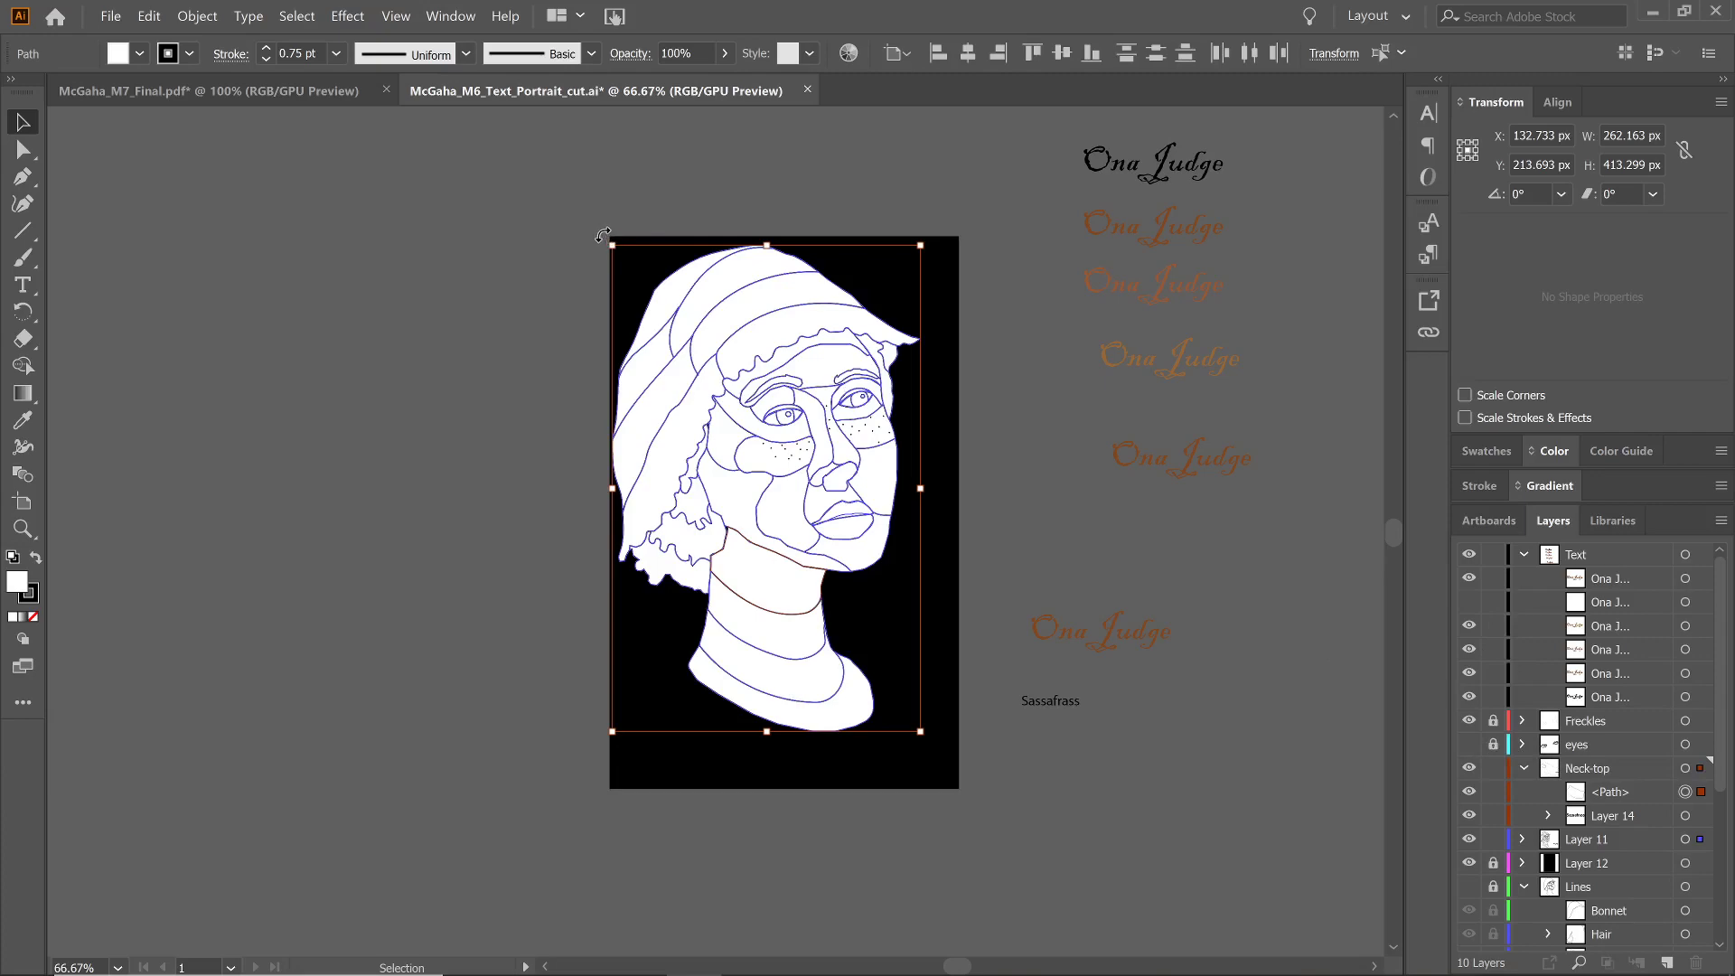
drag(603, 235, 489, 297)
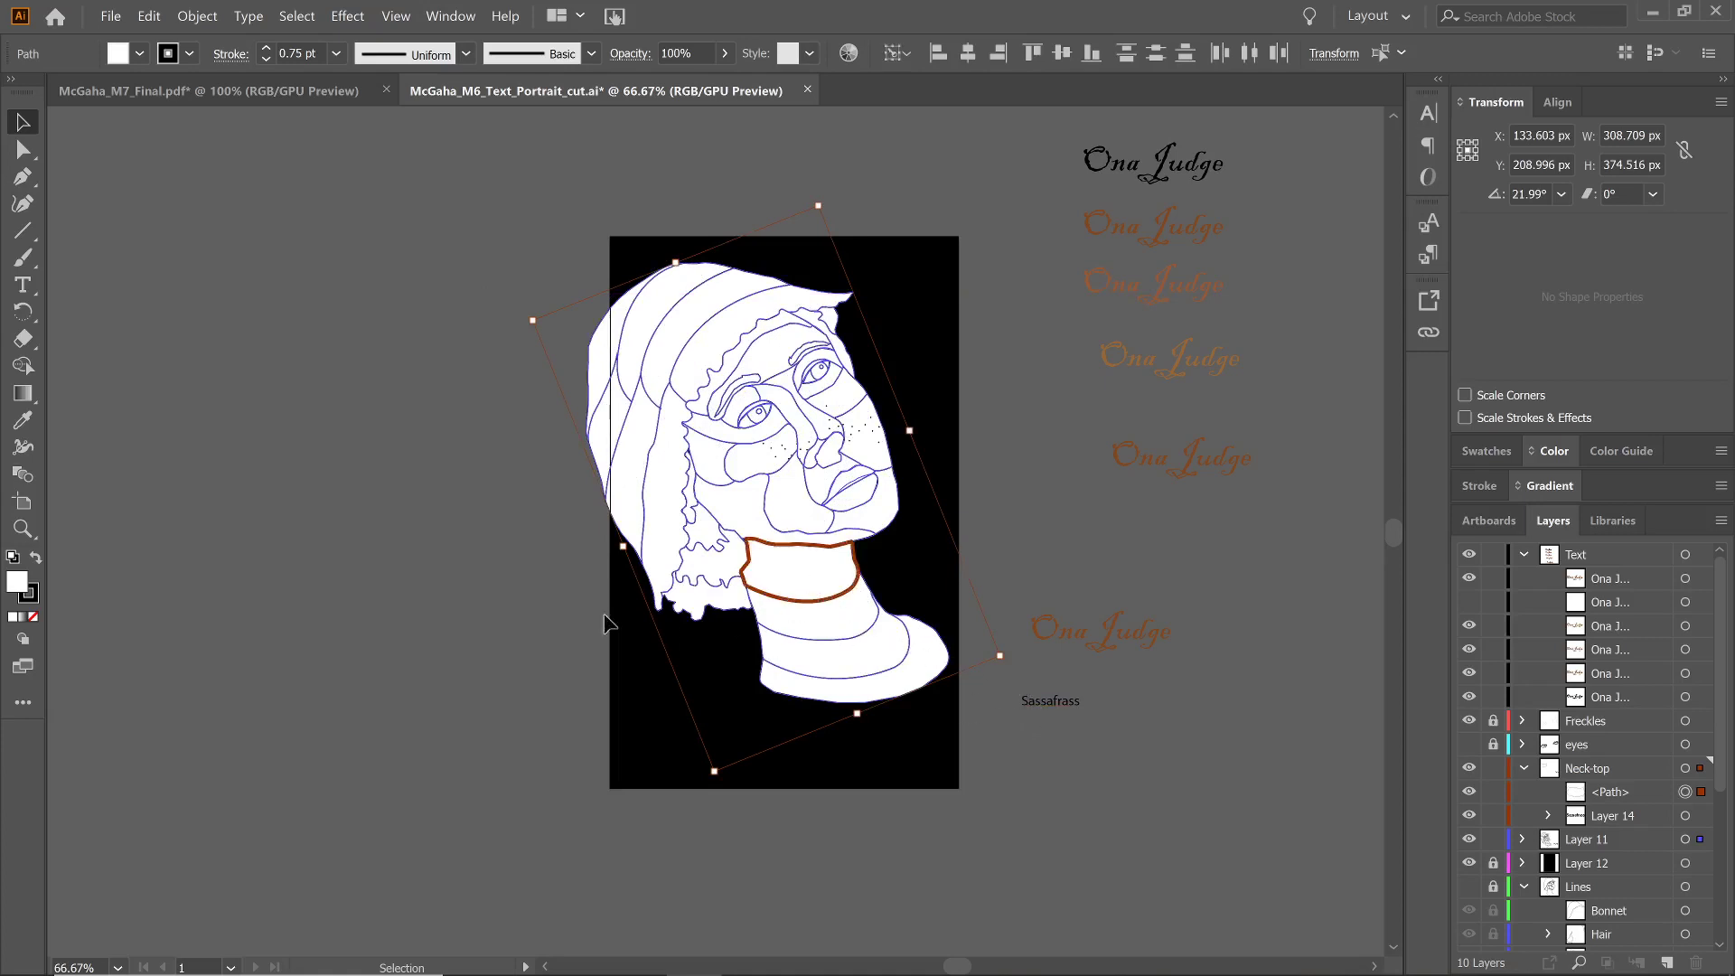
click(665, 564)
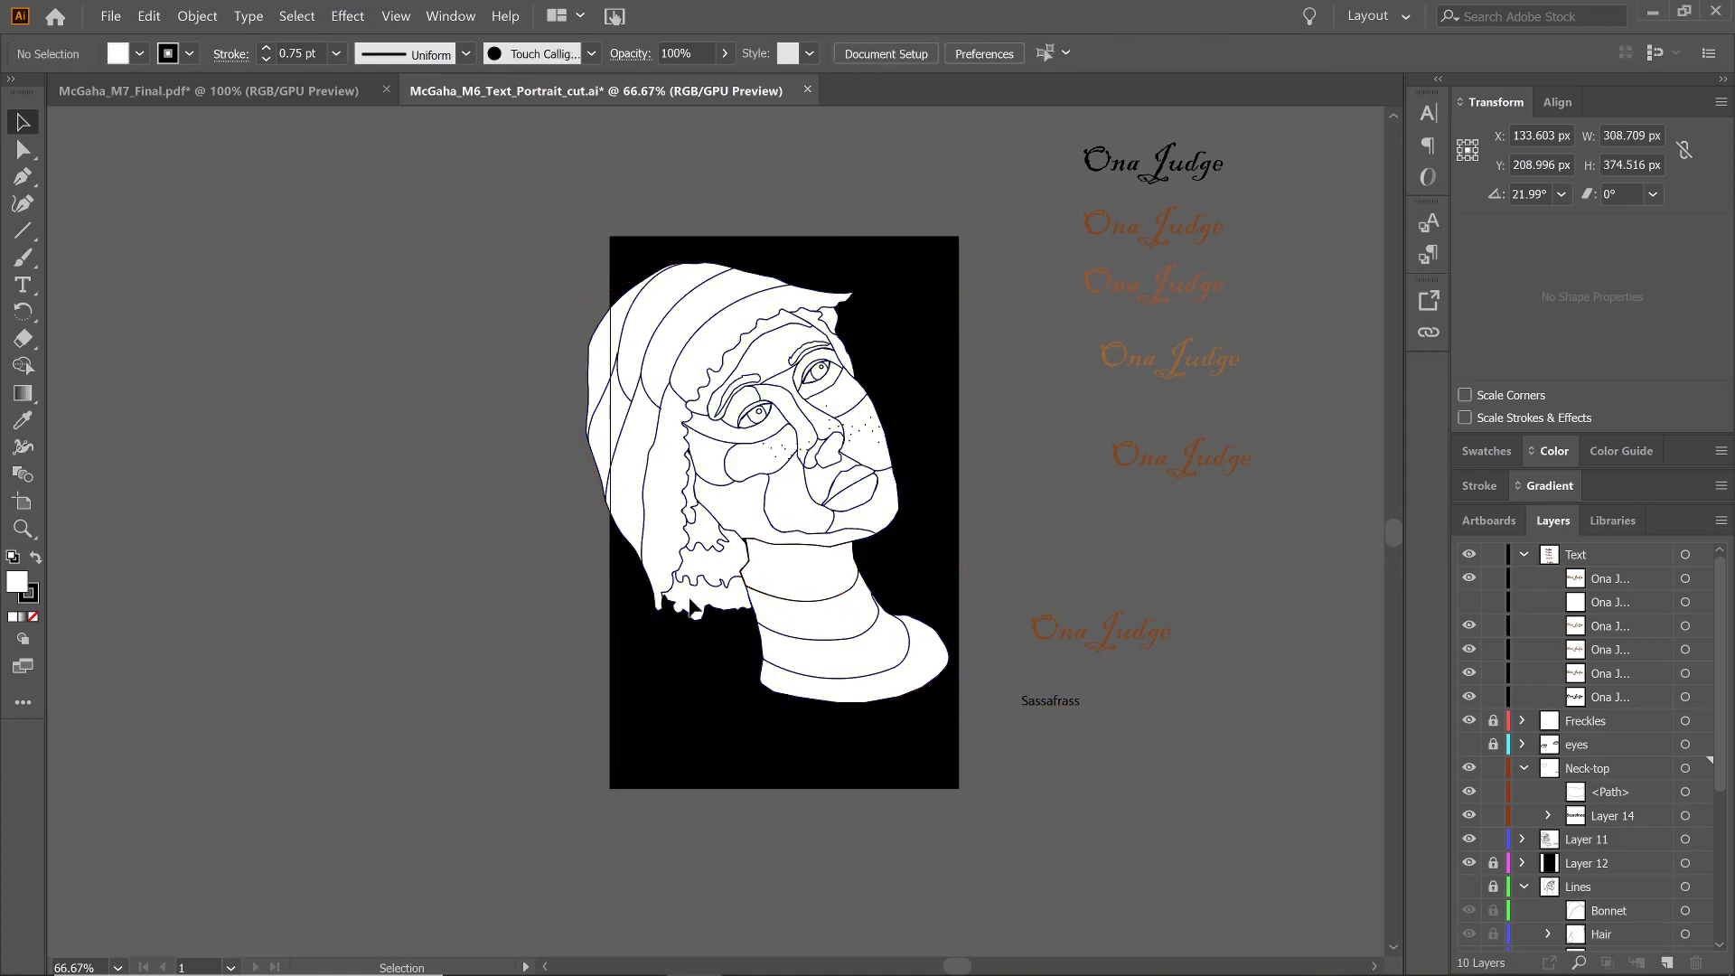
Warp the Sassafrass text into the upper neck path with Envelope Distort, using the path as the top object, and deselect the result
click(826, 580)
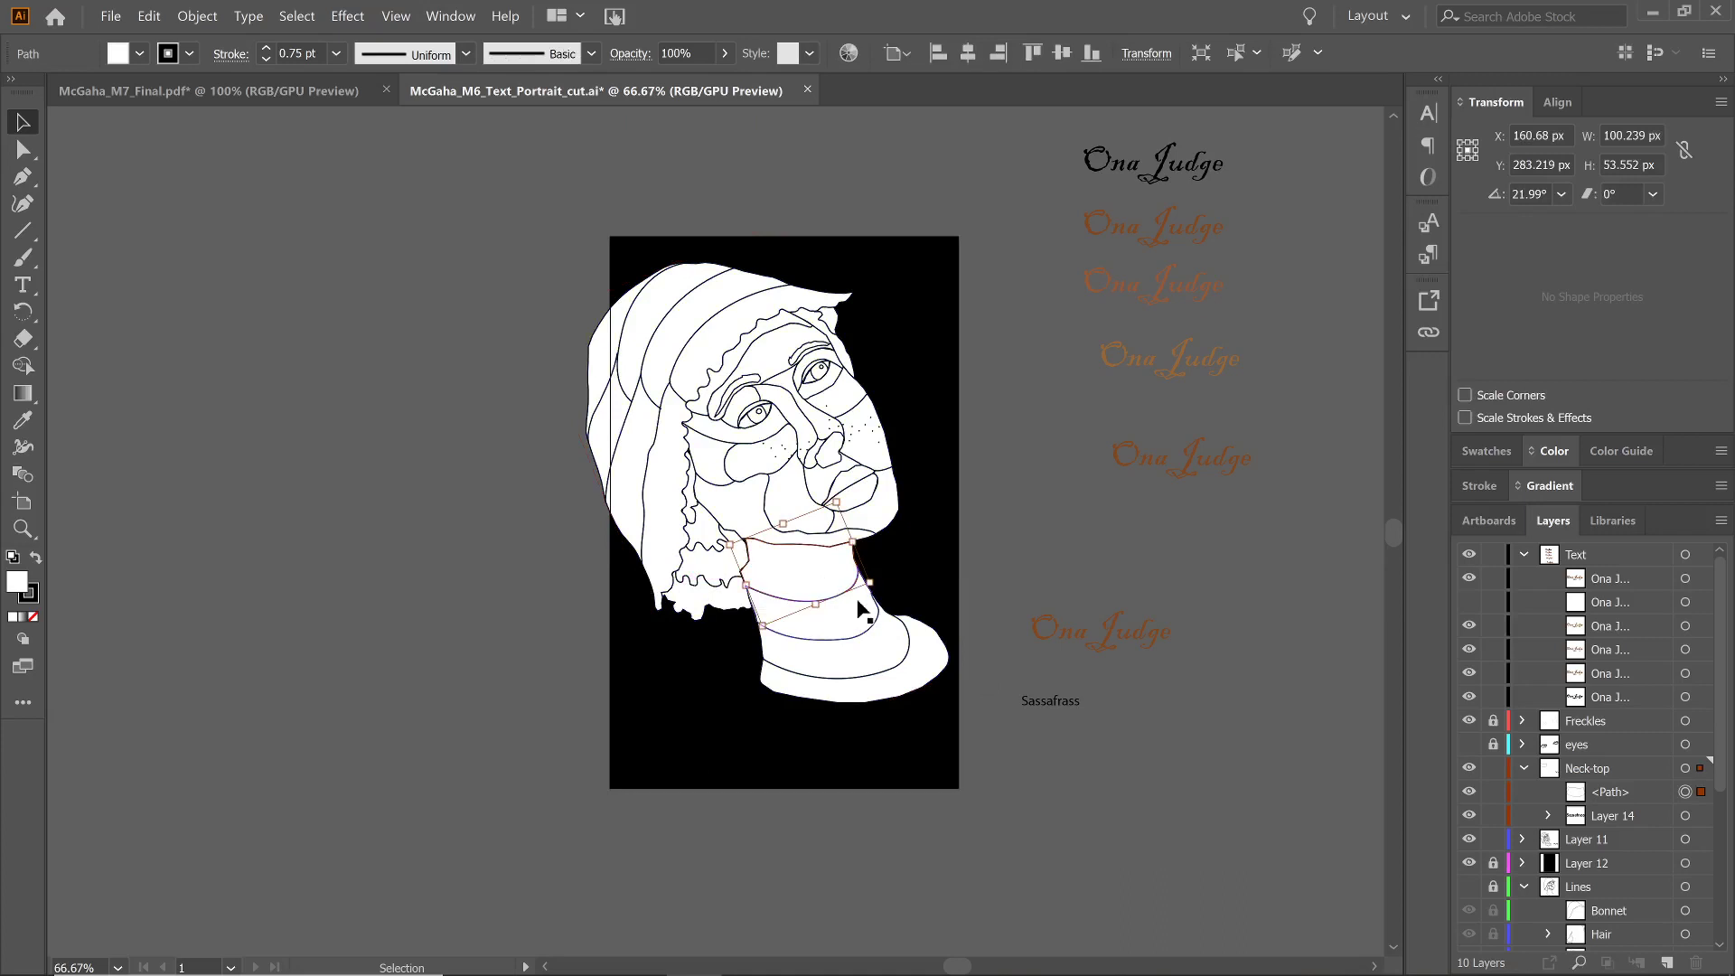
shift+click(1036, 706)
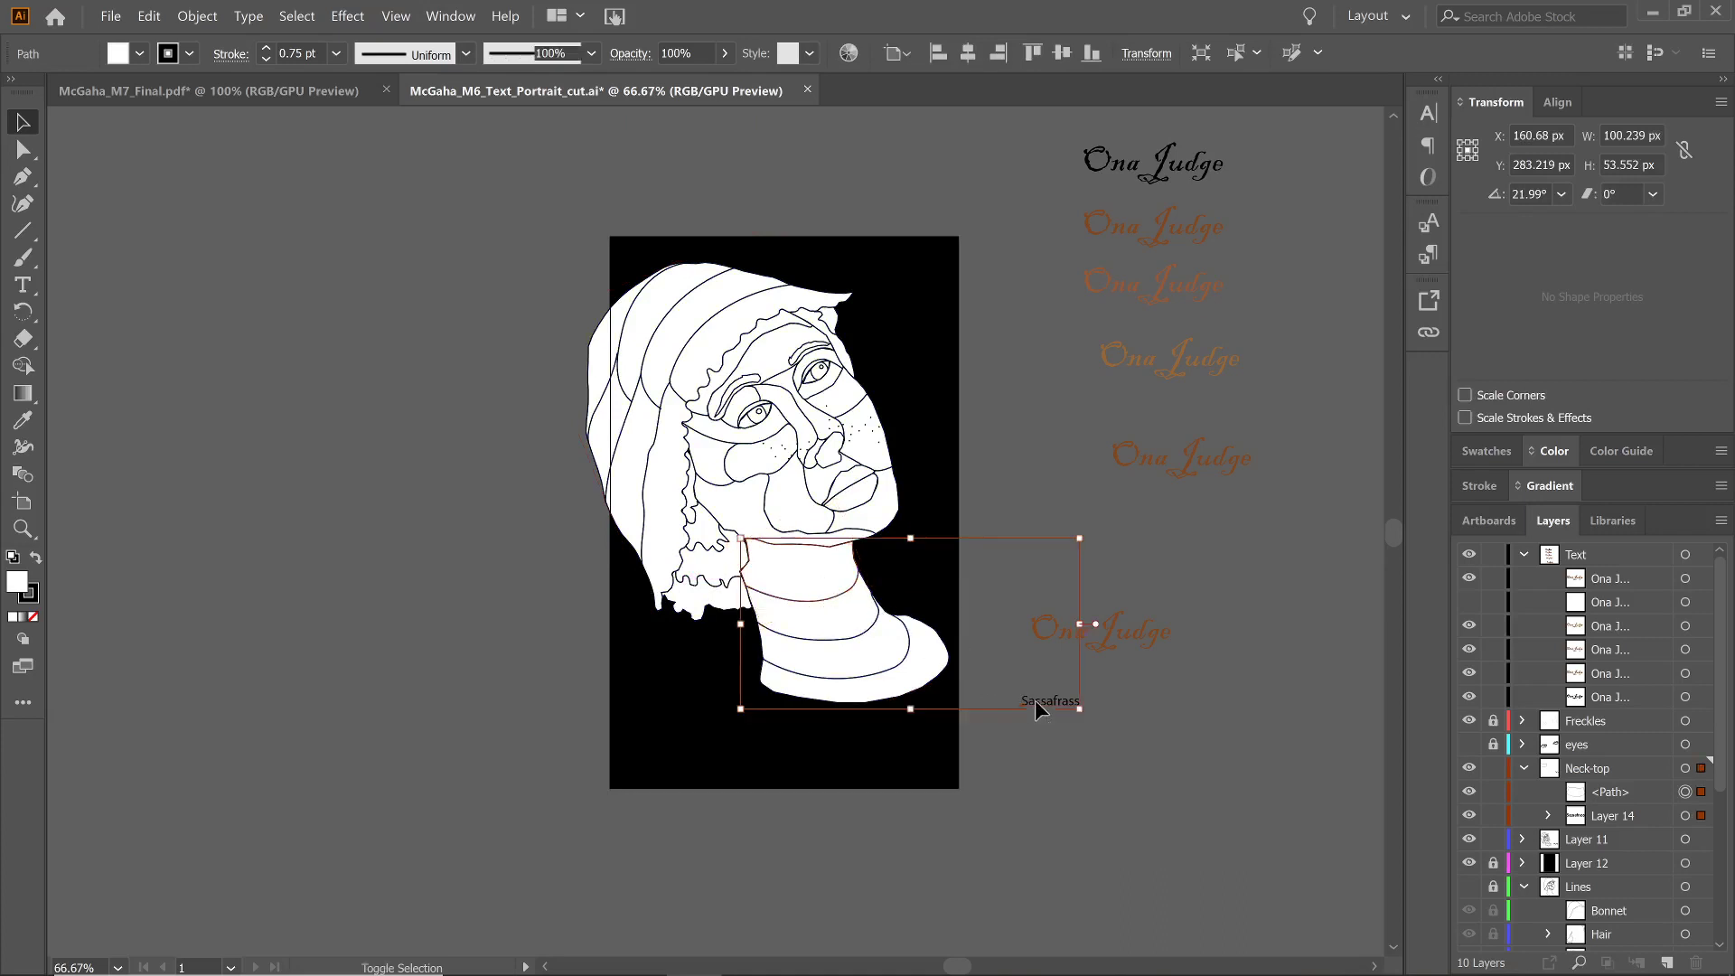
click(203, 19)
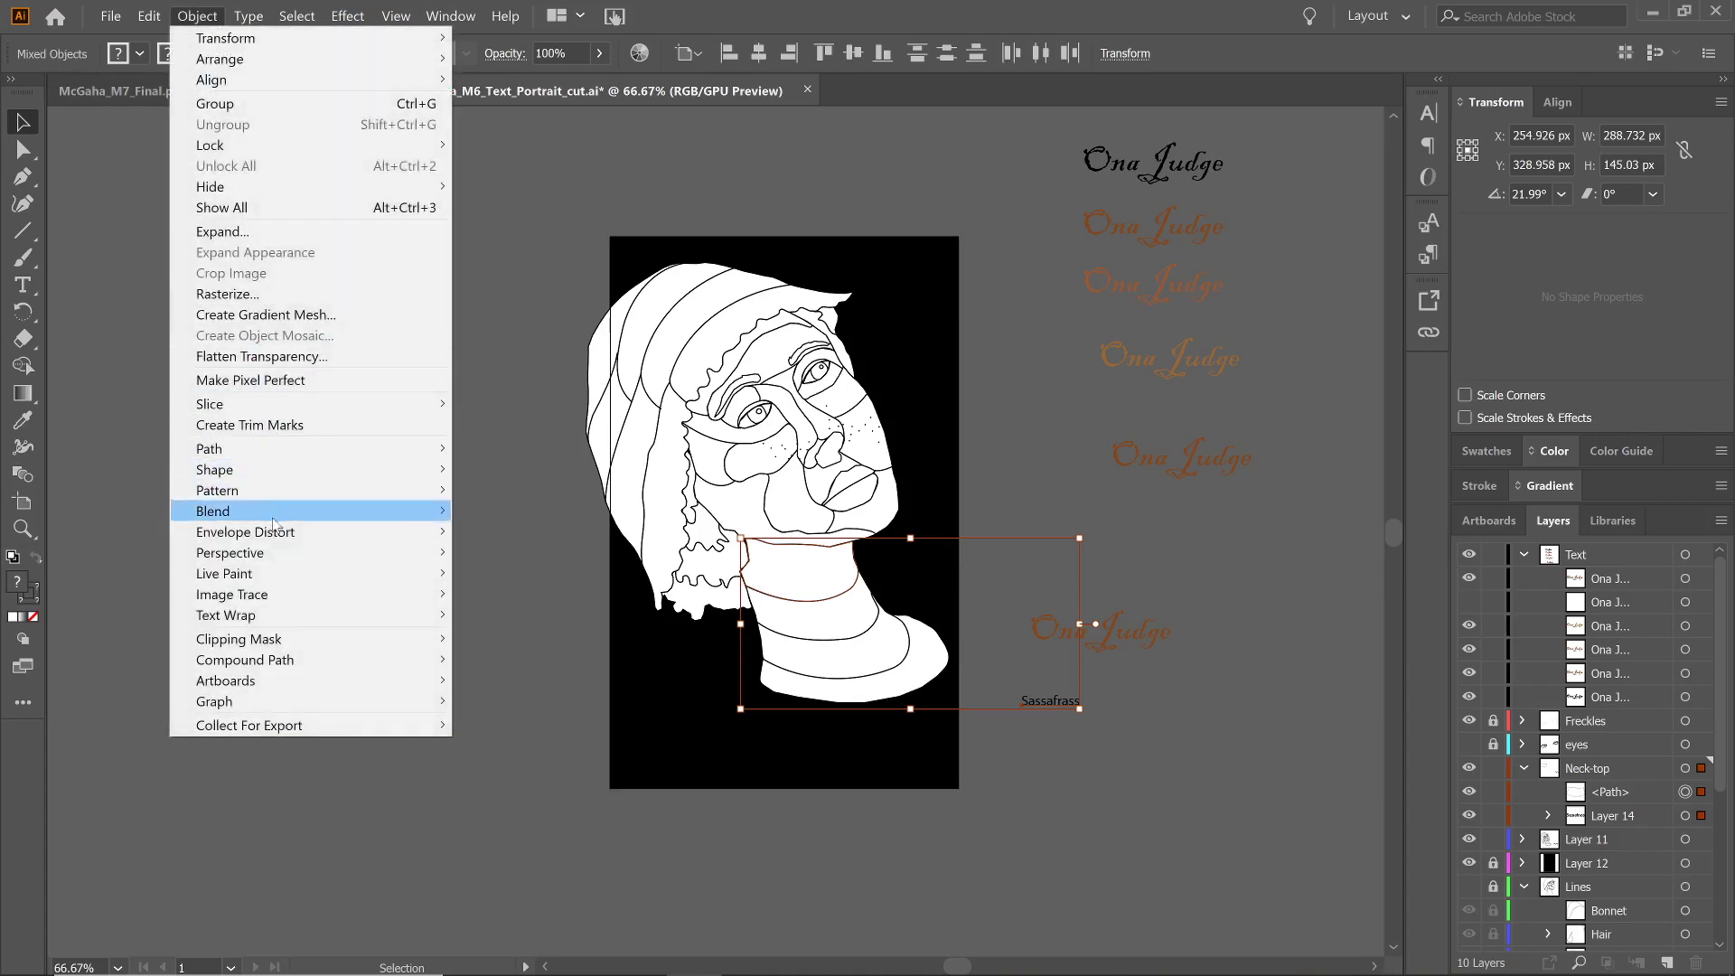
mouse_move(276, 535)
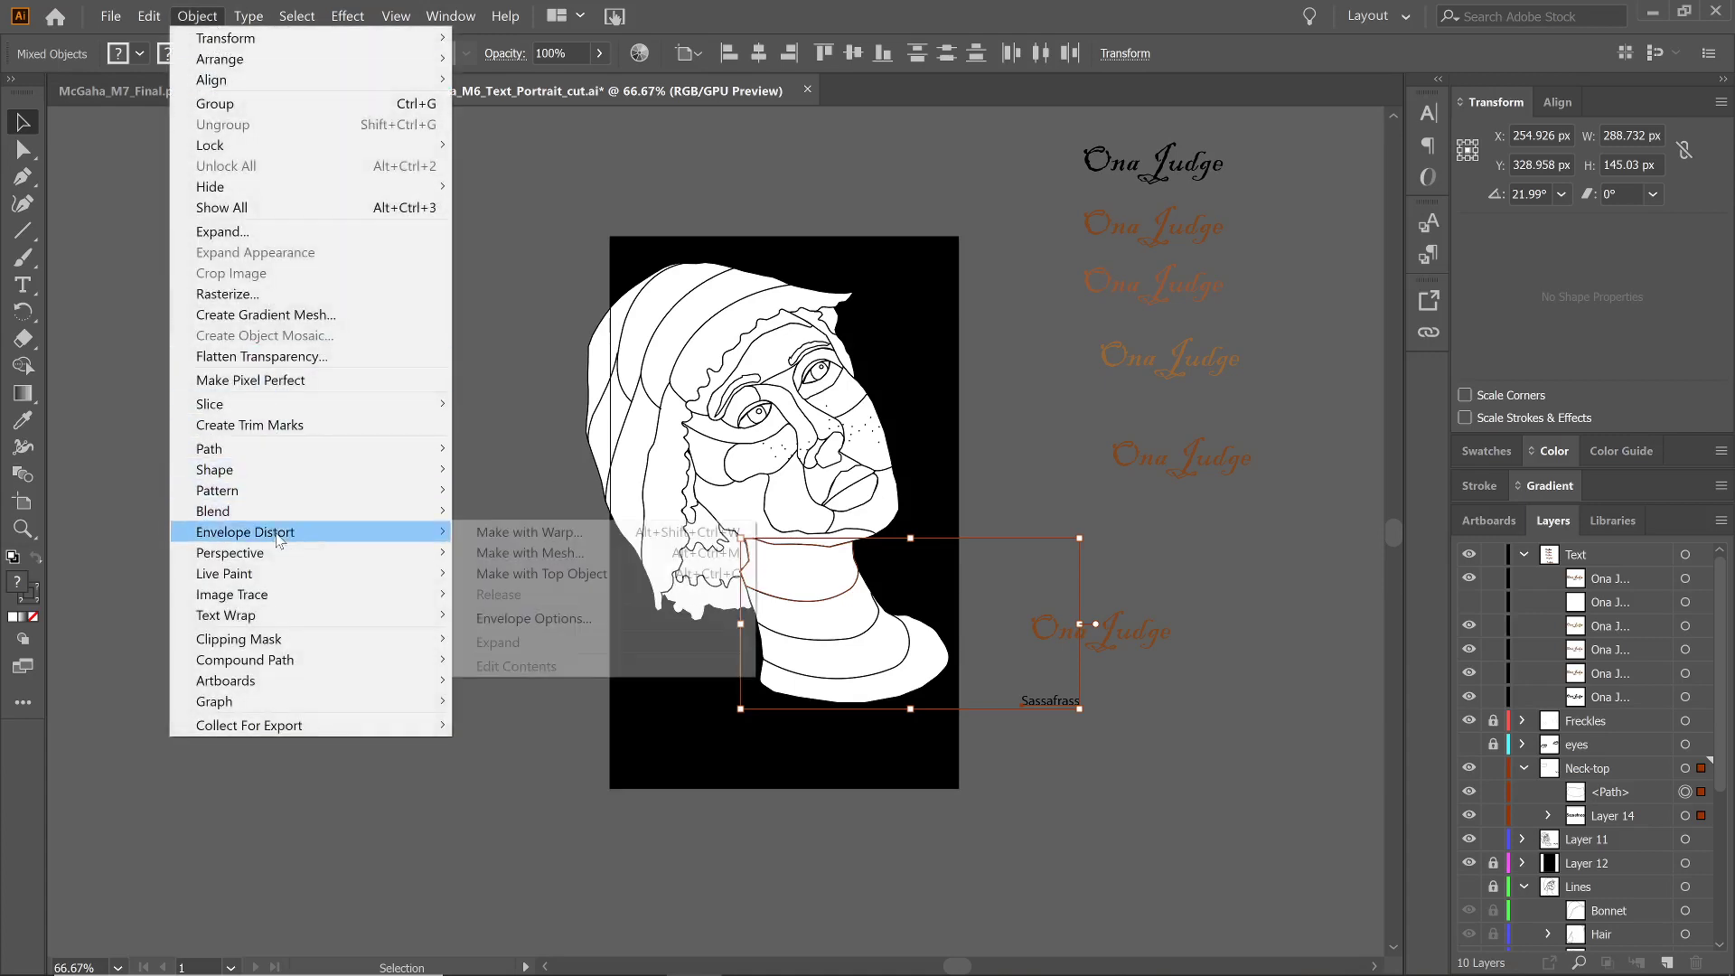
click(525, 577)
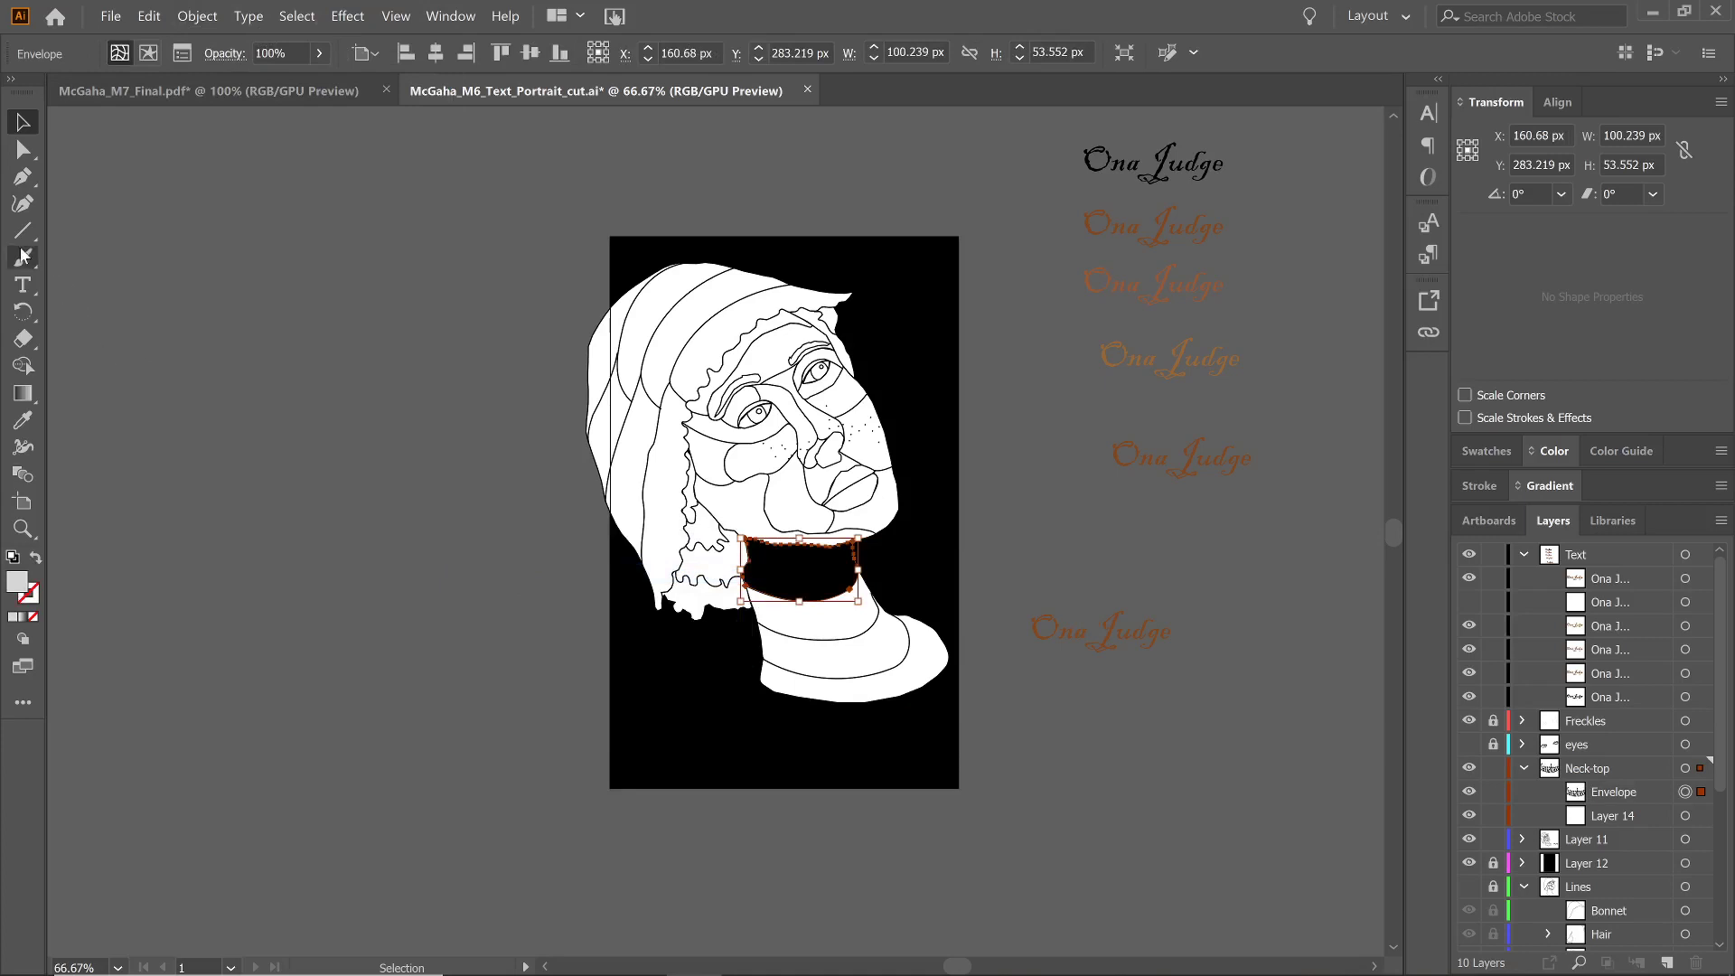
click(361, 389)
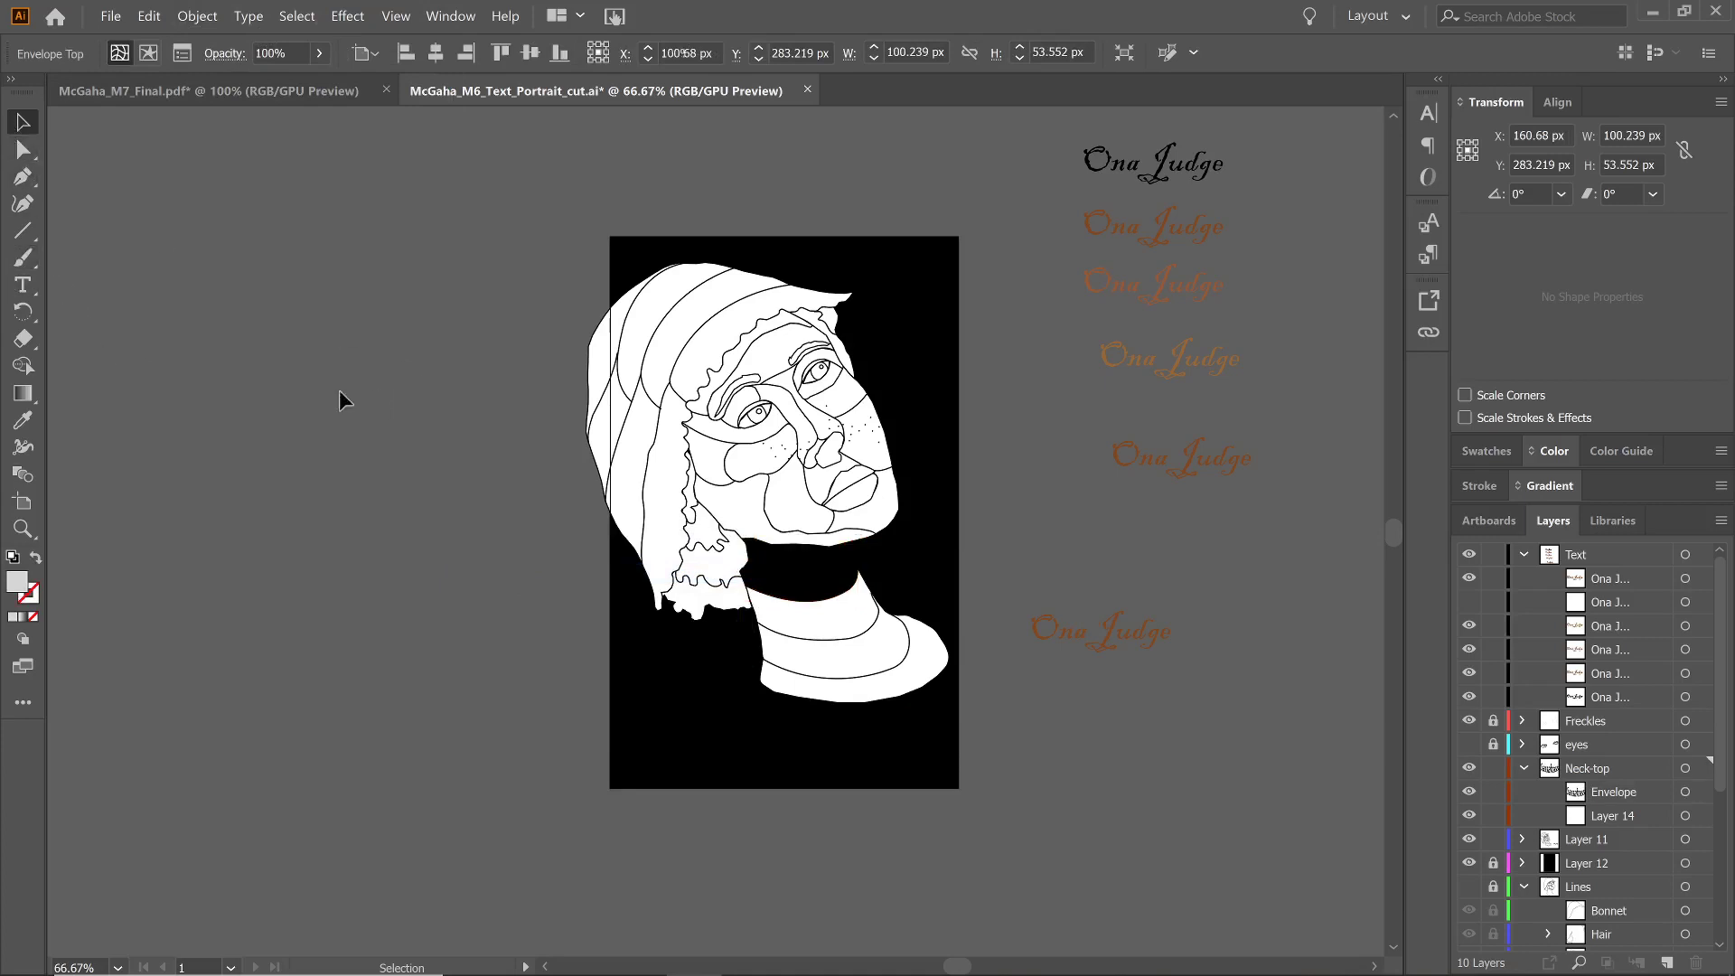
Open the neck envelope's contents in isolation mode, framed at 200%, with the Type tool ready for the Sassafrass text
double_click(807, 574)
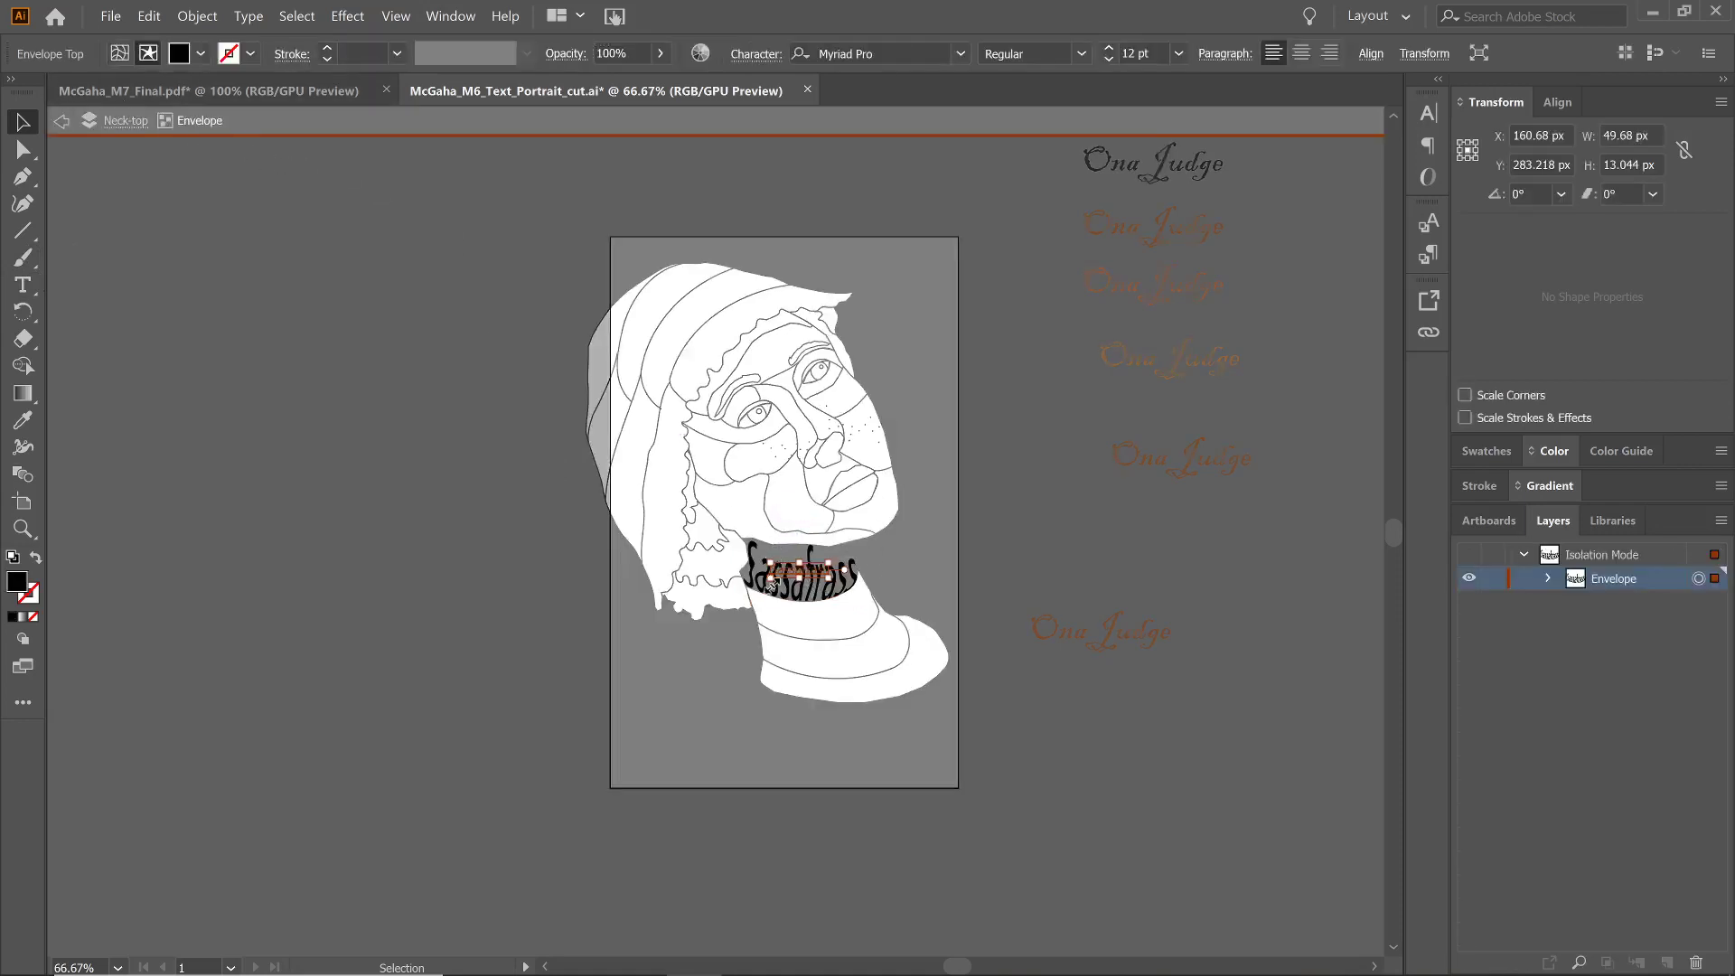
click(23, 529)
click(776, 562)
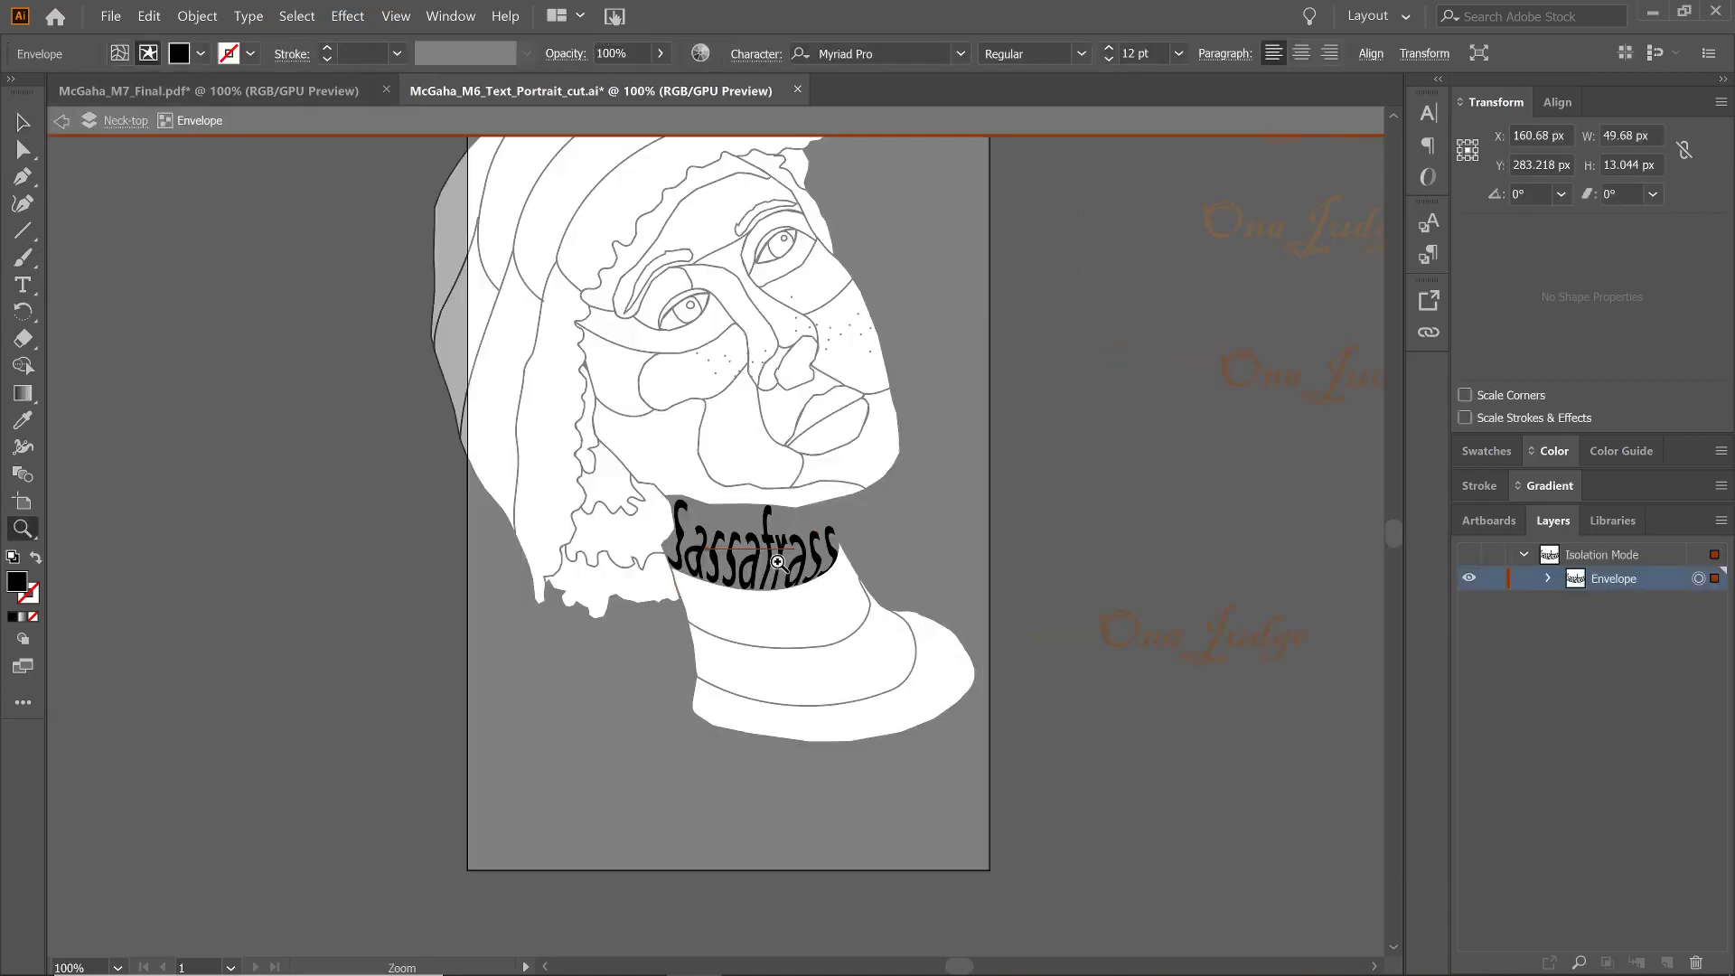
click(734, 543)
click(692, 543)
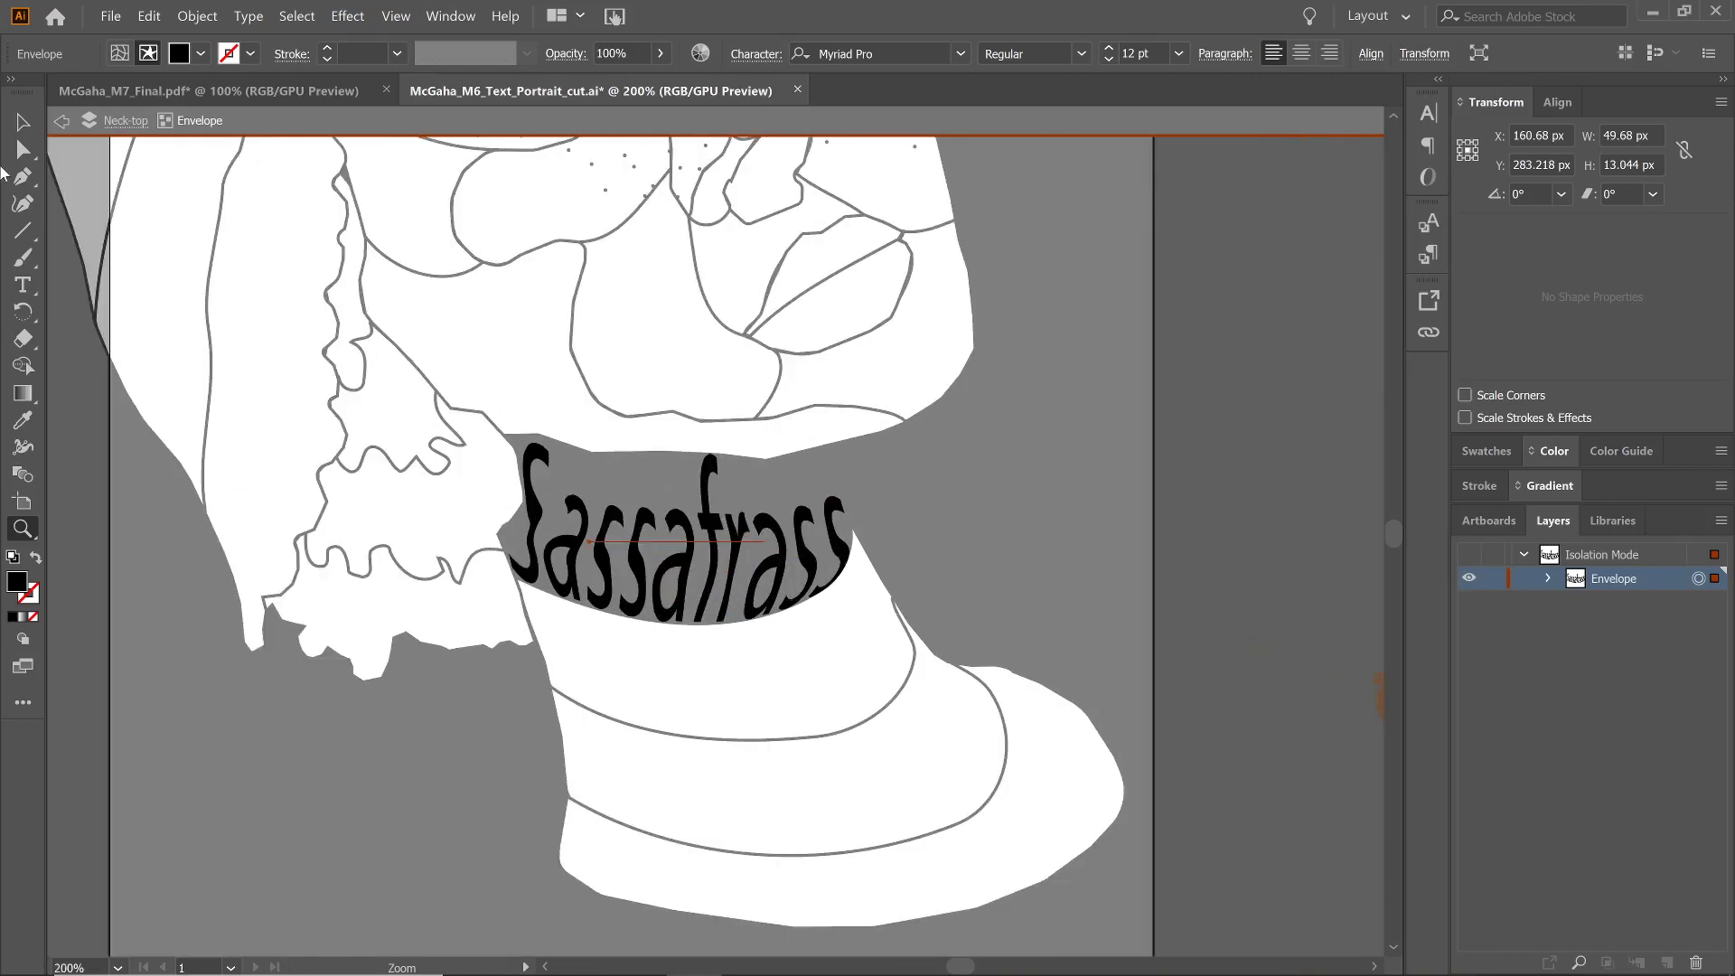
click(21, 124)
click(30, 286)
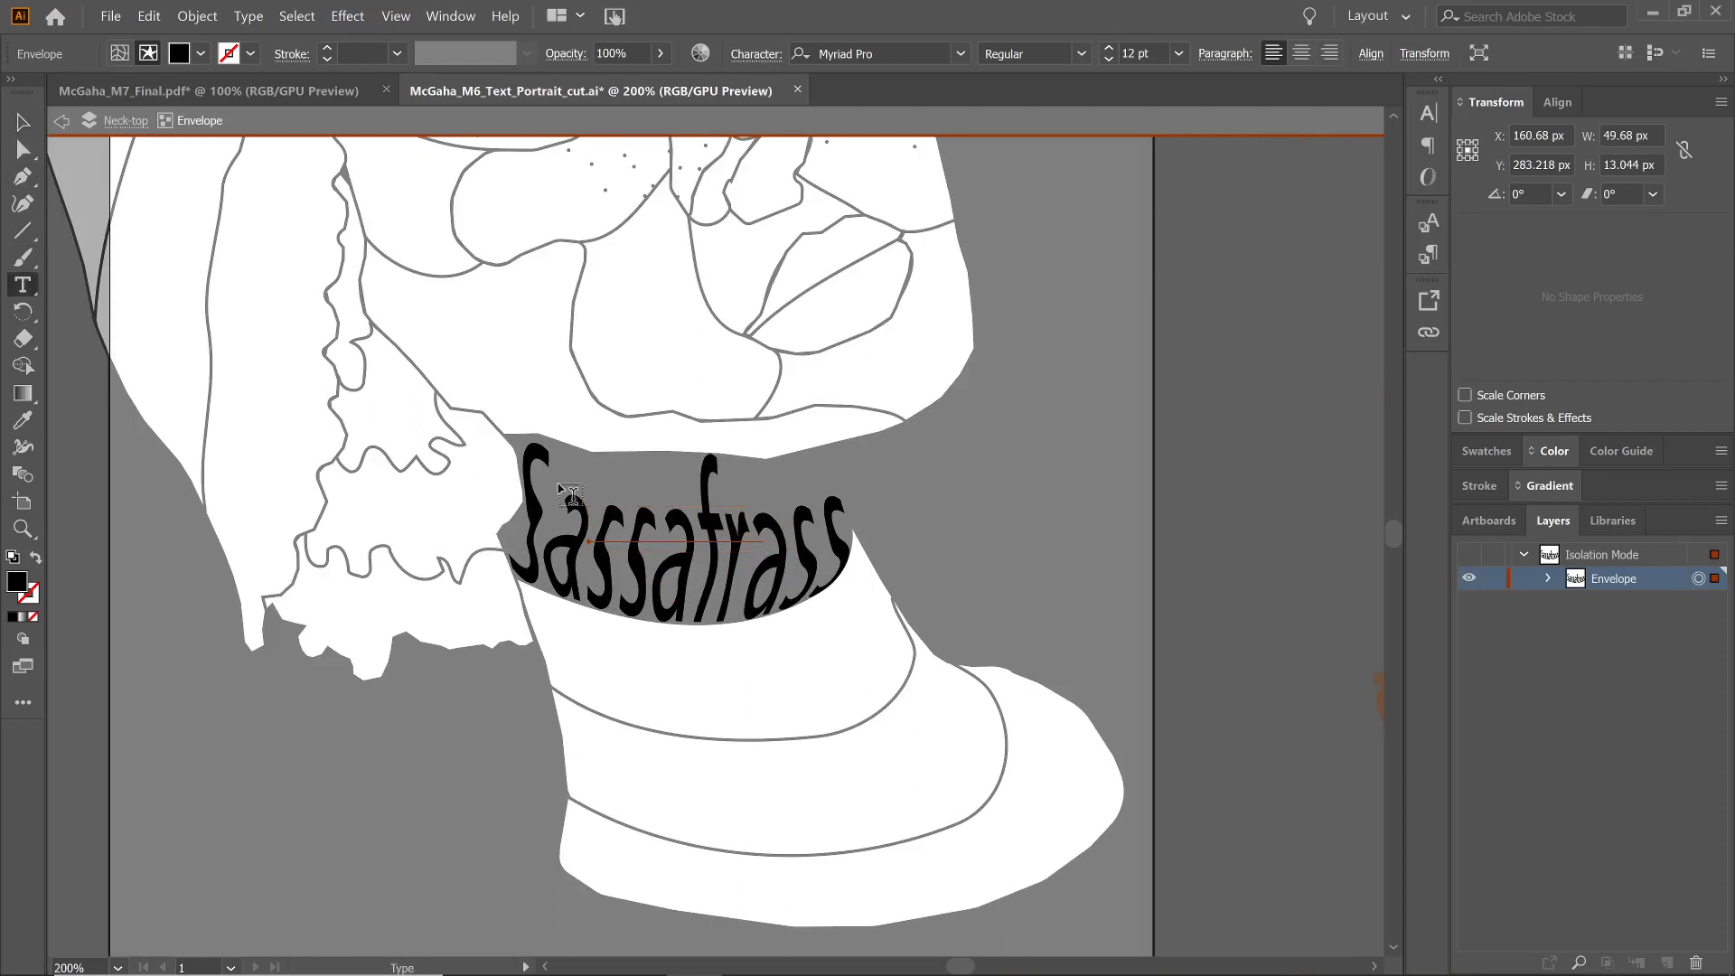
click(588, 521)
text(Sassafrass)
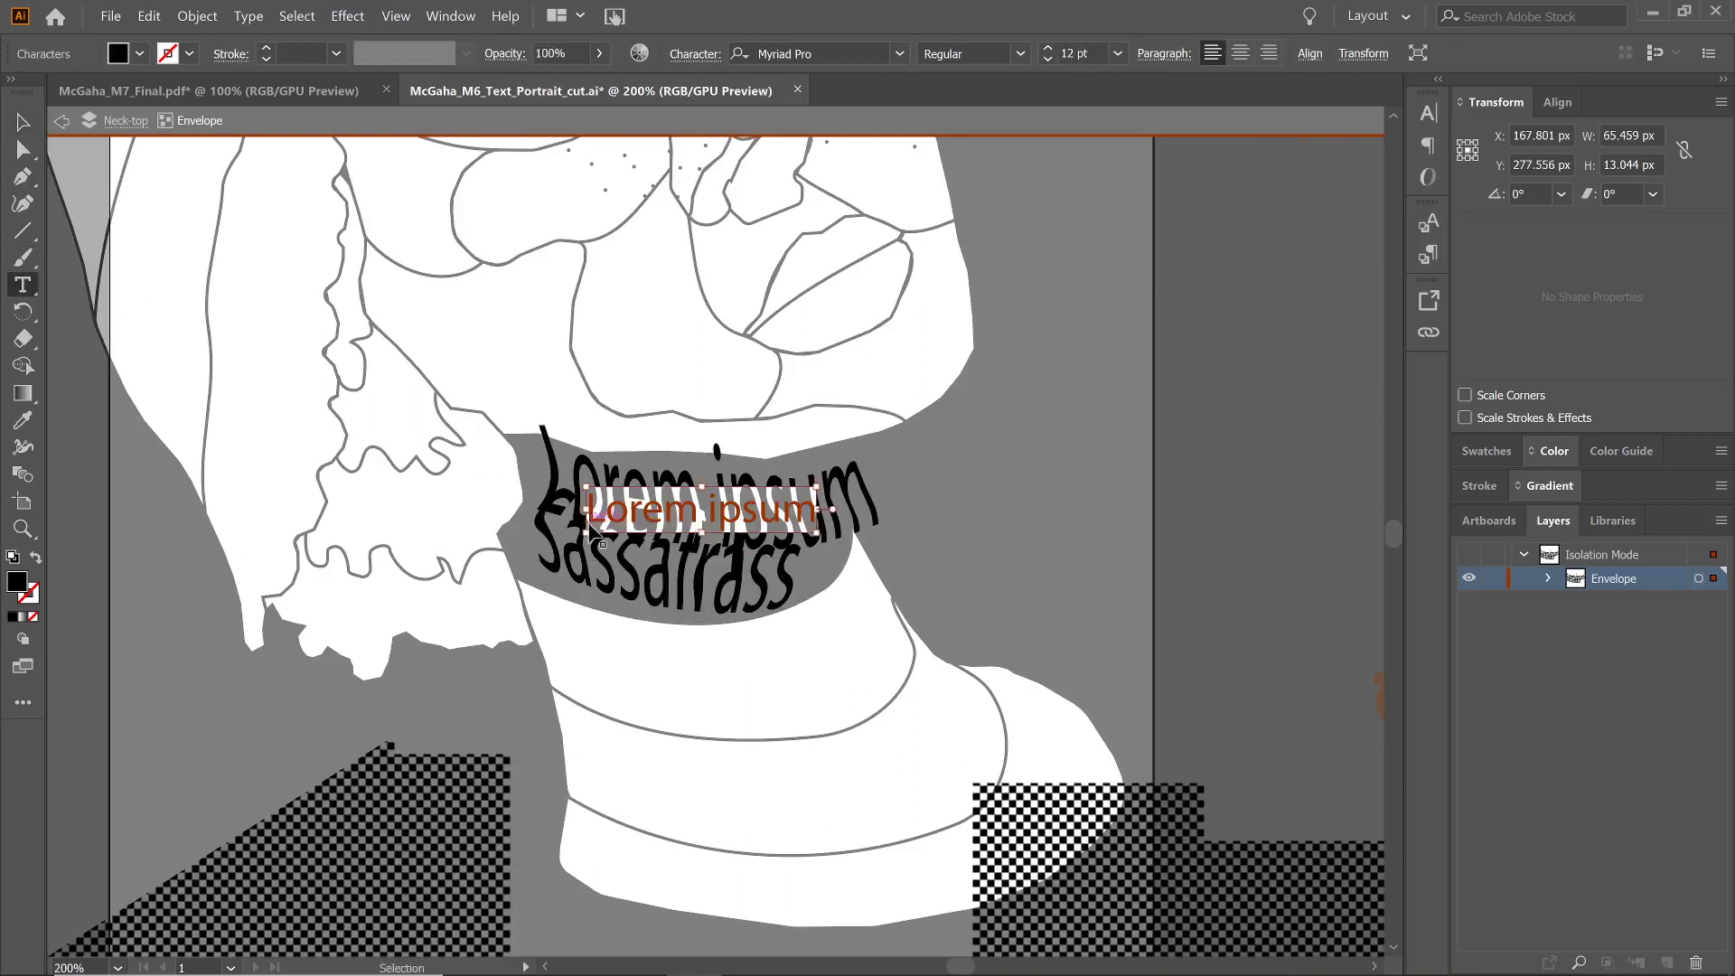
Fill the word Sassafrass inside the envelope with white and return from isolation mode to the full artwork
double_click(601, 528)
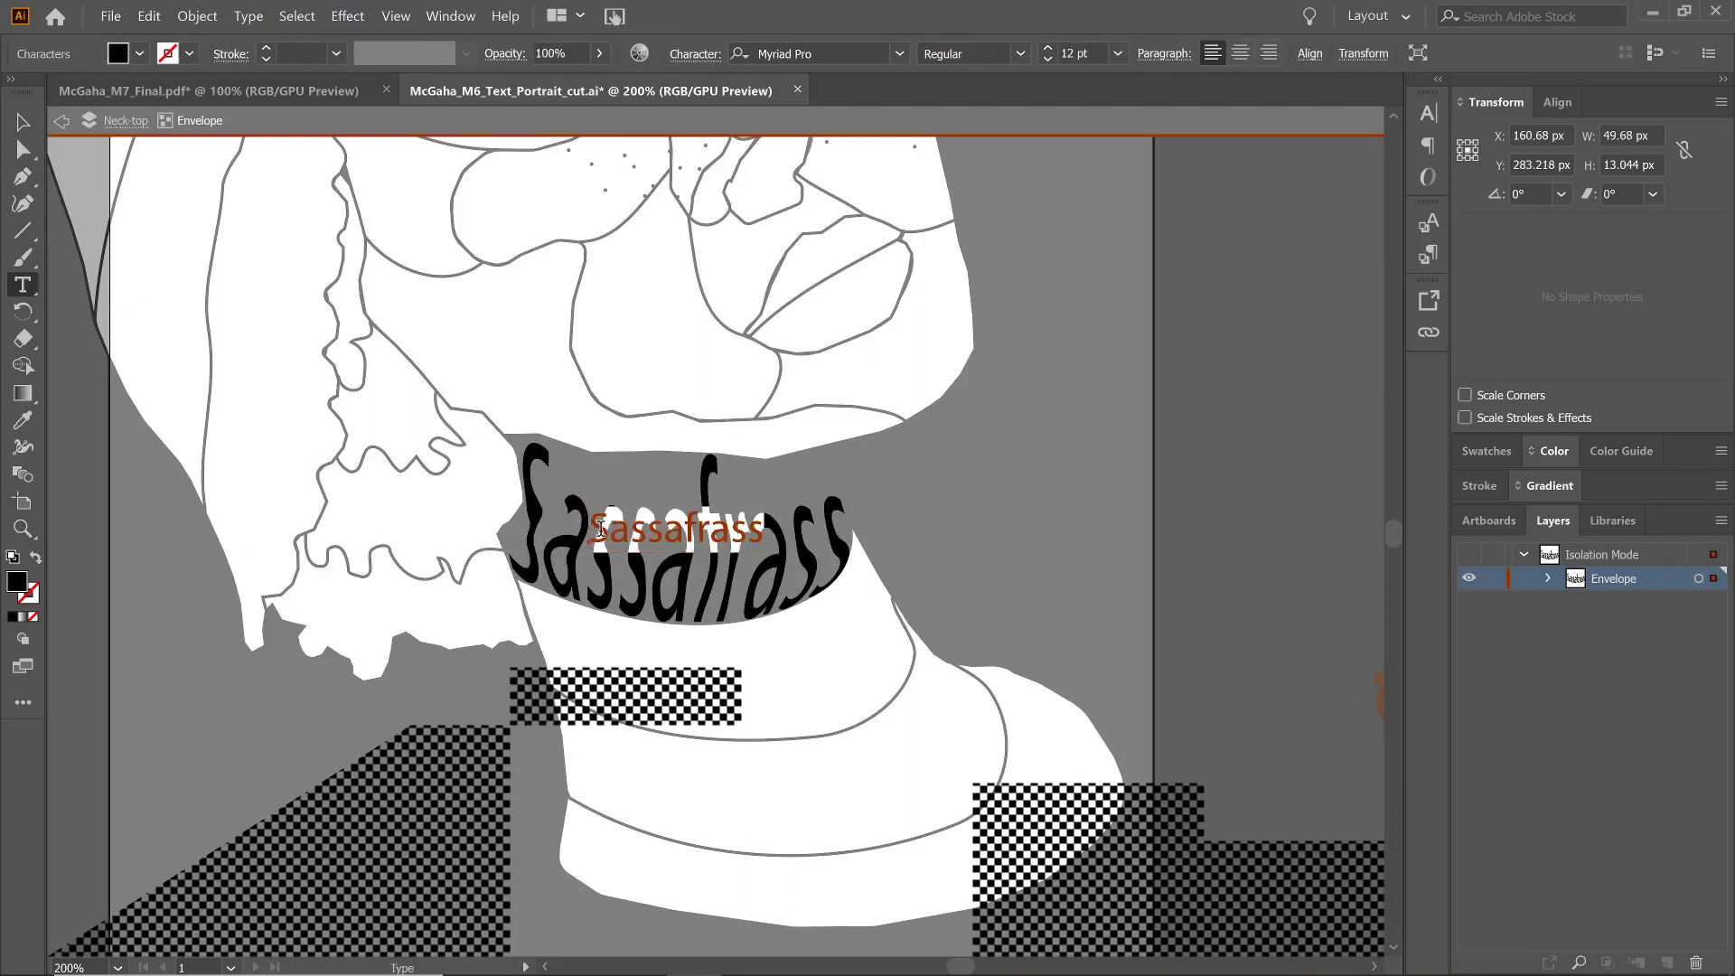
click(140, 53)
click(110, 92)
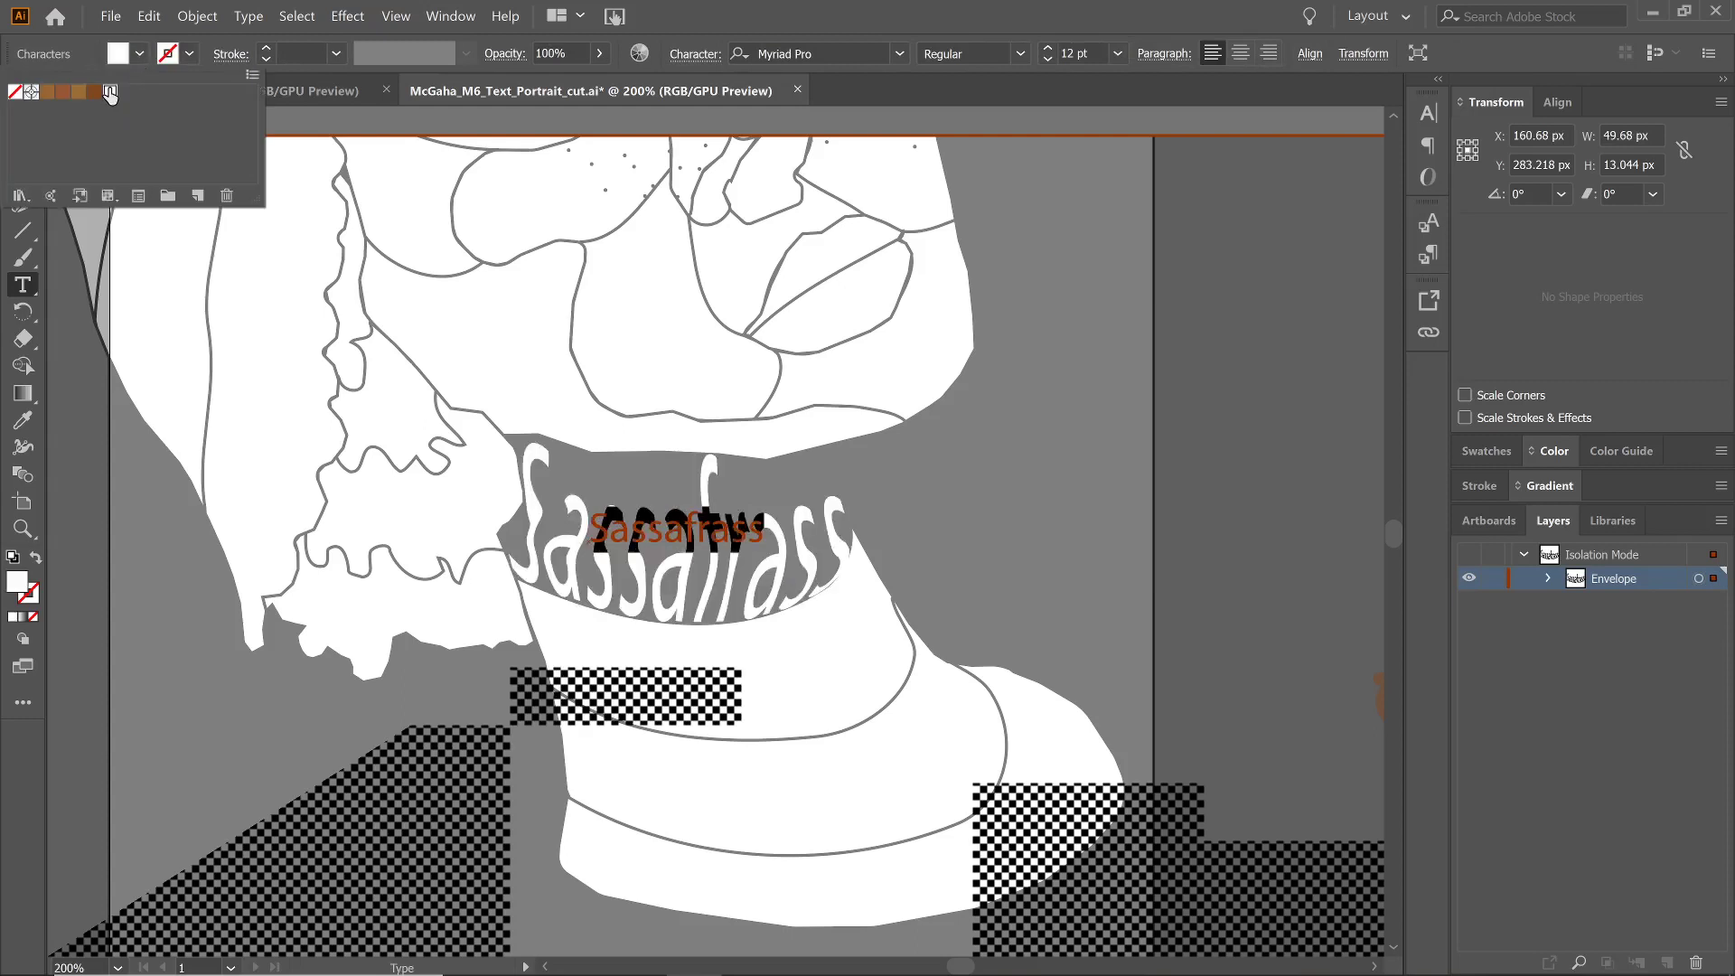
click(226, 744)
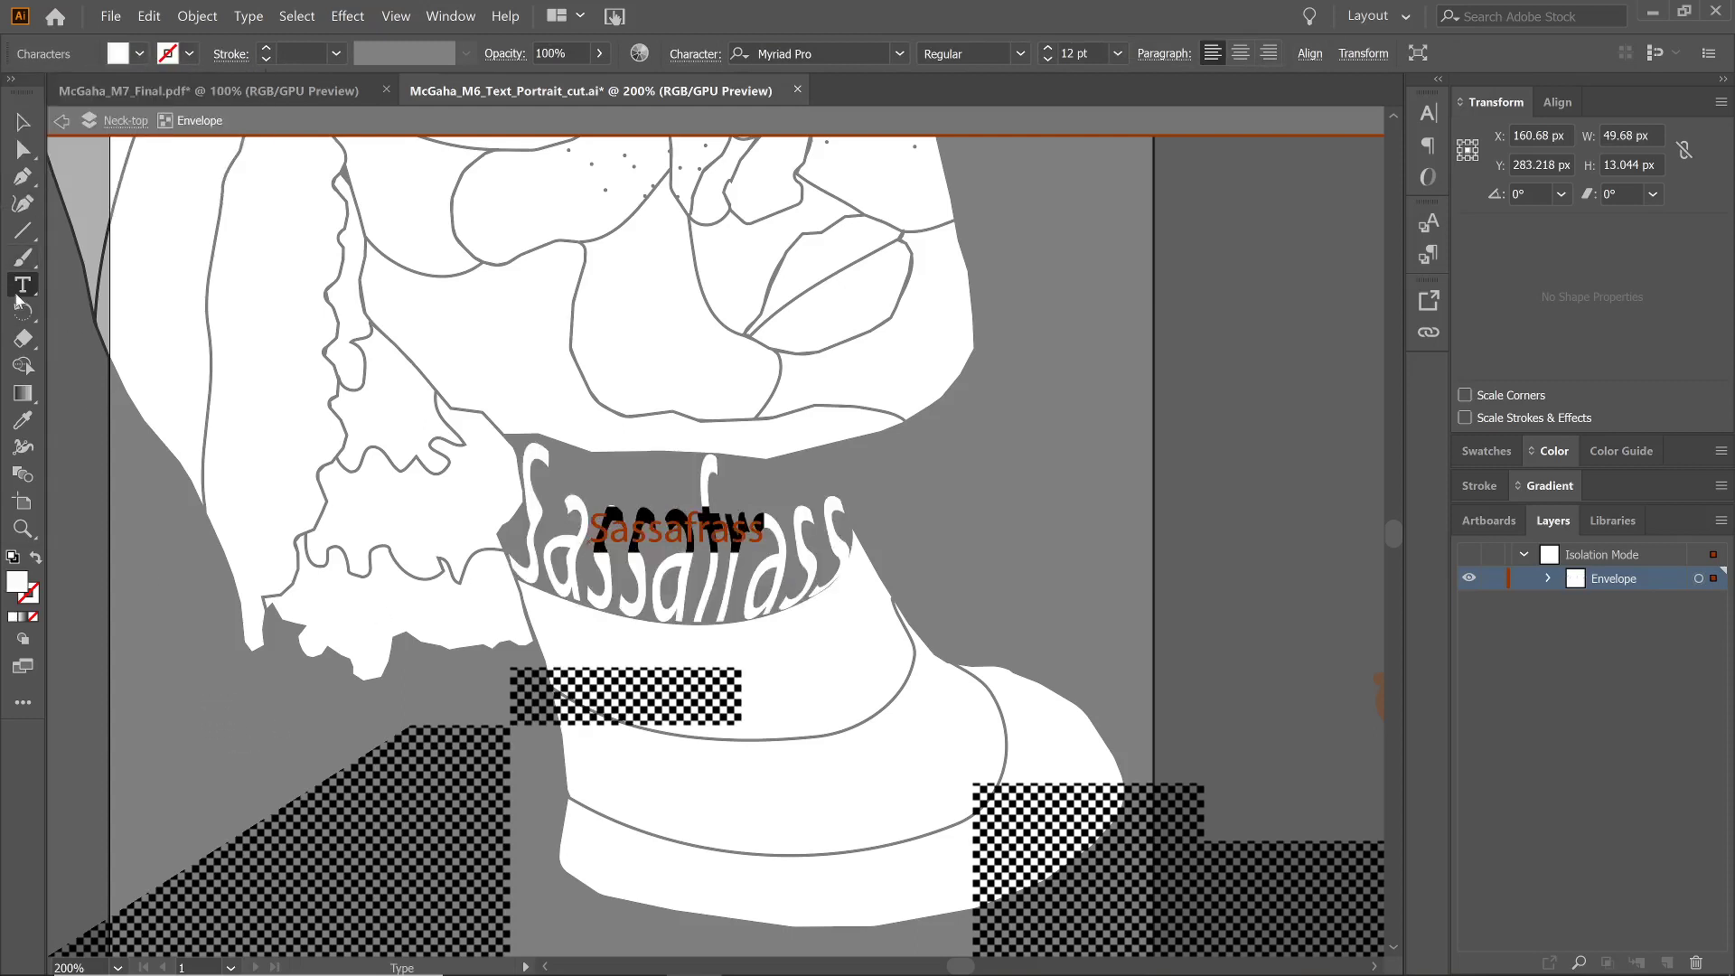
click(60, 123)
click(60, 122)
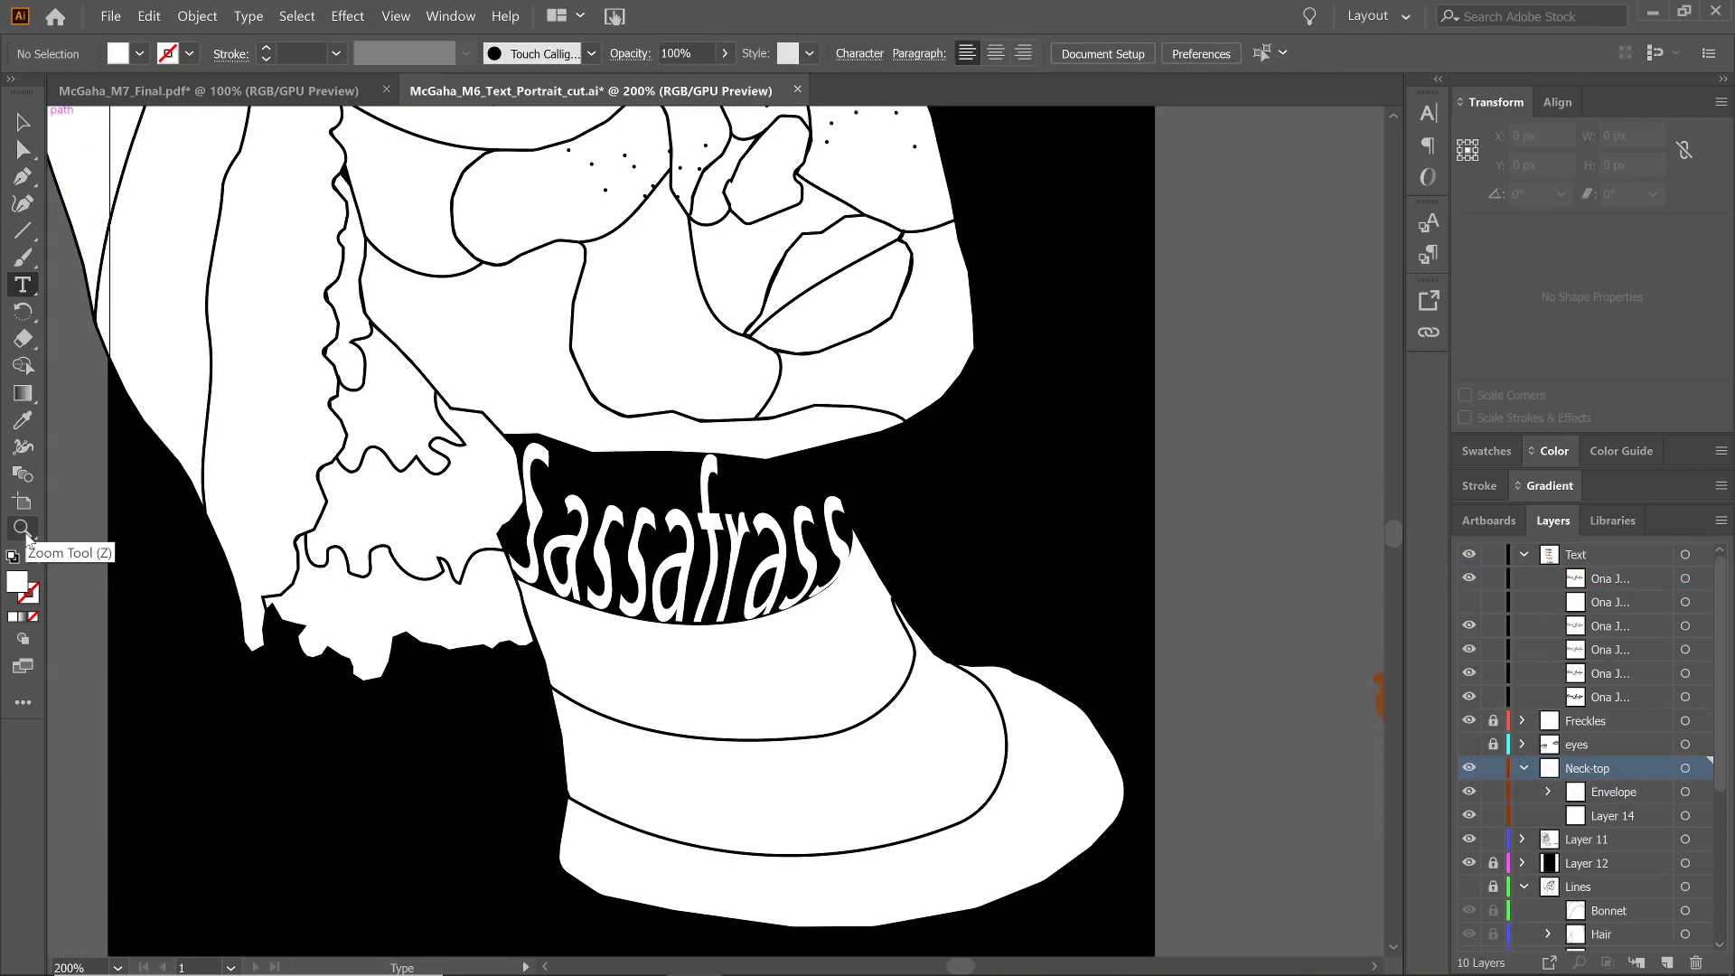
Select the whole portrait together with the warped Sassafrass text
double_click(22, 529)
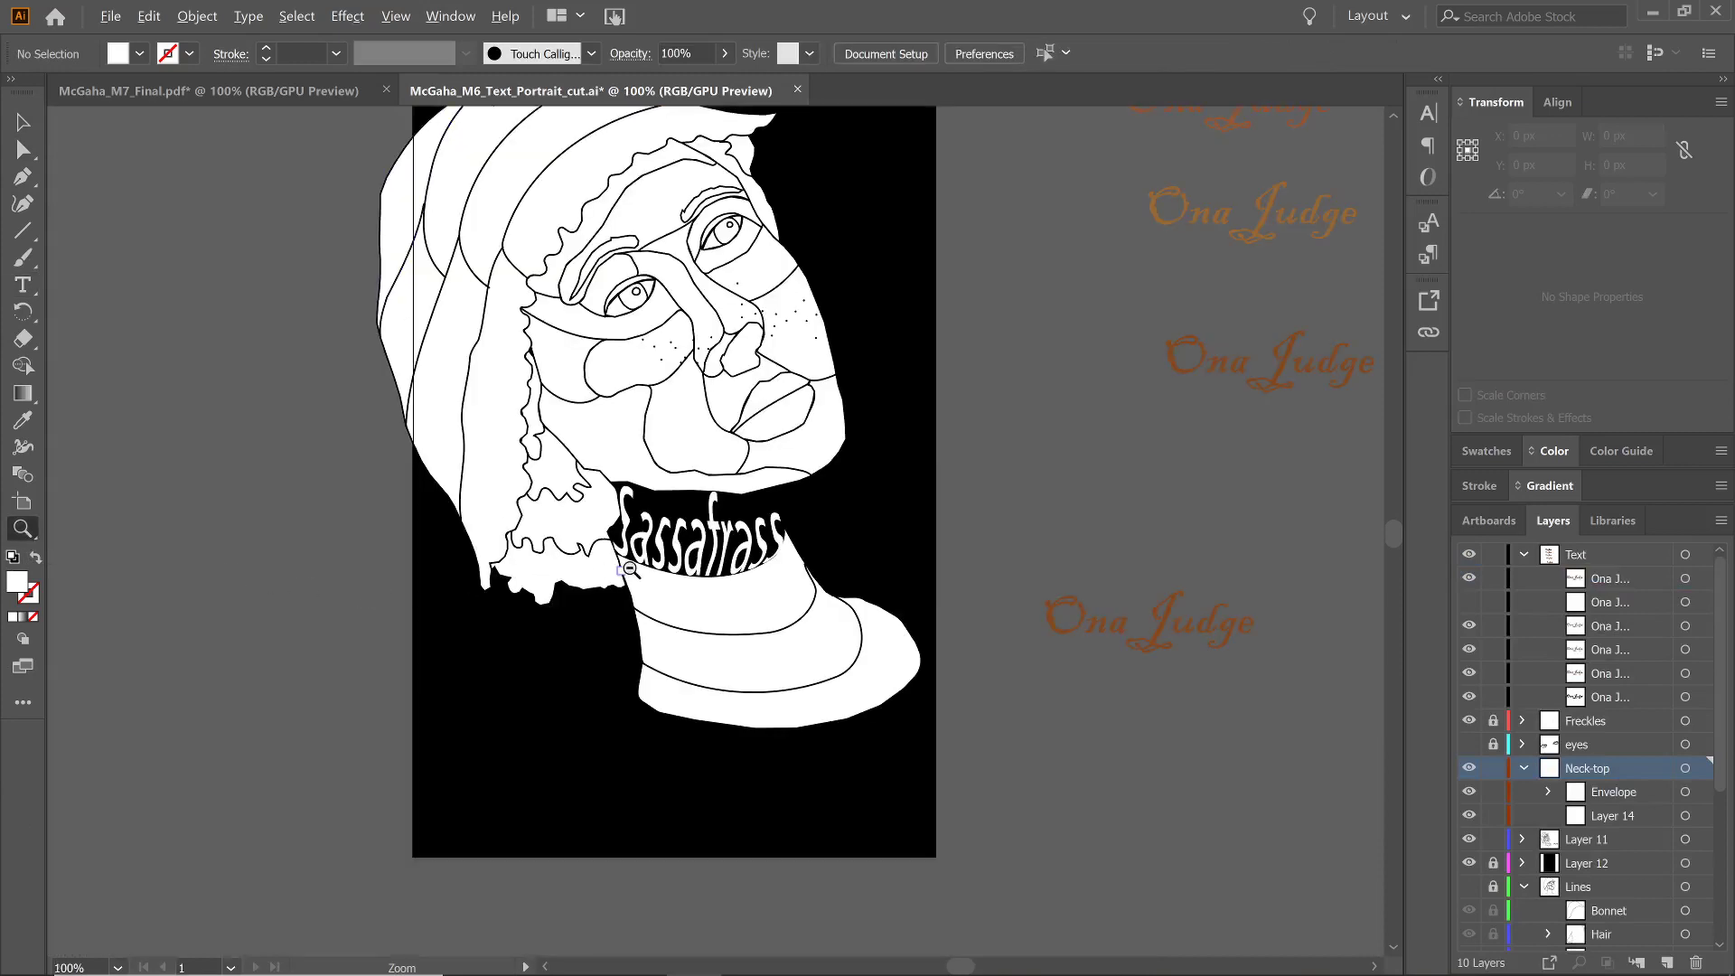
alt+click(617, 522)
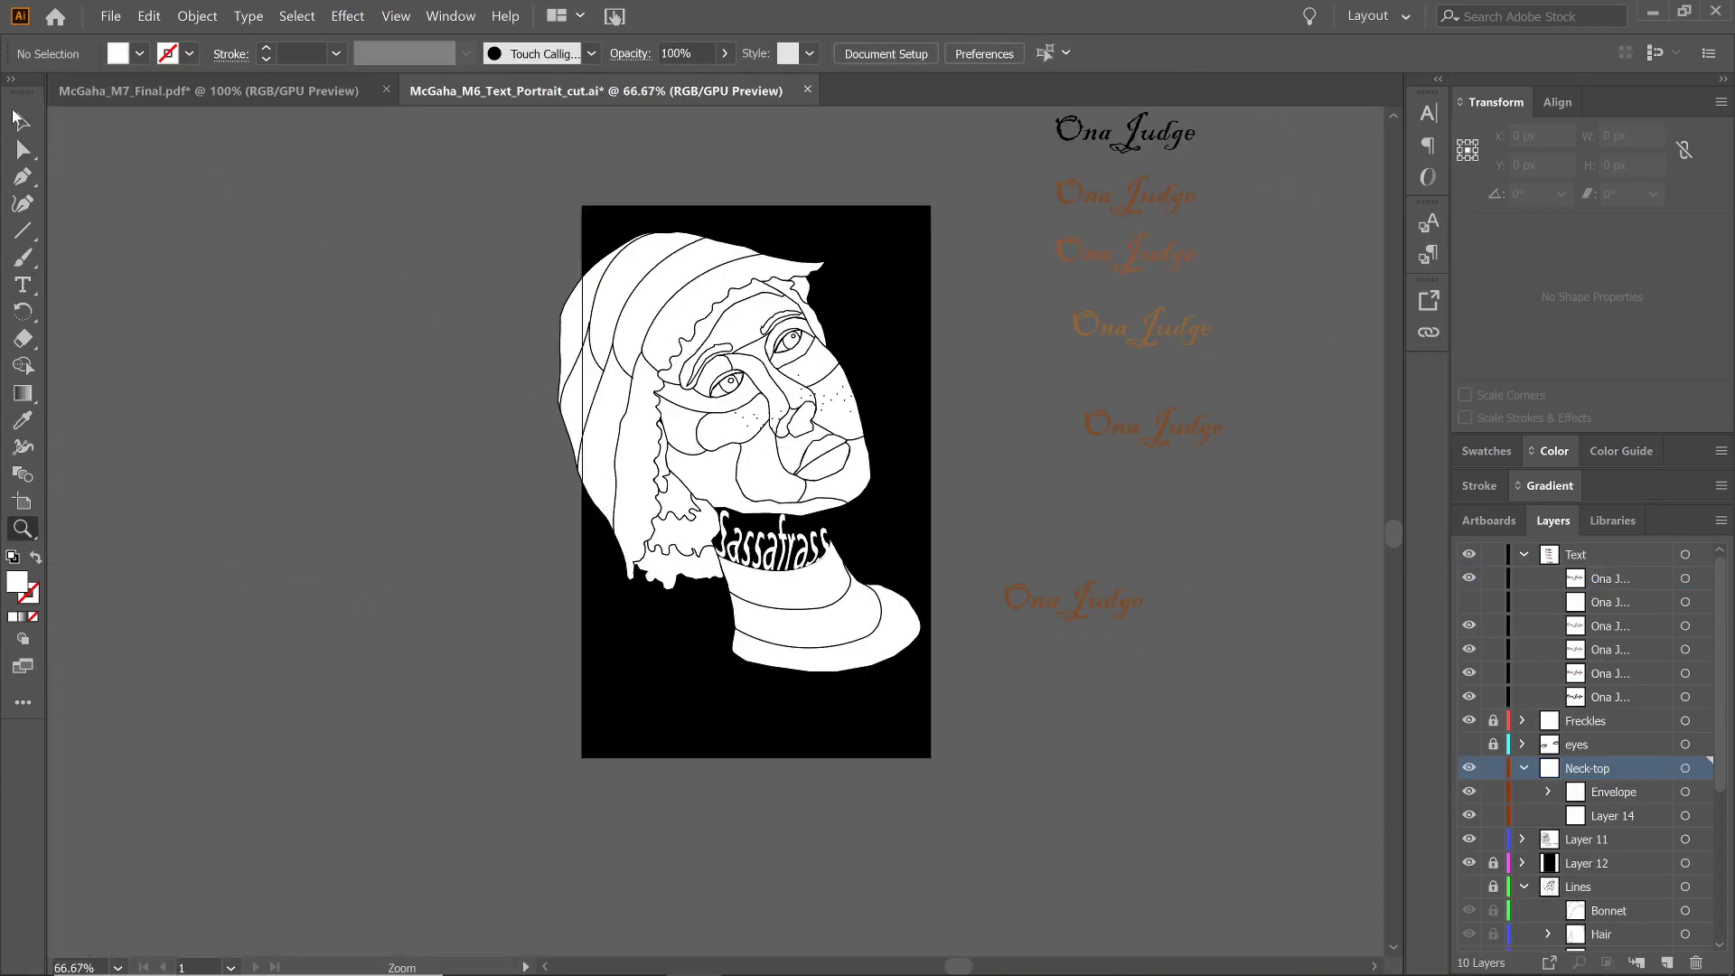
key(v)
drag(464, 185, 950, 741)
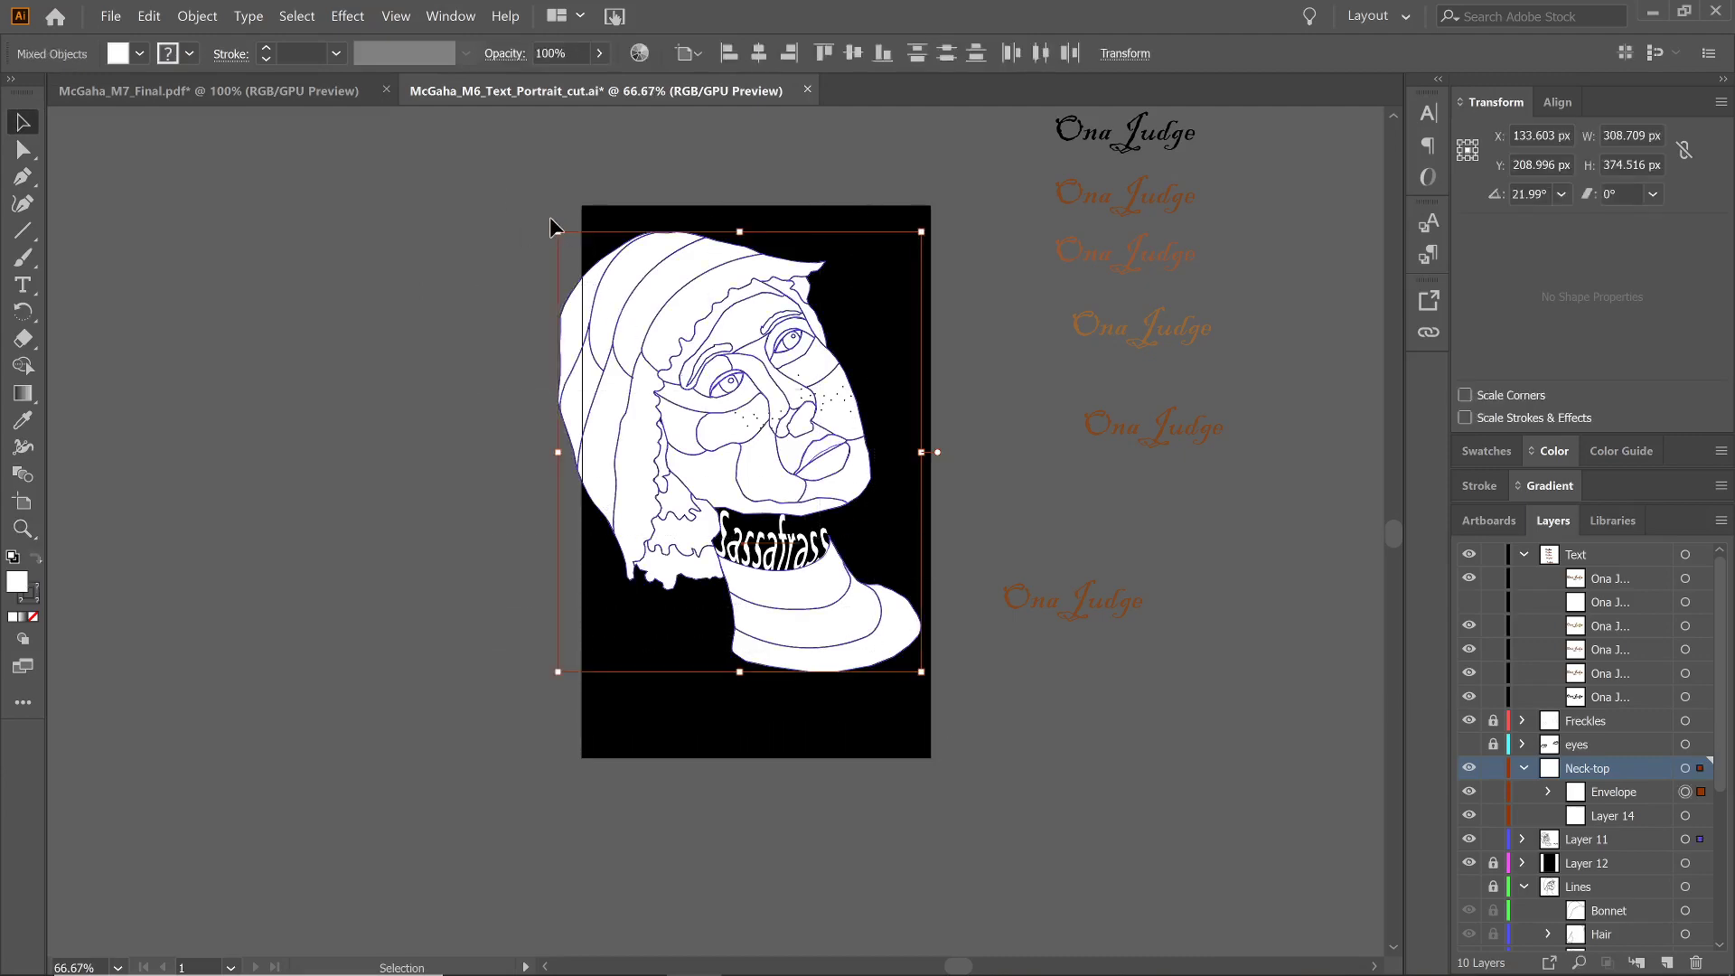
Try rotating the whole portrait clockwise back to upright, and undo the rotation
drag(550, 217, 639, 215)
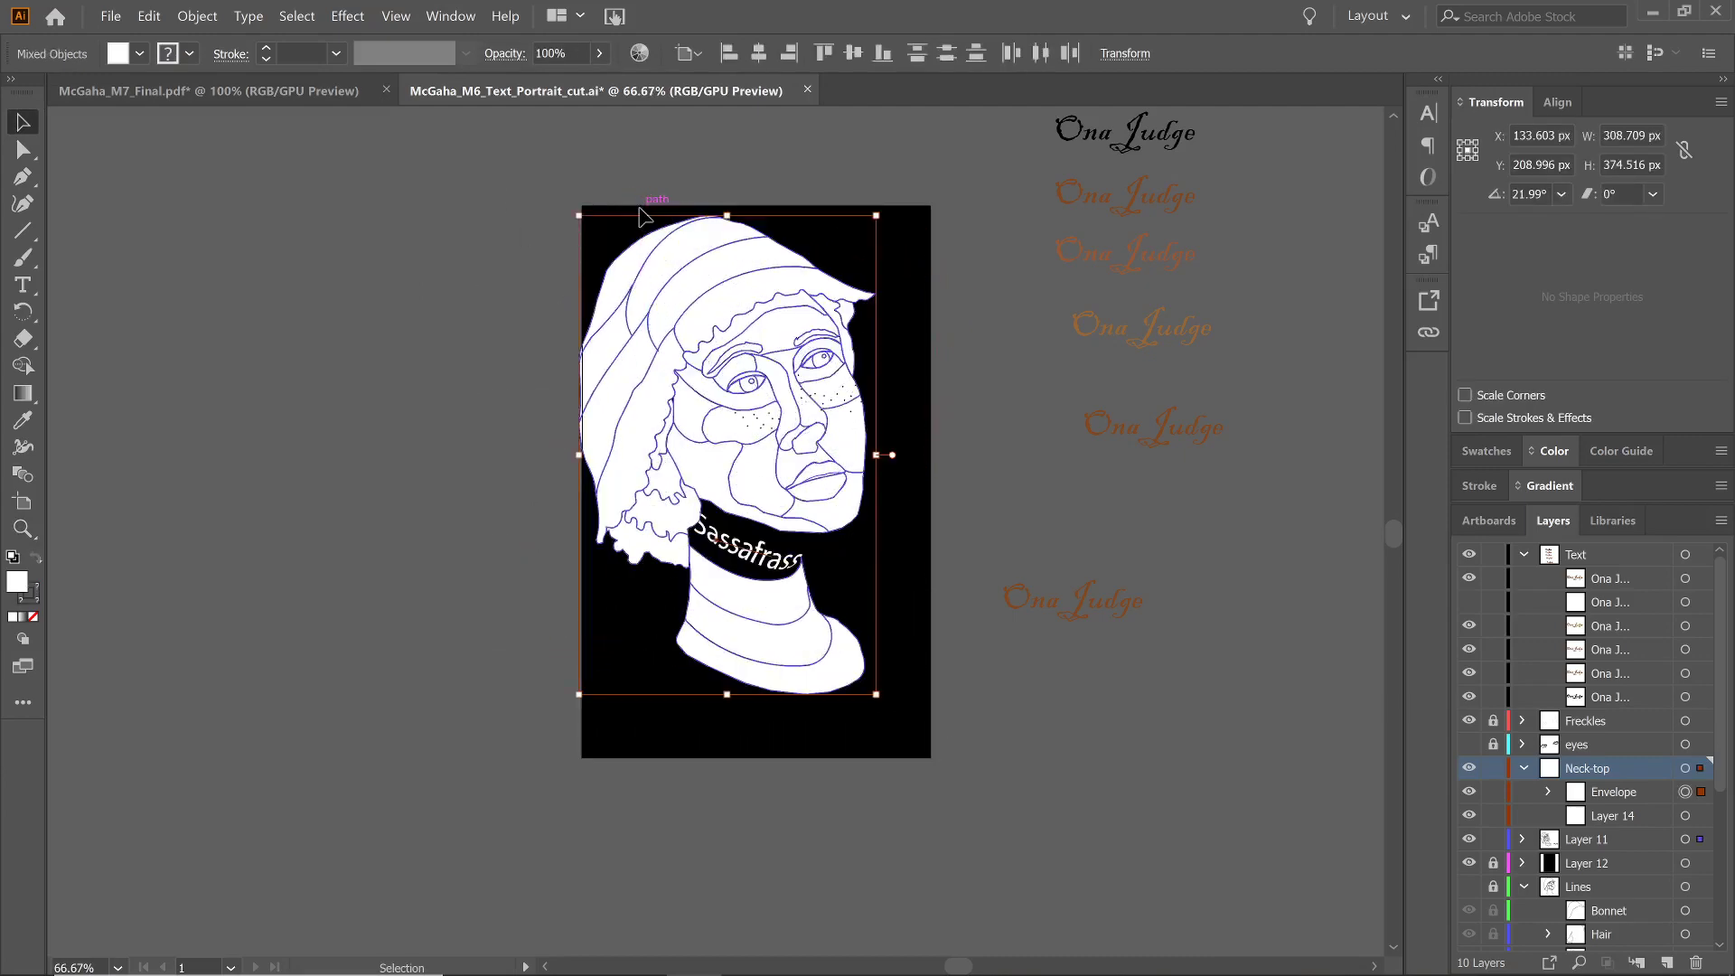
click(452, 320)
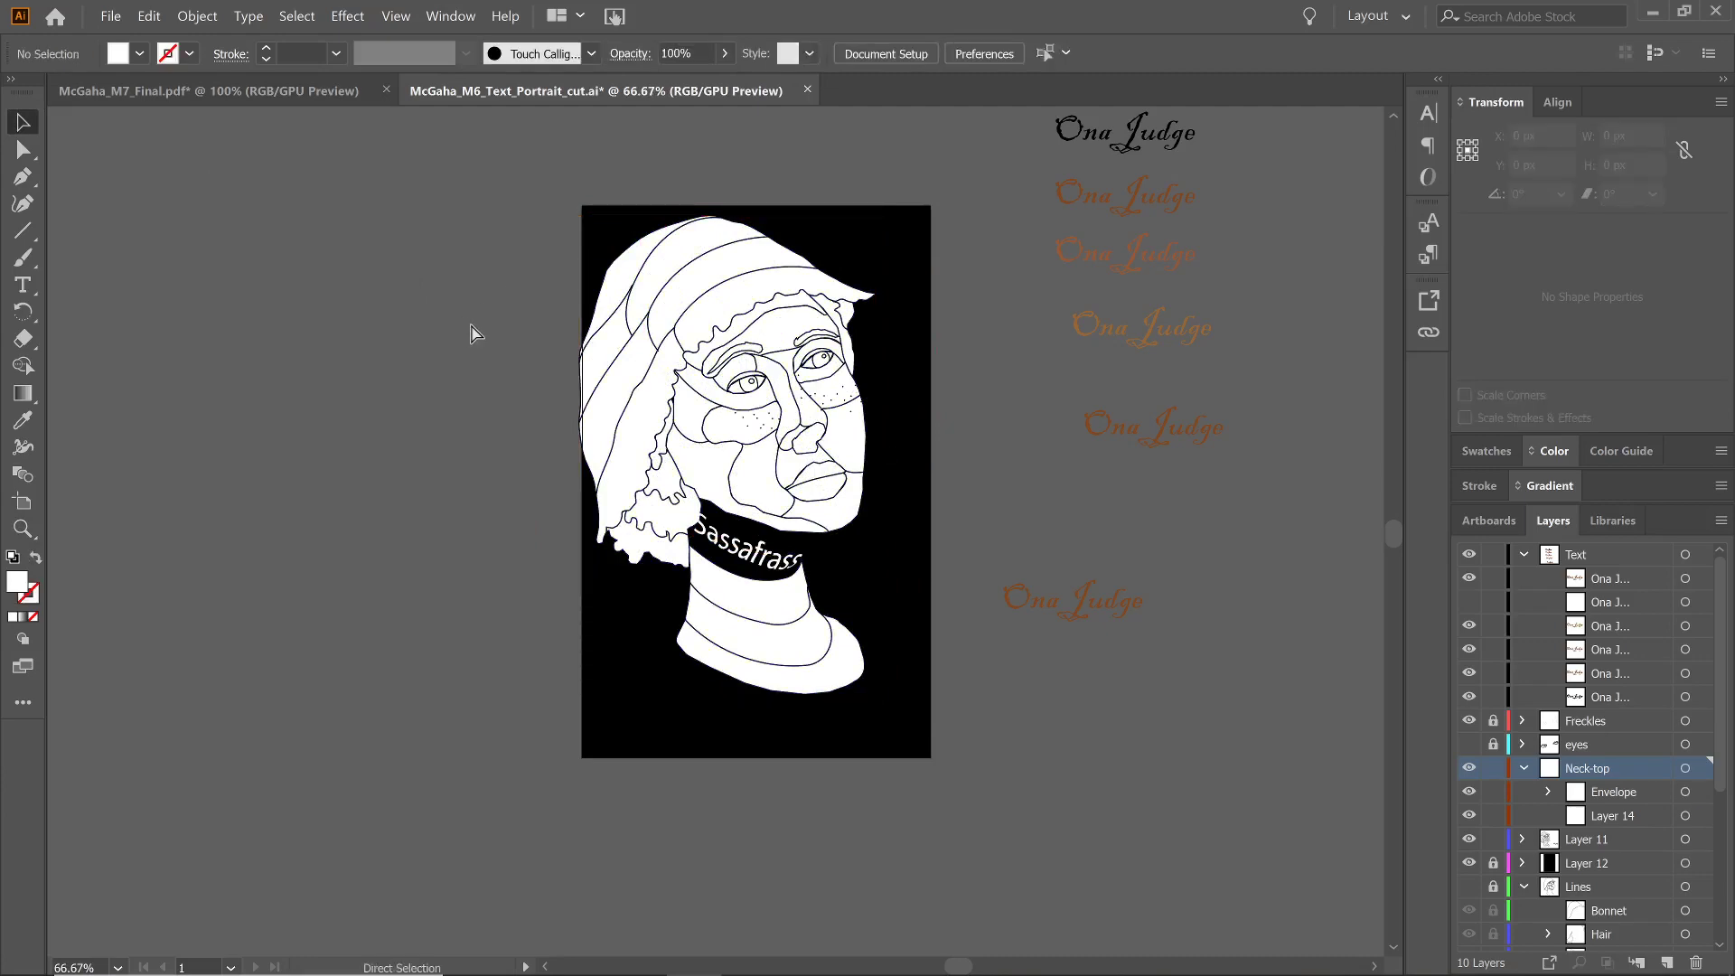
key(ctrl+z)
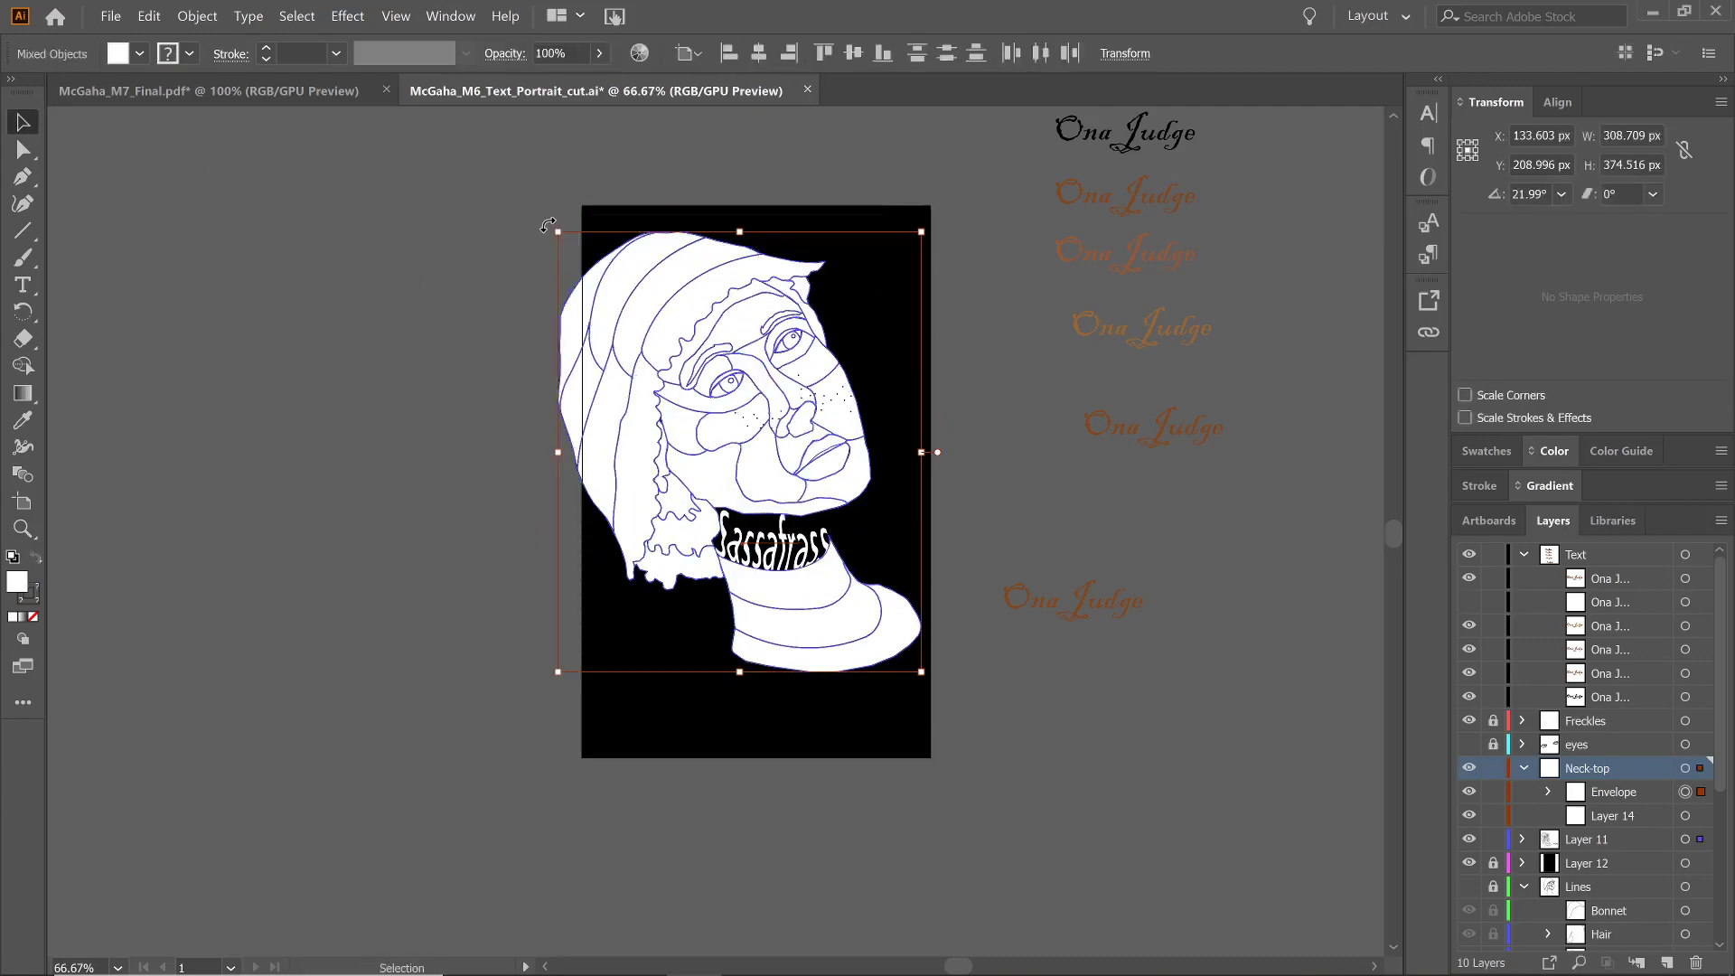
Rotate the selected portrait and warped text clockwise until the head stands upright on the artboard, and deselect them
drag(549, 224, 628, 195)
click(549, 479)
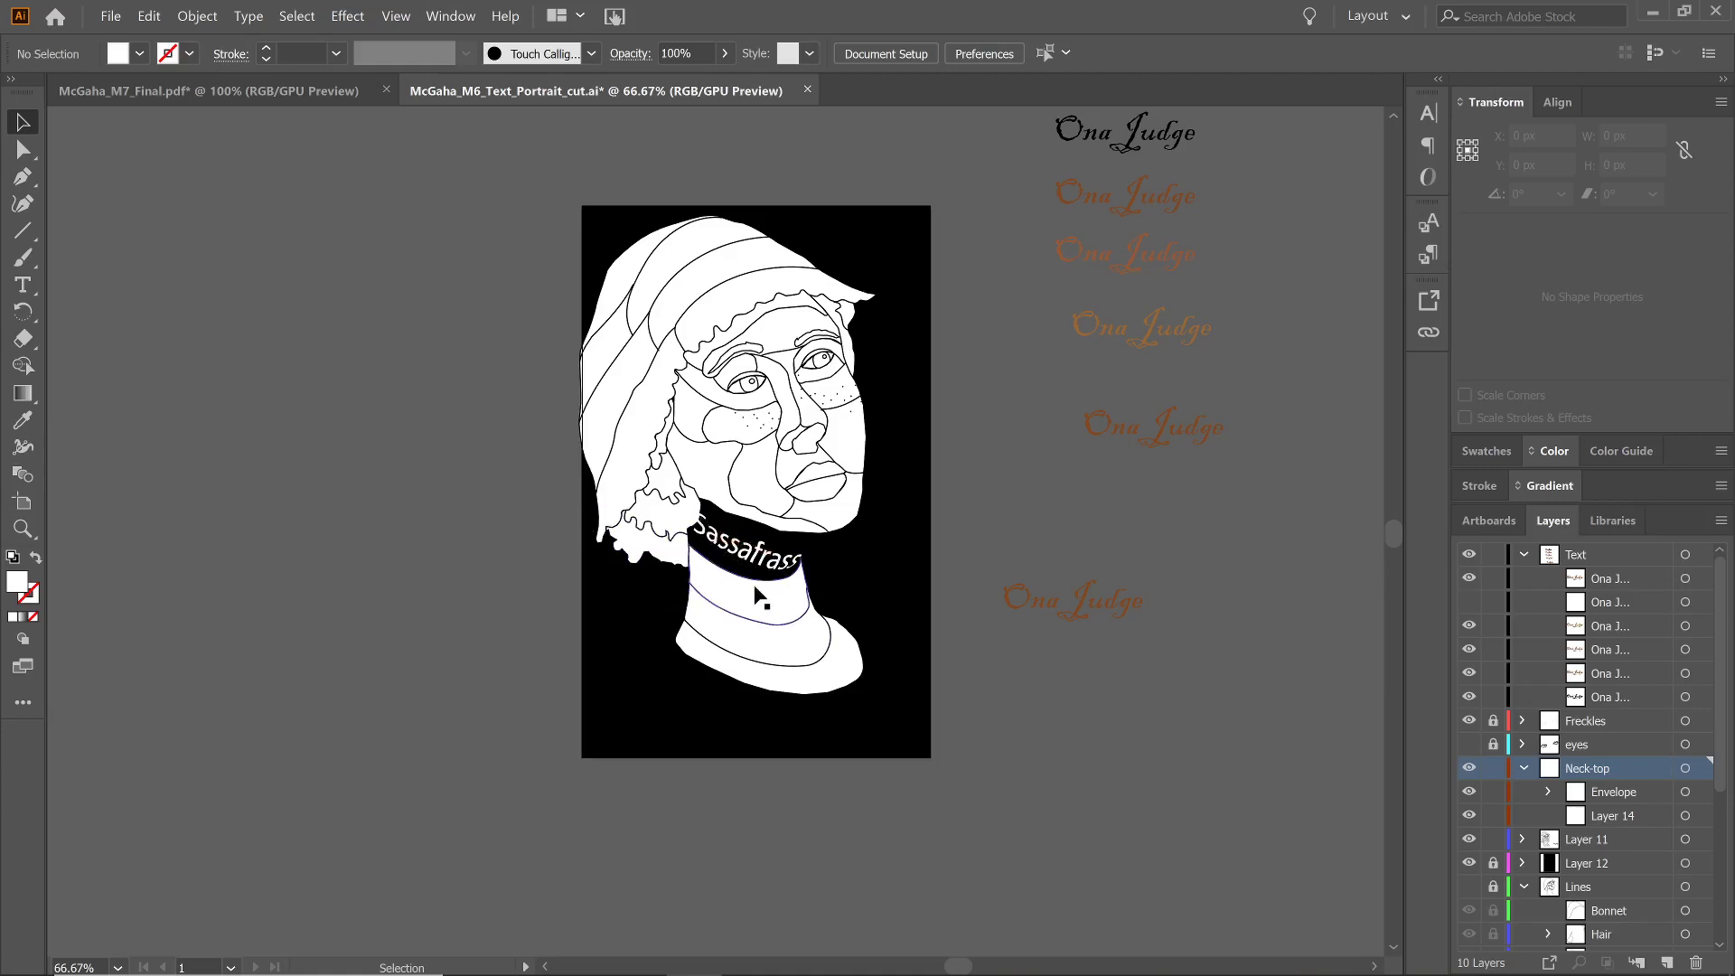
click(22, 529)
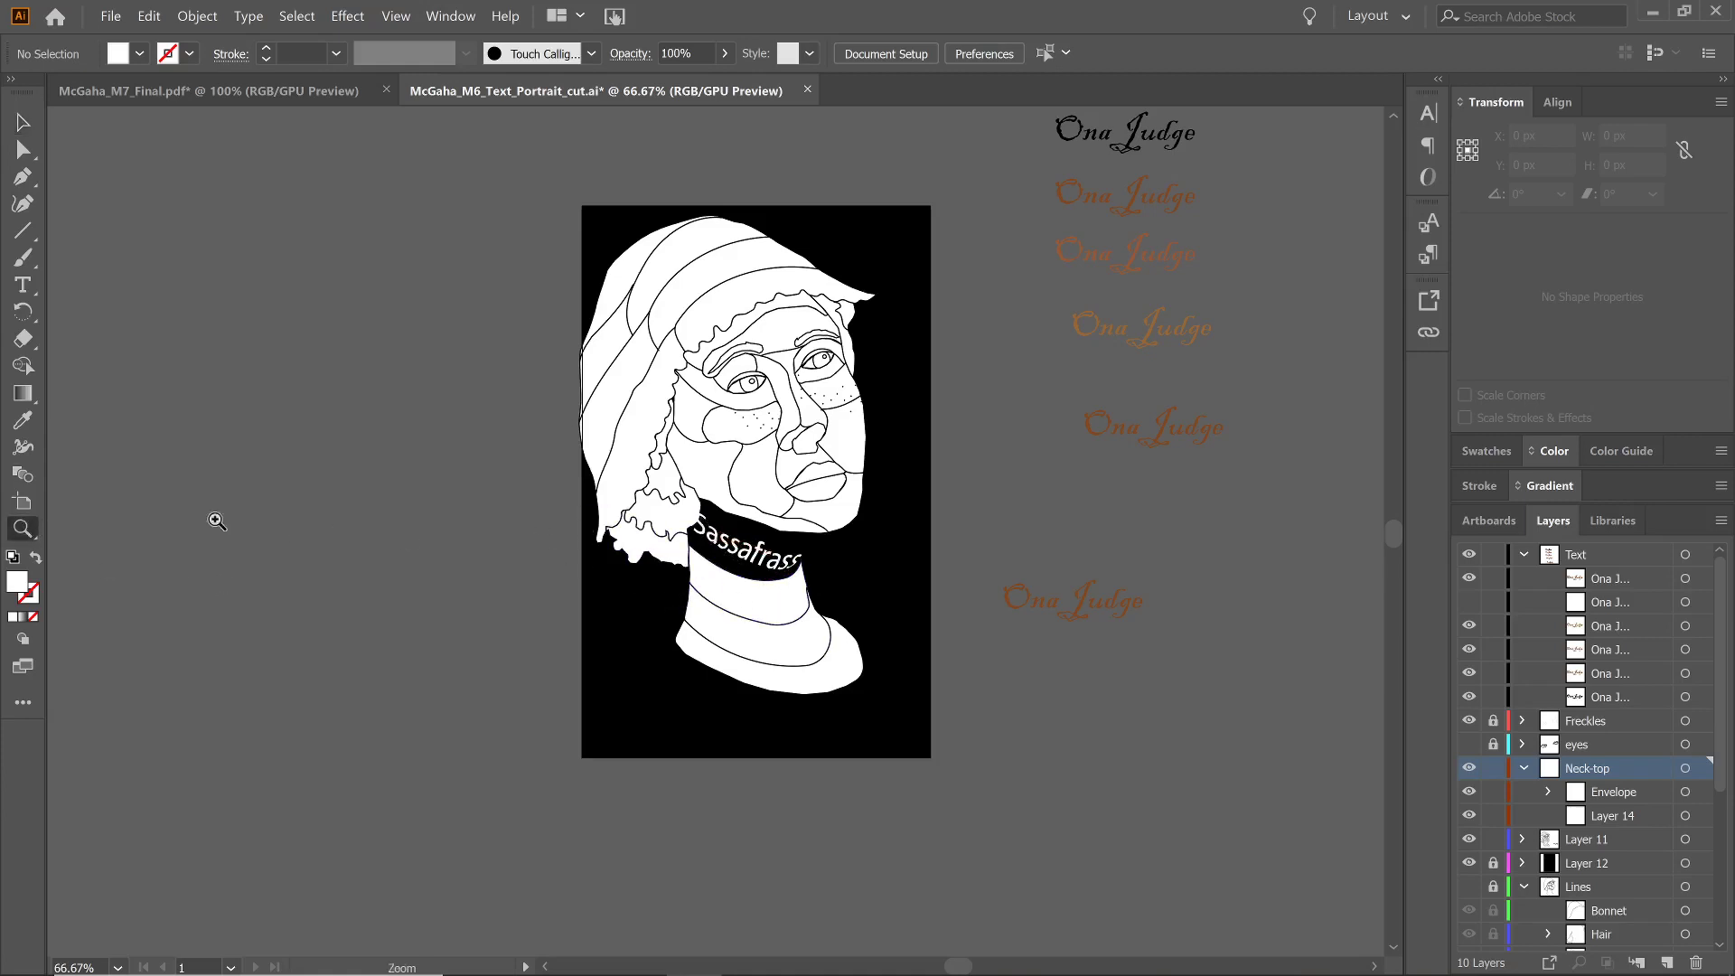
click(754, 650)
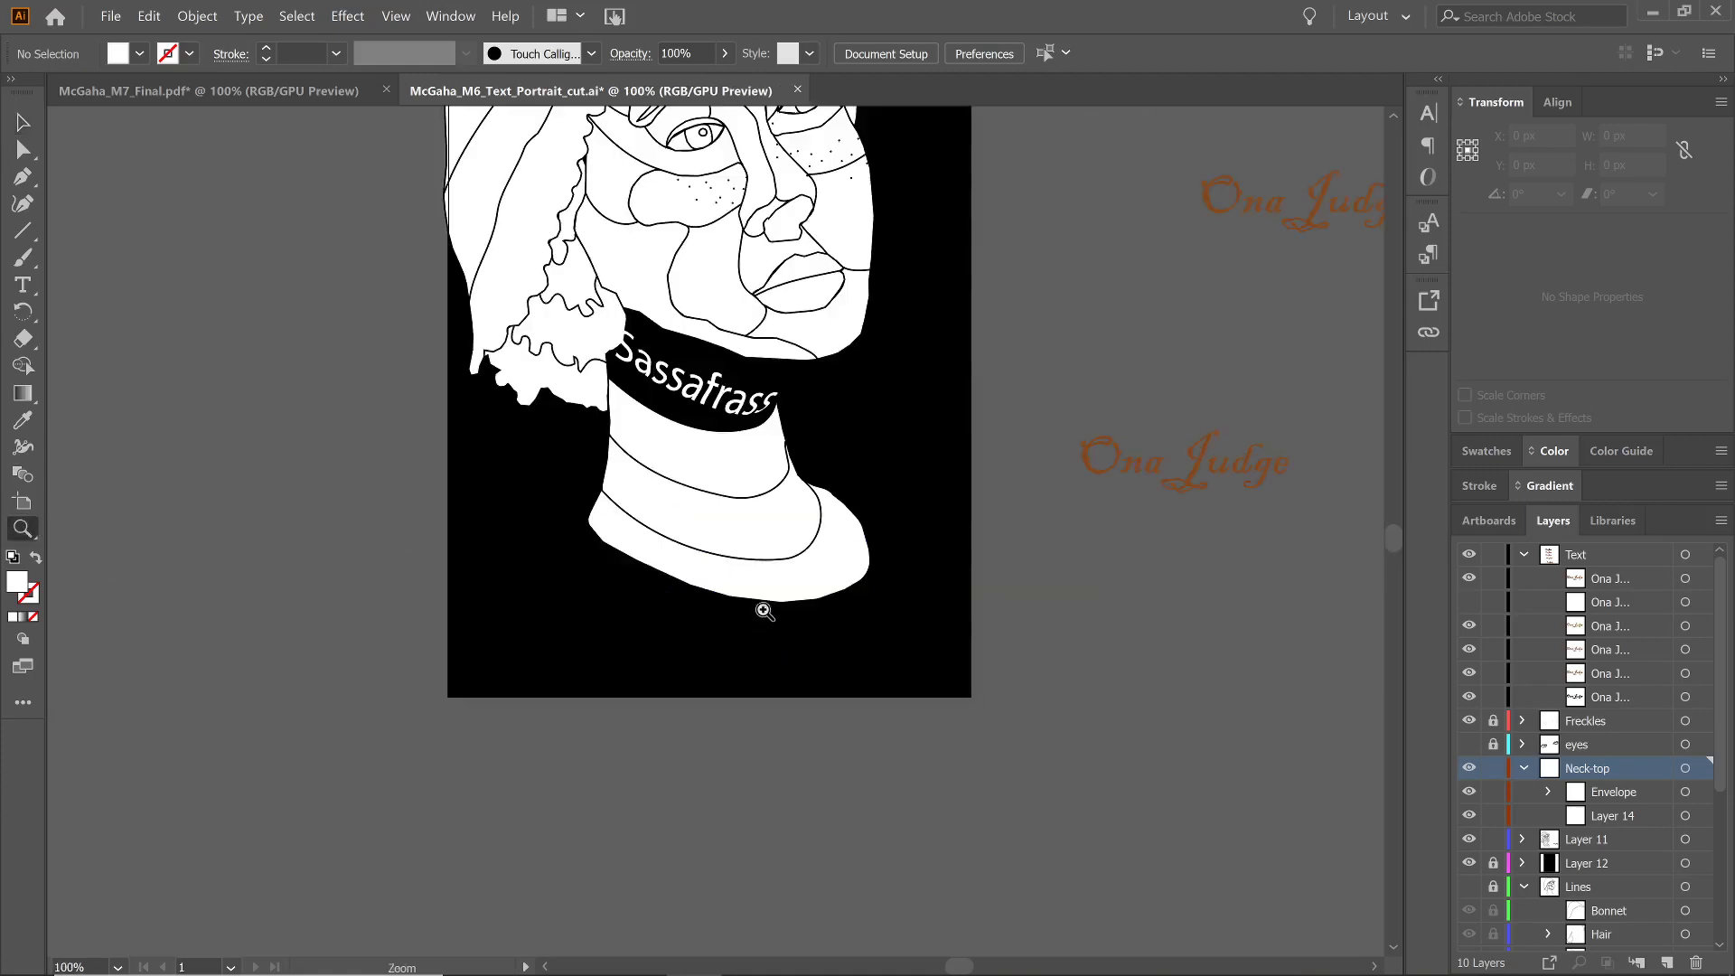
Look through the full tool collection for cutting tools and choose the Knife from the Eraser group
click(687, 479)
scroll(665, 498, up, 5)
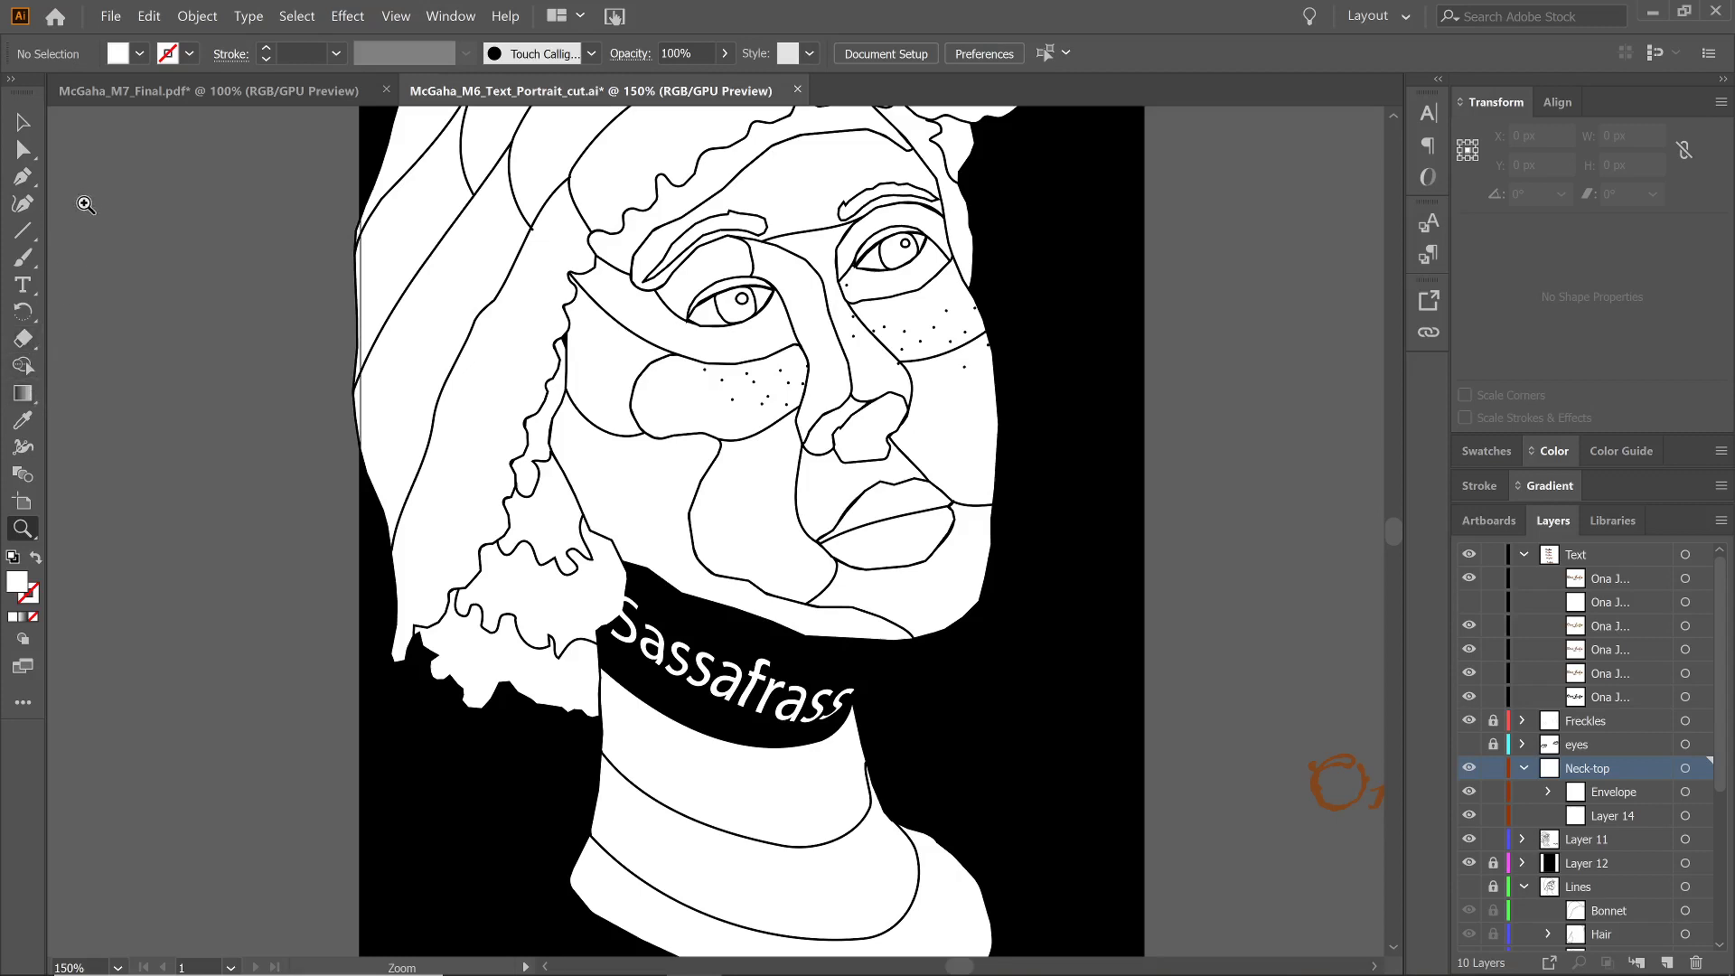
click(24, 704)
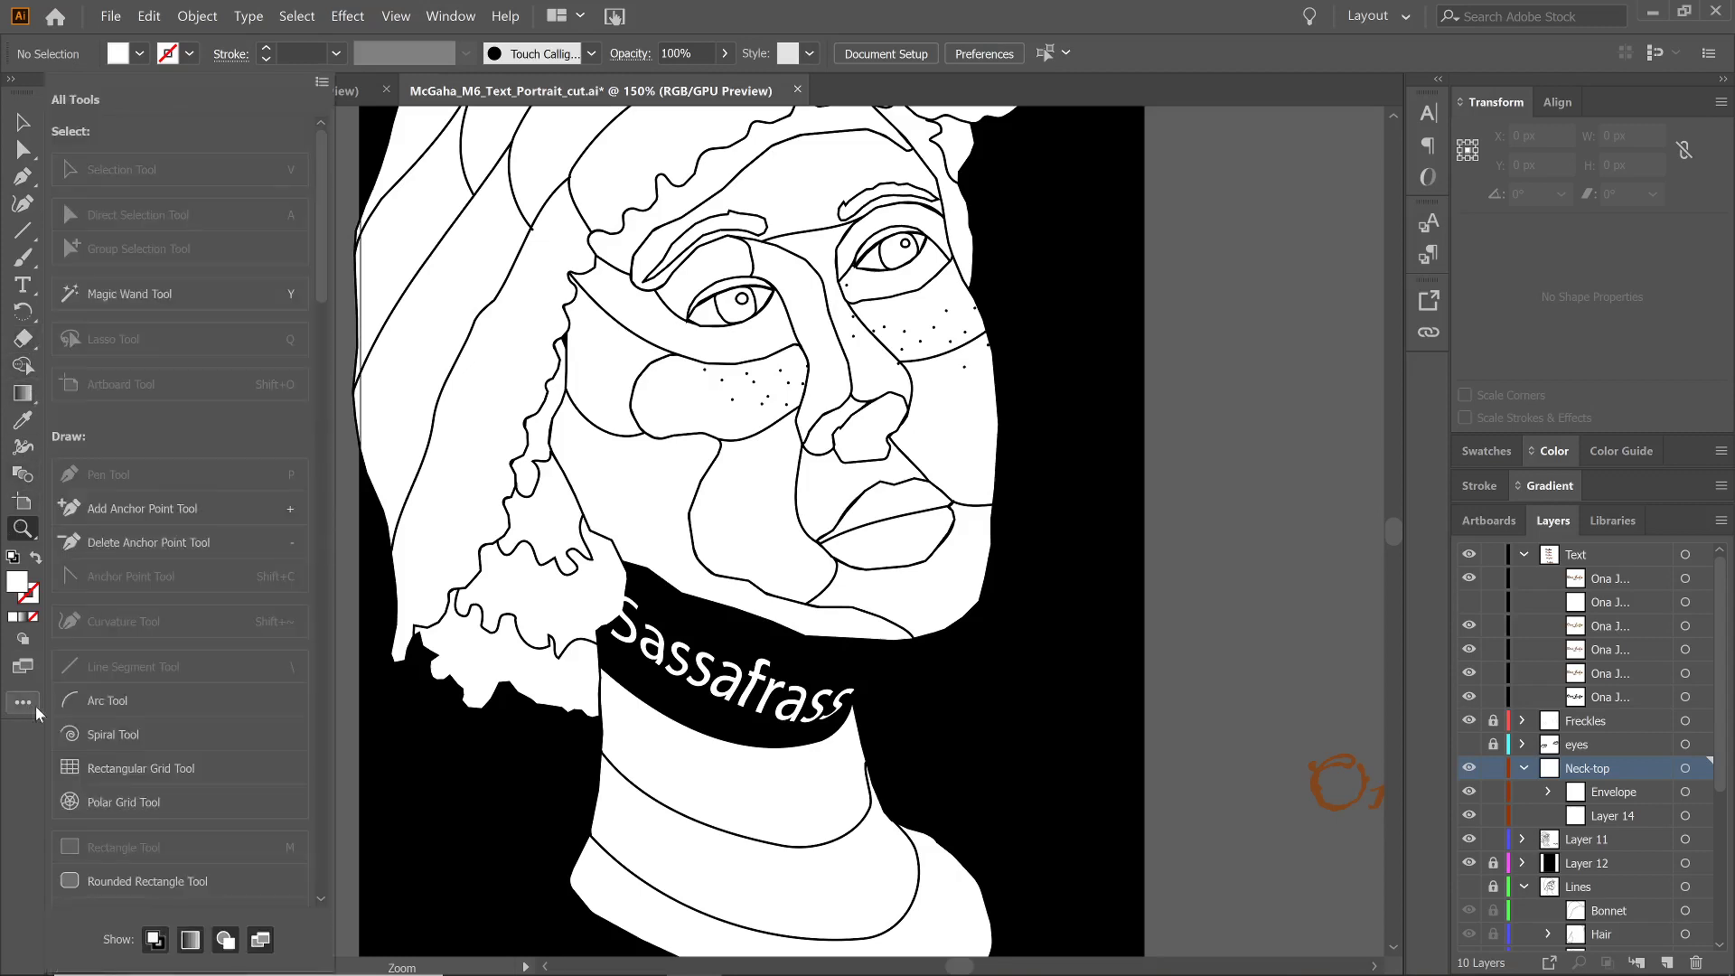
scroll(143, 562, down, 5)
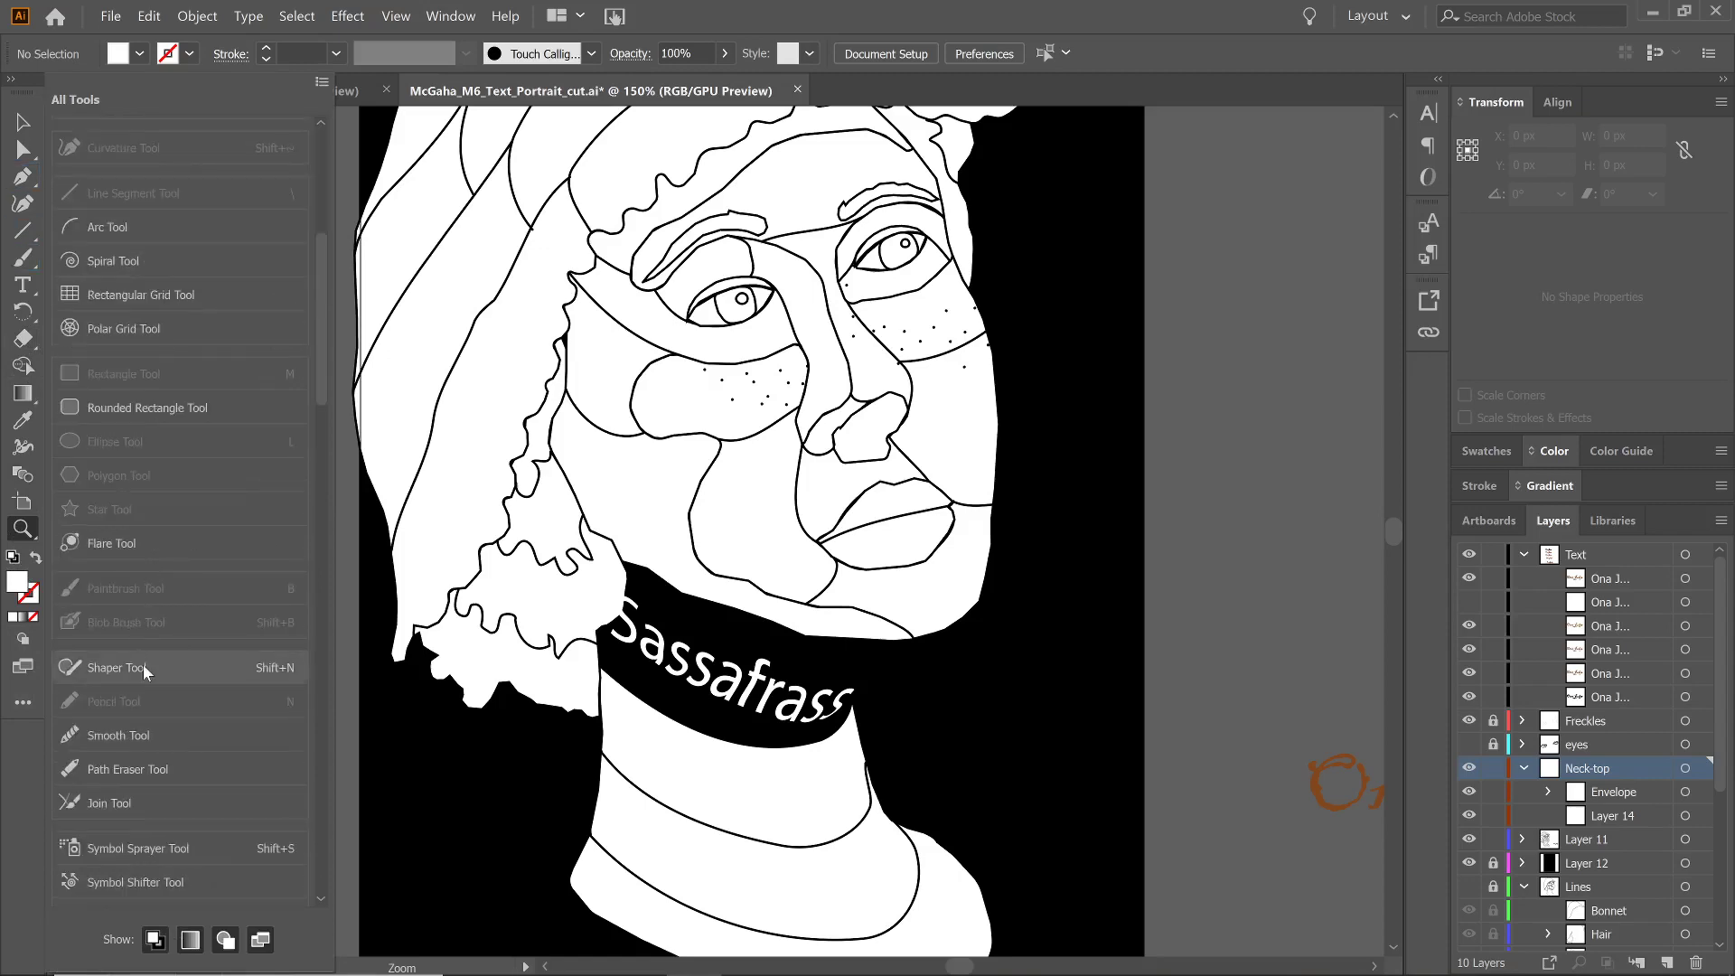
scroll(144, 670, up, 6)
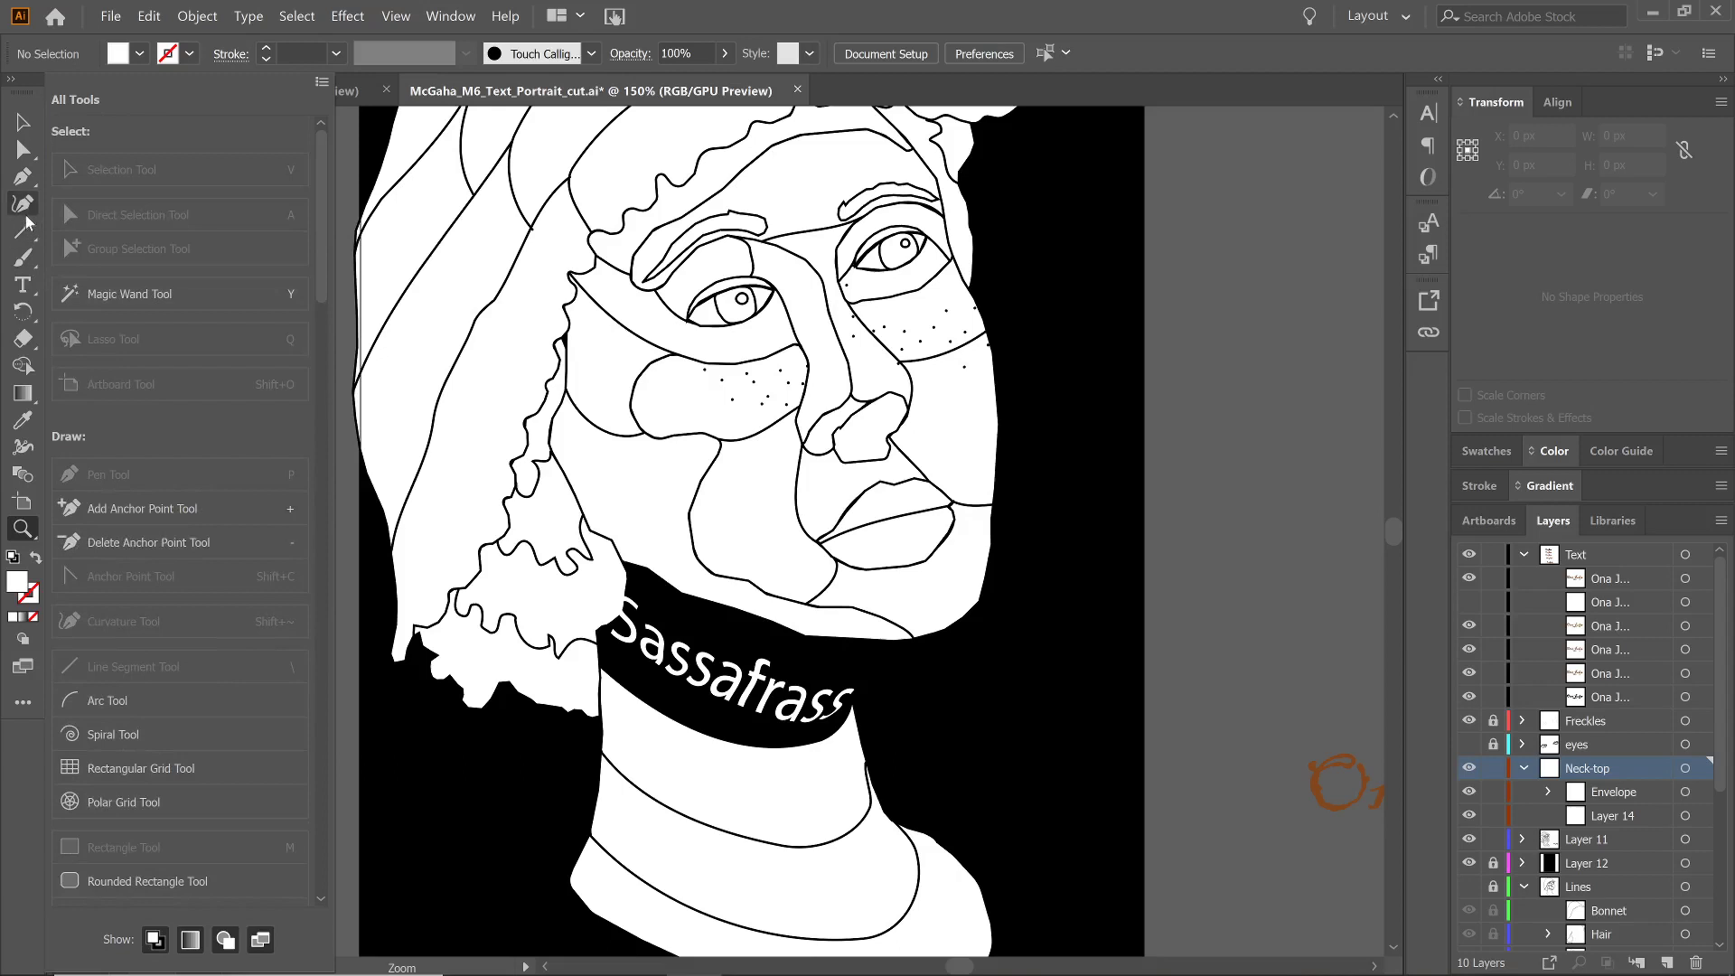
click(24, 341)
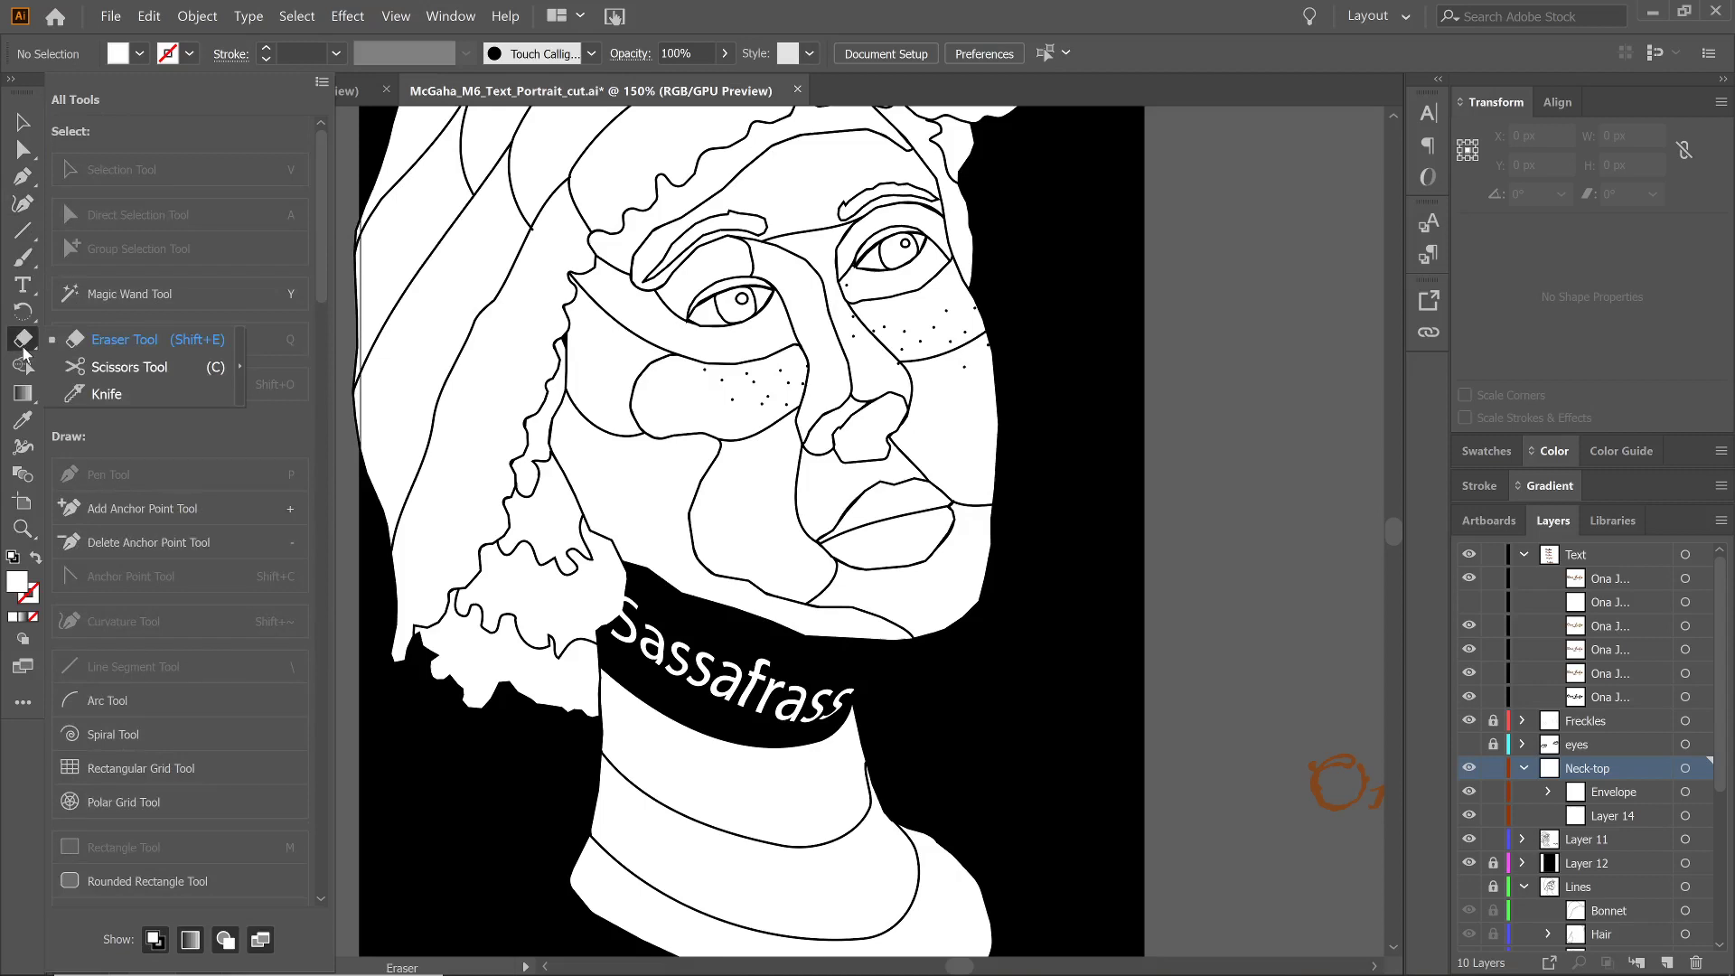
click(96, 395)
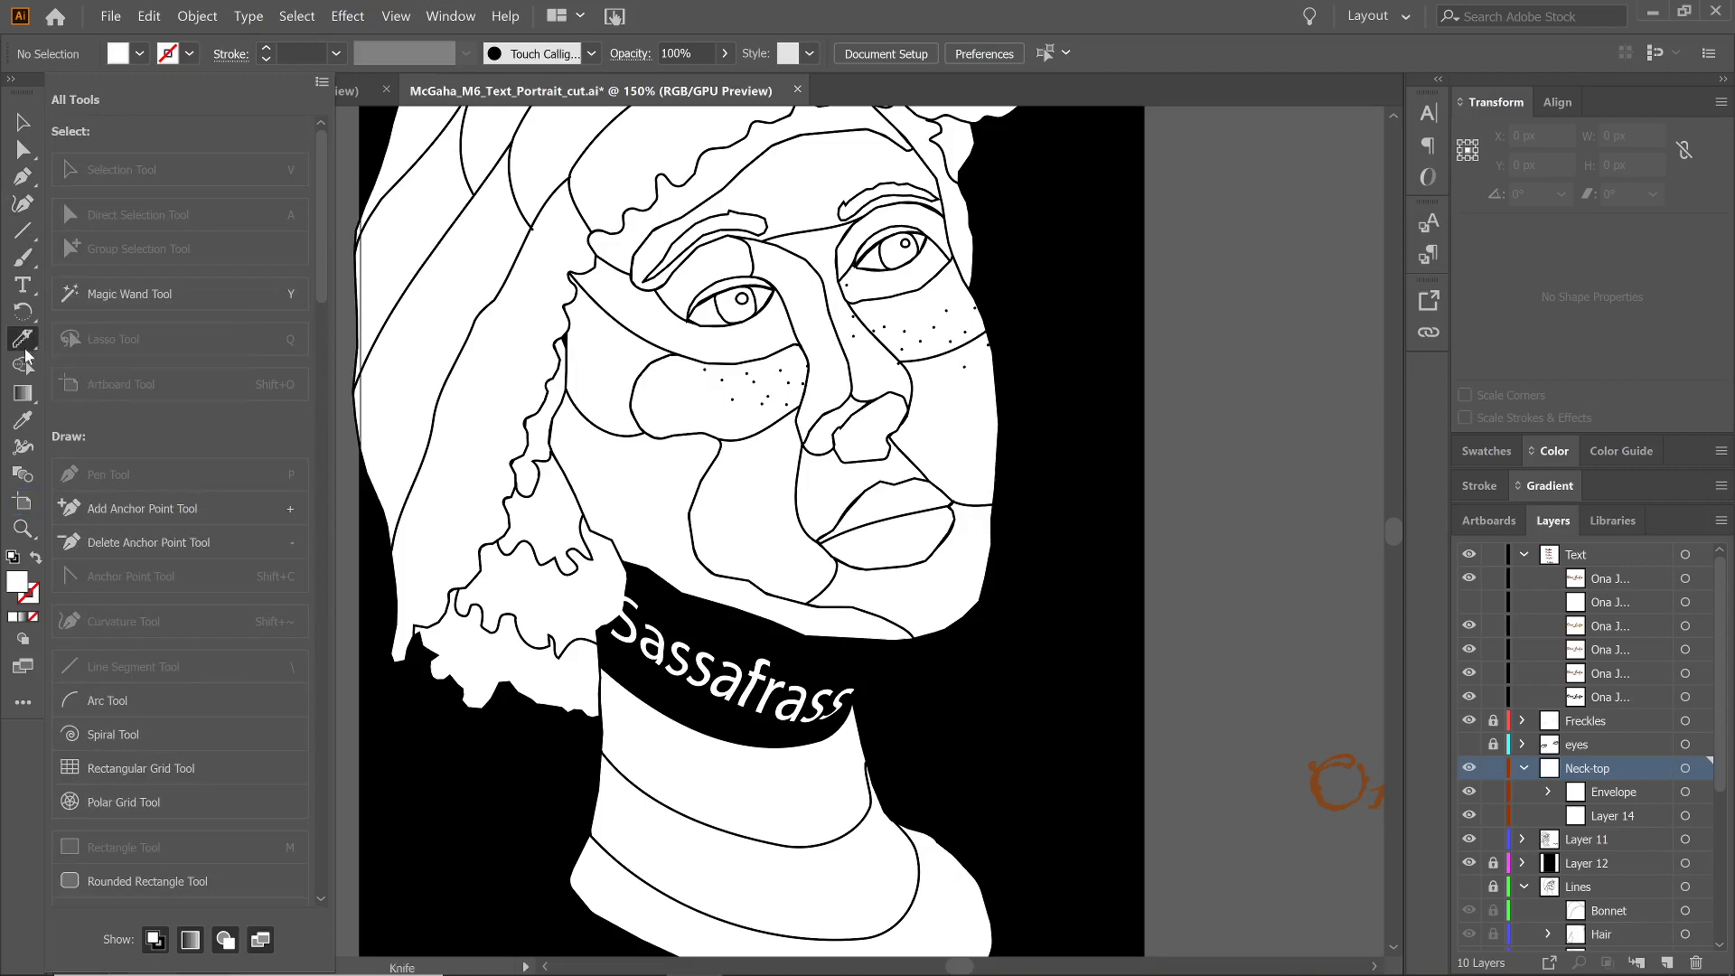
click(23, 704)
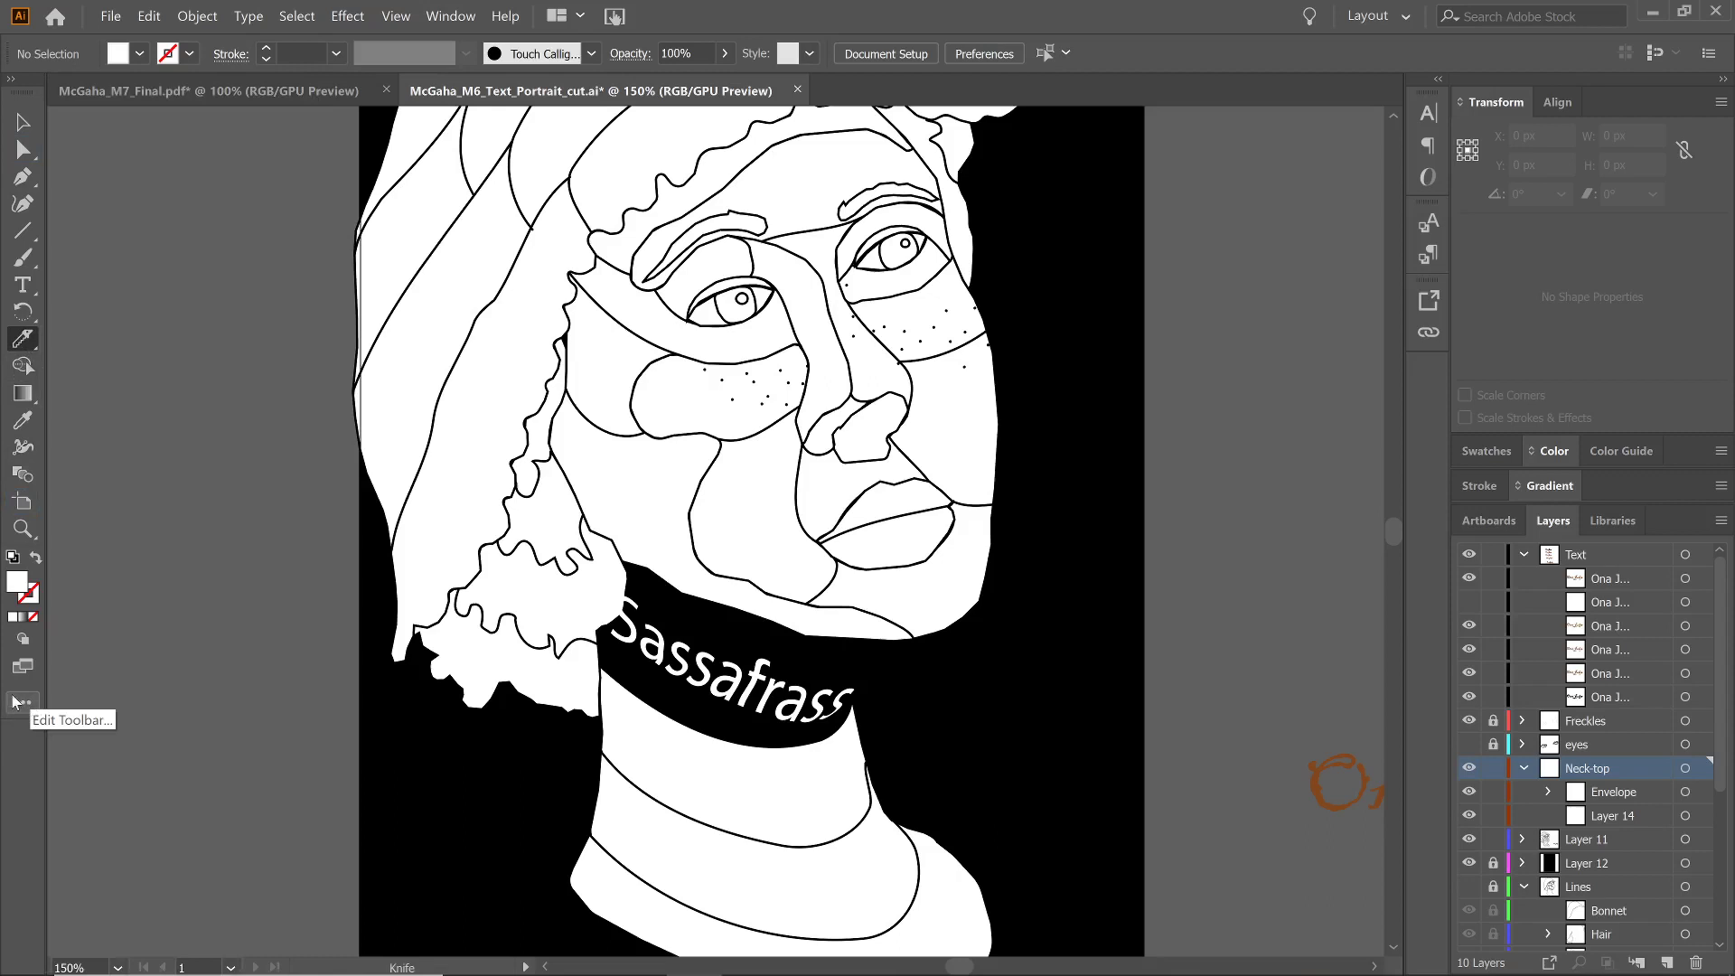
click(18, 703)
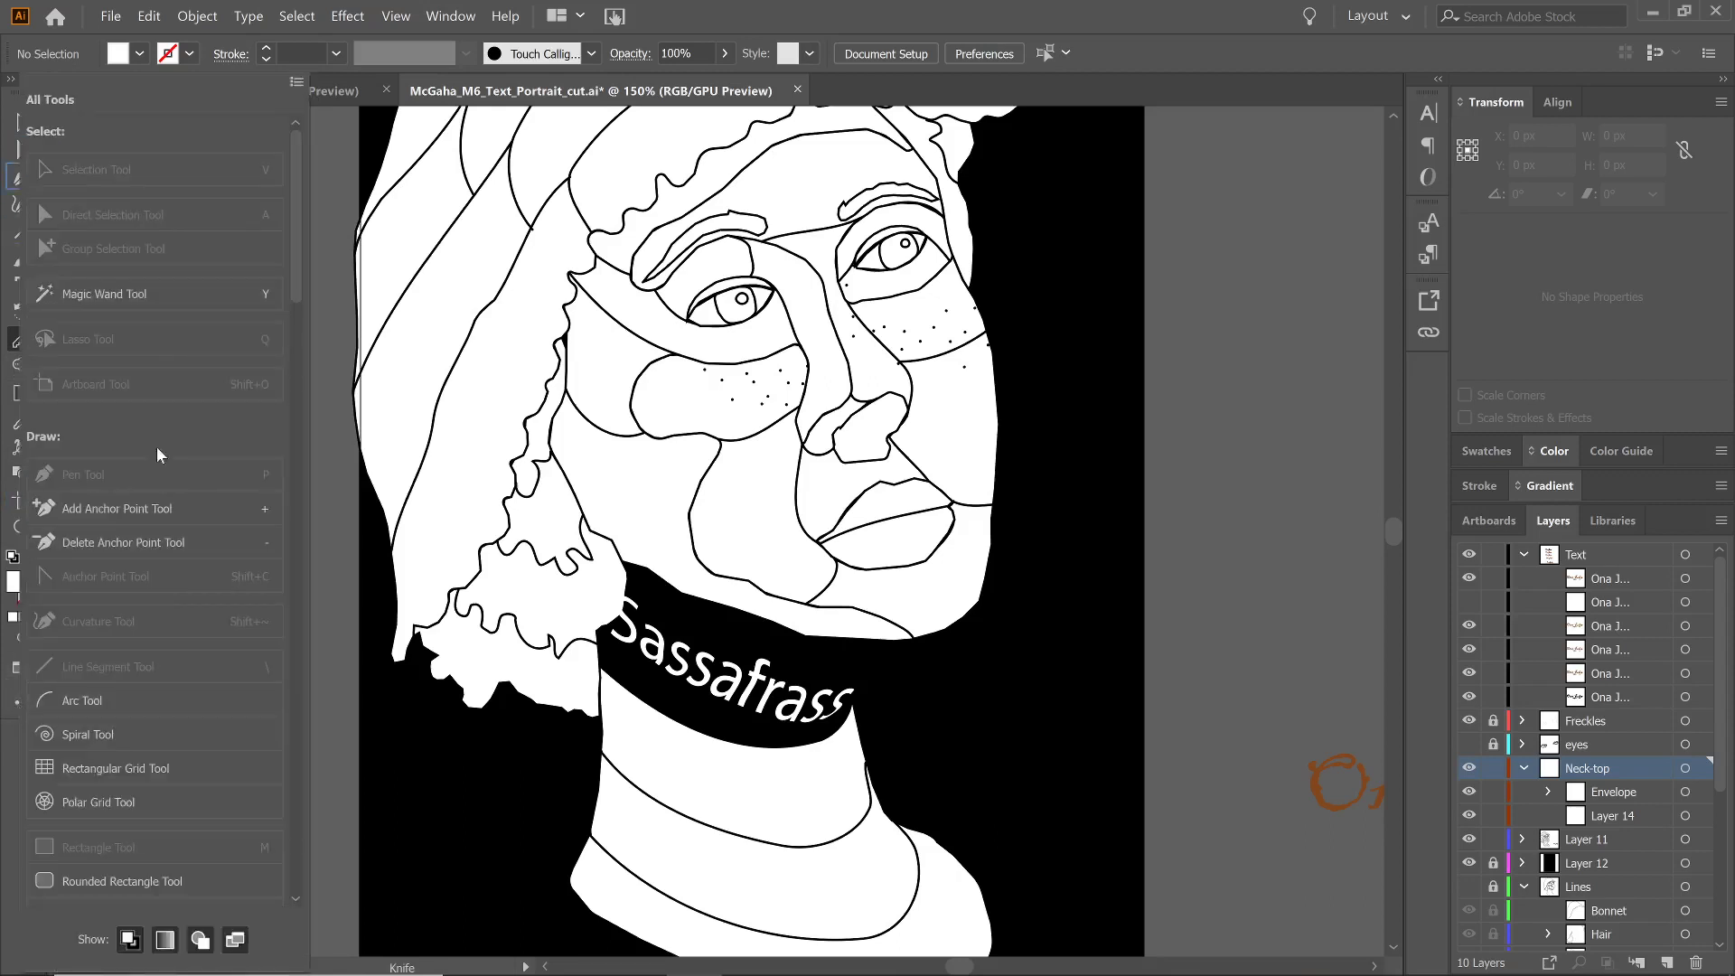
click(8, 705)
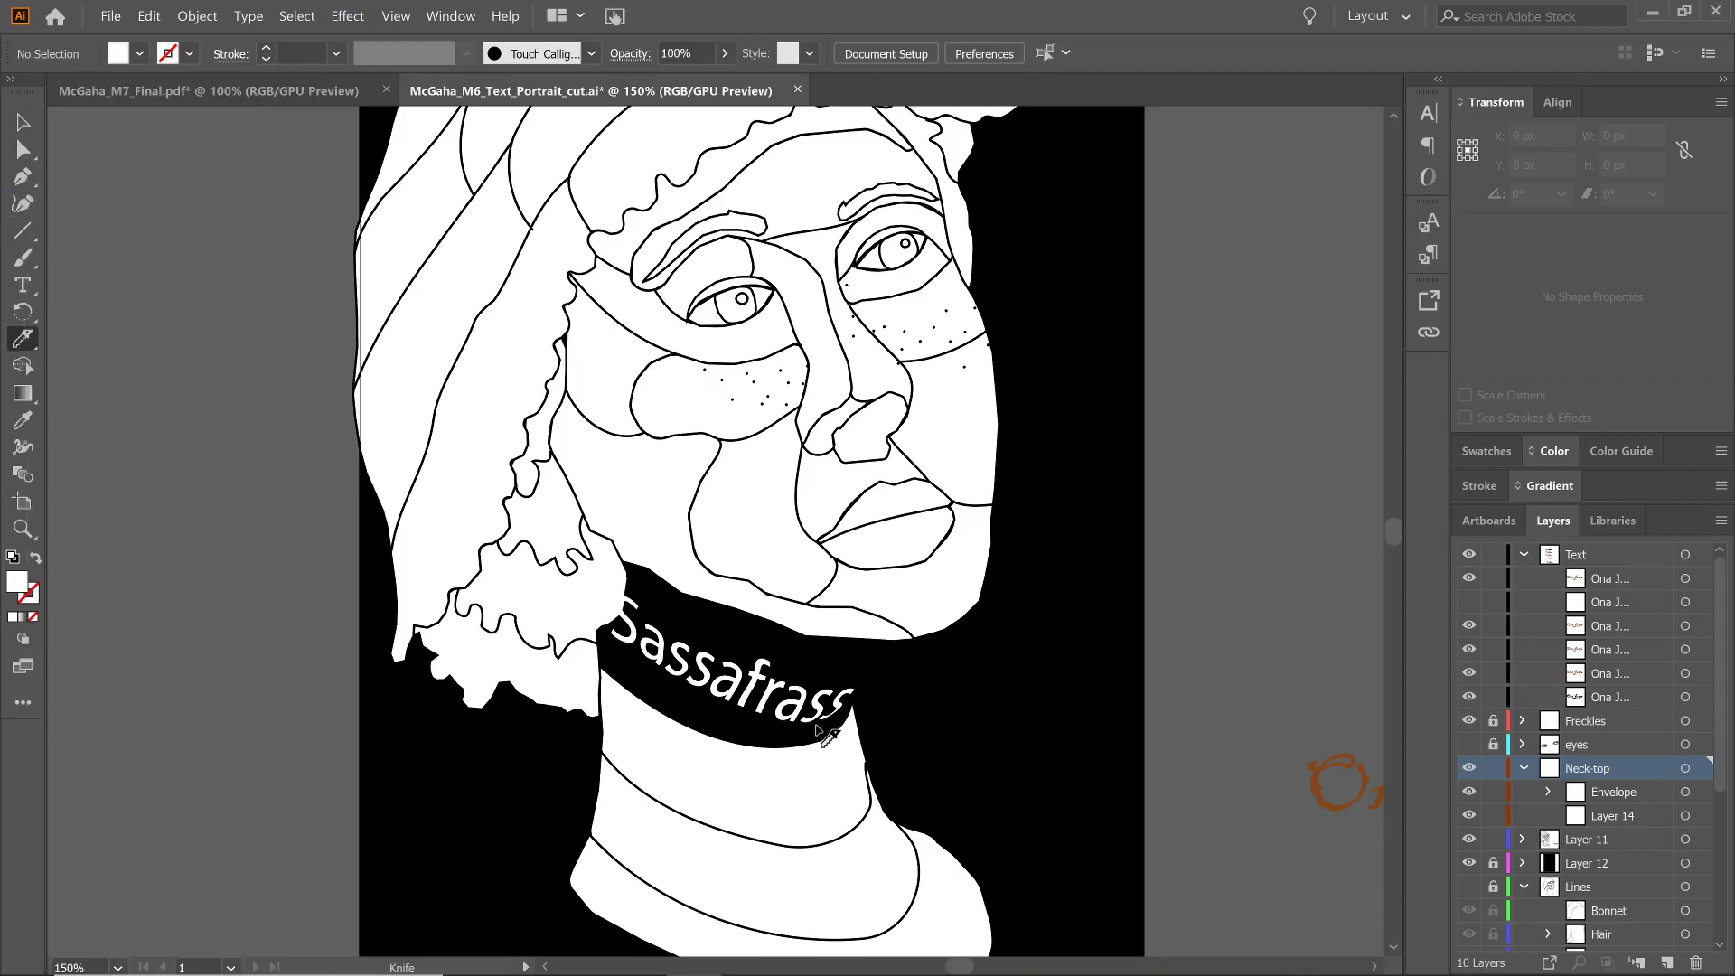
Cut the white neck band directly below Sassafrass in two with the Knife, following a curve parallel to its edges
scroll(637, 673, up, 3)
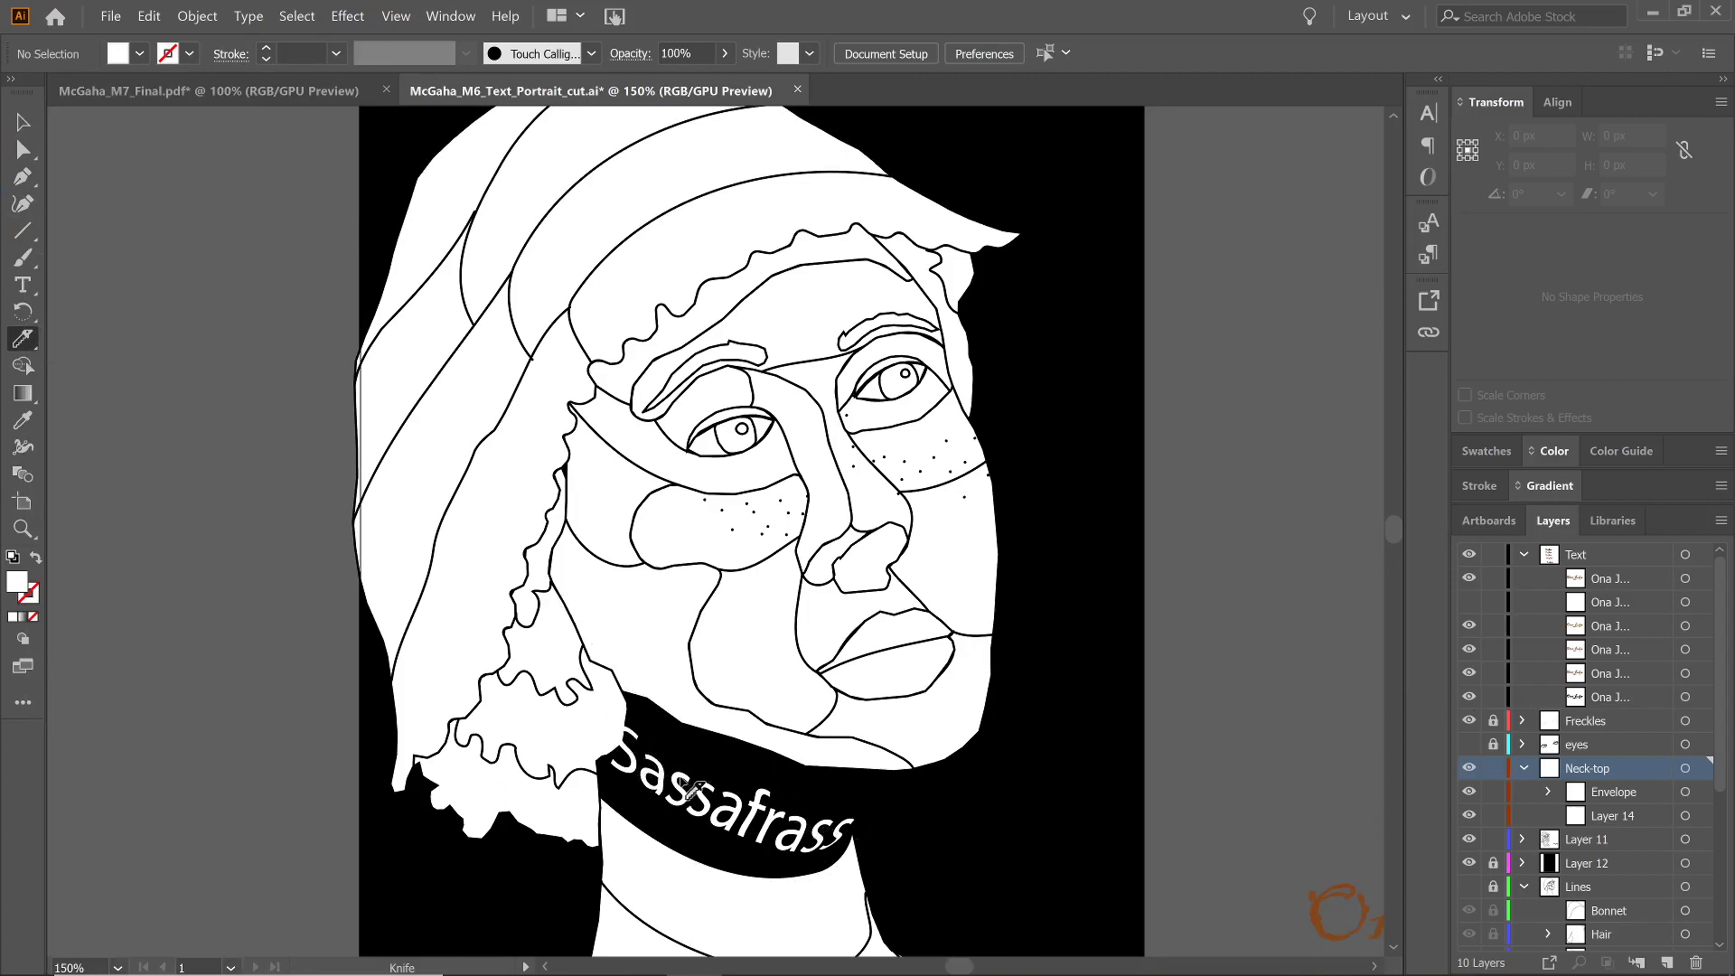
scroll(711, 803, down, 3)
scroll(705, 800, down, 3)
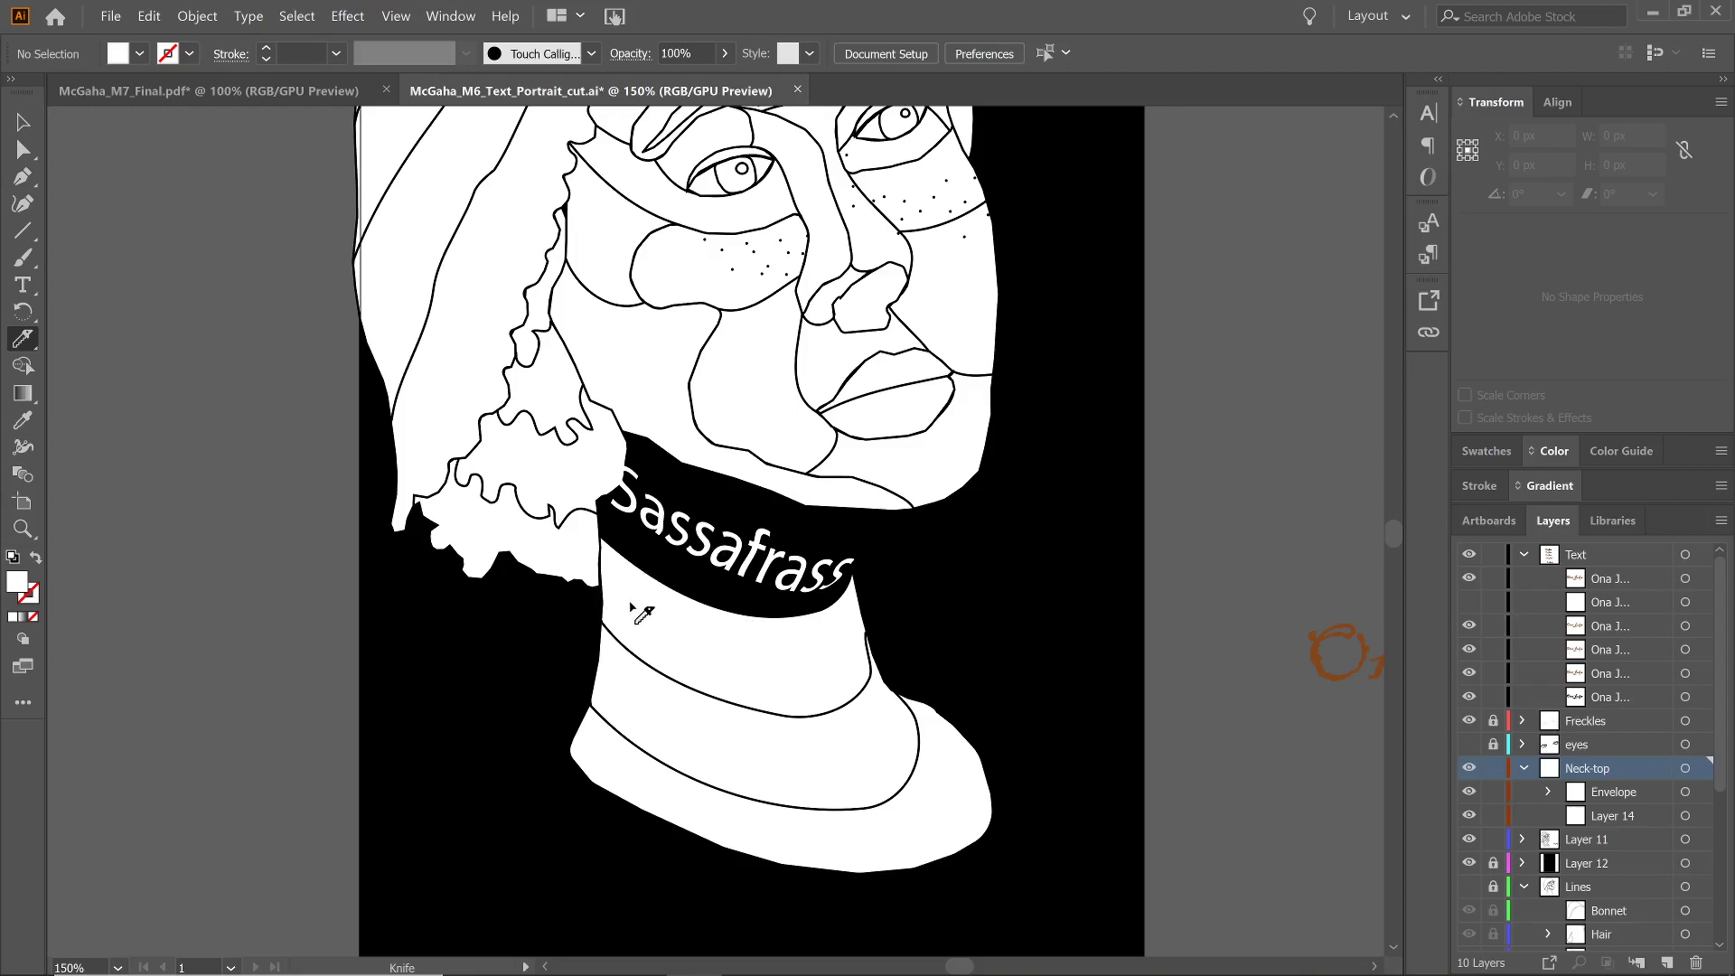
click(24, 122)
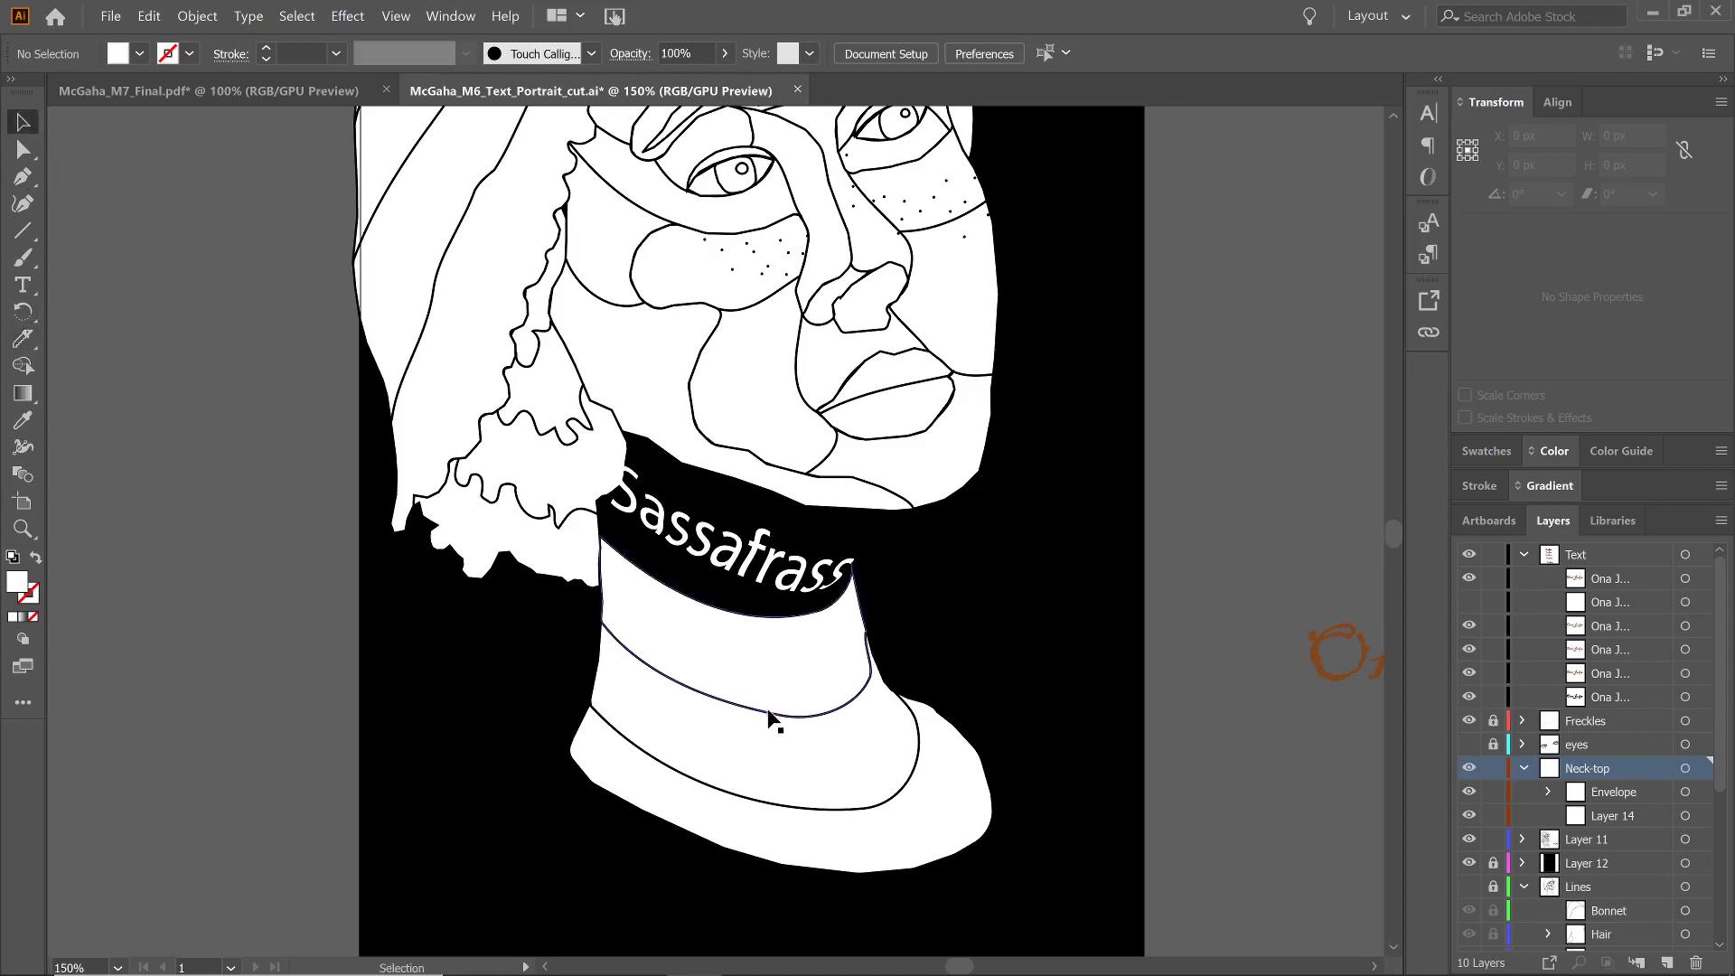
click(736, 644)
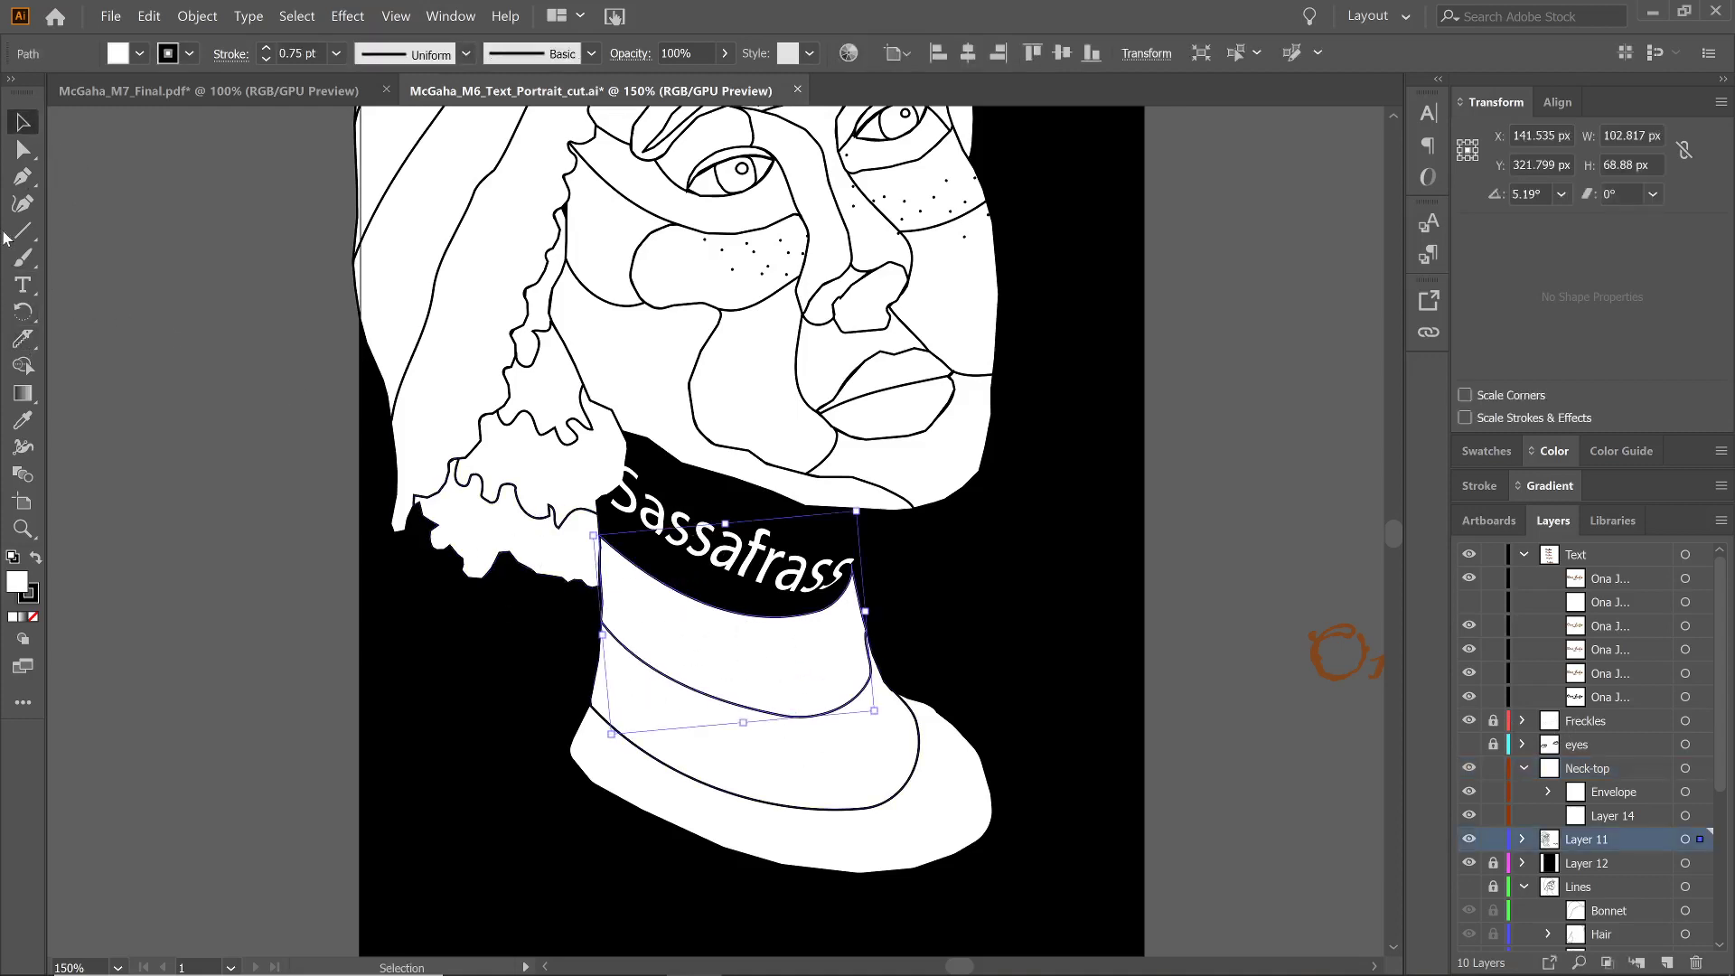
click(23, 338)
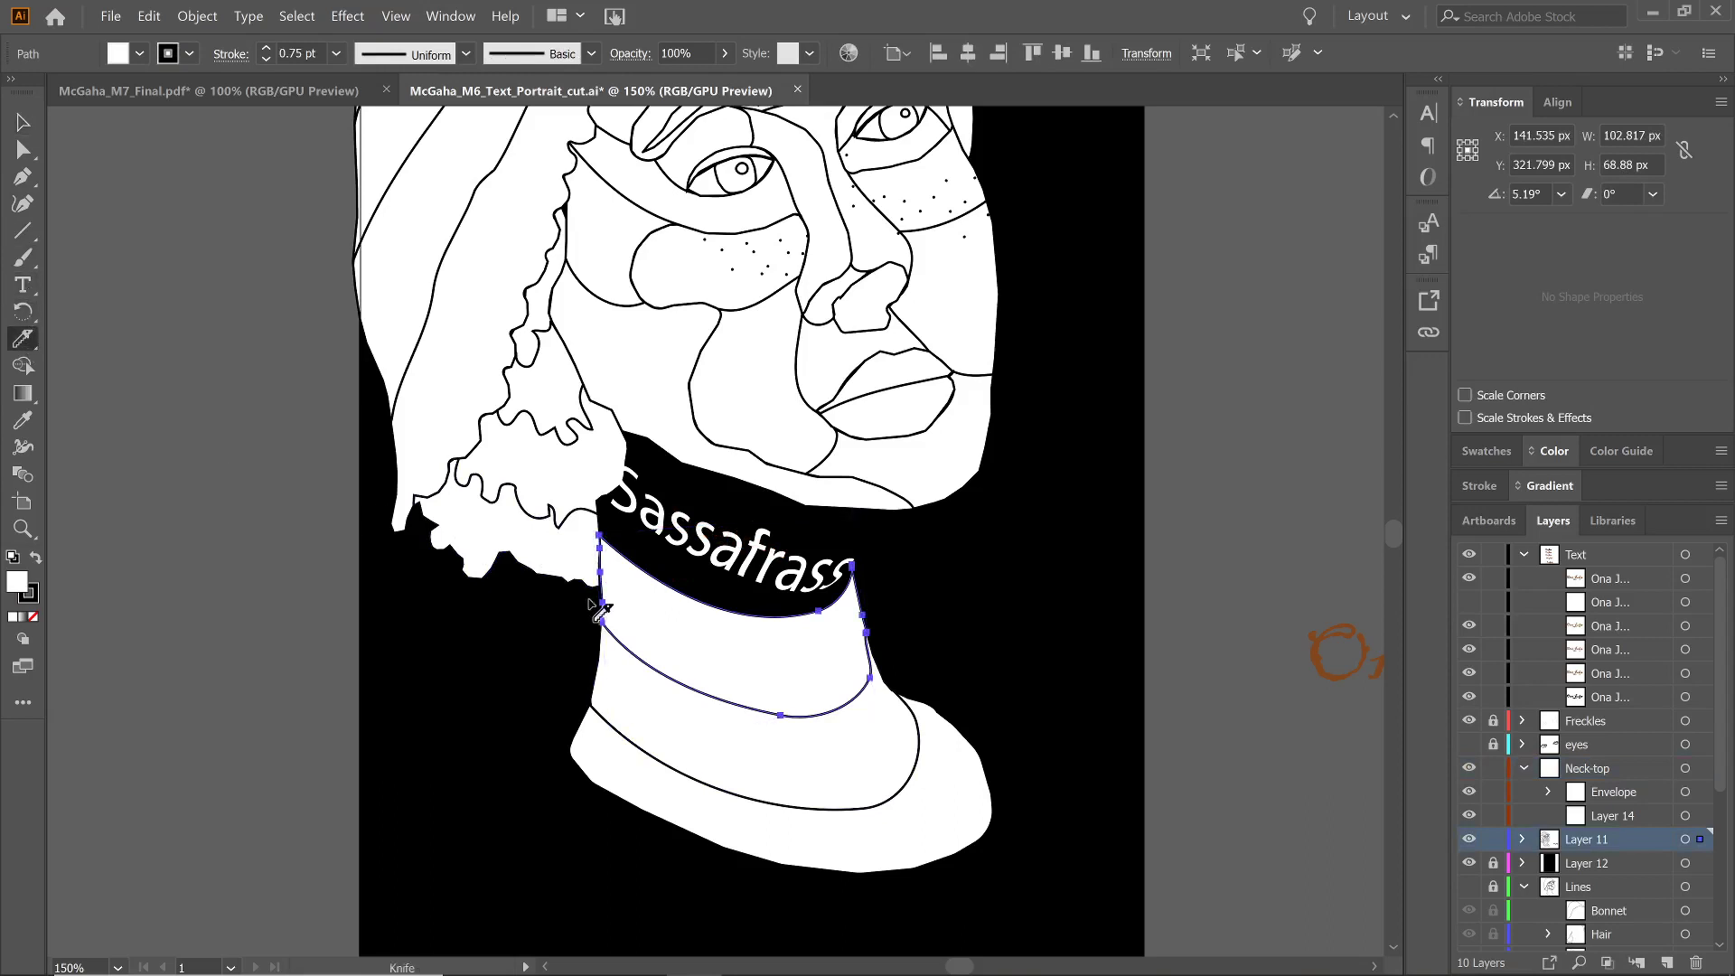
mouse_move(603, 590)
mouse_down()
mouse_move(714, 649)
mouse_move(795, 665)
mouse_move(857, 653)
mouse_move(877, 610)
mouse_up()
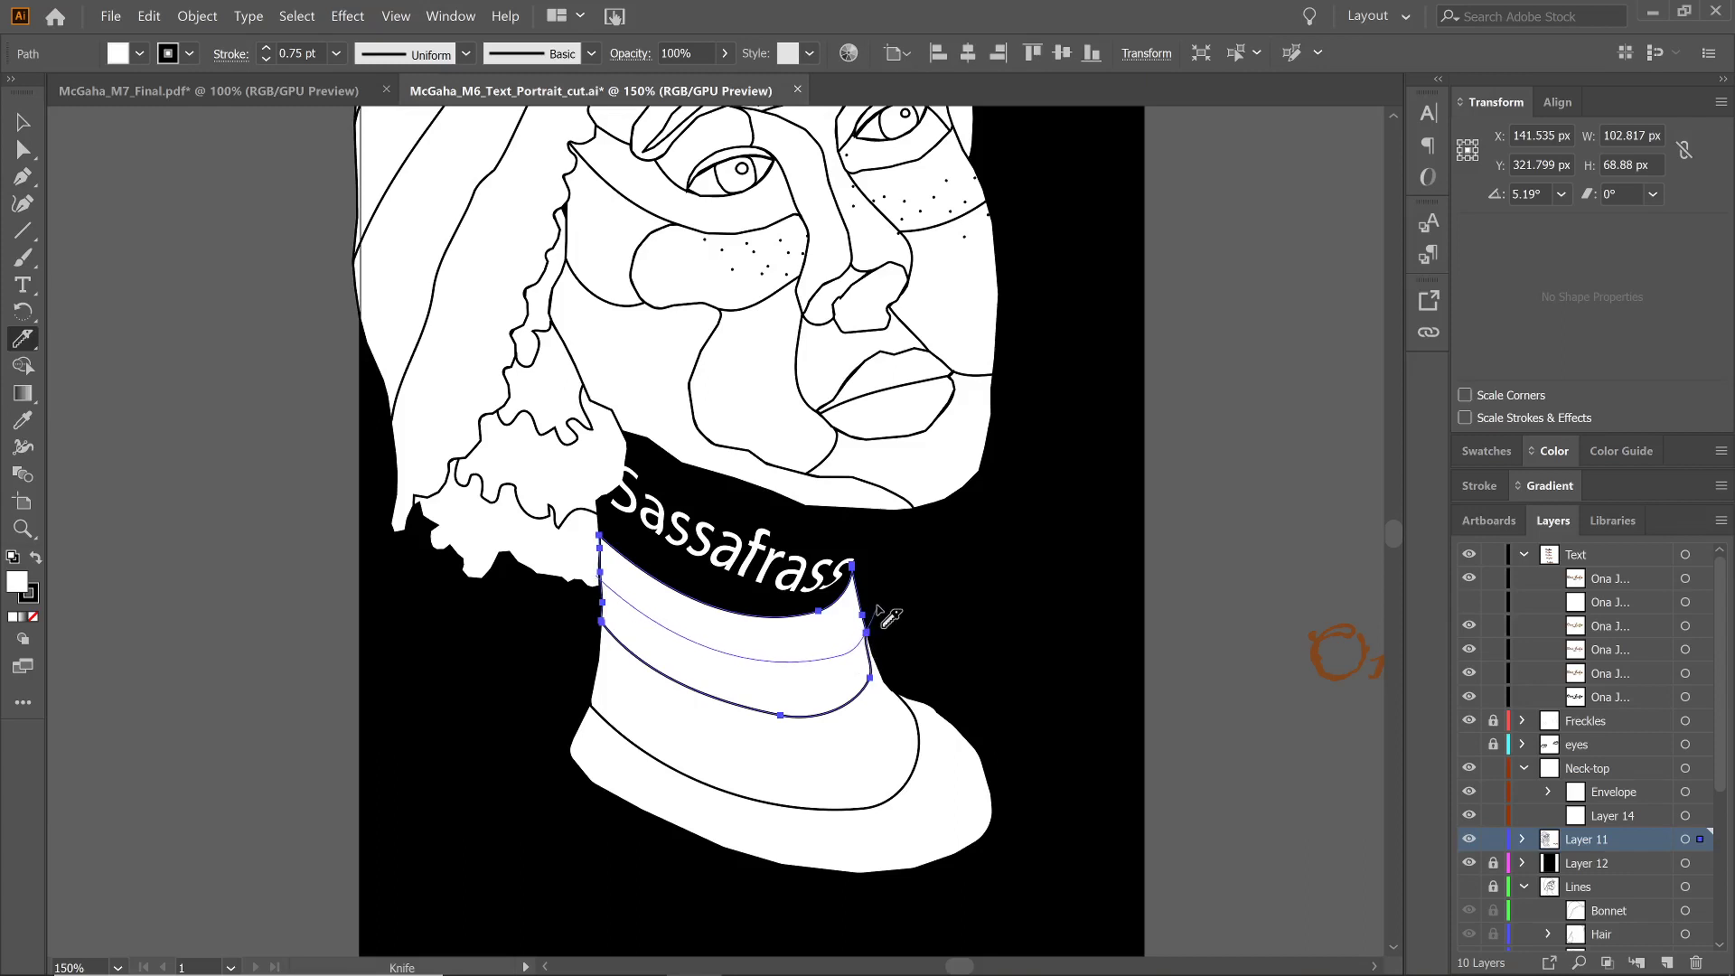
drag(881, 613, 876, 604)
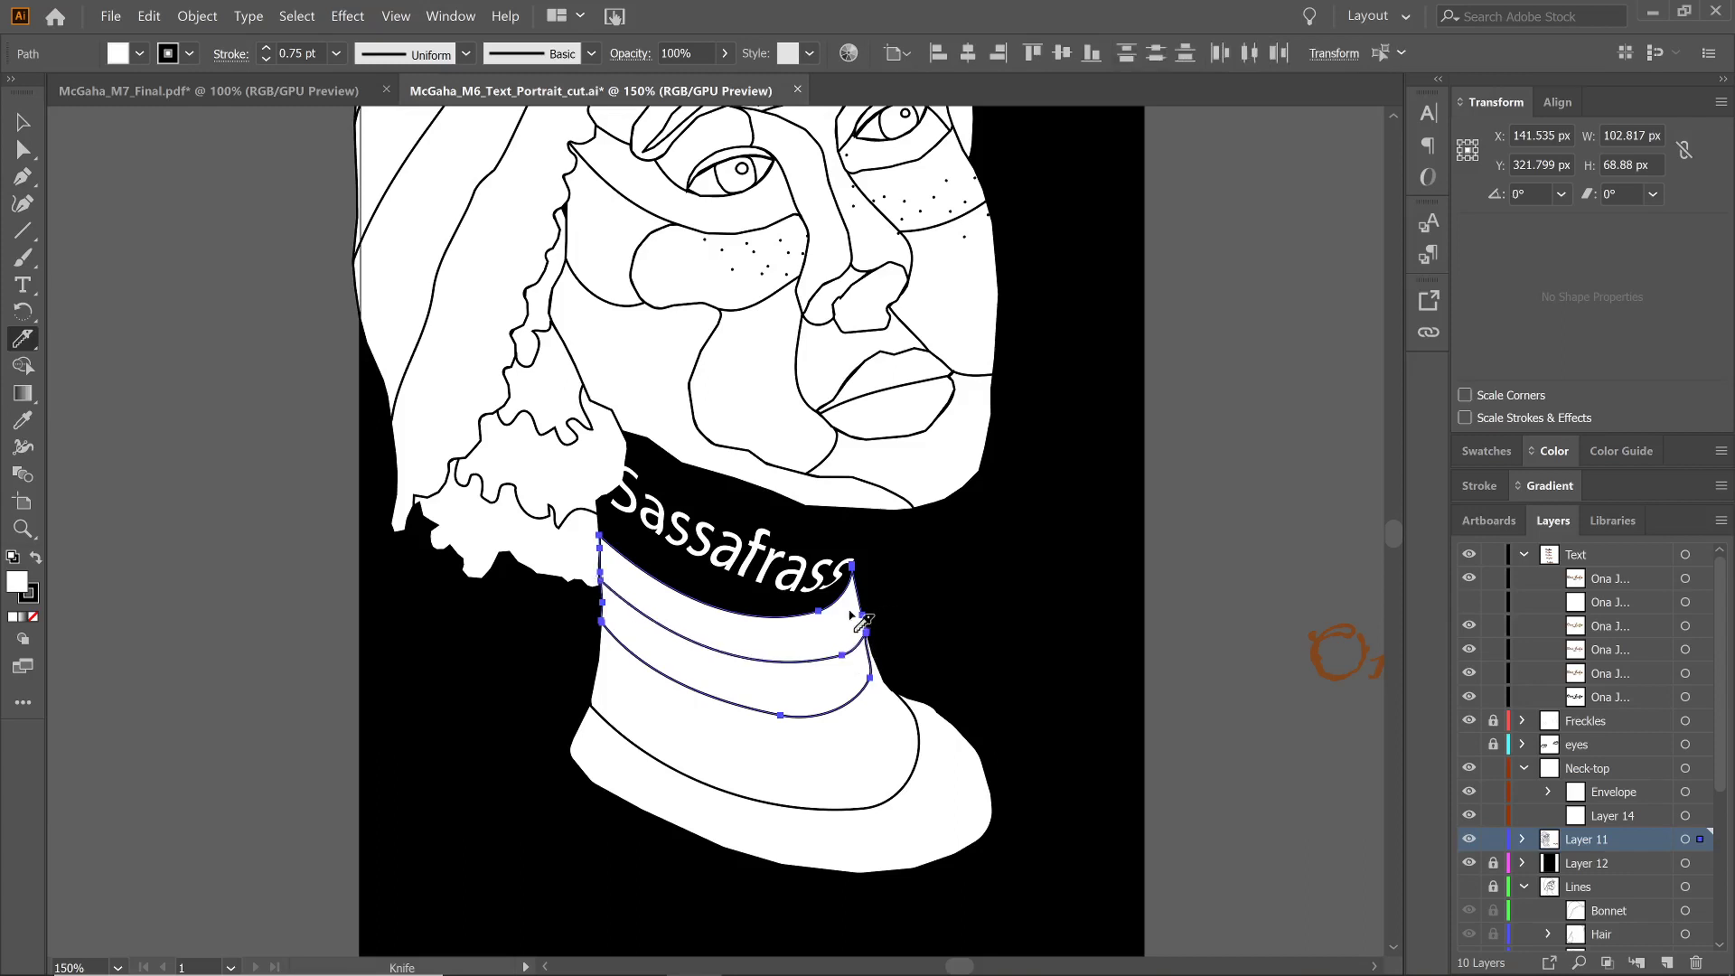
Check the cut by selecting the two halves of the neck band in turn, ending with the upper strip selected
click(21, 122)
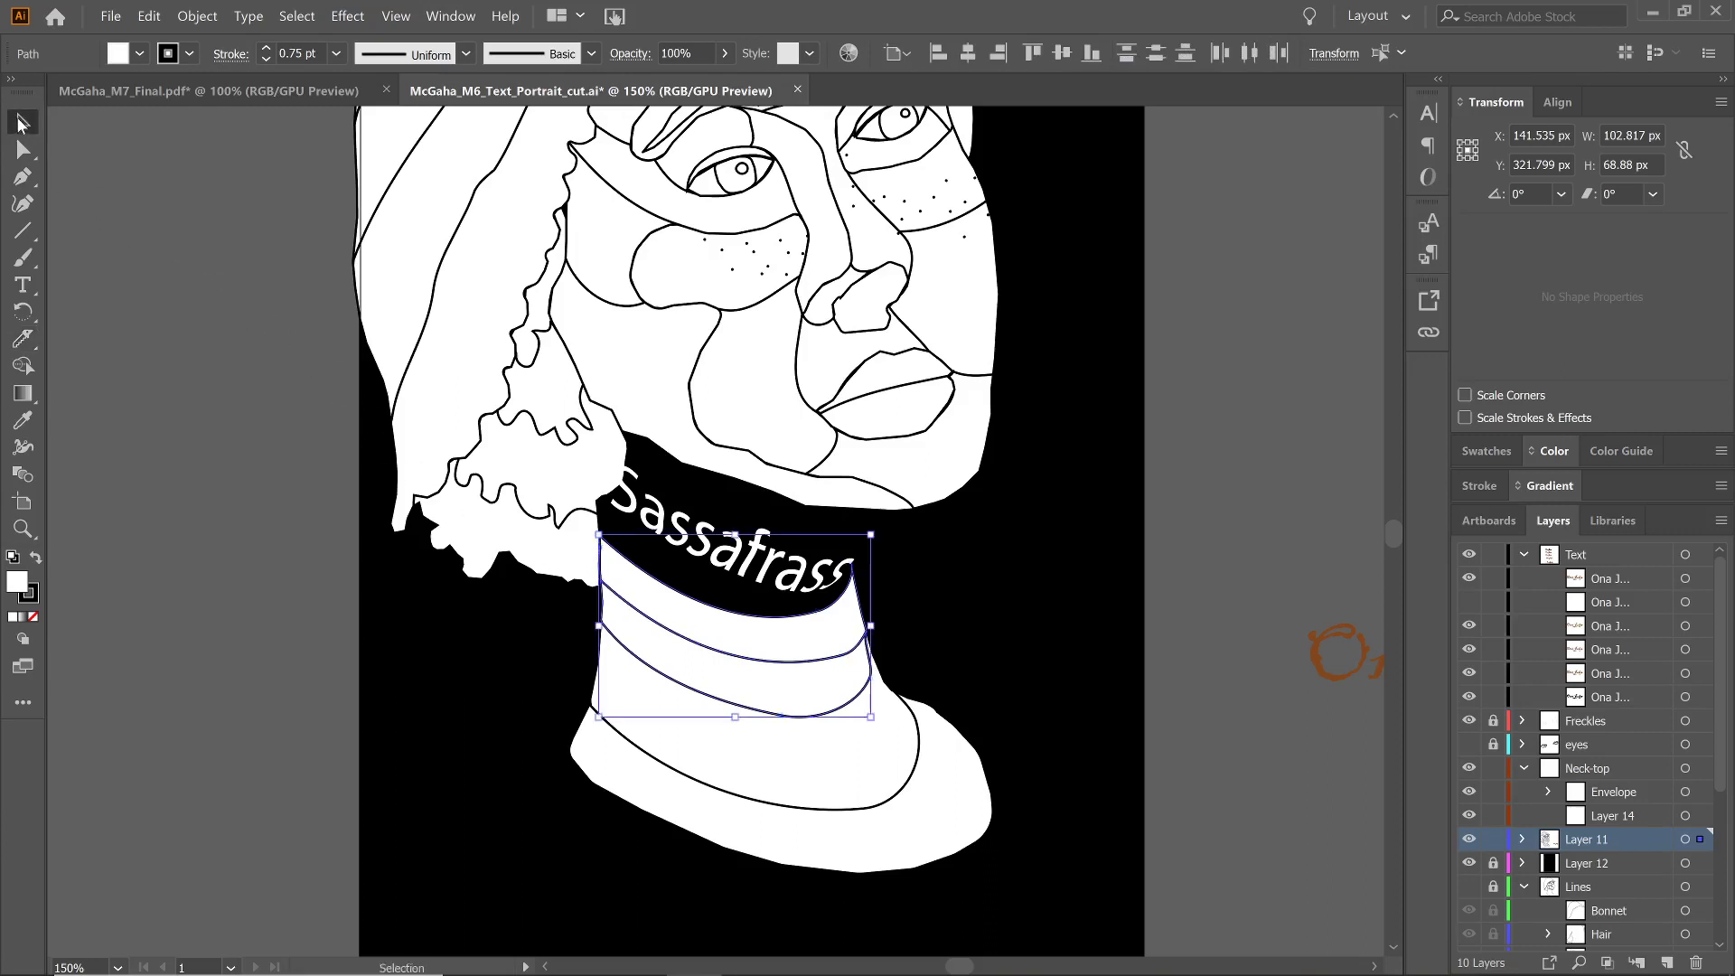
click(479, 747)
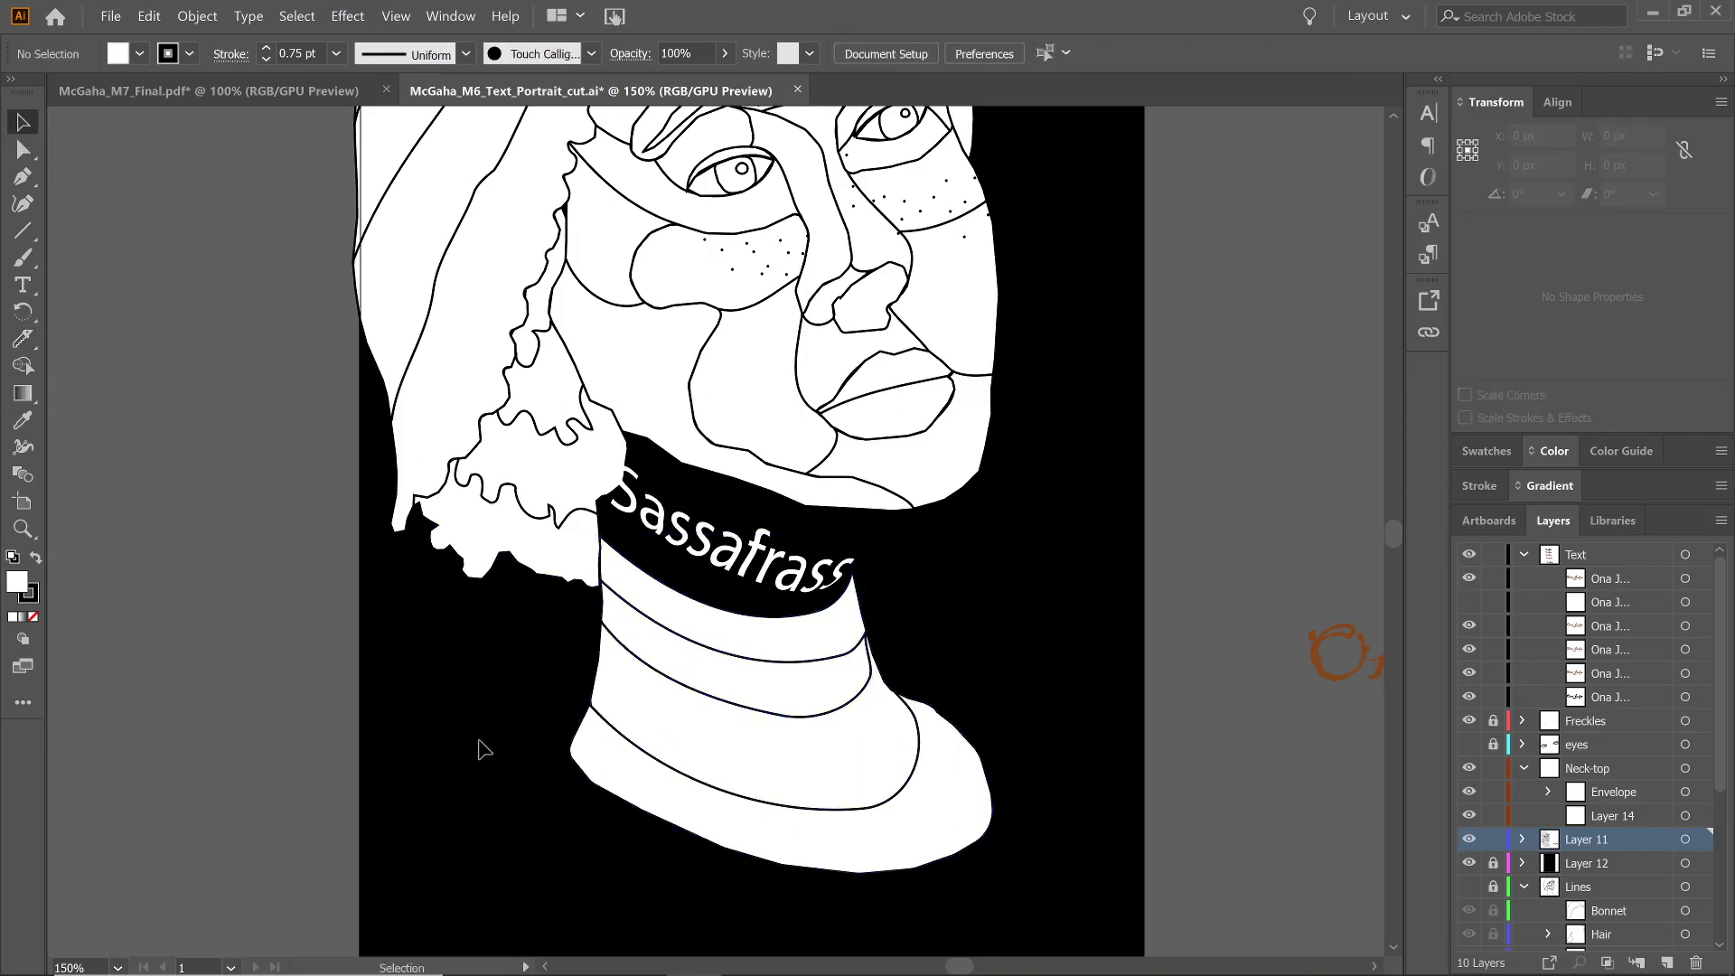
click(750, 643)
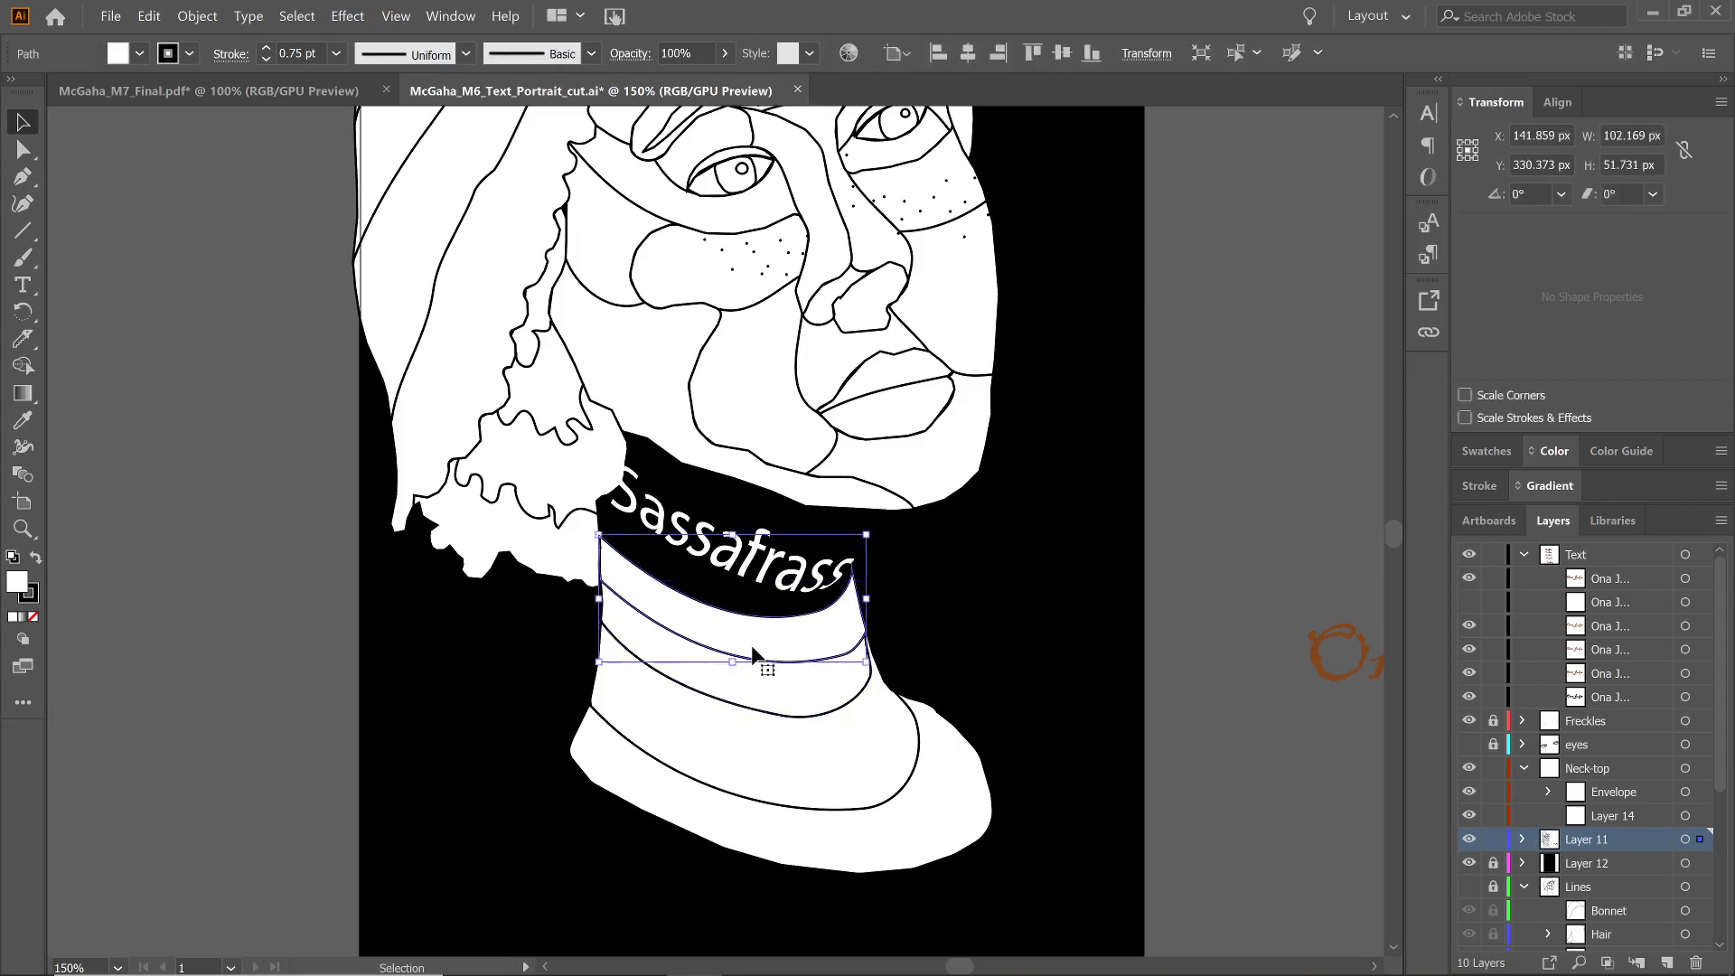
click(778, 696)
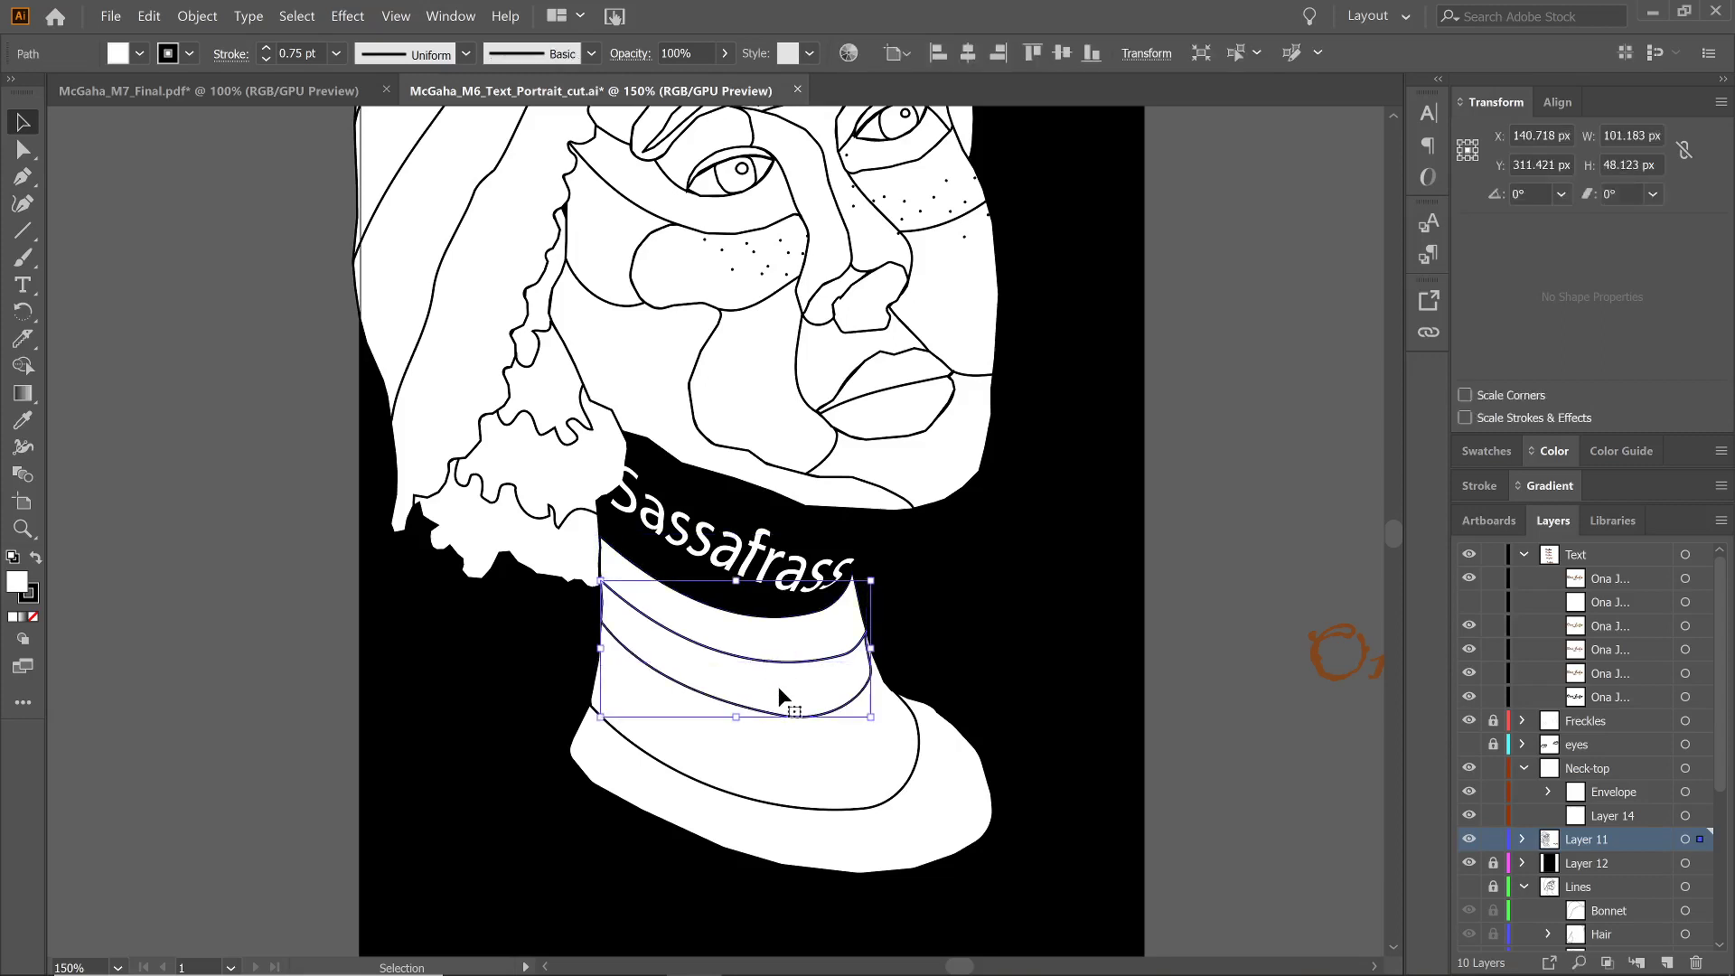
click(780, 642)
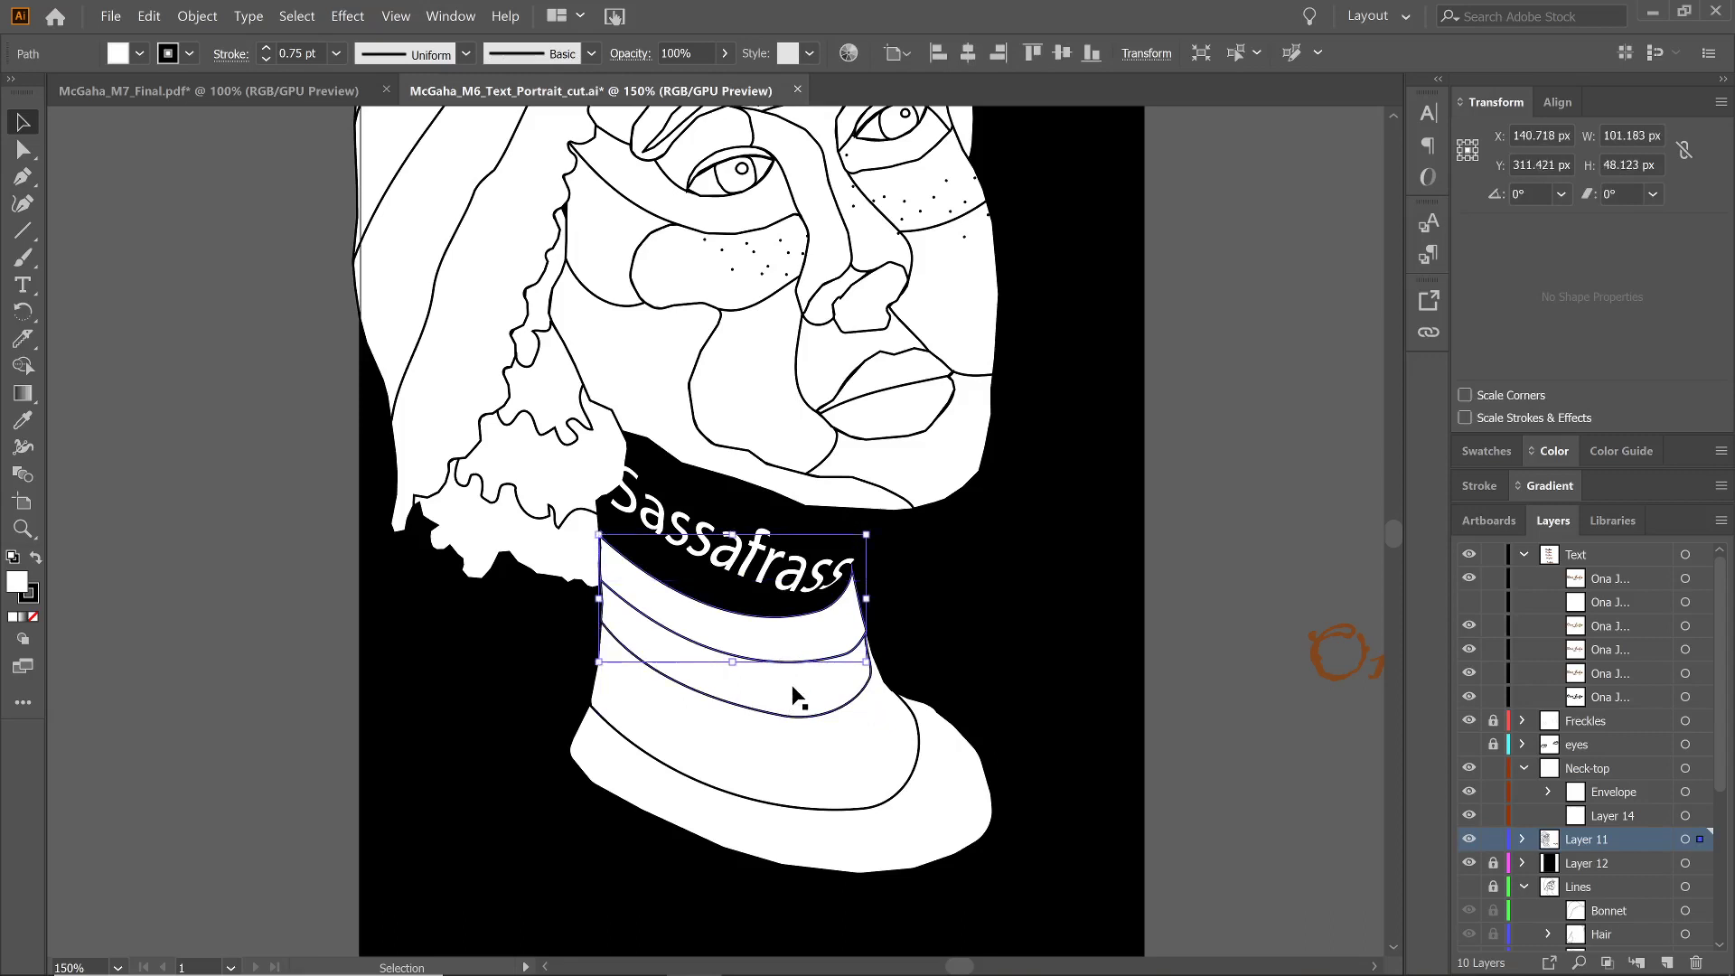
click(791, 618)
Try placing Type on a Path along the upper neck strip's outline, with the text filled white
click(23, 529)
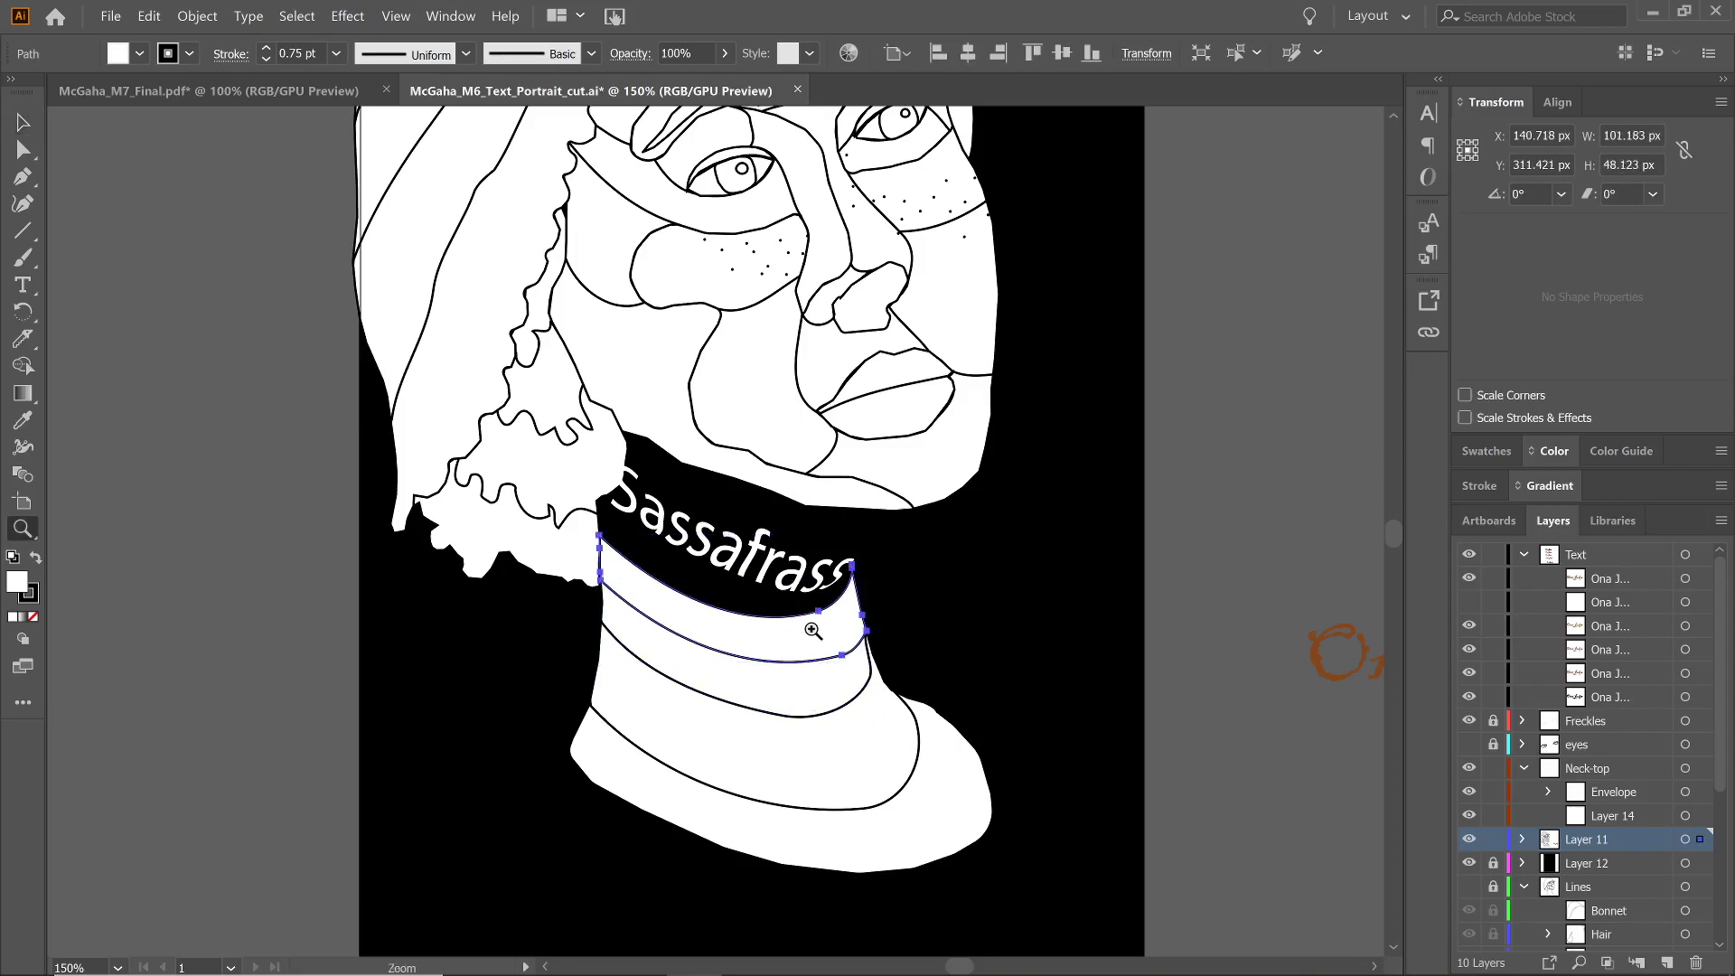
click(798, 632)
click(554, 500)
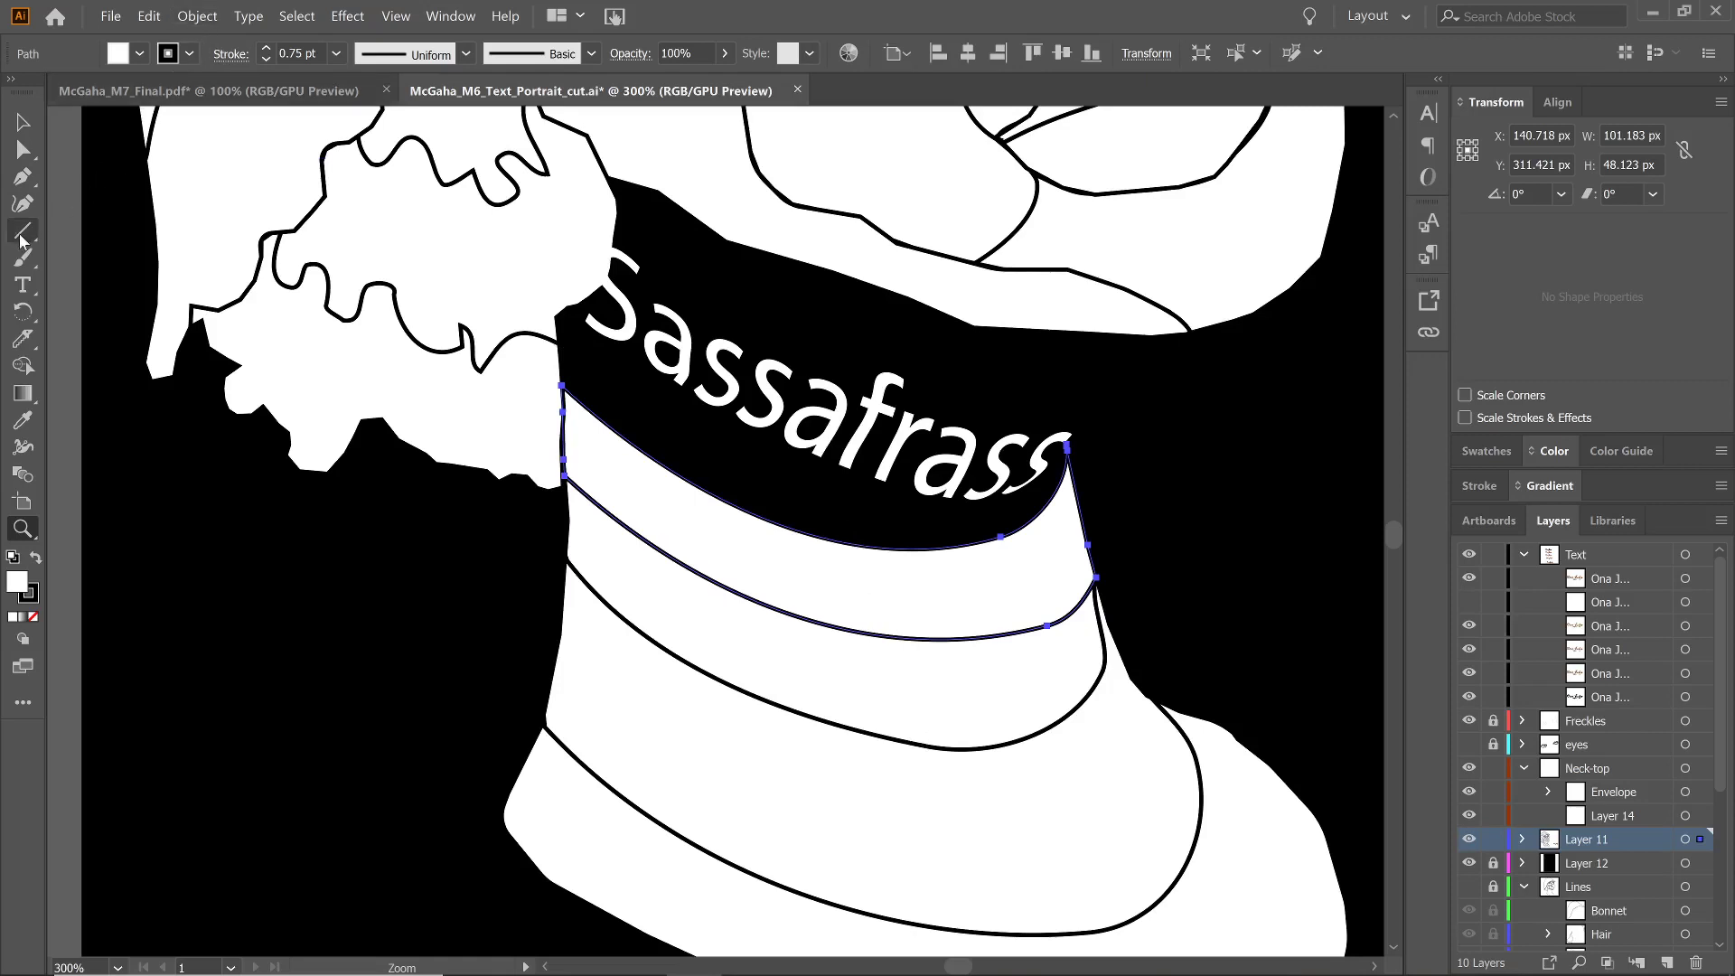
click(24, 287)
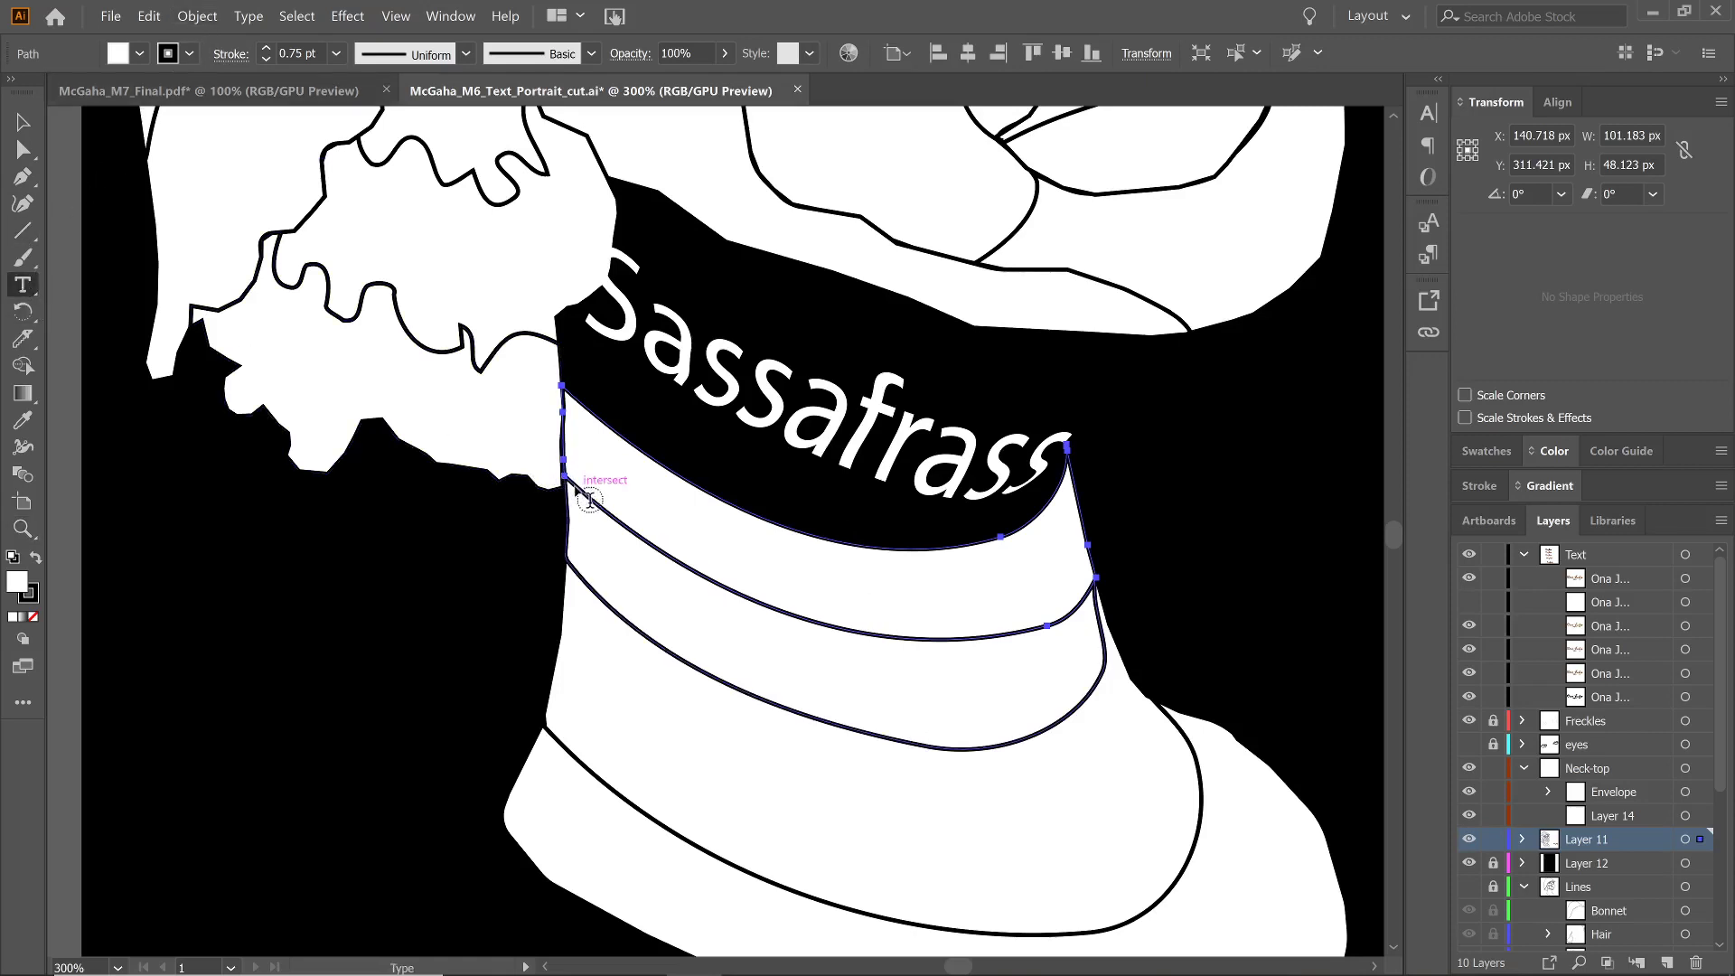
click(26, 286)
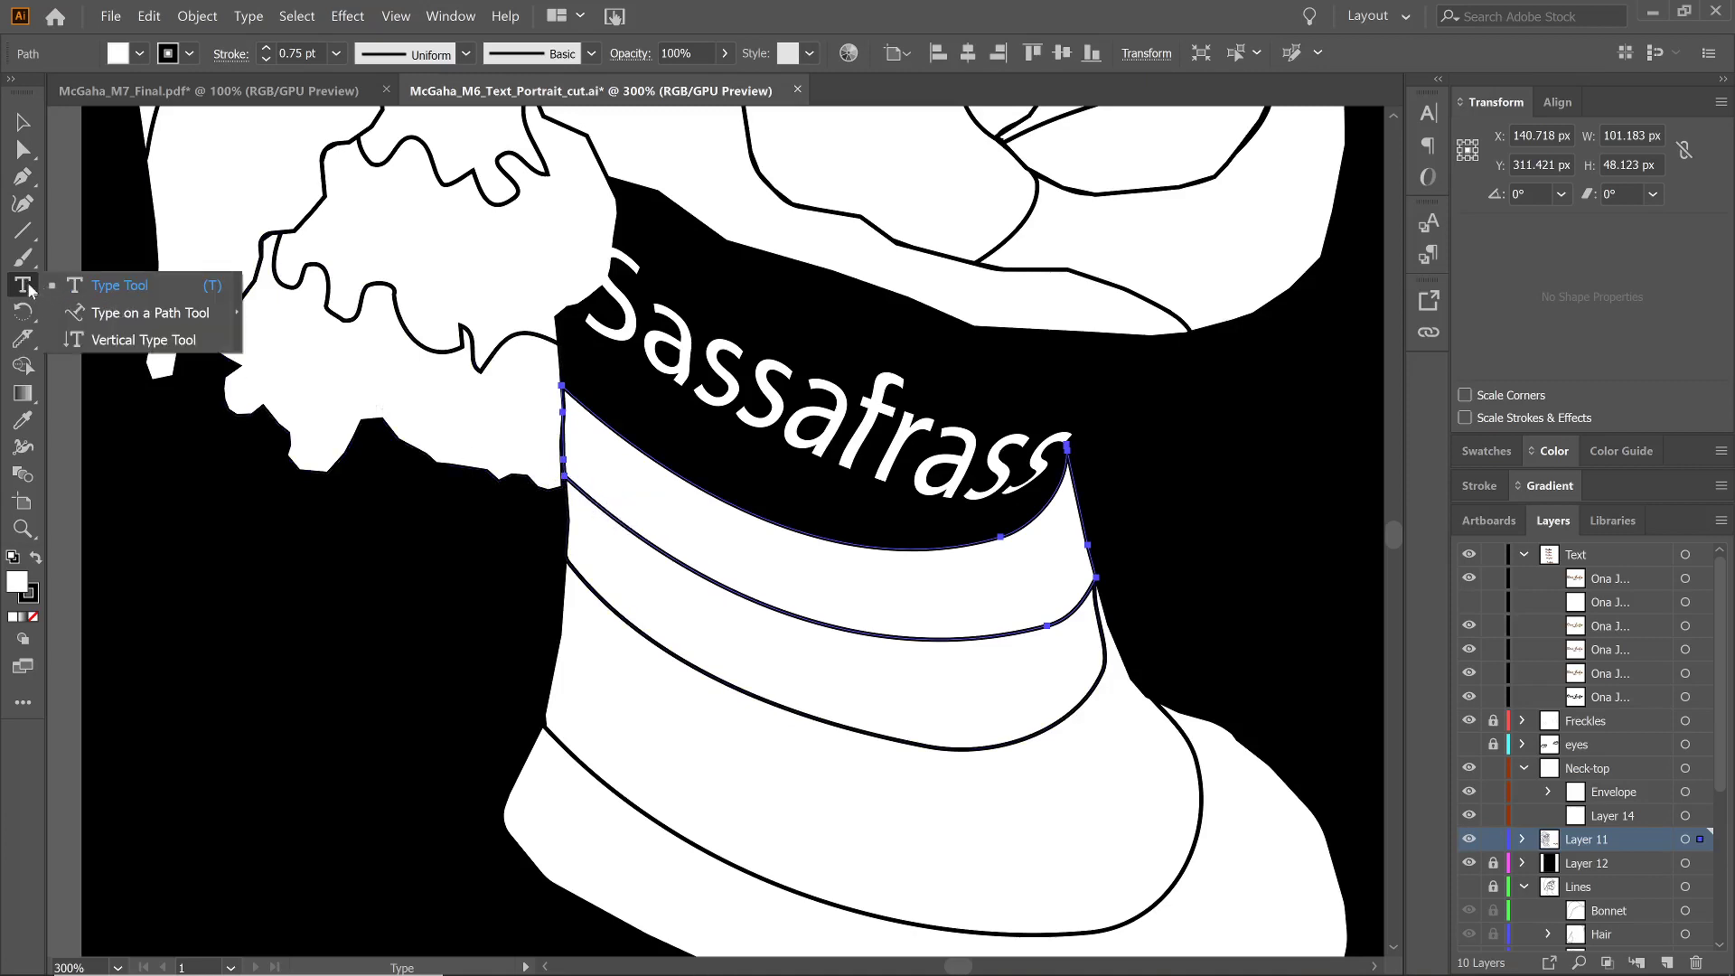
click(139, 313)
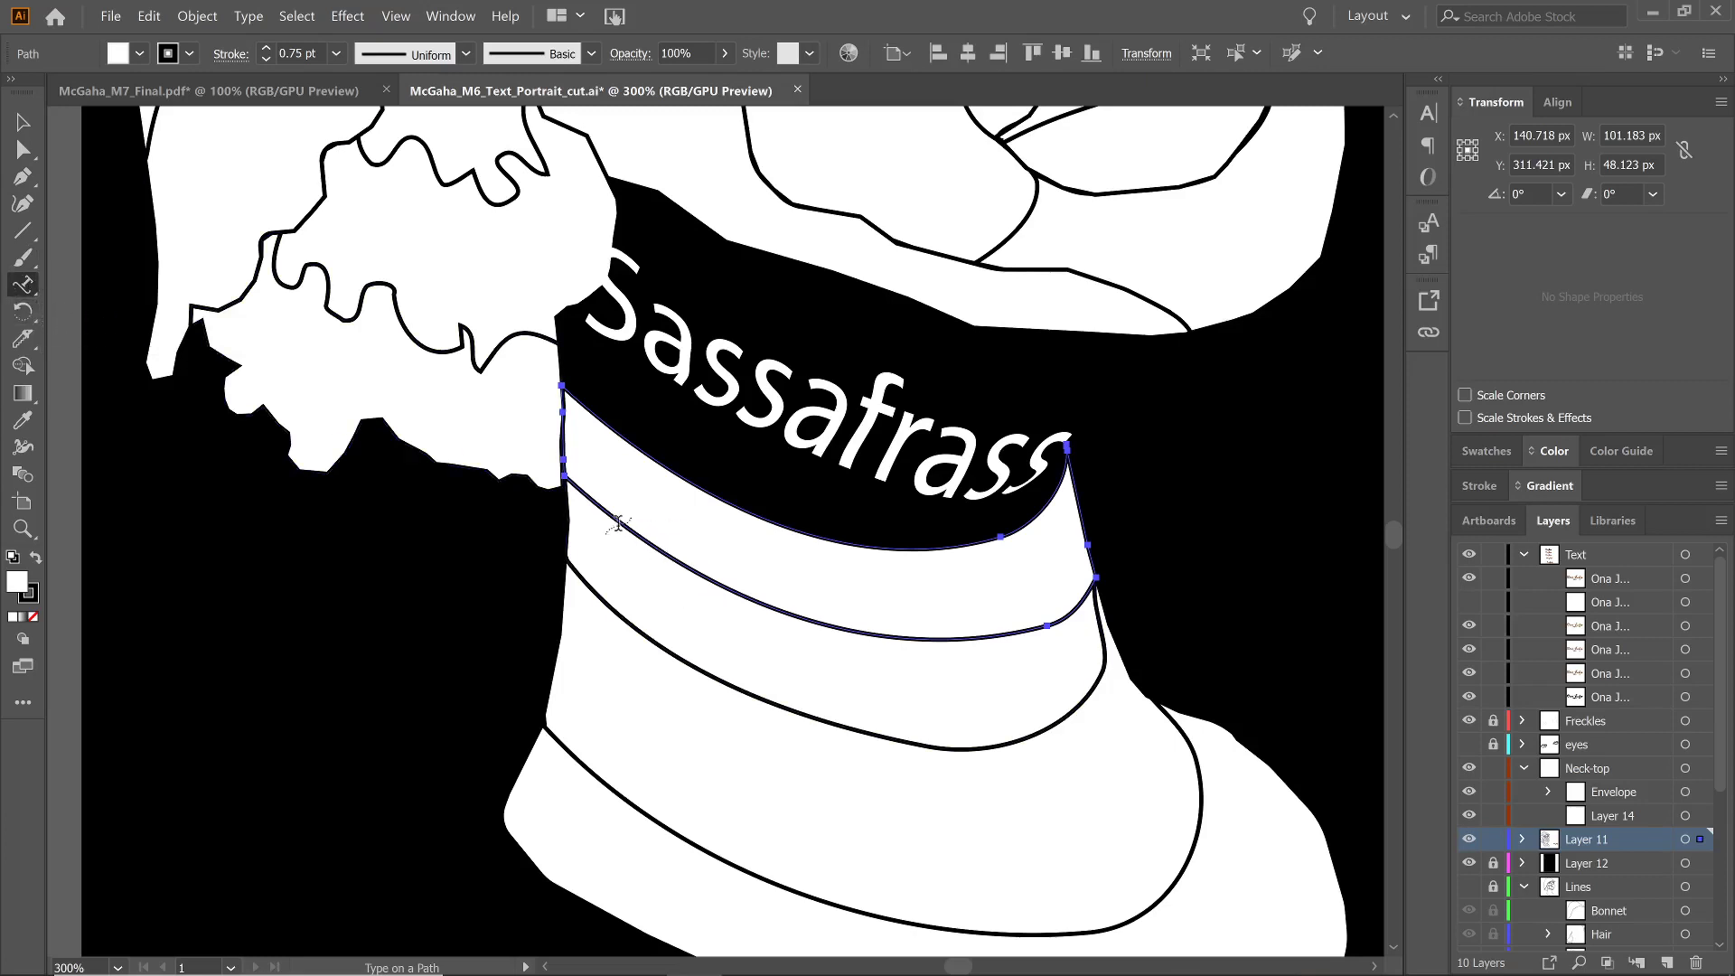
click(576, 486)
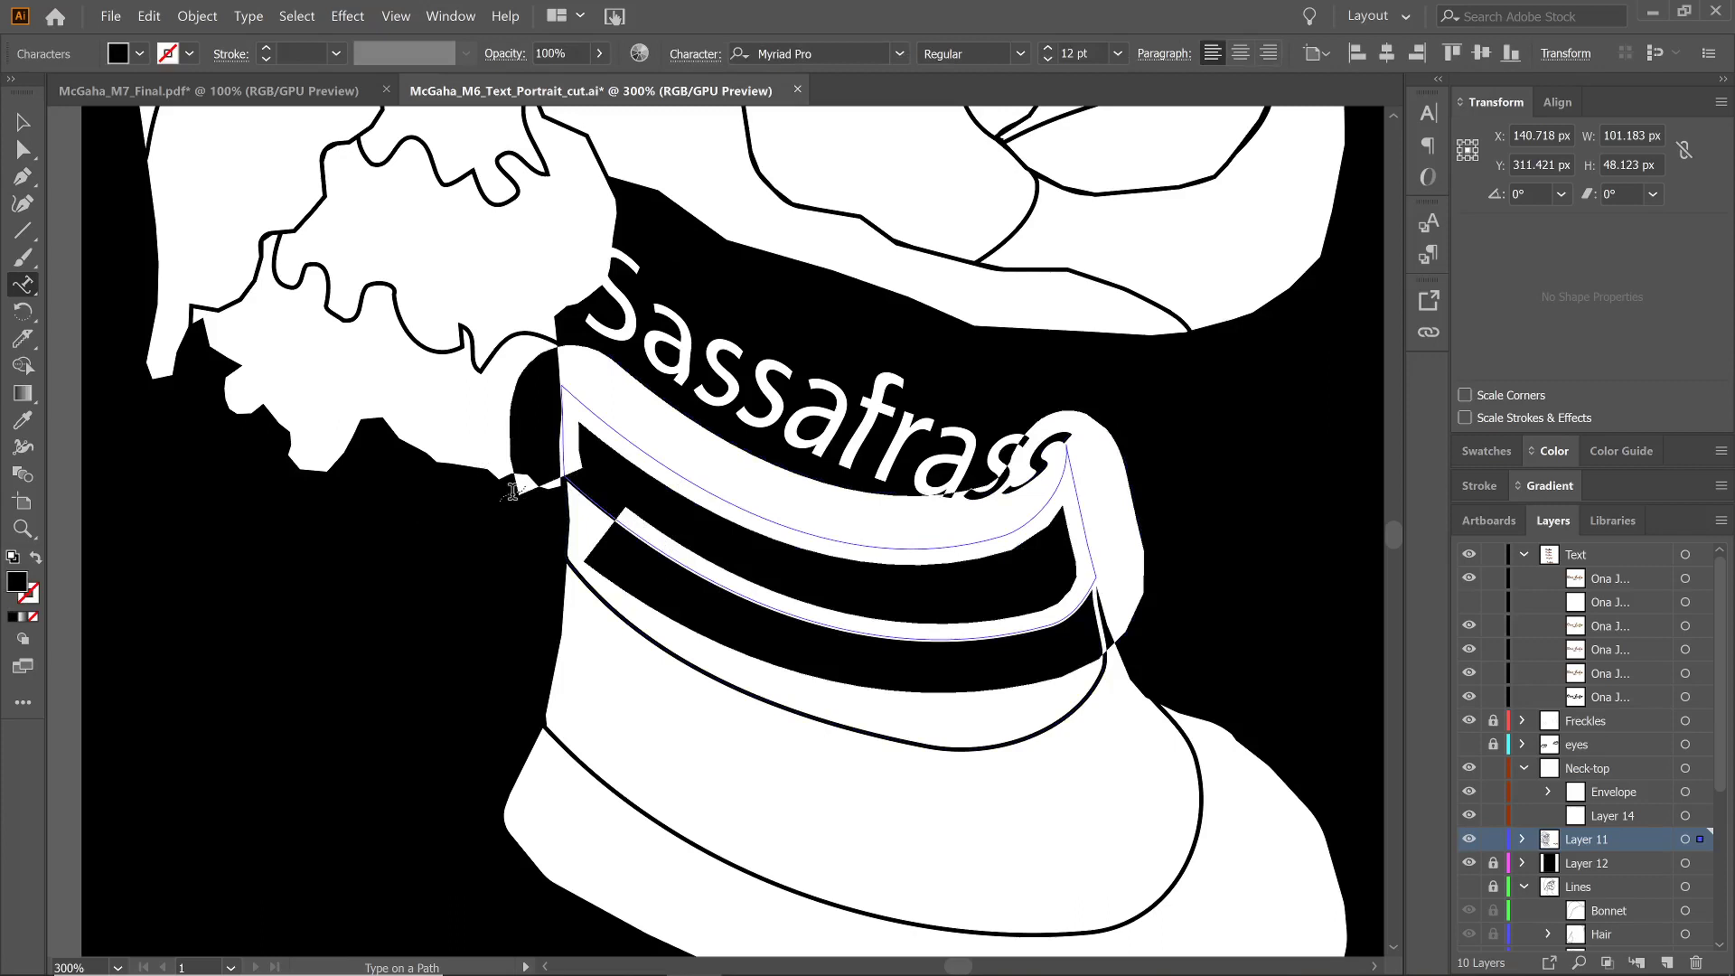
click(141, 54)
click(110, 93)
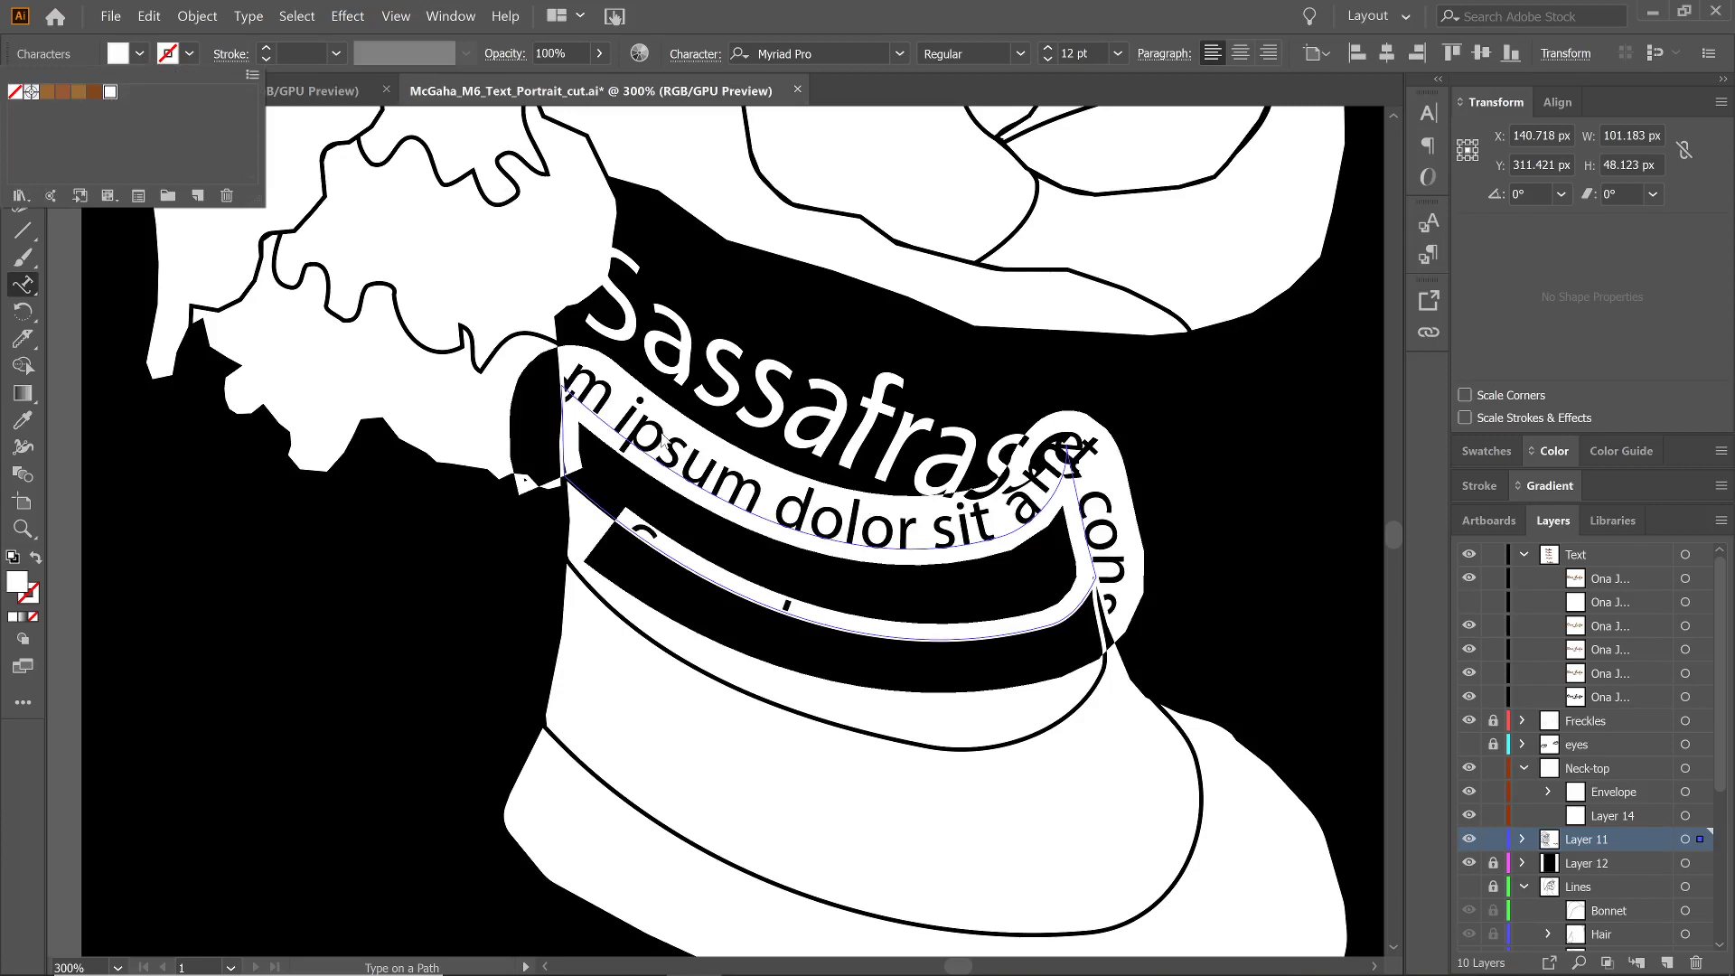
Try the path text "Looks super crazy and it good" around the strip, and undo back to the plain outlined shape
text(Looks s)
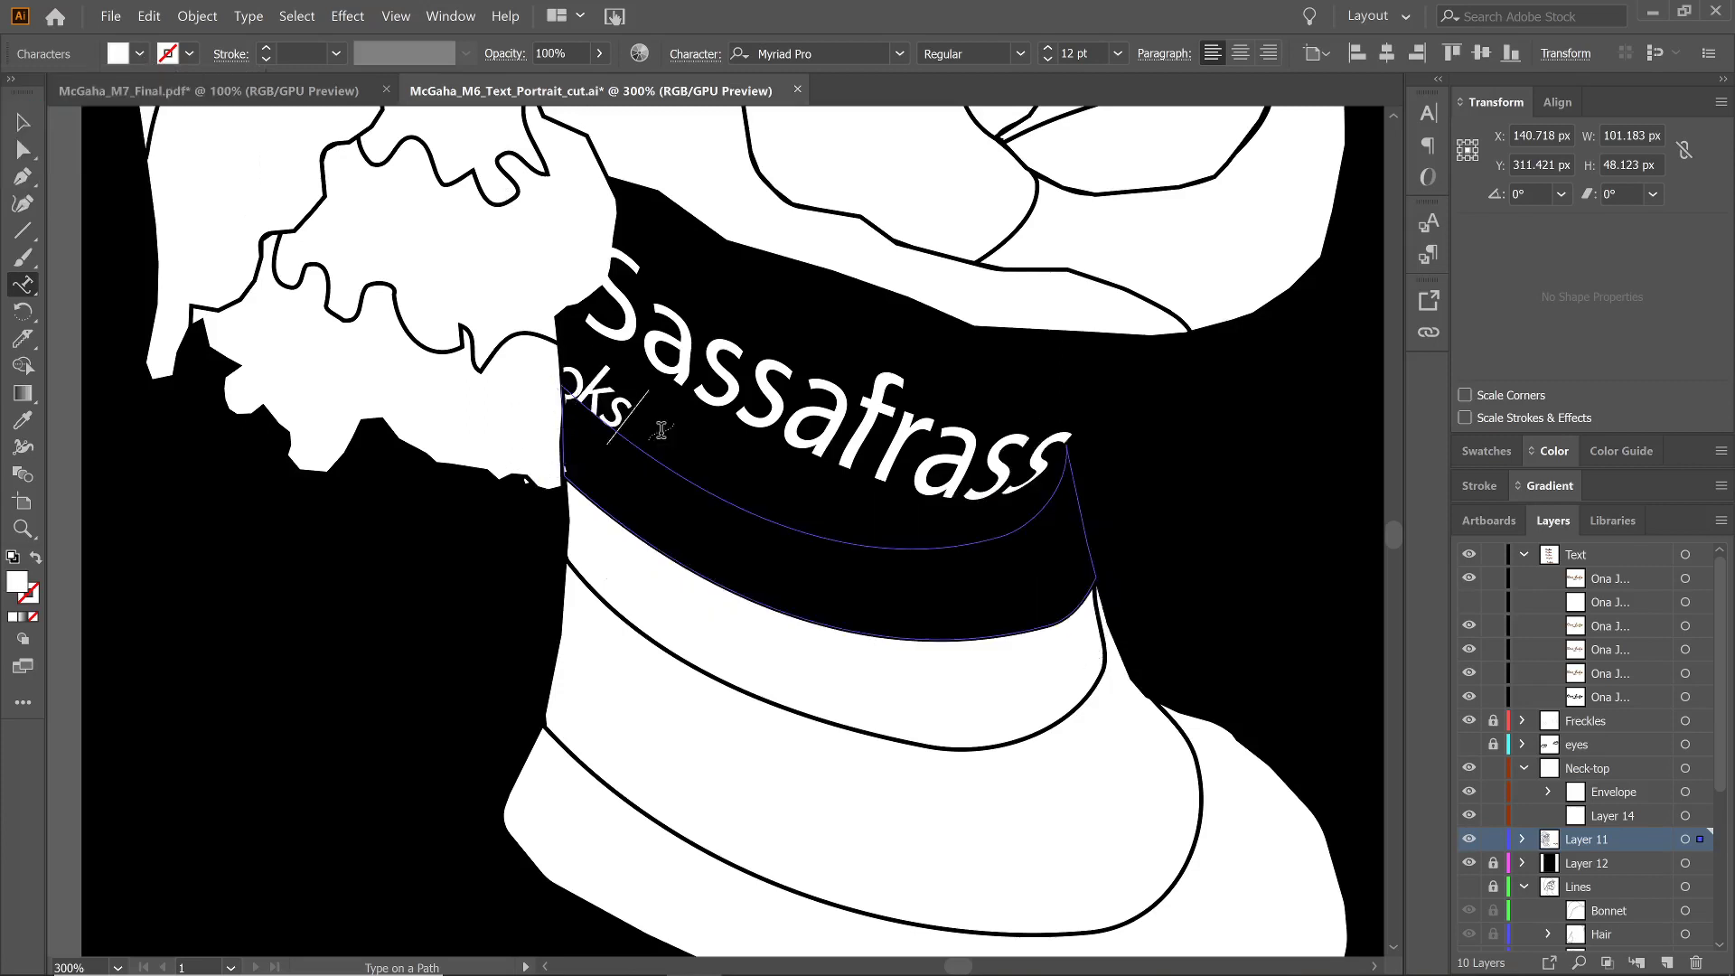
text(uper crazy)
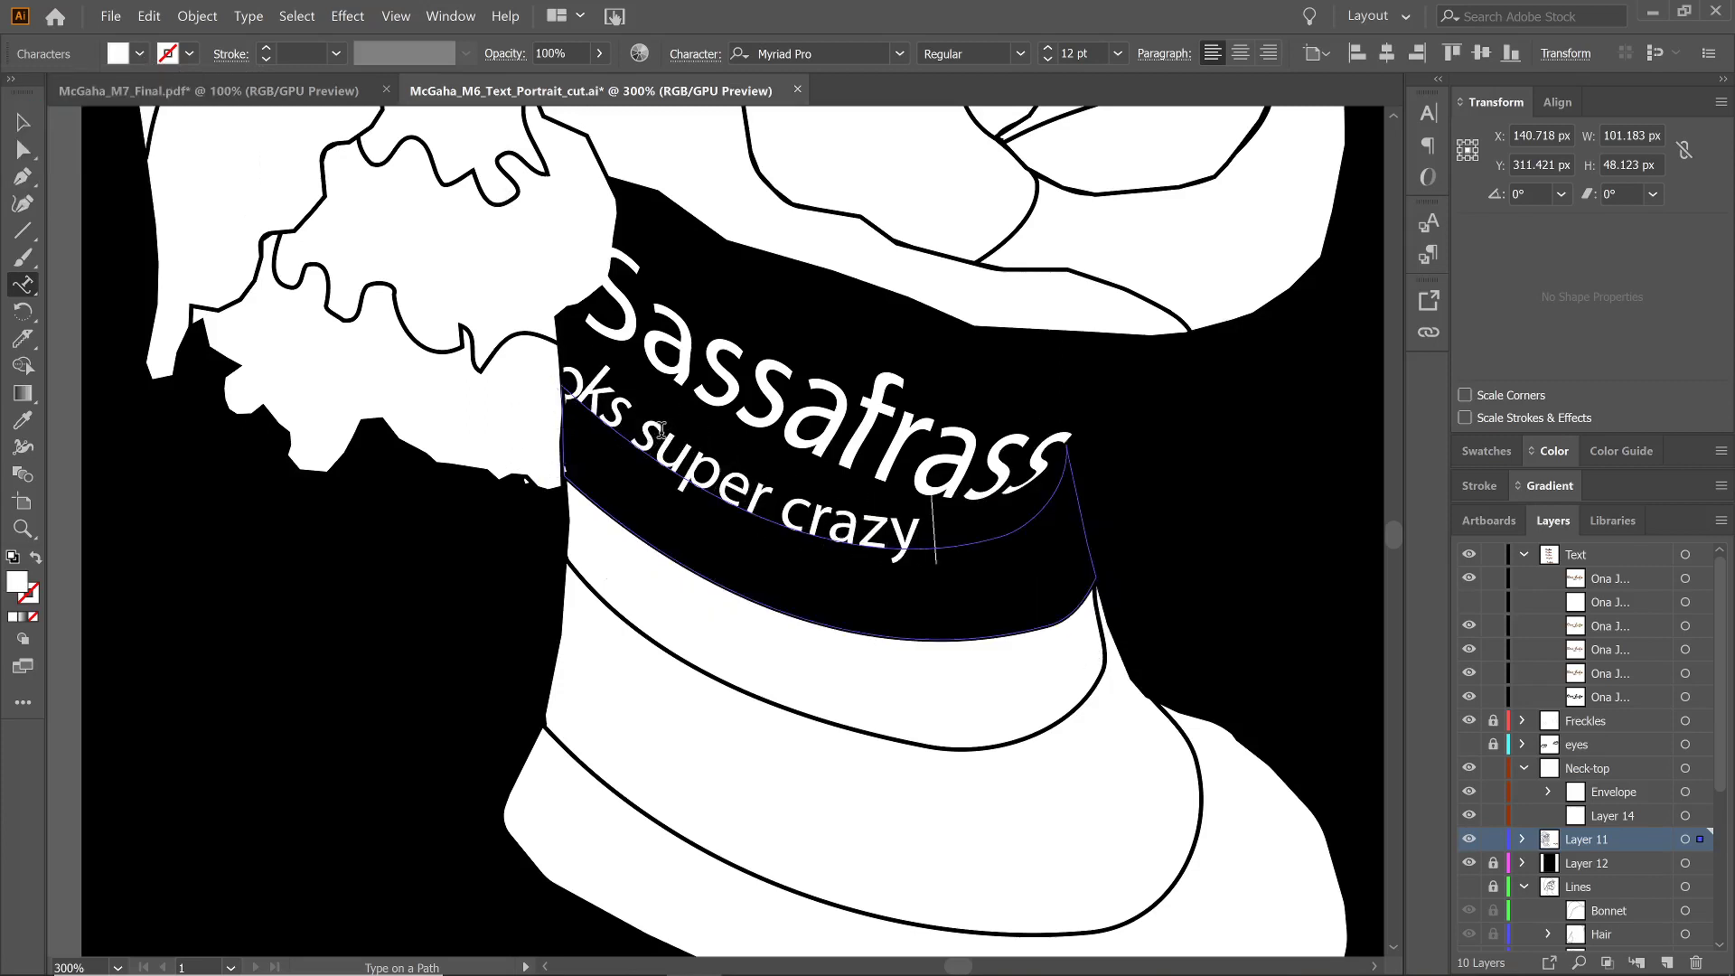
text( and it good)
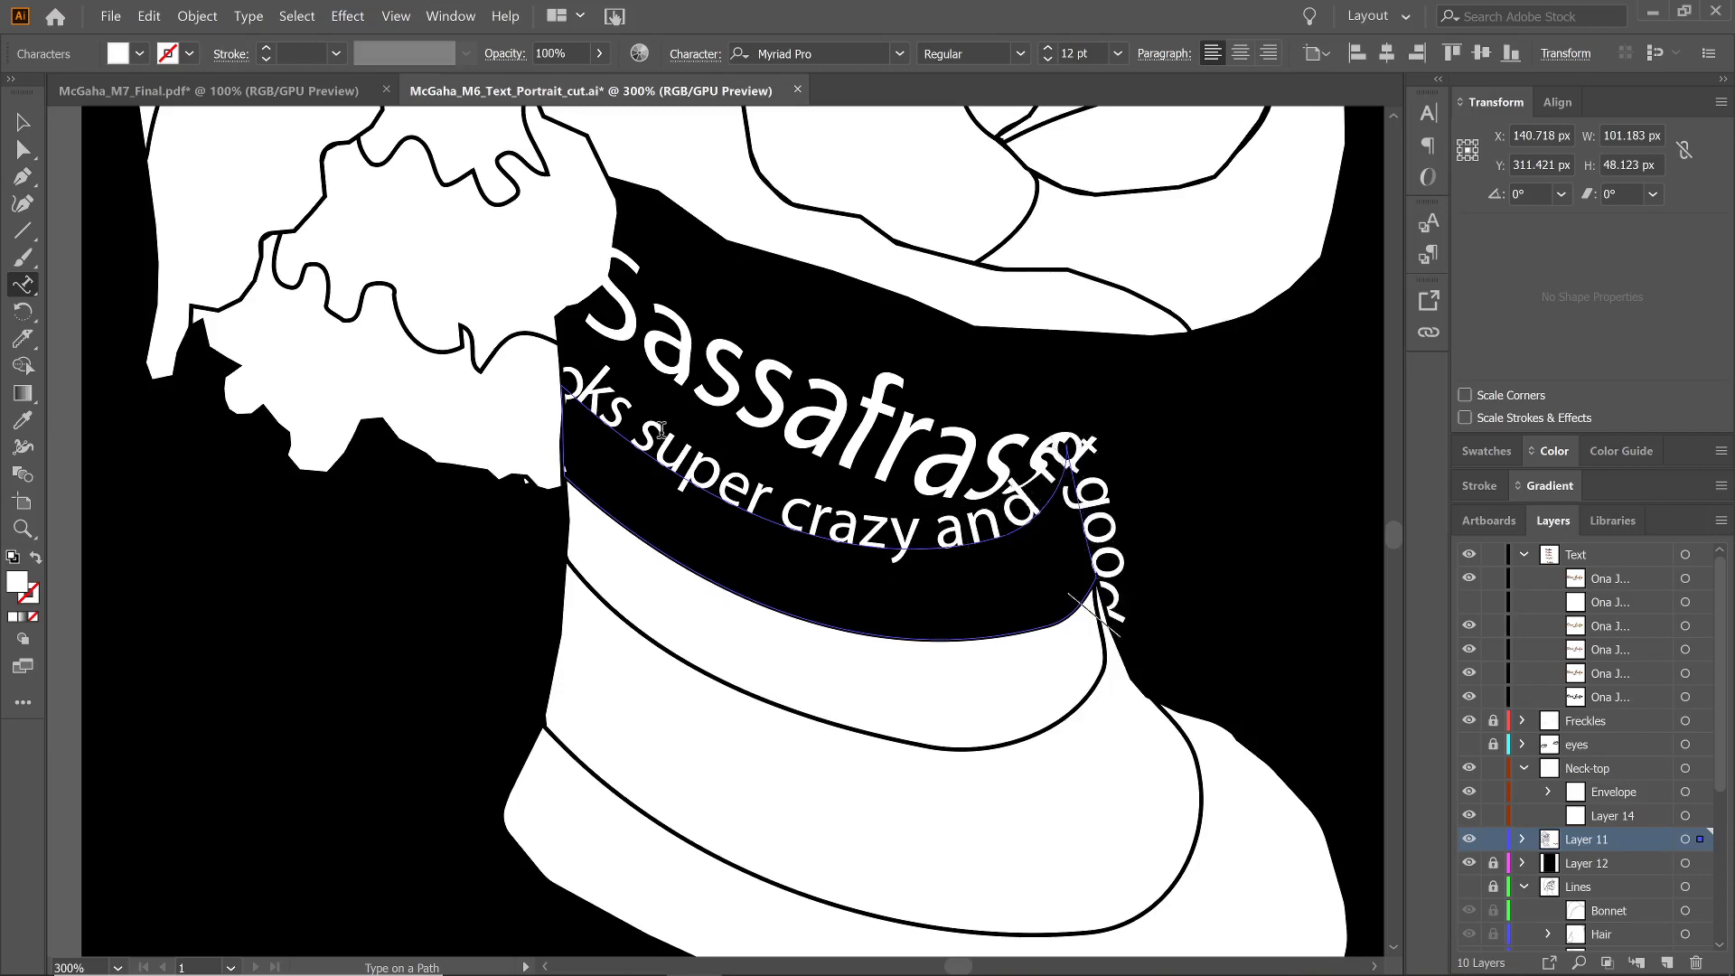
key(ctrl+z)
key(ctrl+z)
key(ctrl+z)
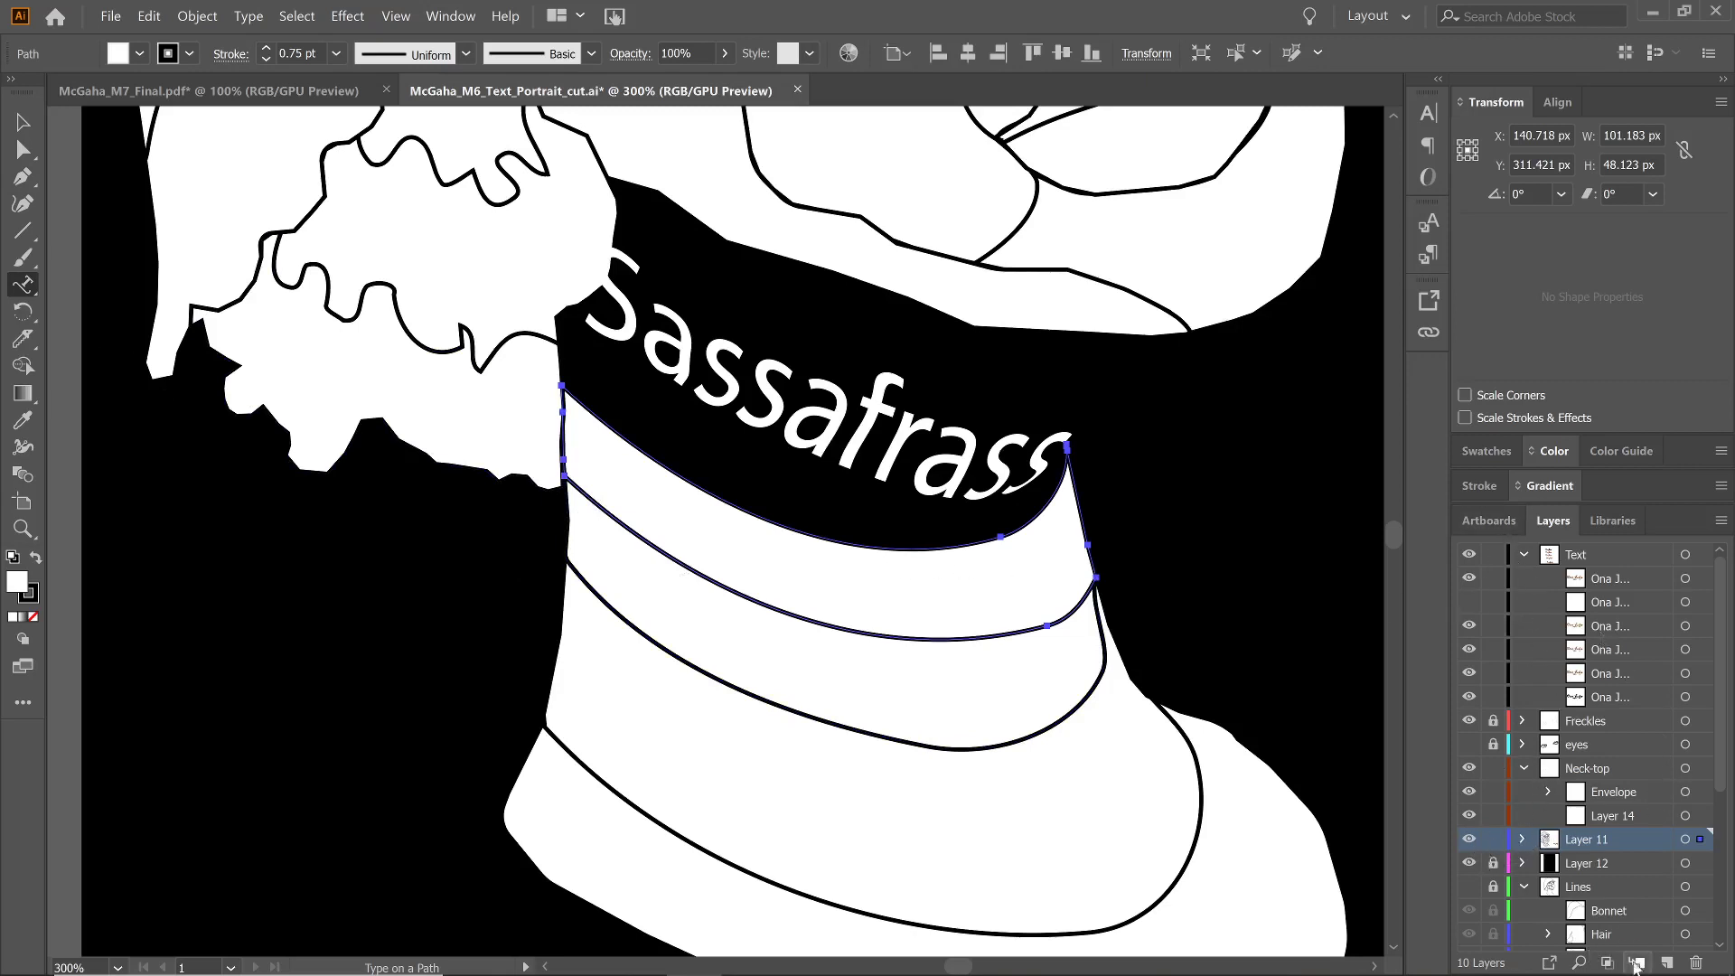
Add a new layer directly above Layer 11, switch to the Curvature tool, and make the new layer active
click(1665, 964)
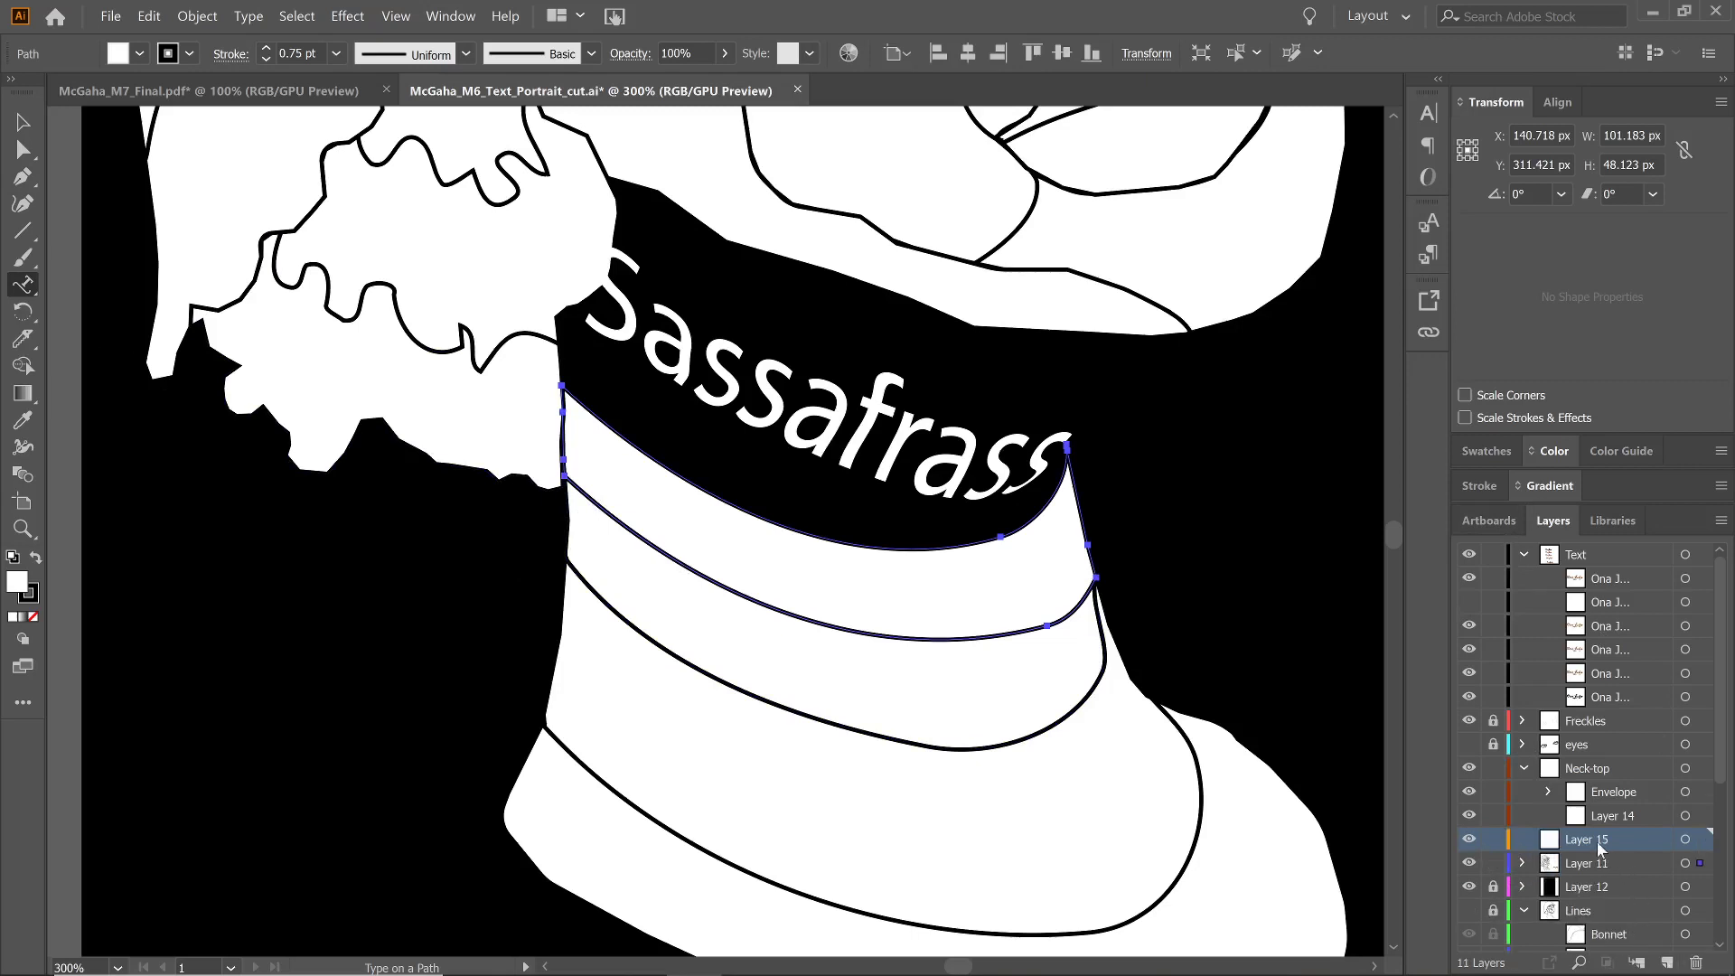
key(shift+grave)
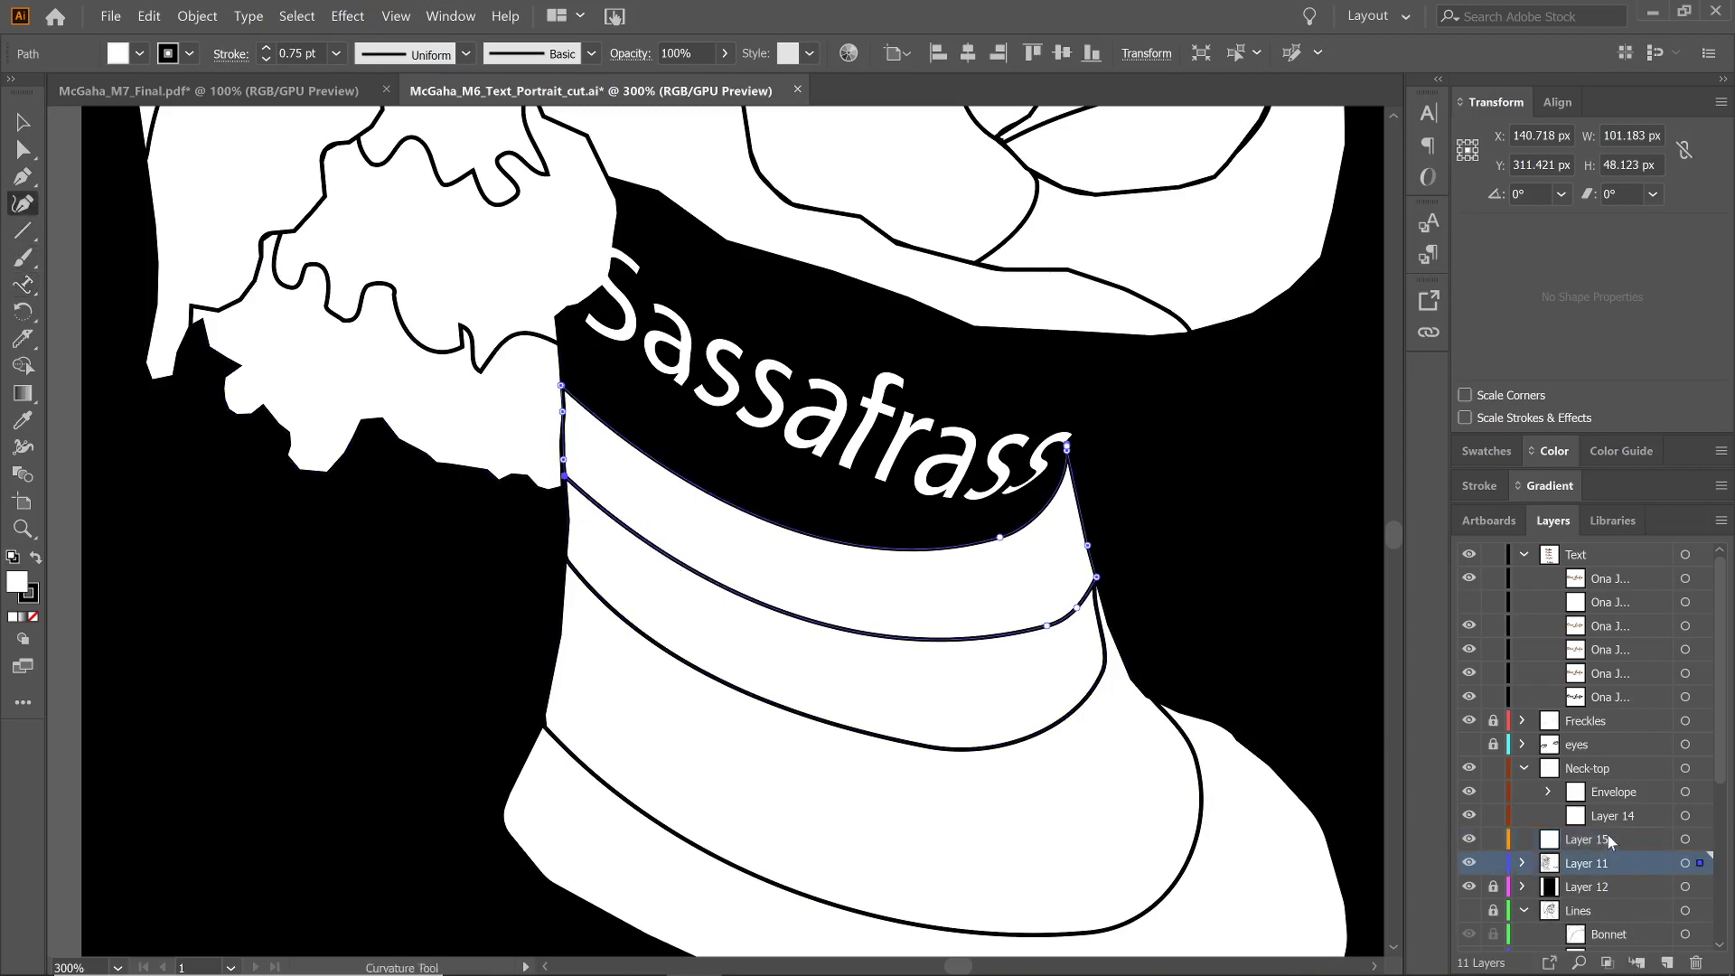
click(1595, 847)
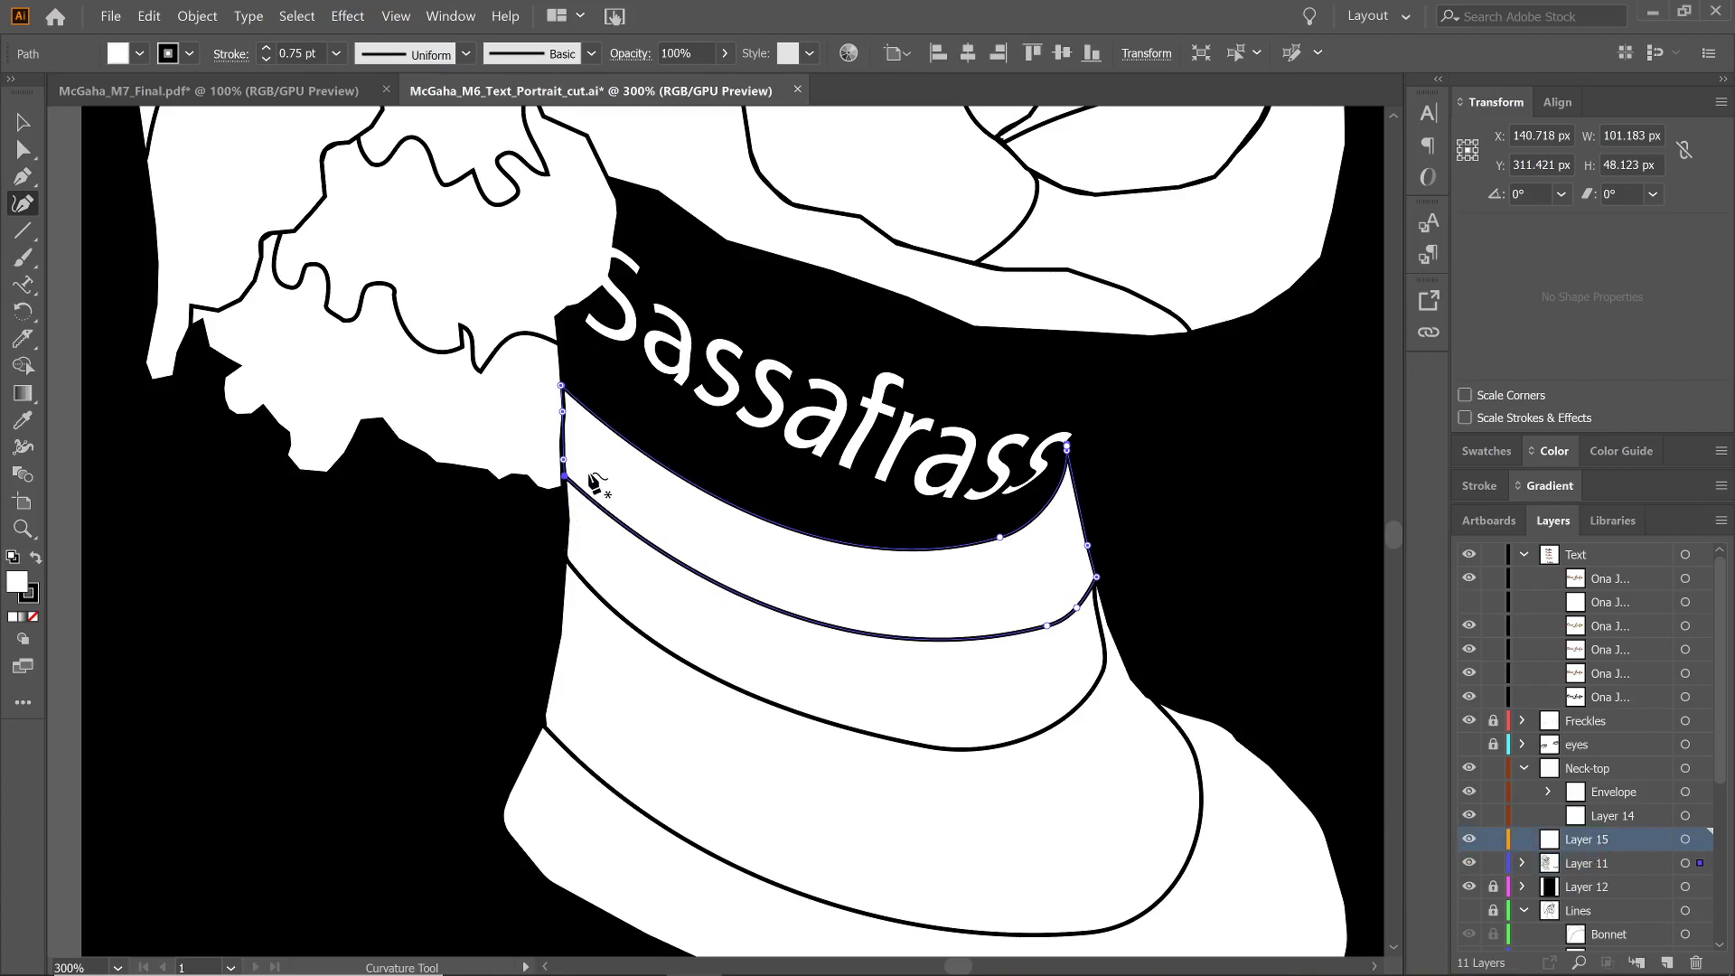
Draw an open curve about 93 px wide and 28 px tall just above the upper neck strip's lower edge with the Curvature tool
click(582, 471)
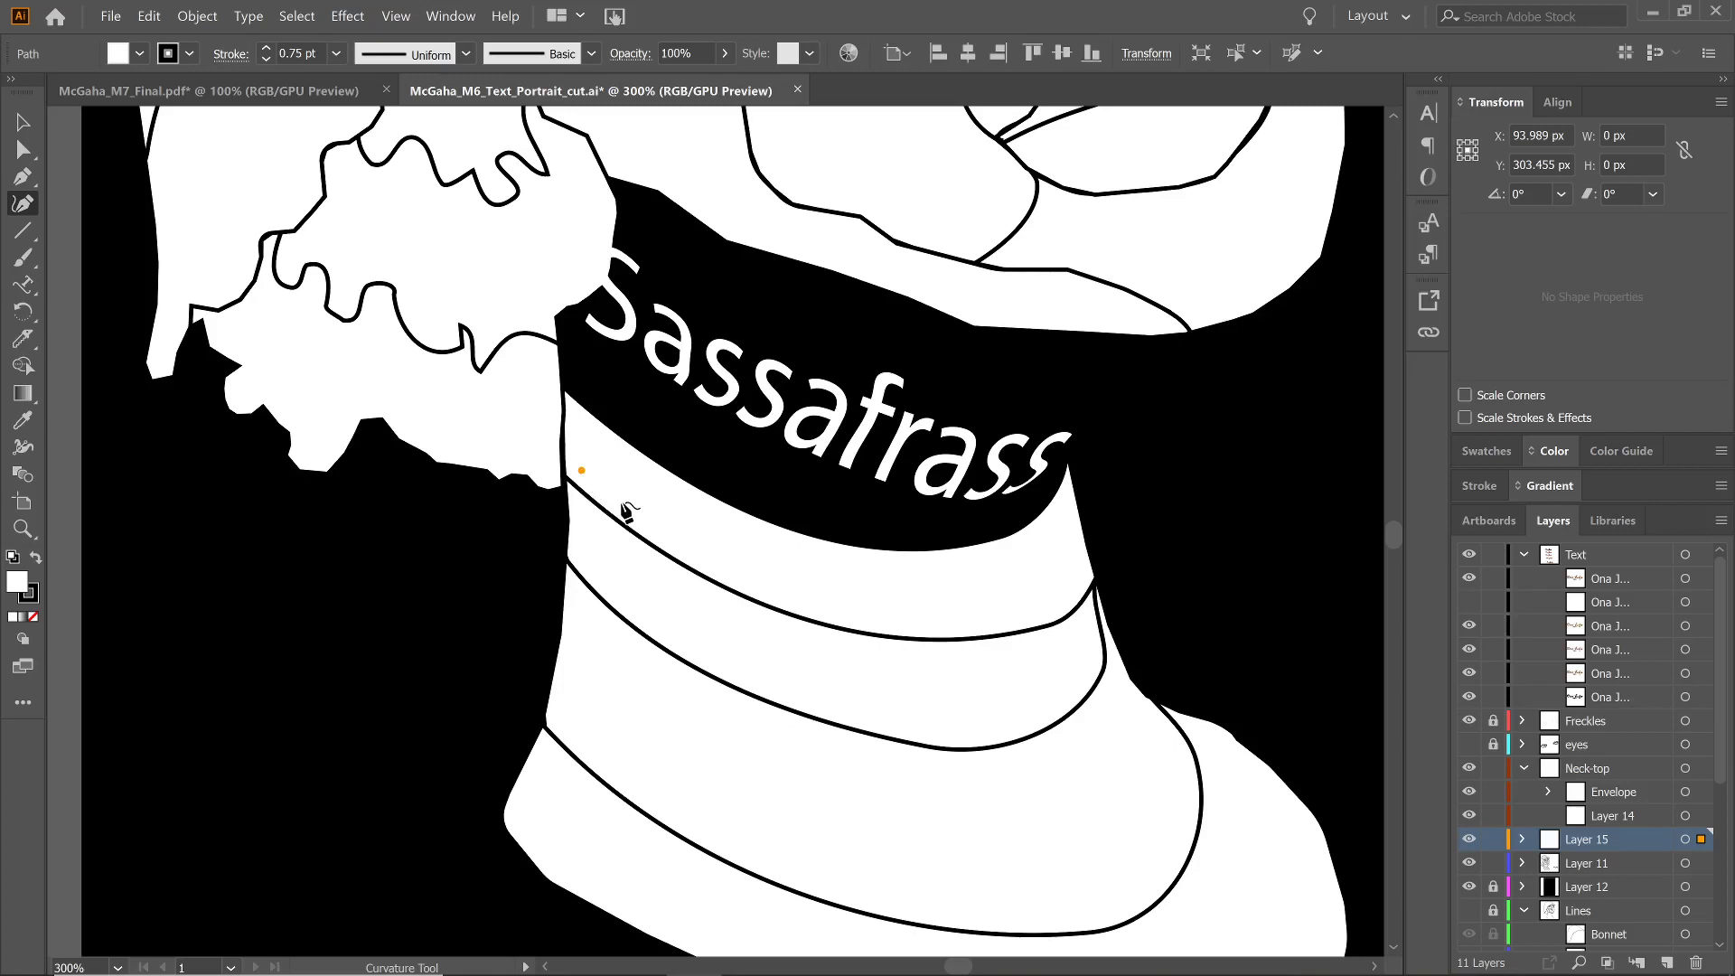
click(621, 501)
click(678, 545)
click(748, 582)
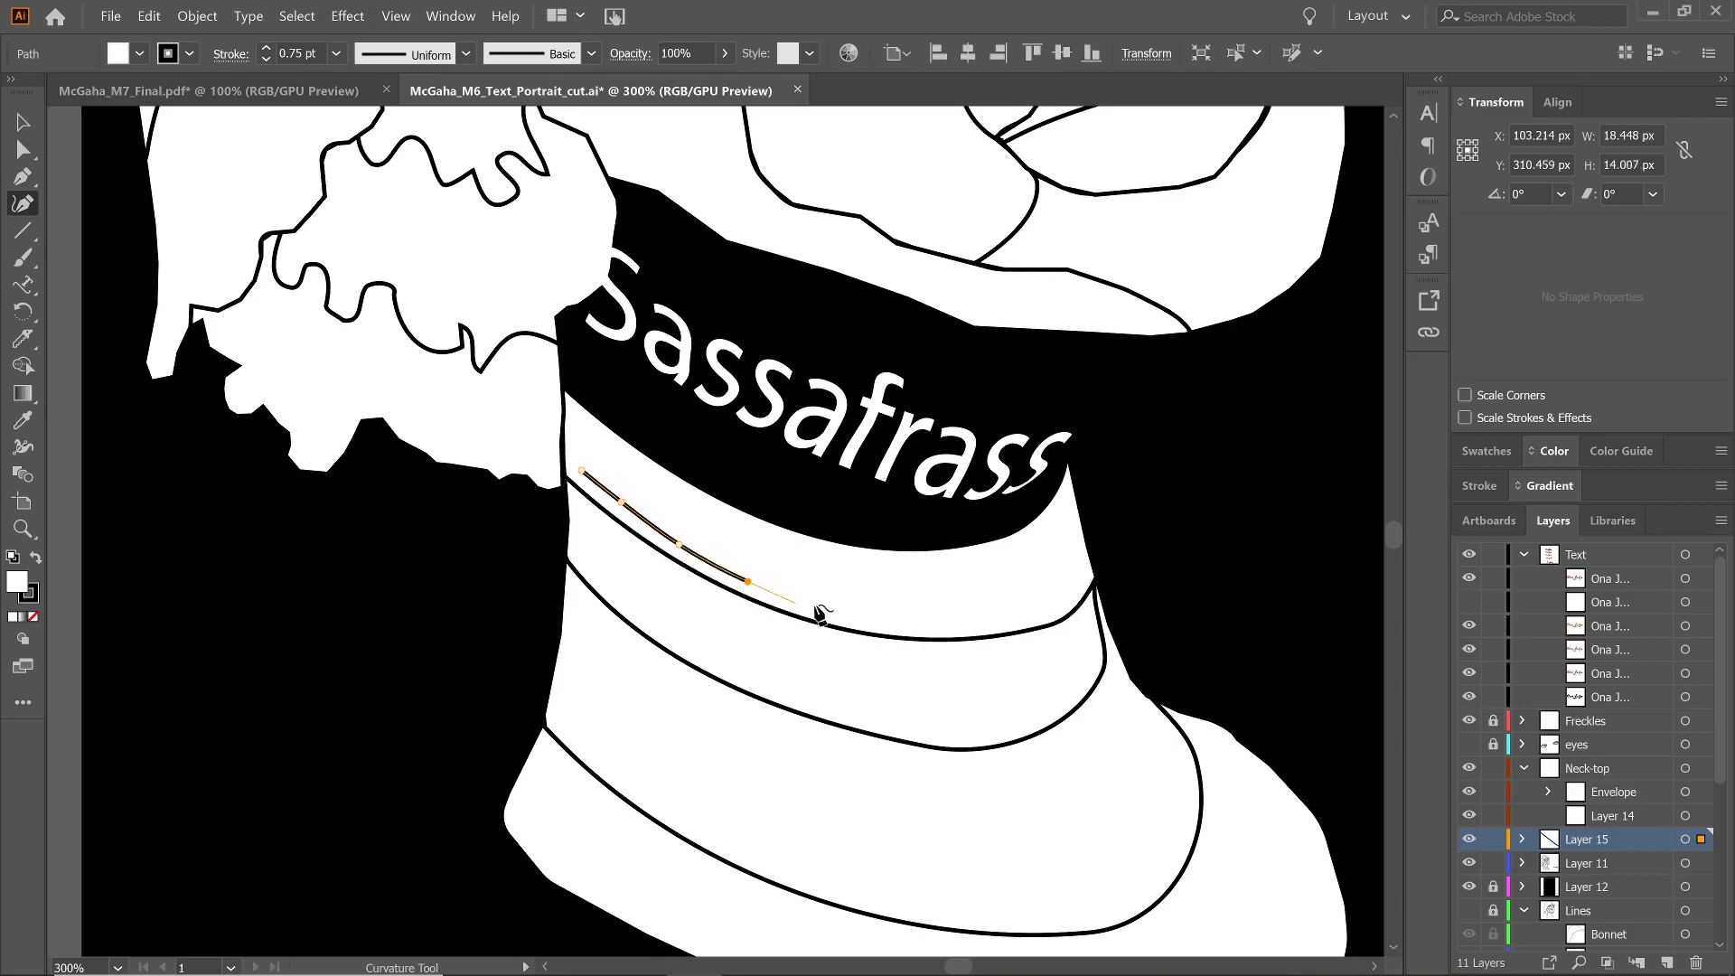
click(831, 610)
click(922, 620)
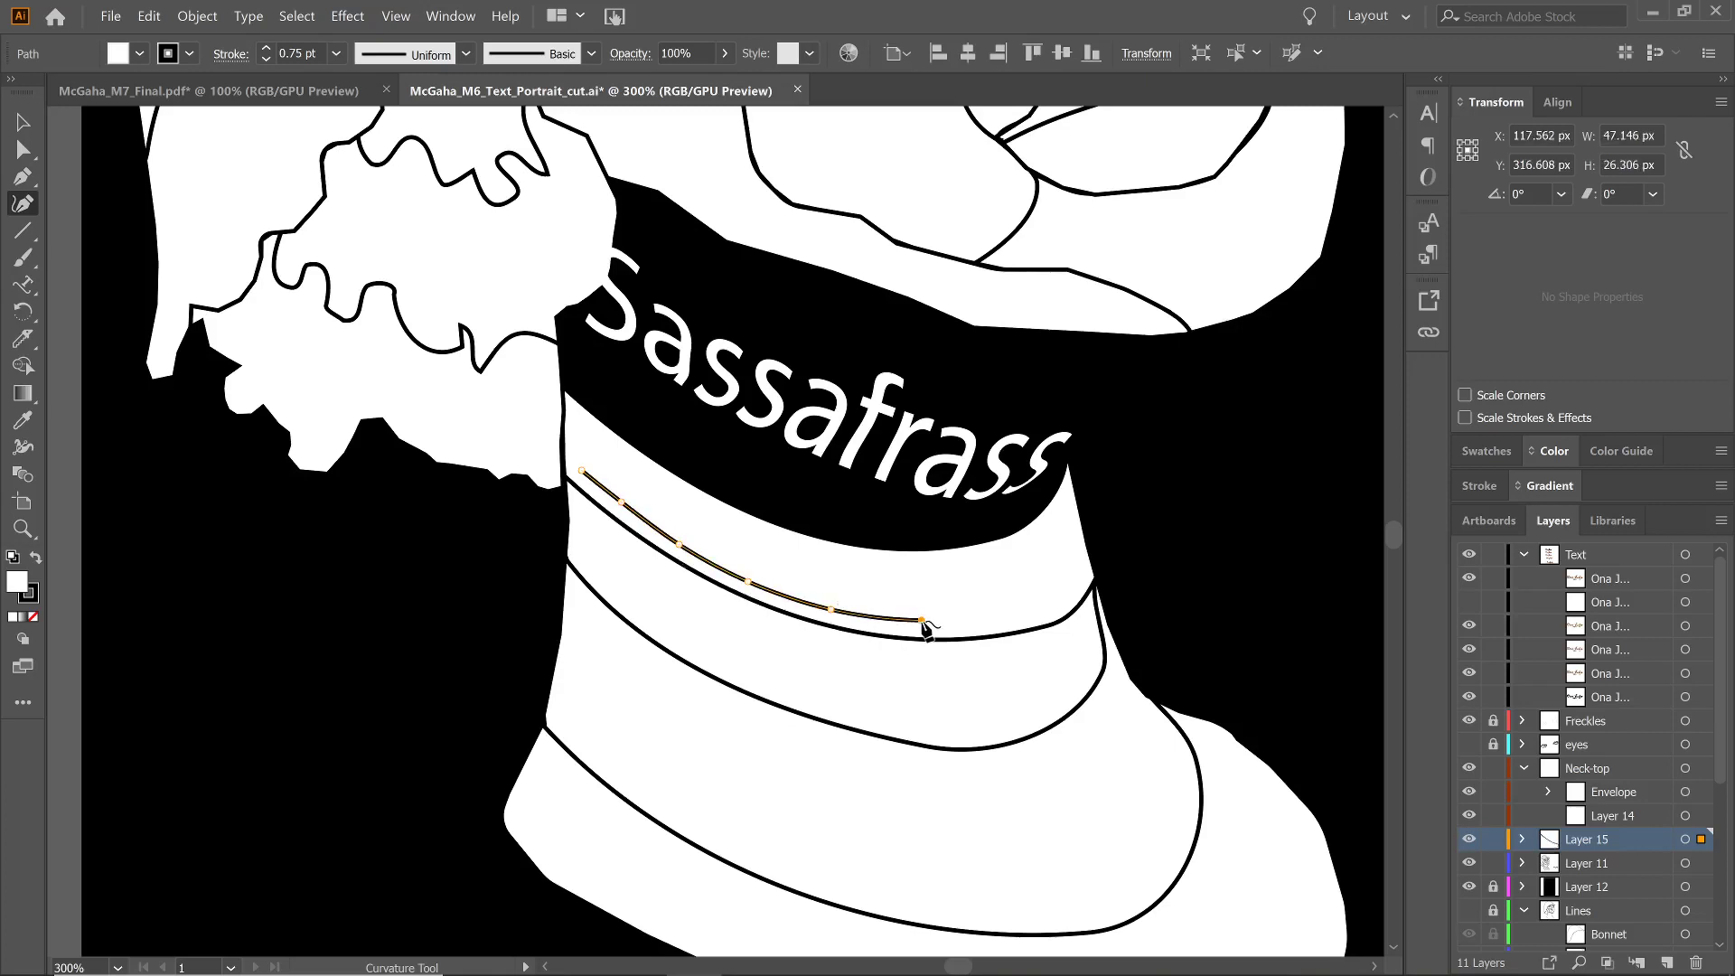
click(1011, 615)
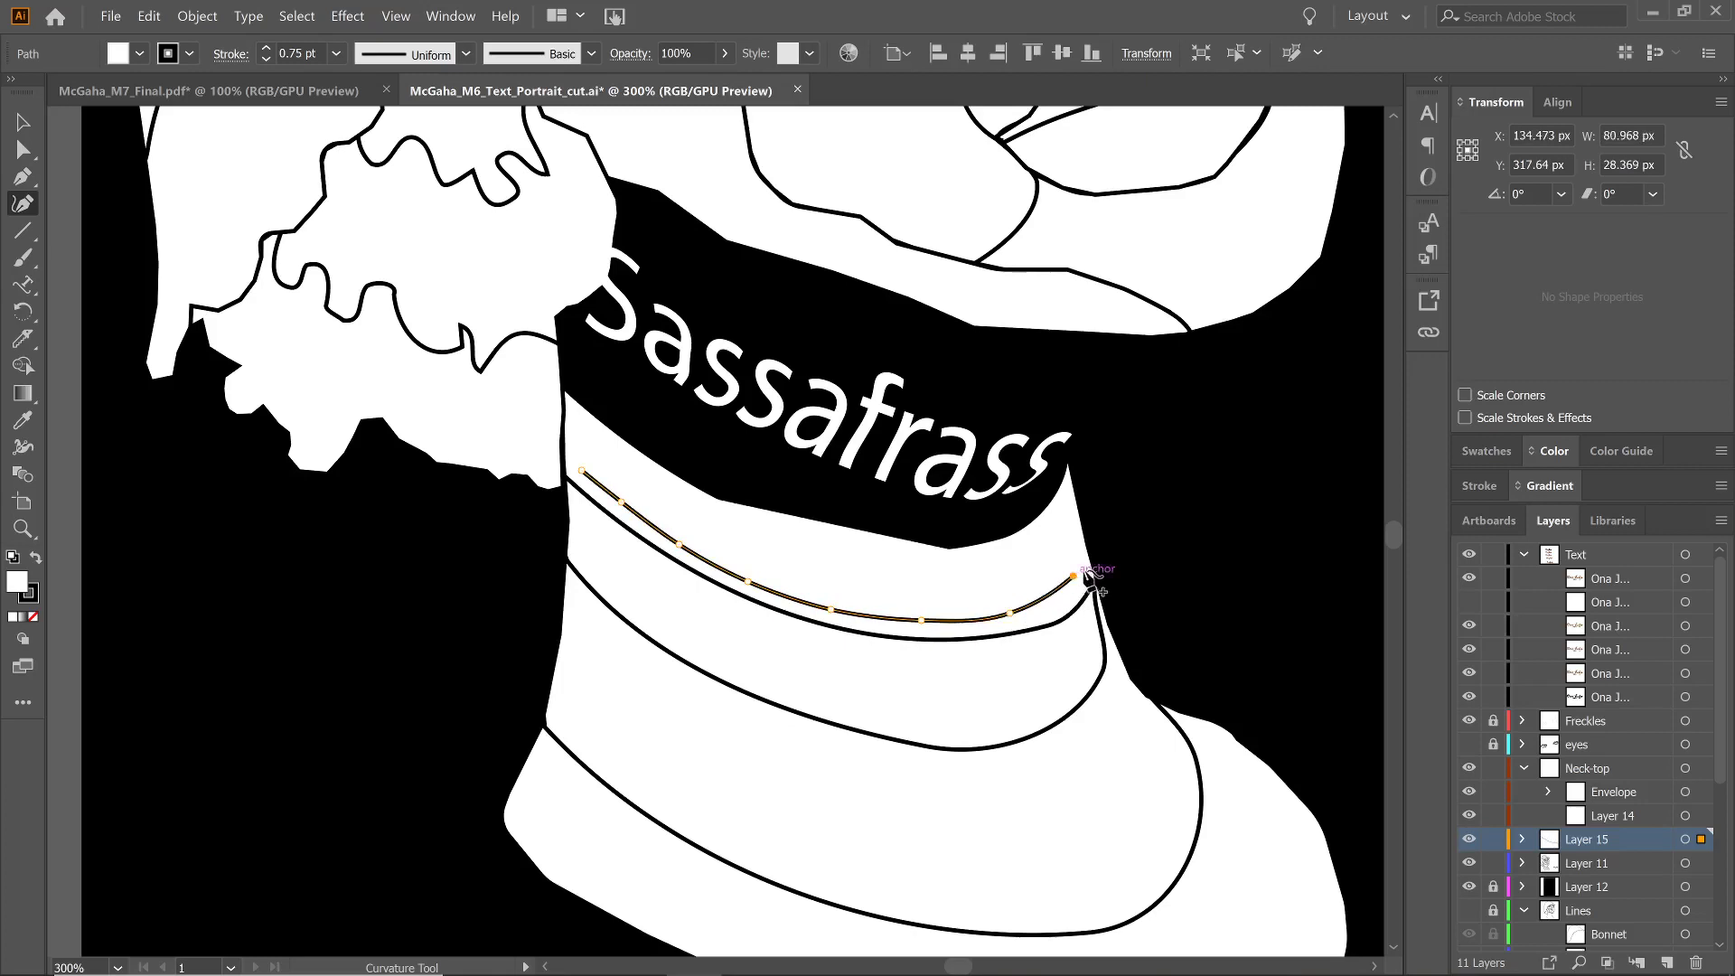
click(1074, 576)
Lock Layer 11, make Layer 15 active, and extend the curve's right end upward to the neck's edge, about 95 px wide overall
click(1091, 570)
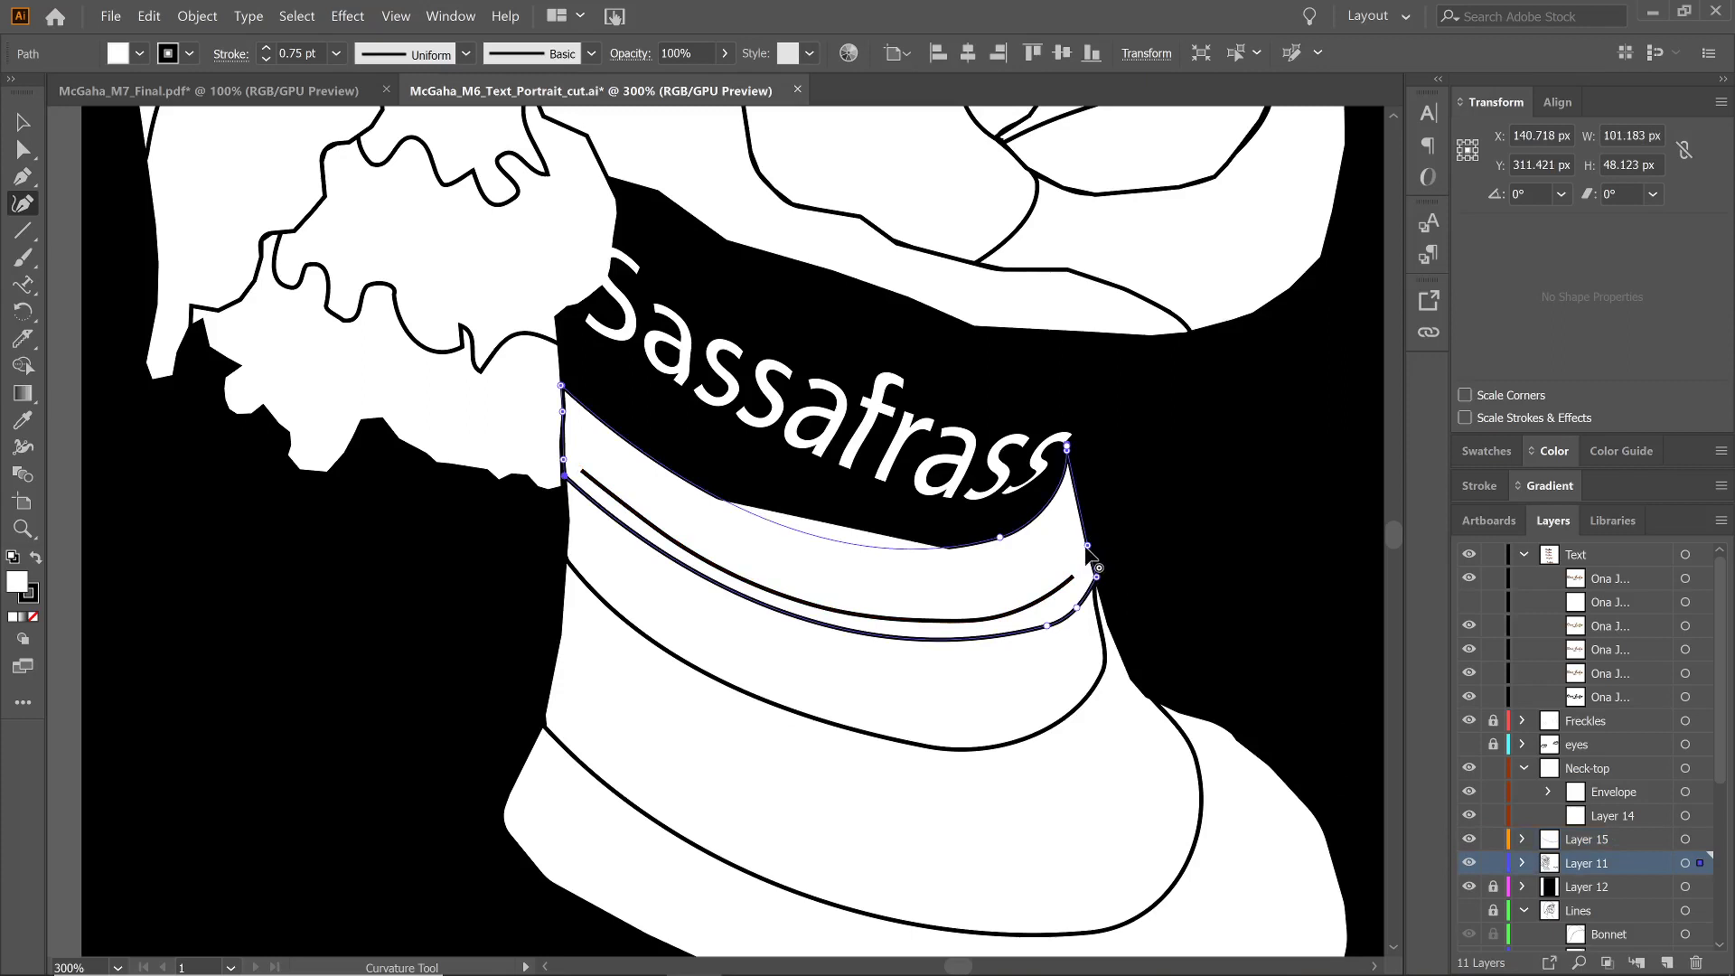
click(1491, 865)
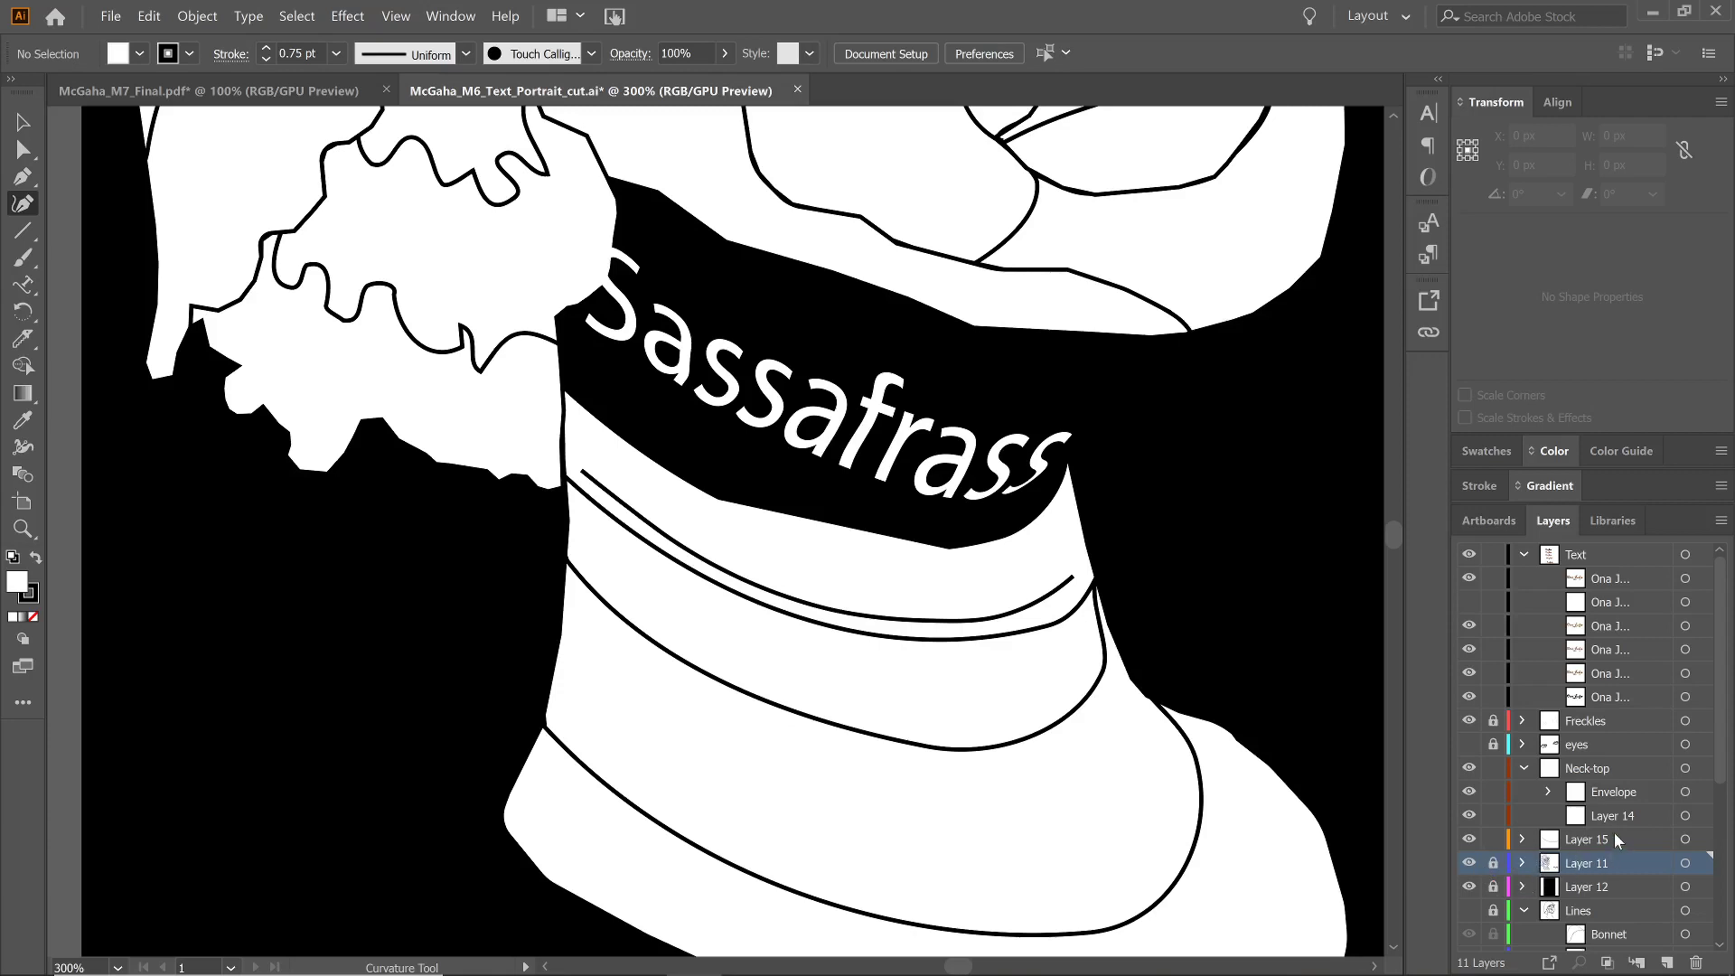
click(1617, 840)
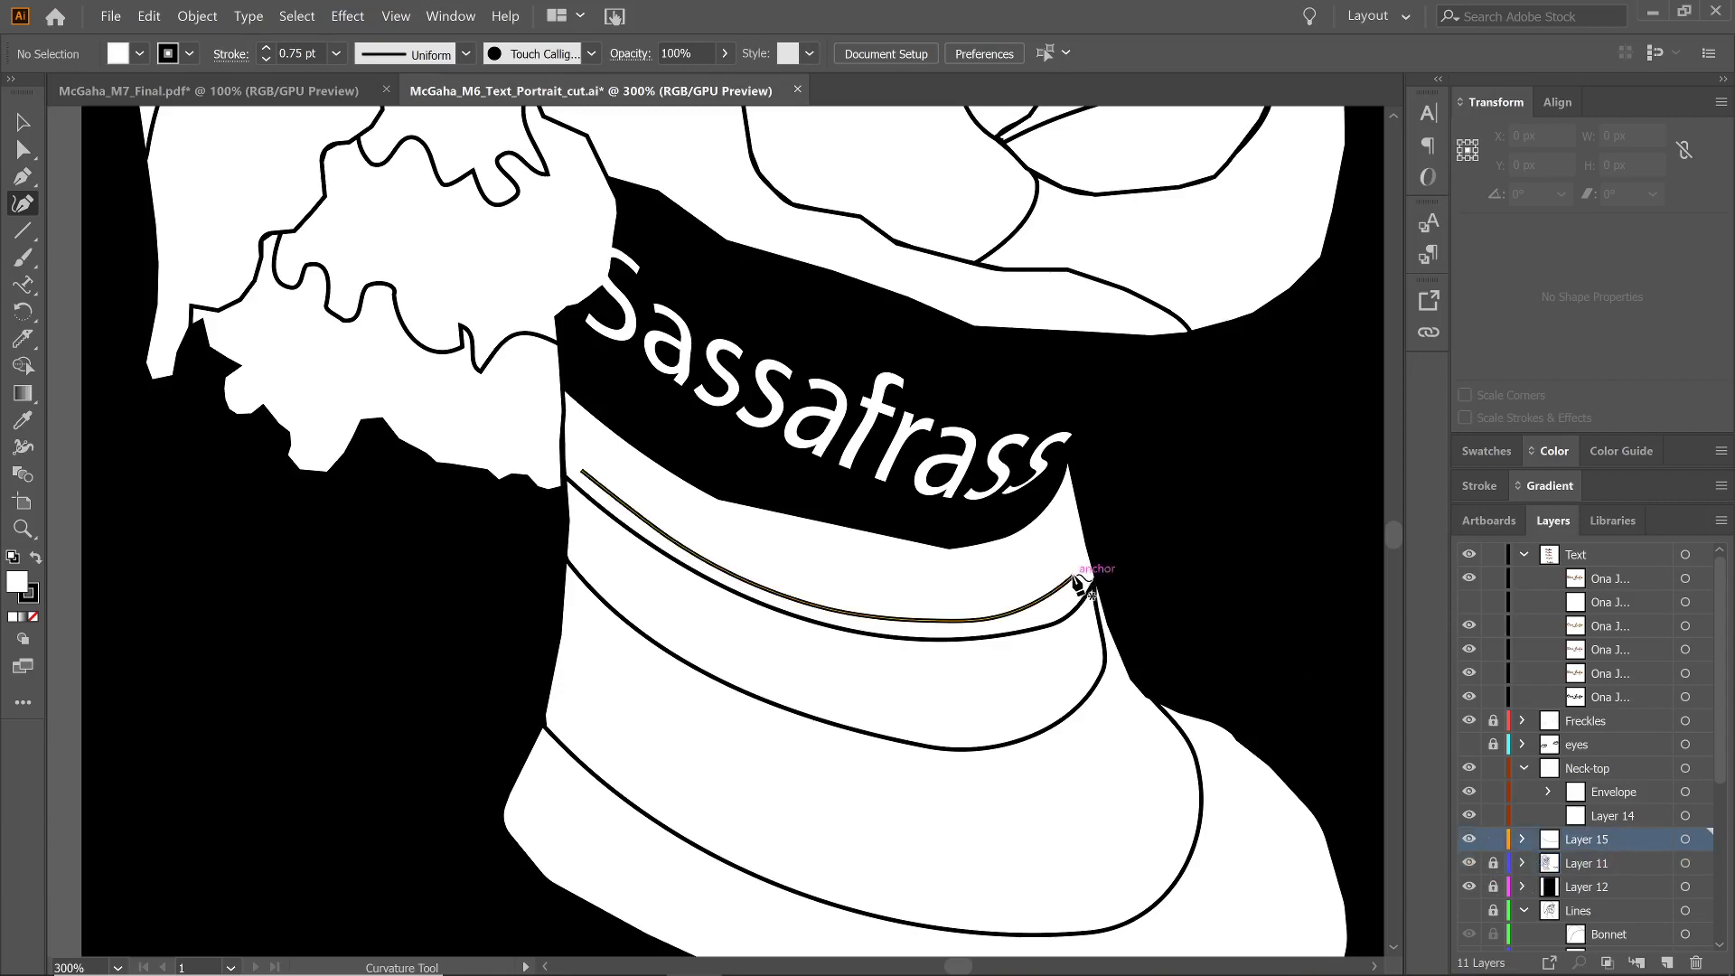
click(1079, 580)
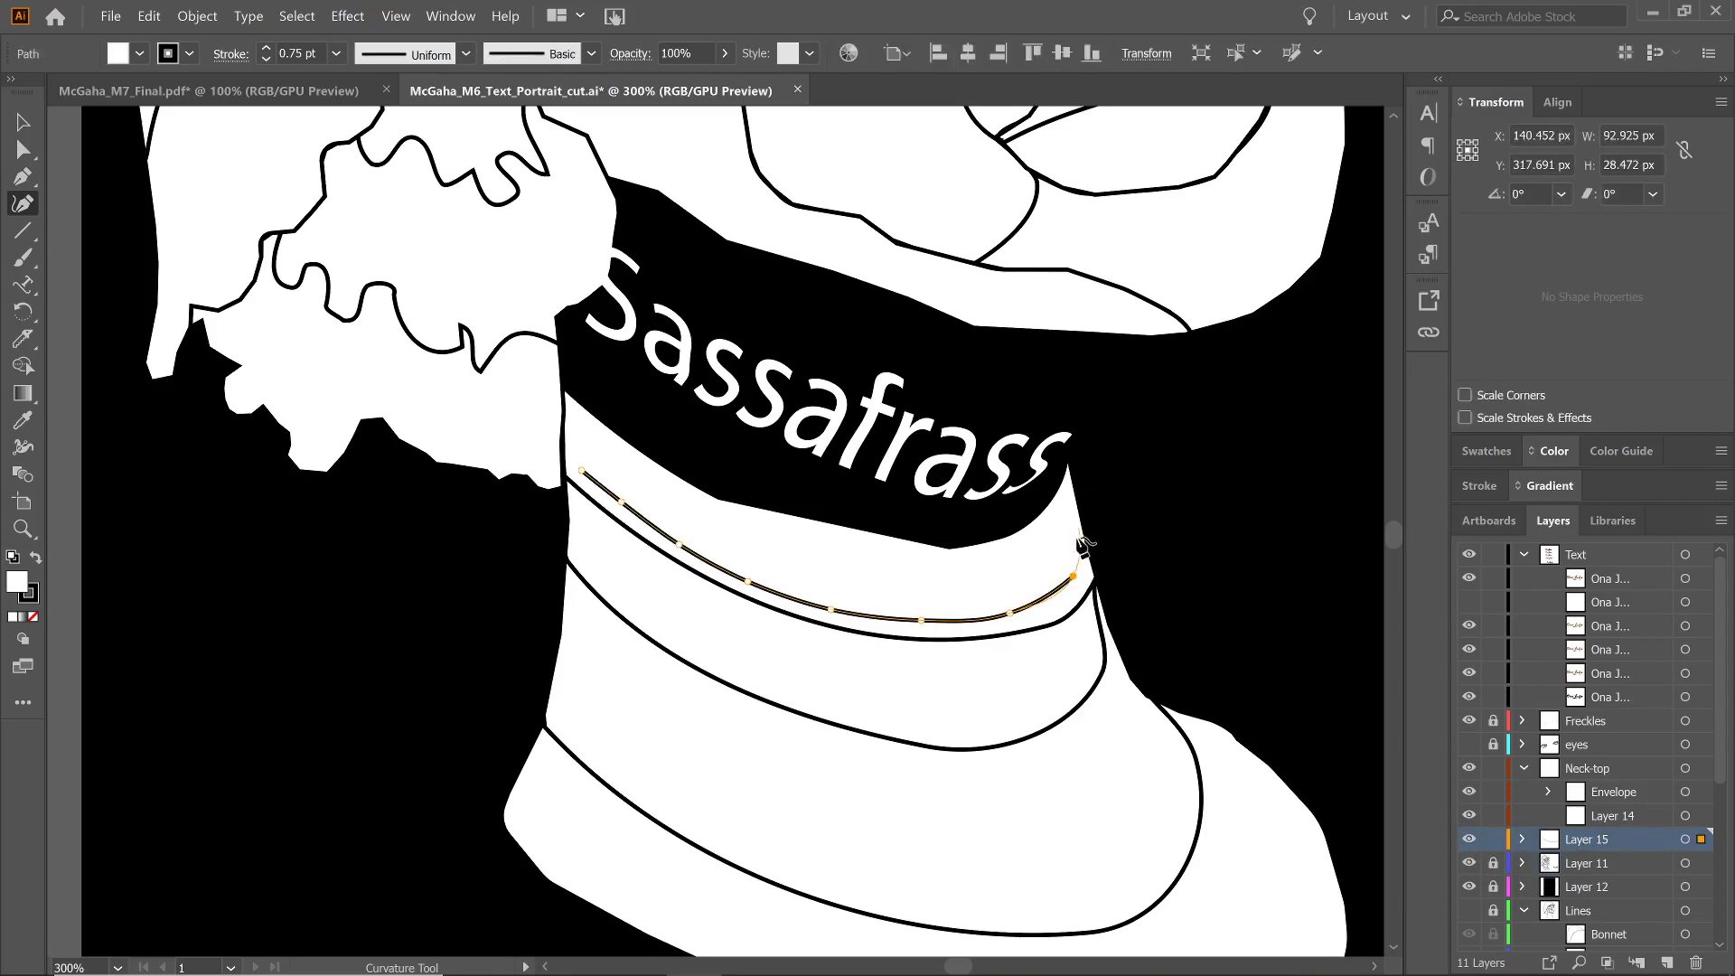
drag(1076, 575, 1083, 552)
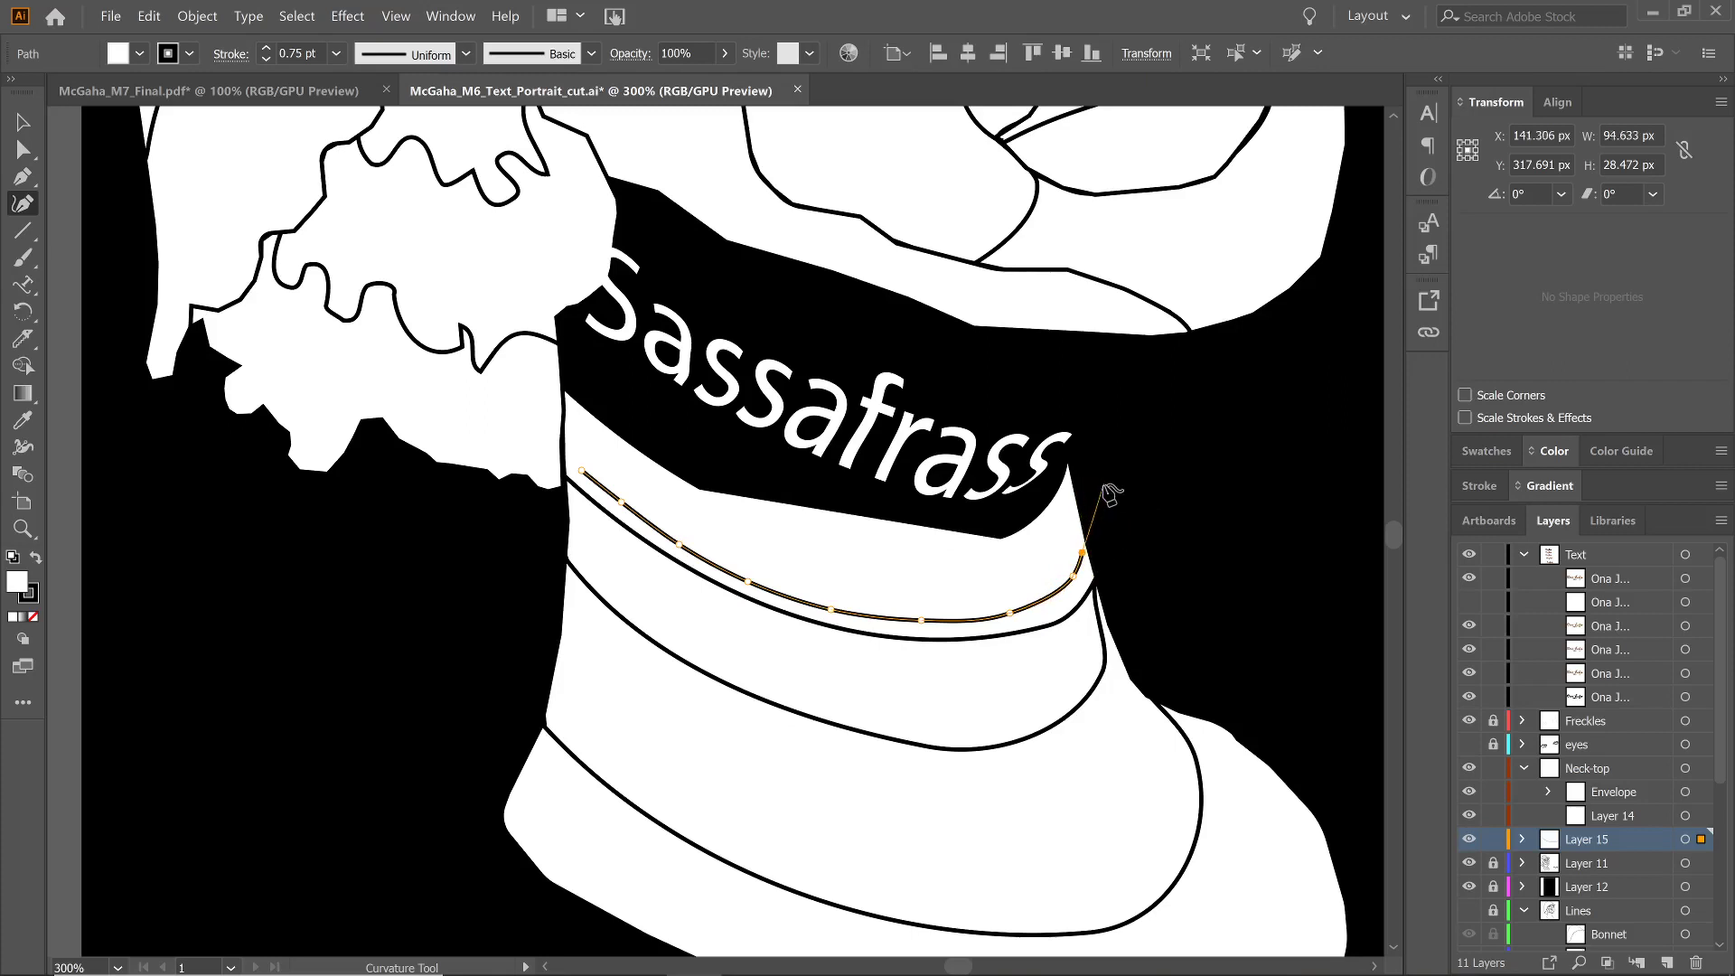
Set the new curve's fill to None
key(v)
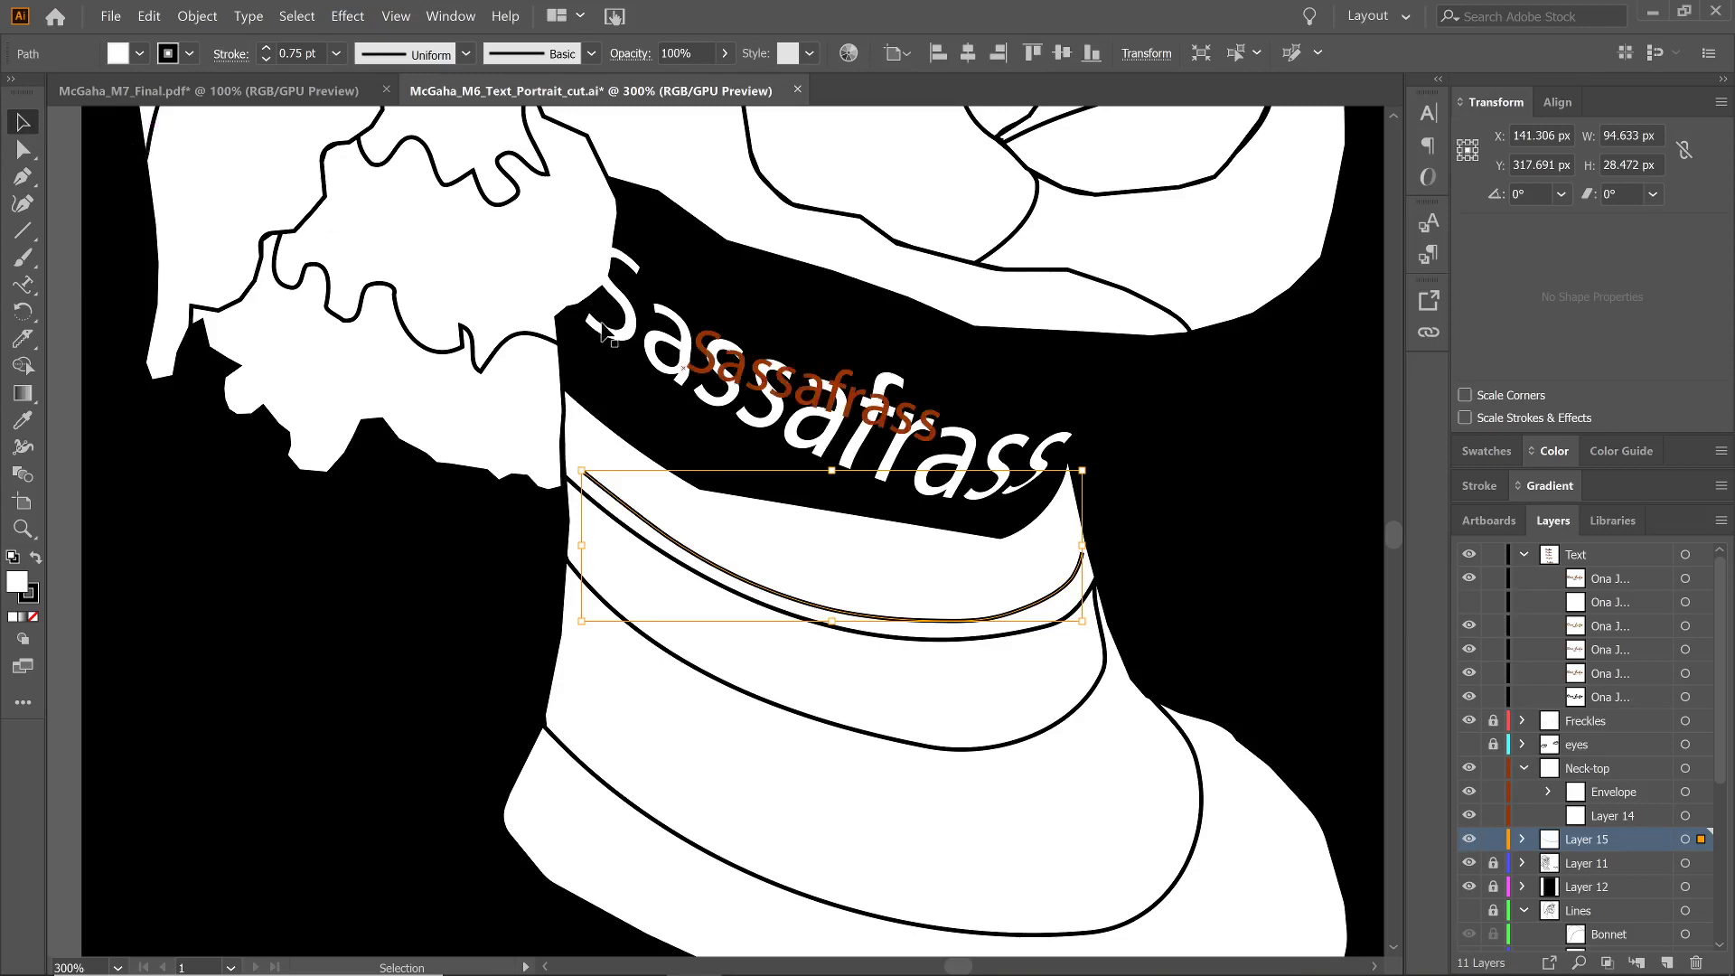
click(140, 53)
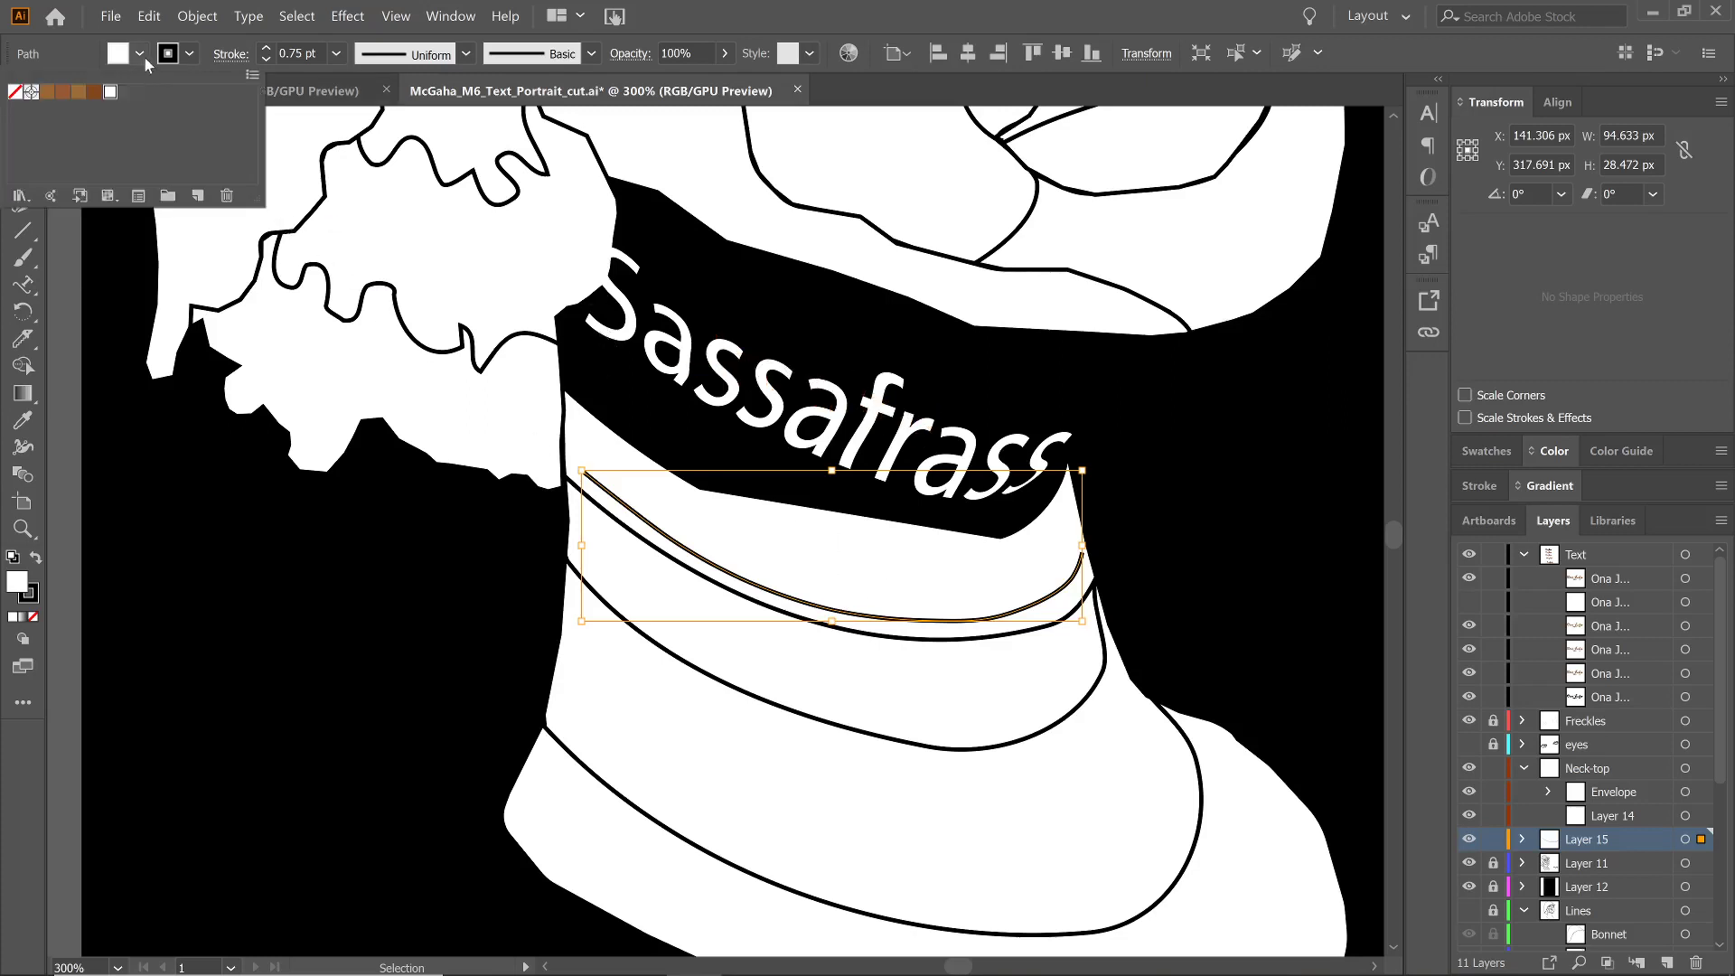
click(12, 94)
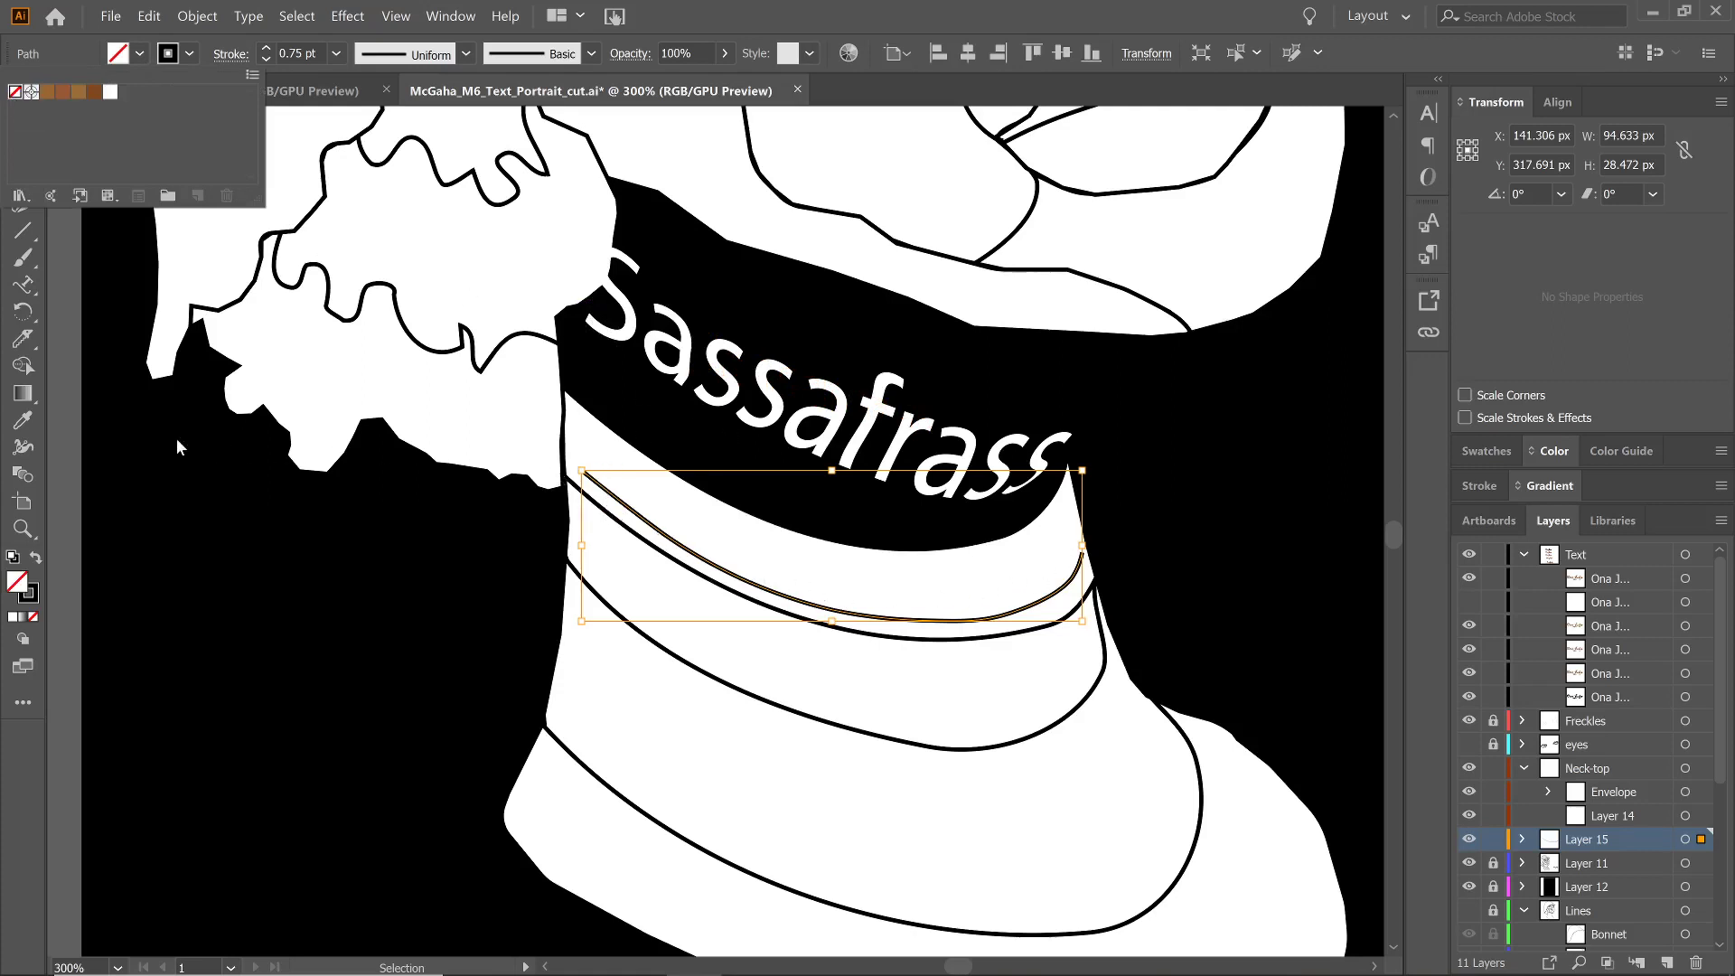
Place Type on a Path along the curve with the text "it looks a lot better." and deselect it
click(30, 289)
click(25, 288)
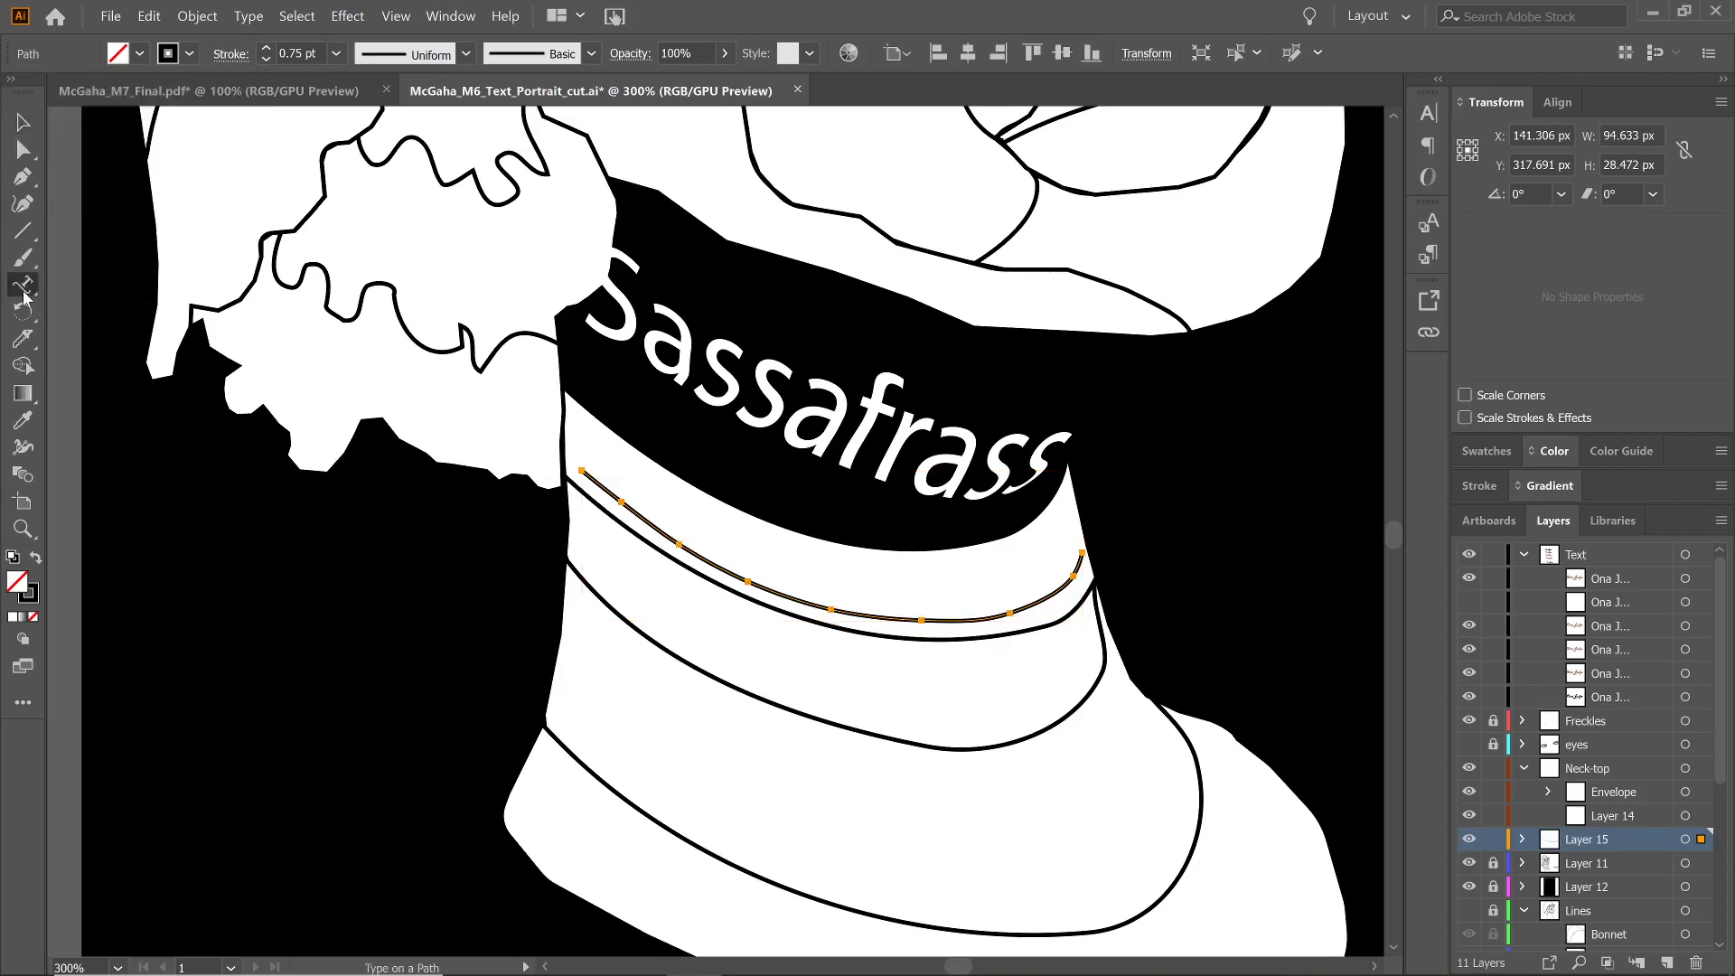
click(585, 471)
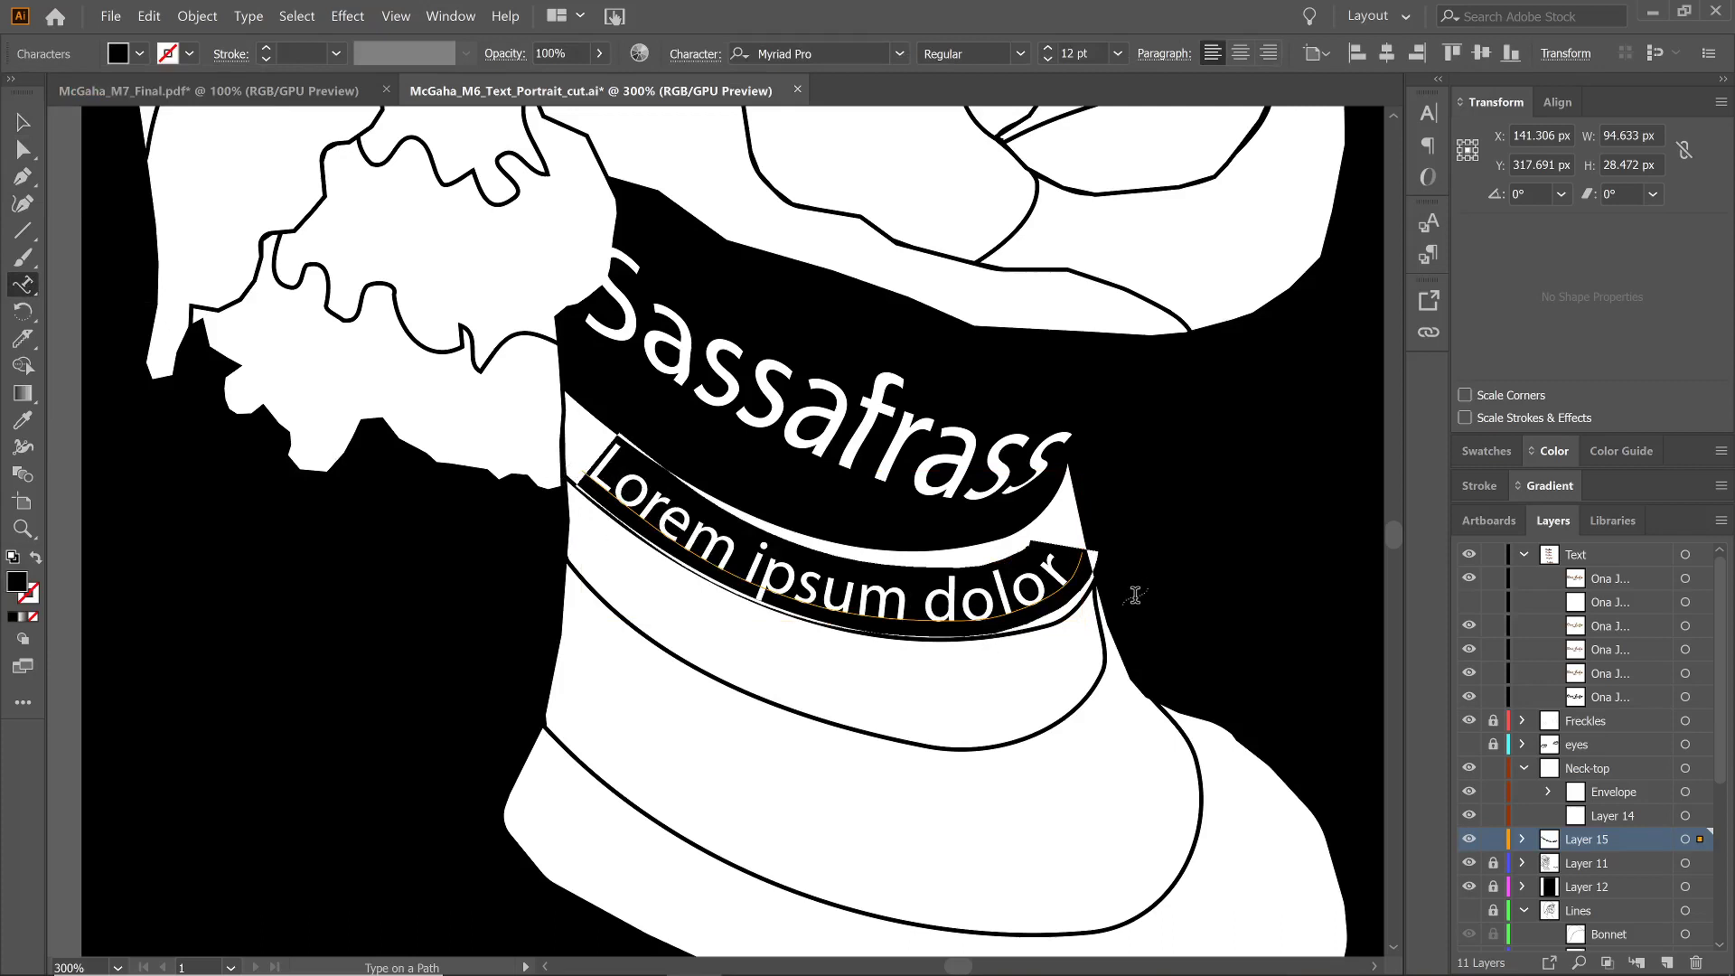
text(it lo)
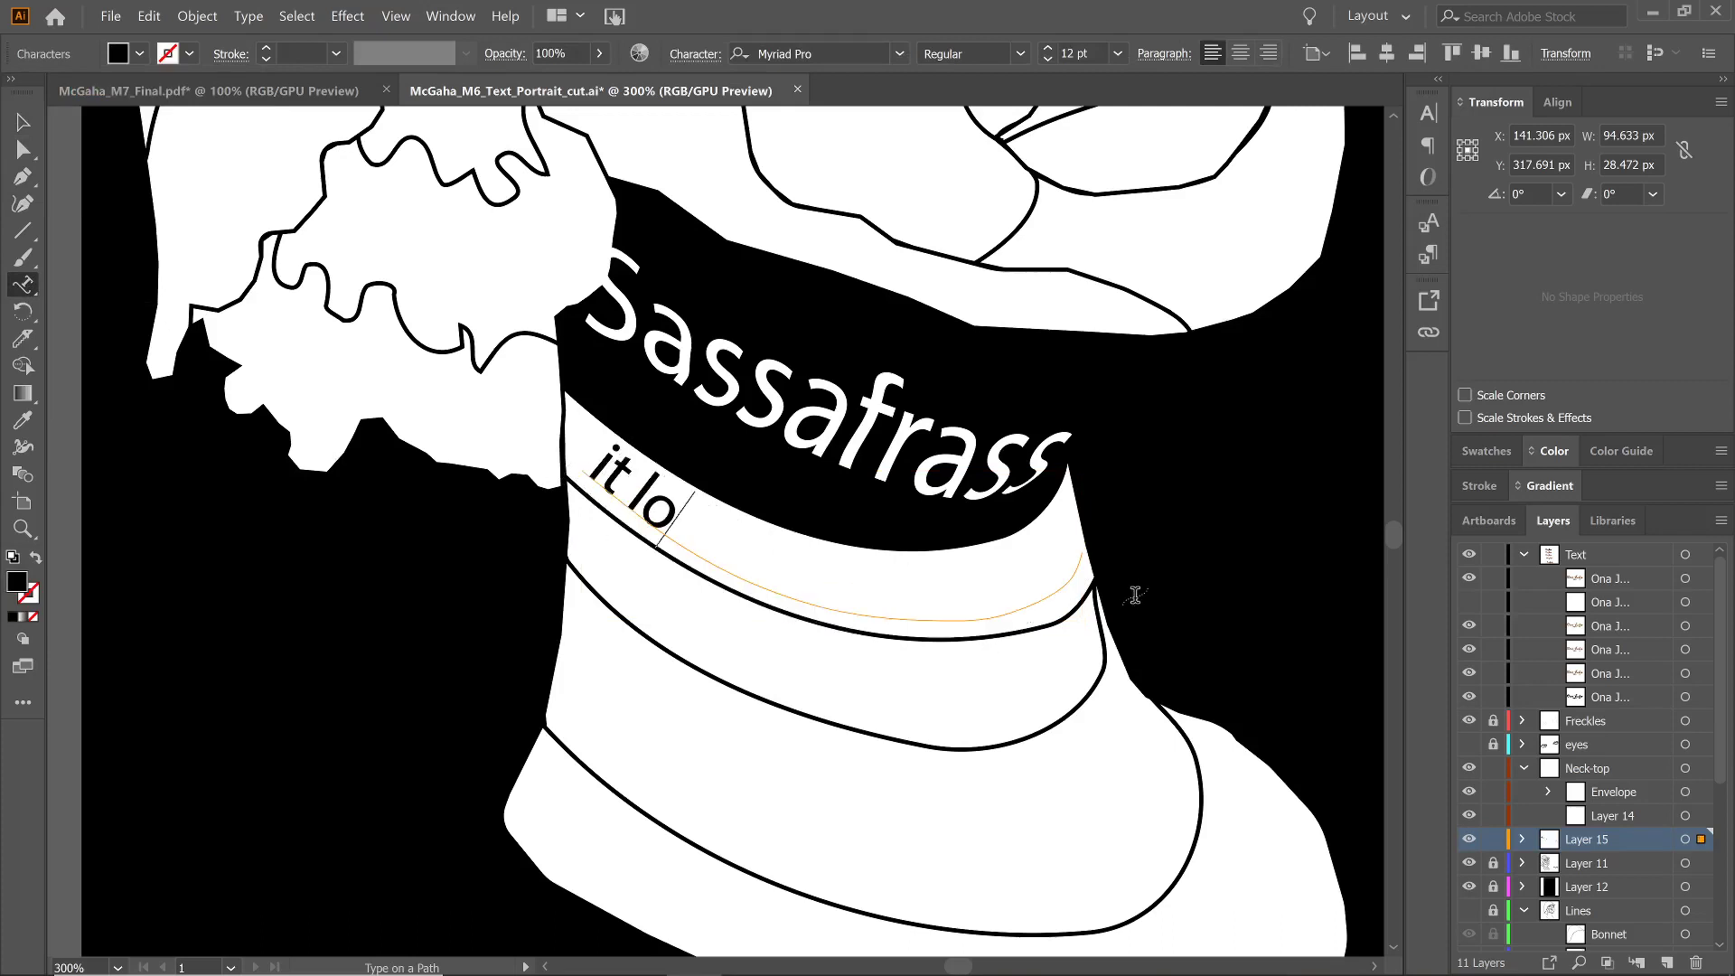
text(oks a lot better.)
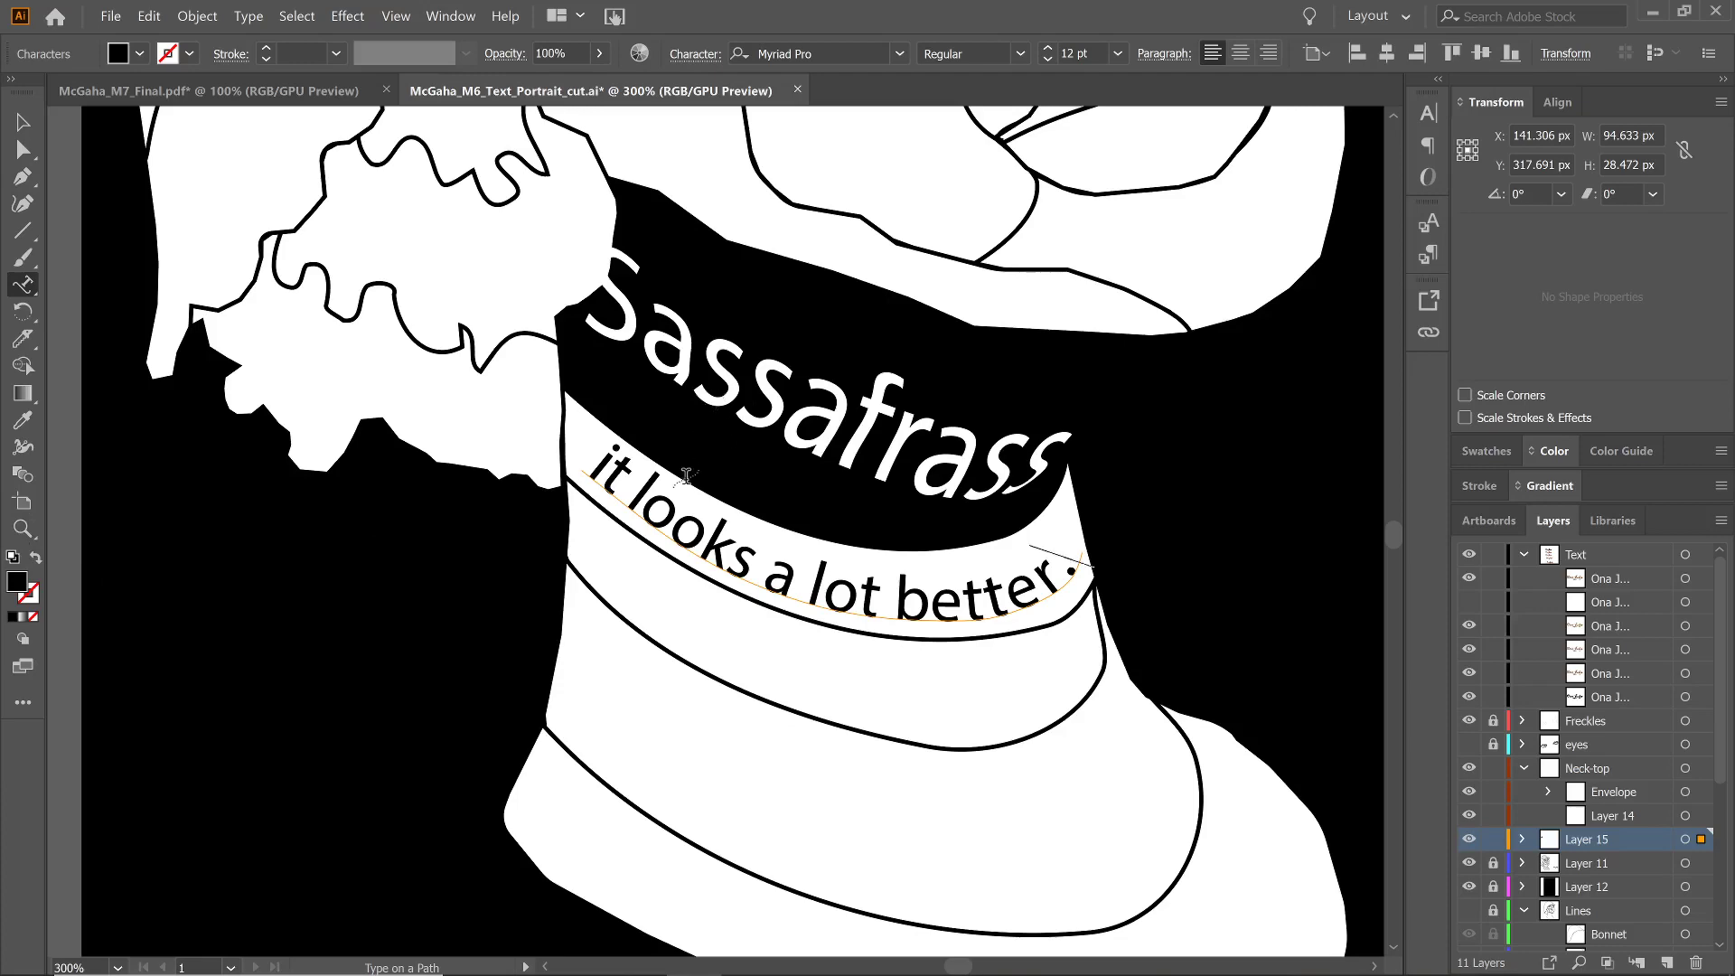
scroll(571, 412, up, 2)
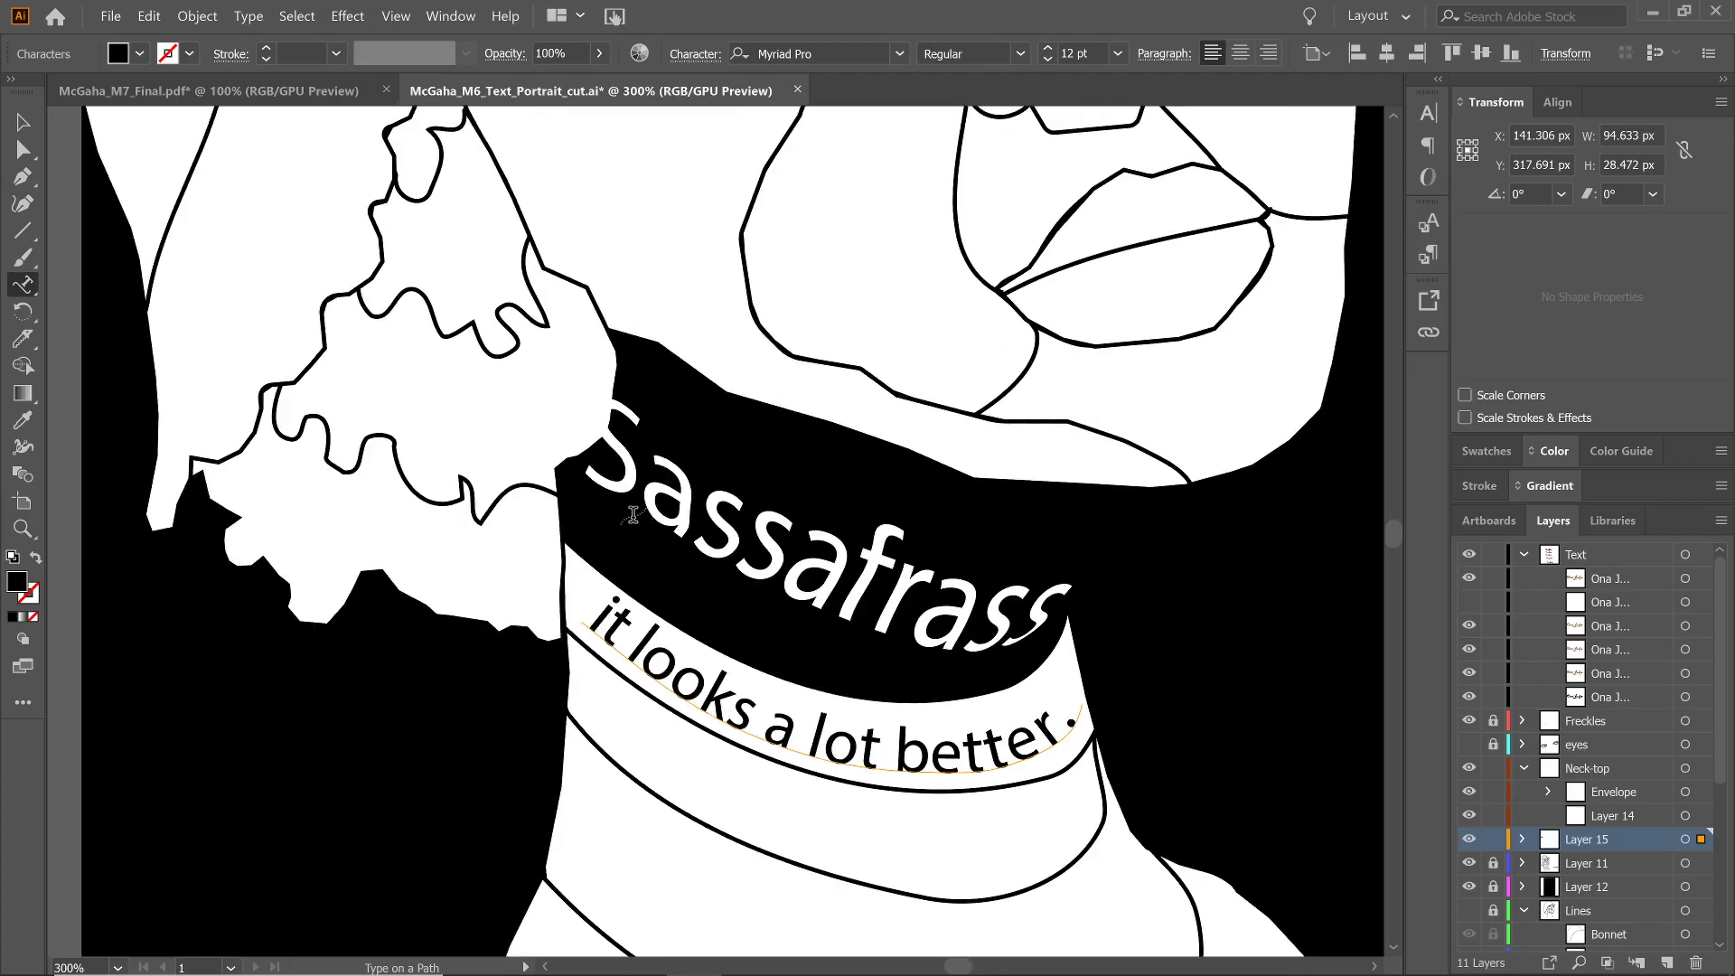
scroll(642, 540, down, 3)
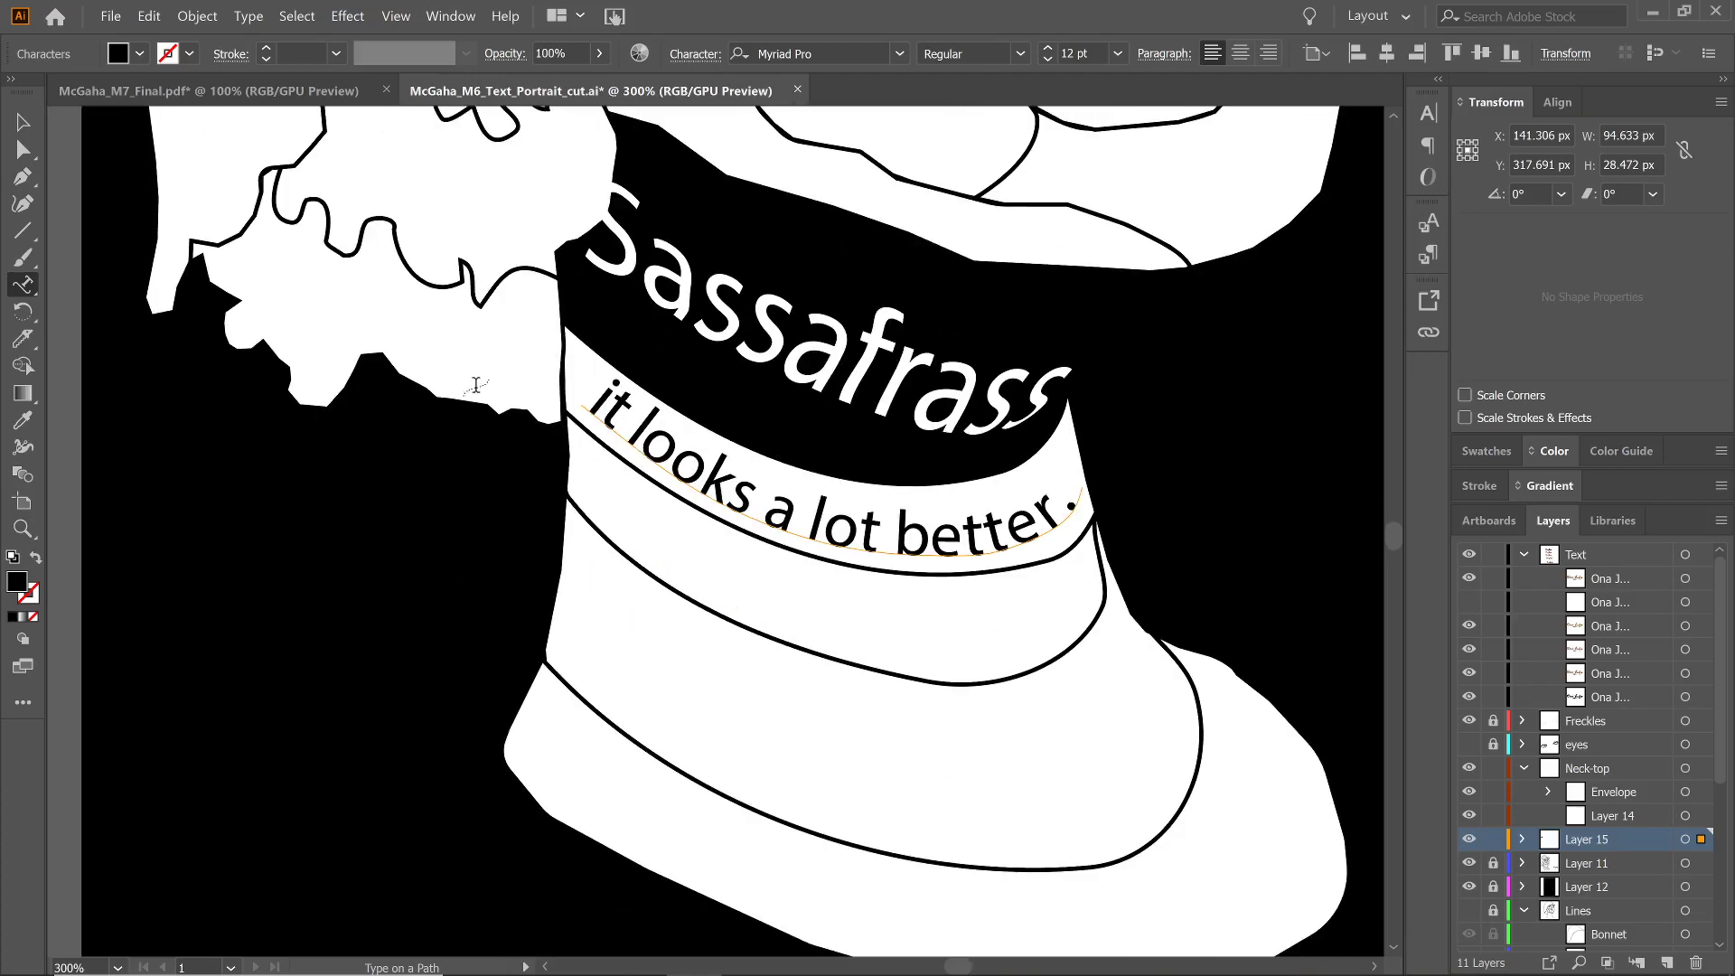
click(197, 16)
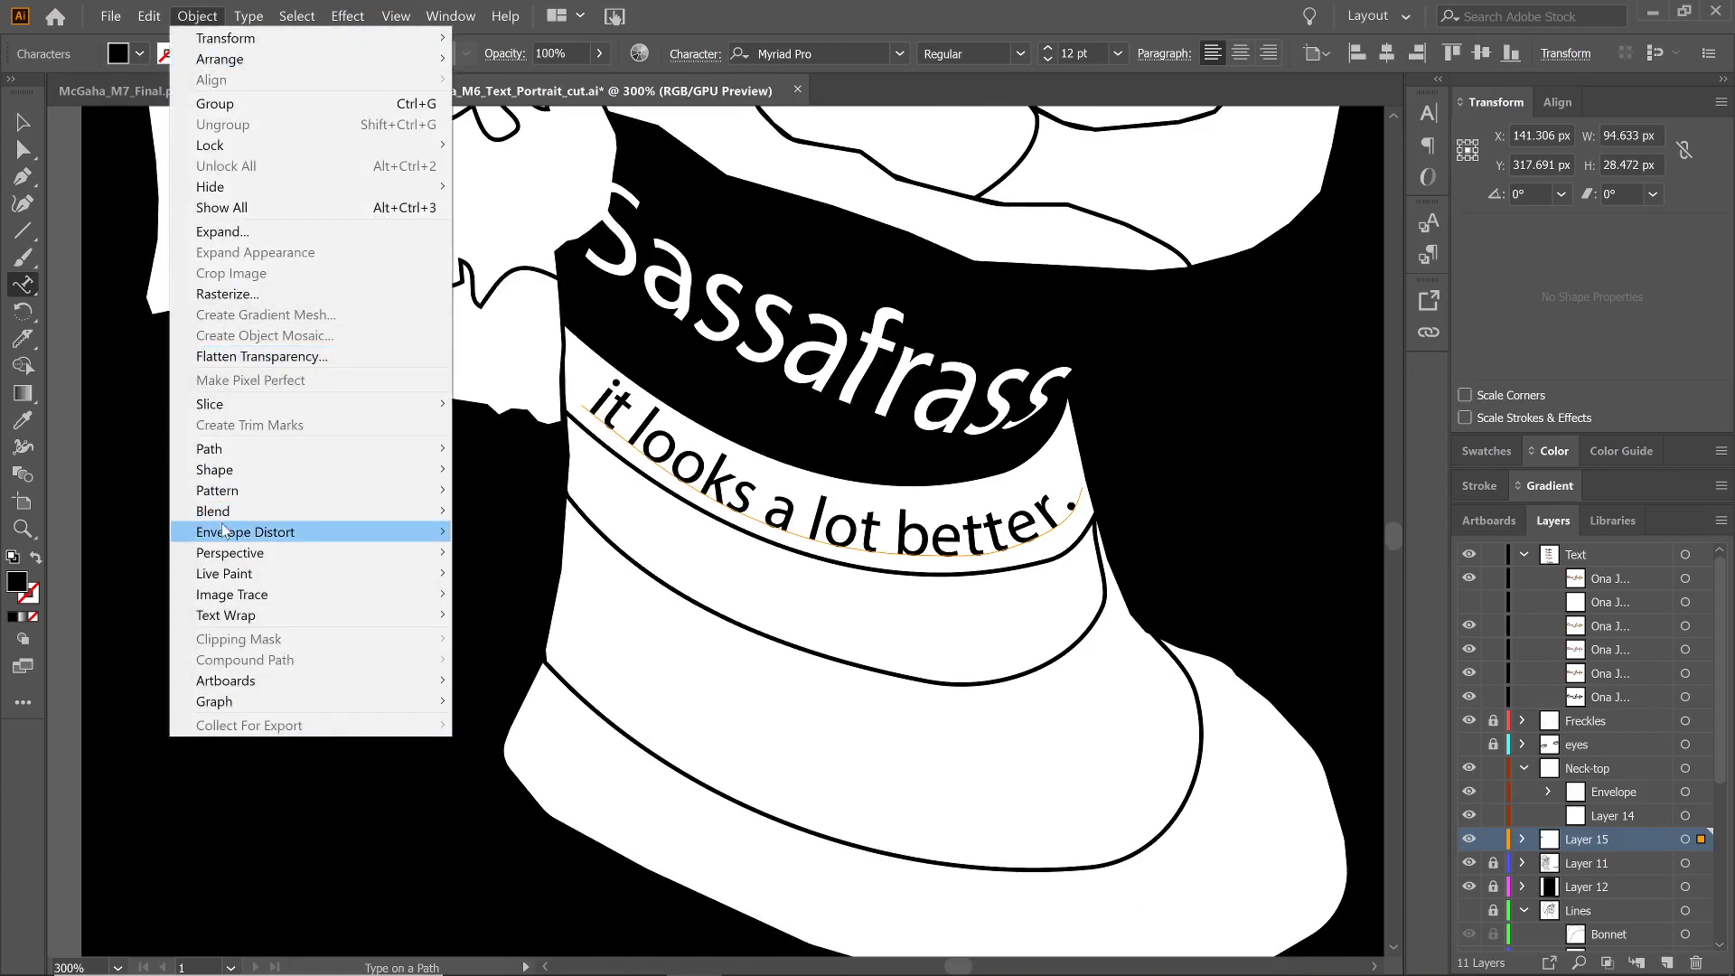
click(990, 654)
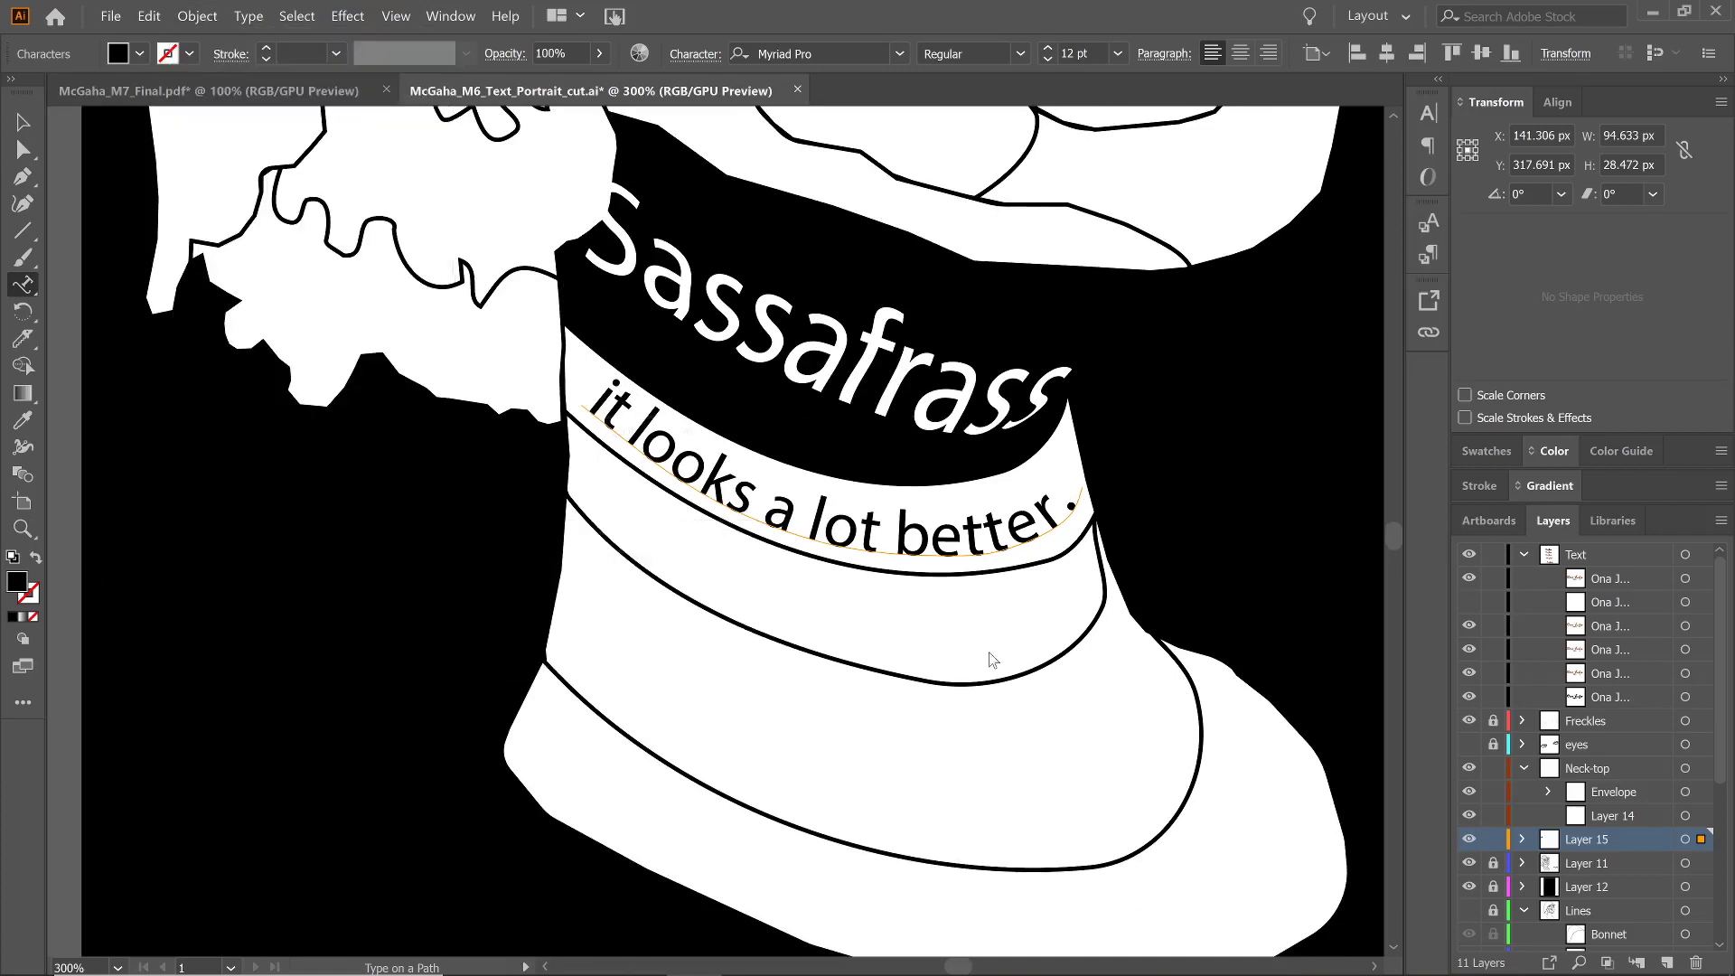
click(398, 398)
click(1121, 529)
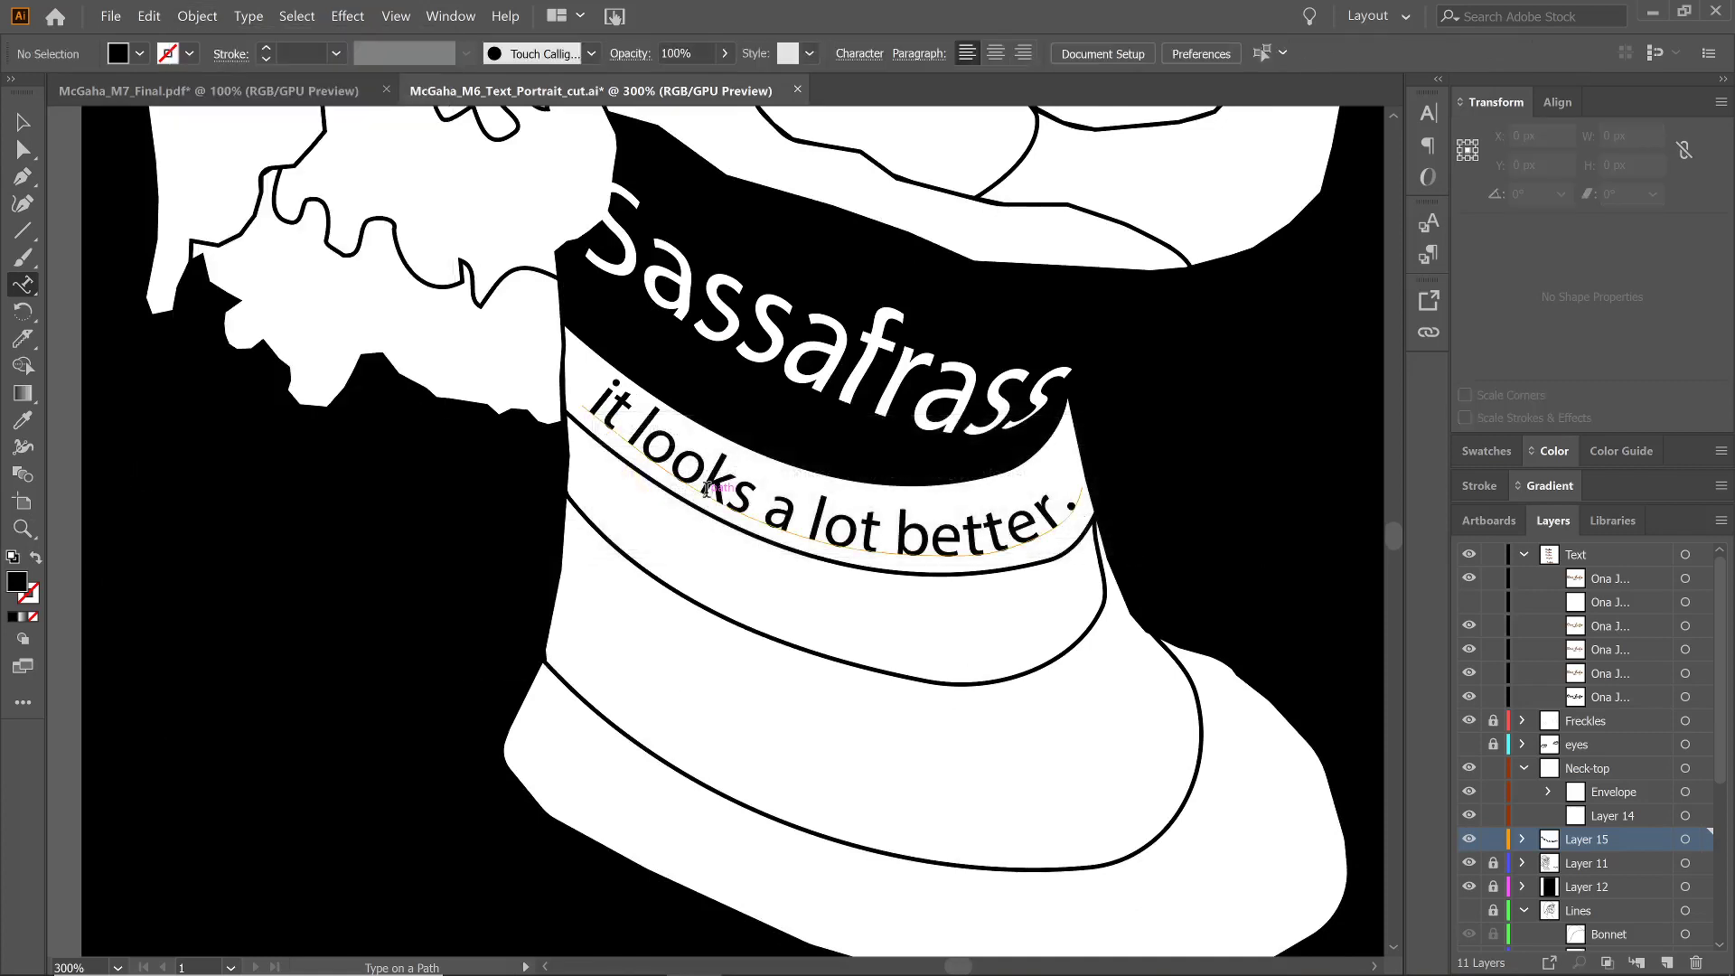
click(23, 122)
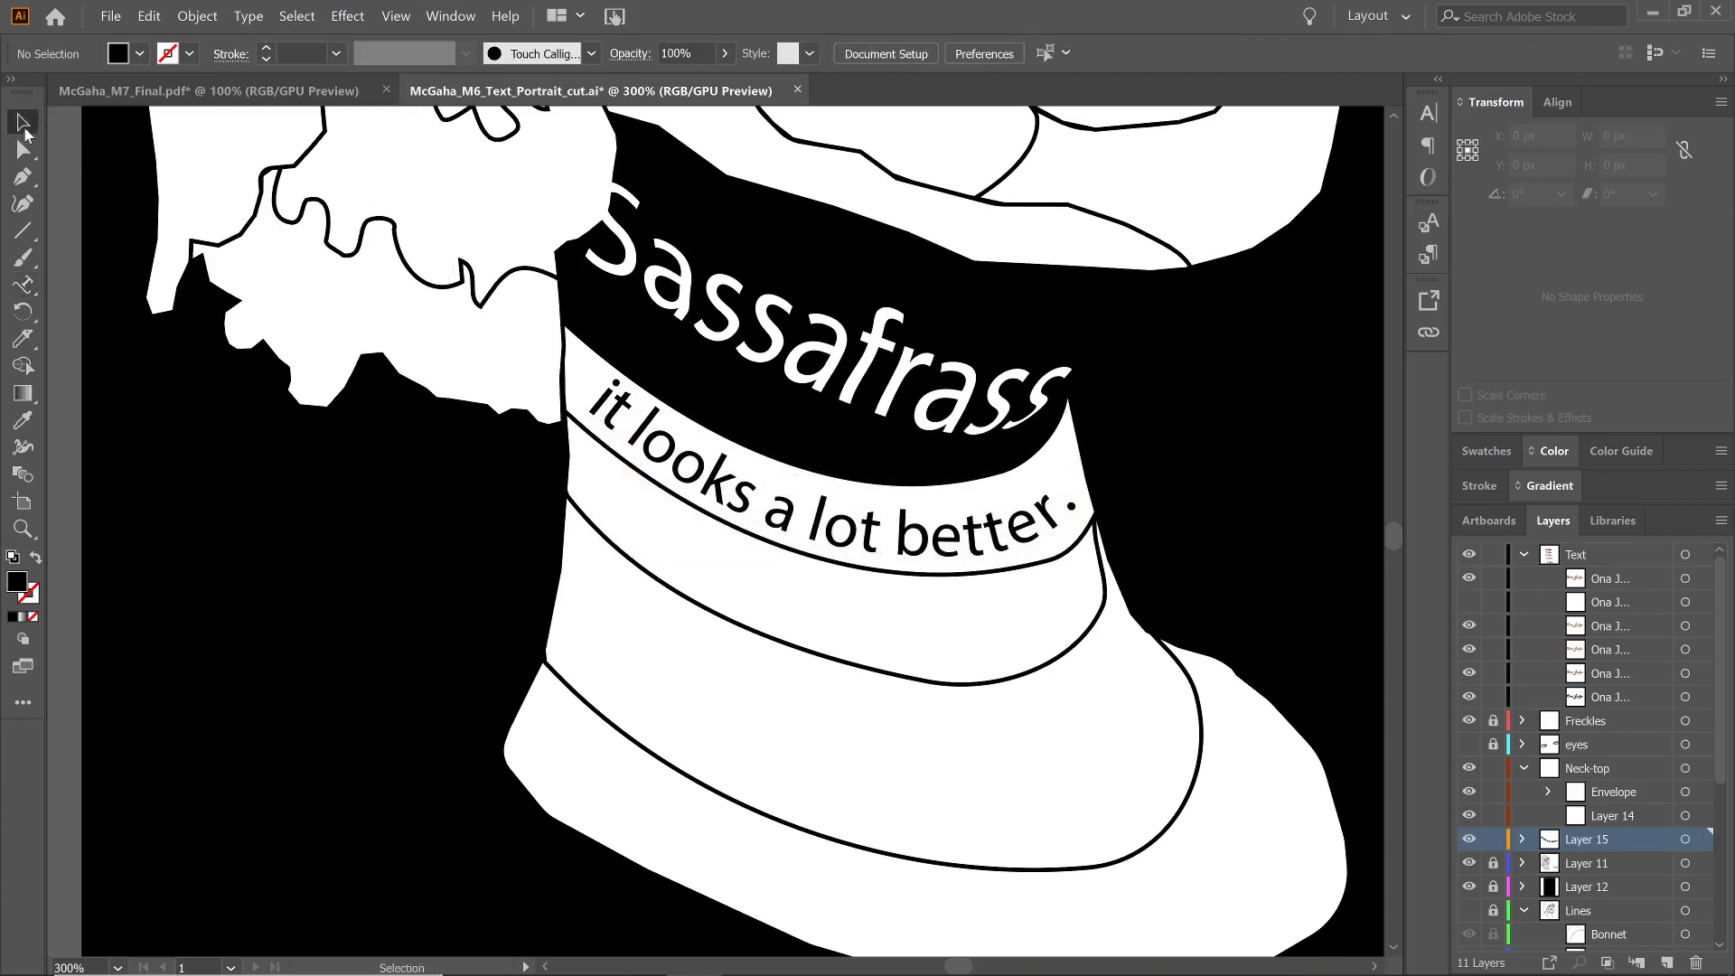
Unlock Layer 11, select the large neck band below the two upper strips, and slice across it with a curved Knife cut
scroll(660, 677, up, 3)
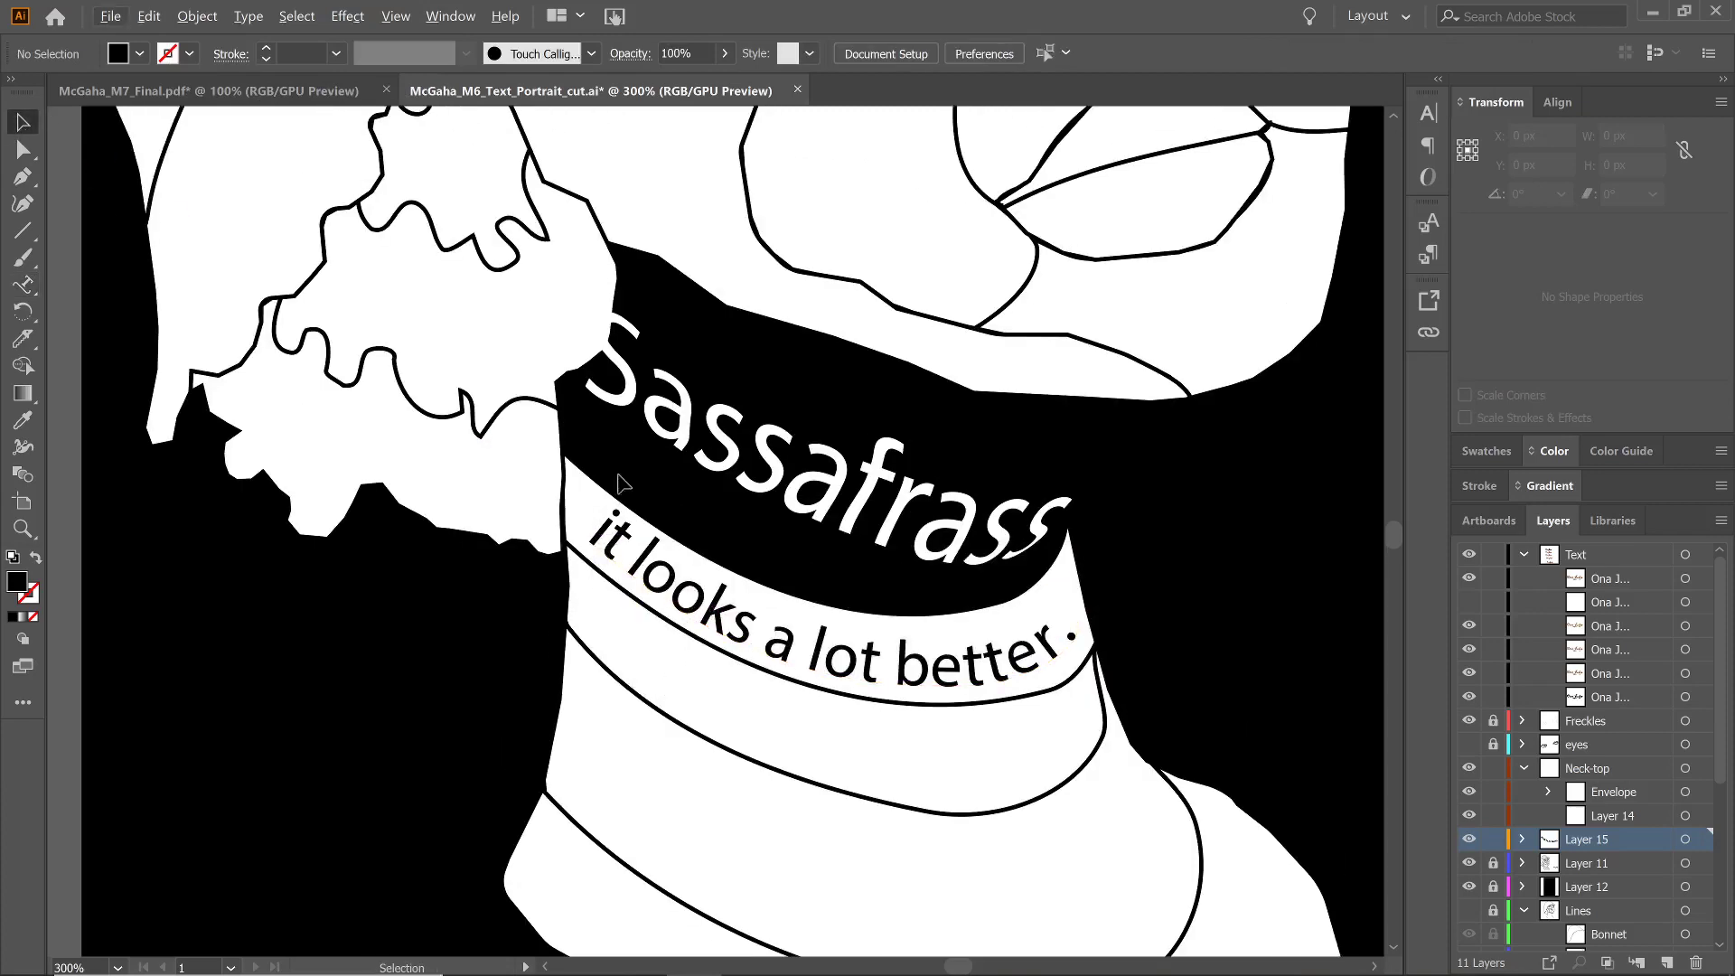
scroll(531, 521, up, 3)
scroll(524, 542, down, 5)
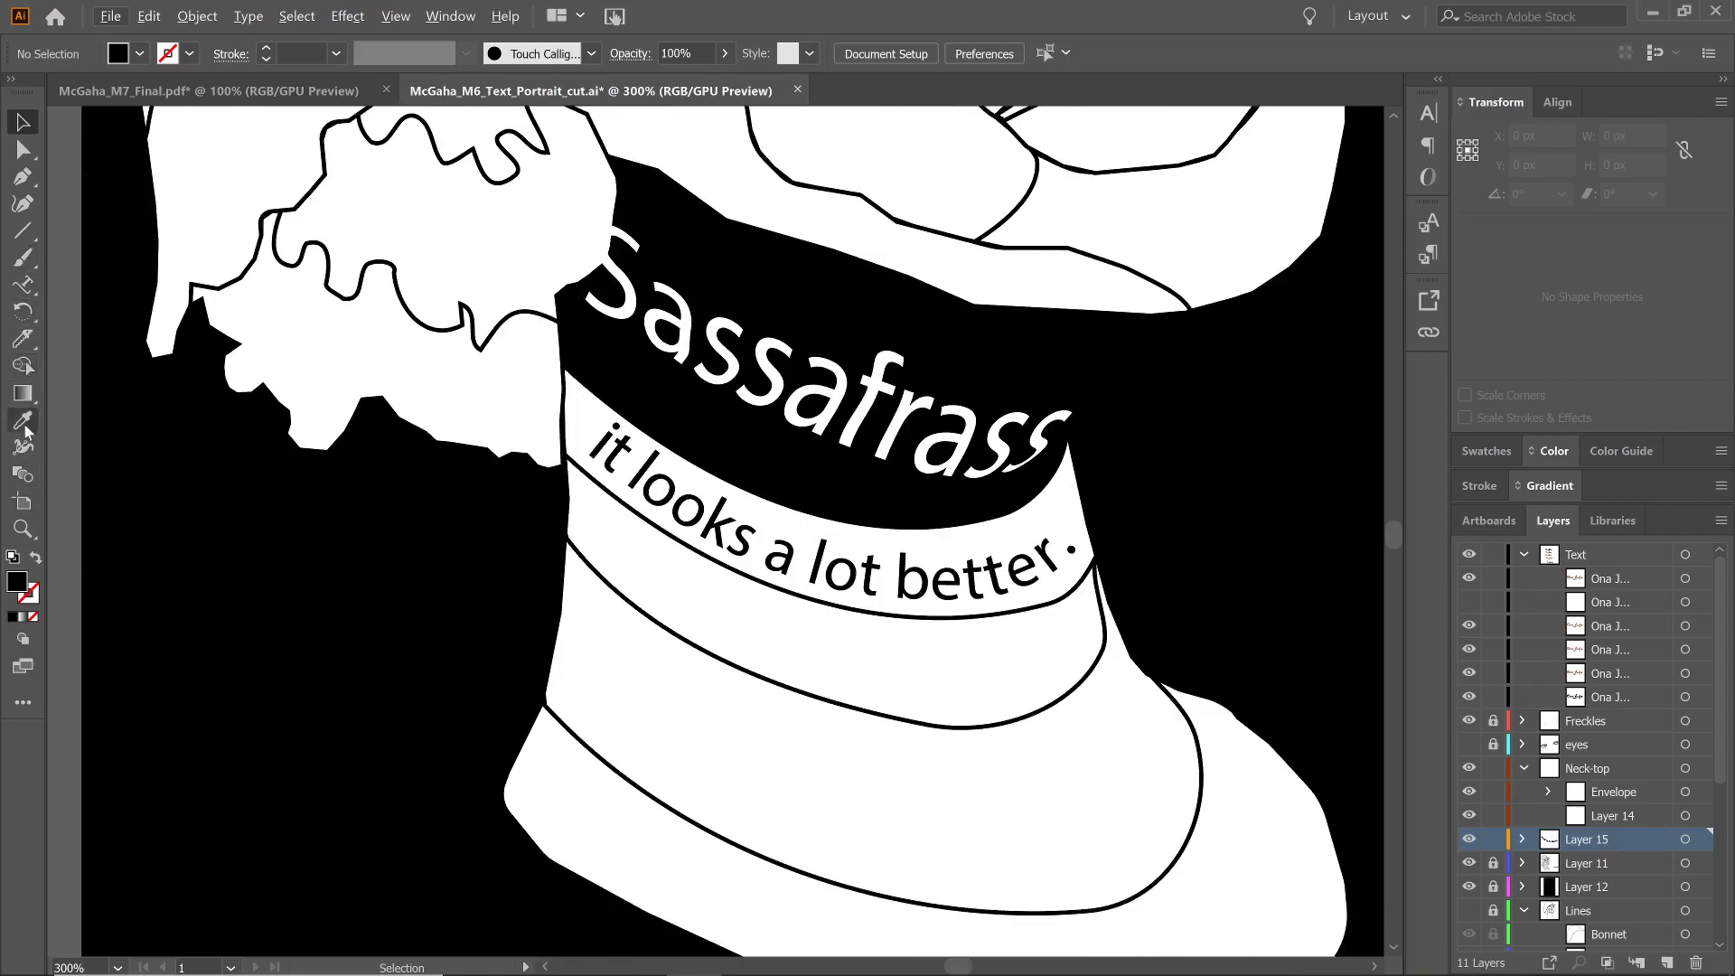
click(27, 341)
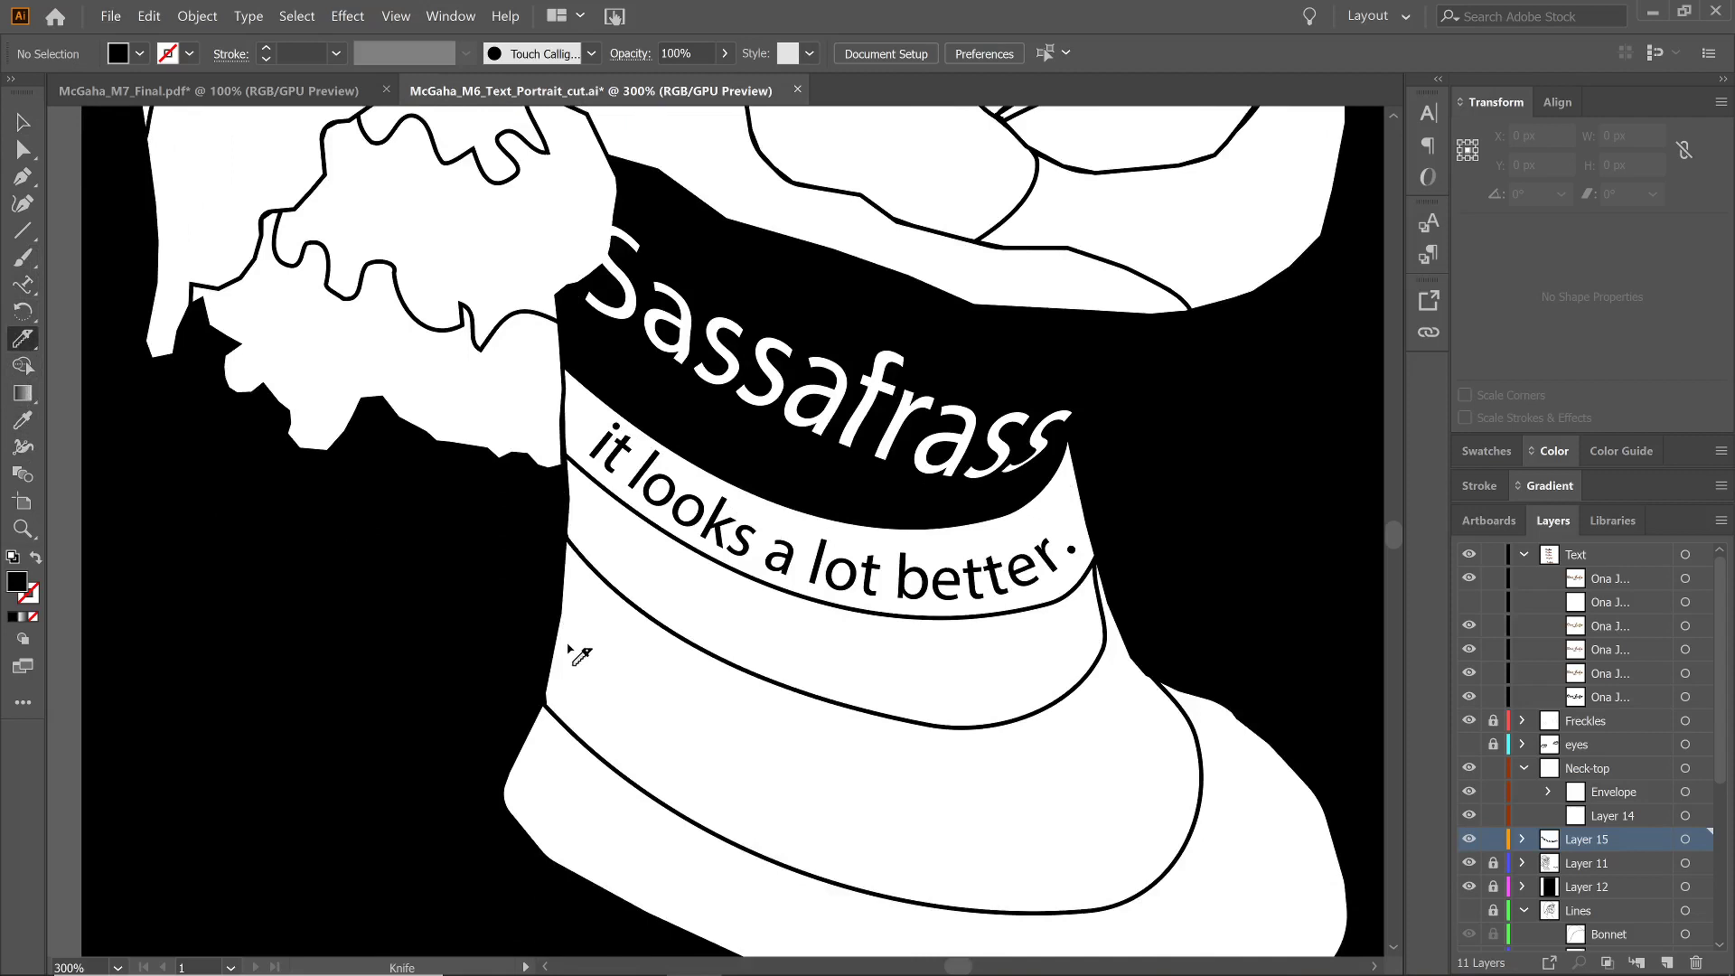
click(23, 122)
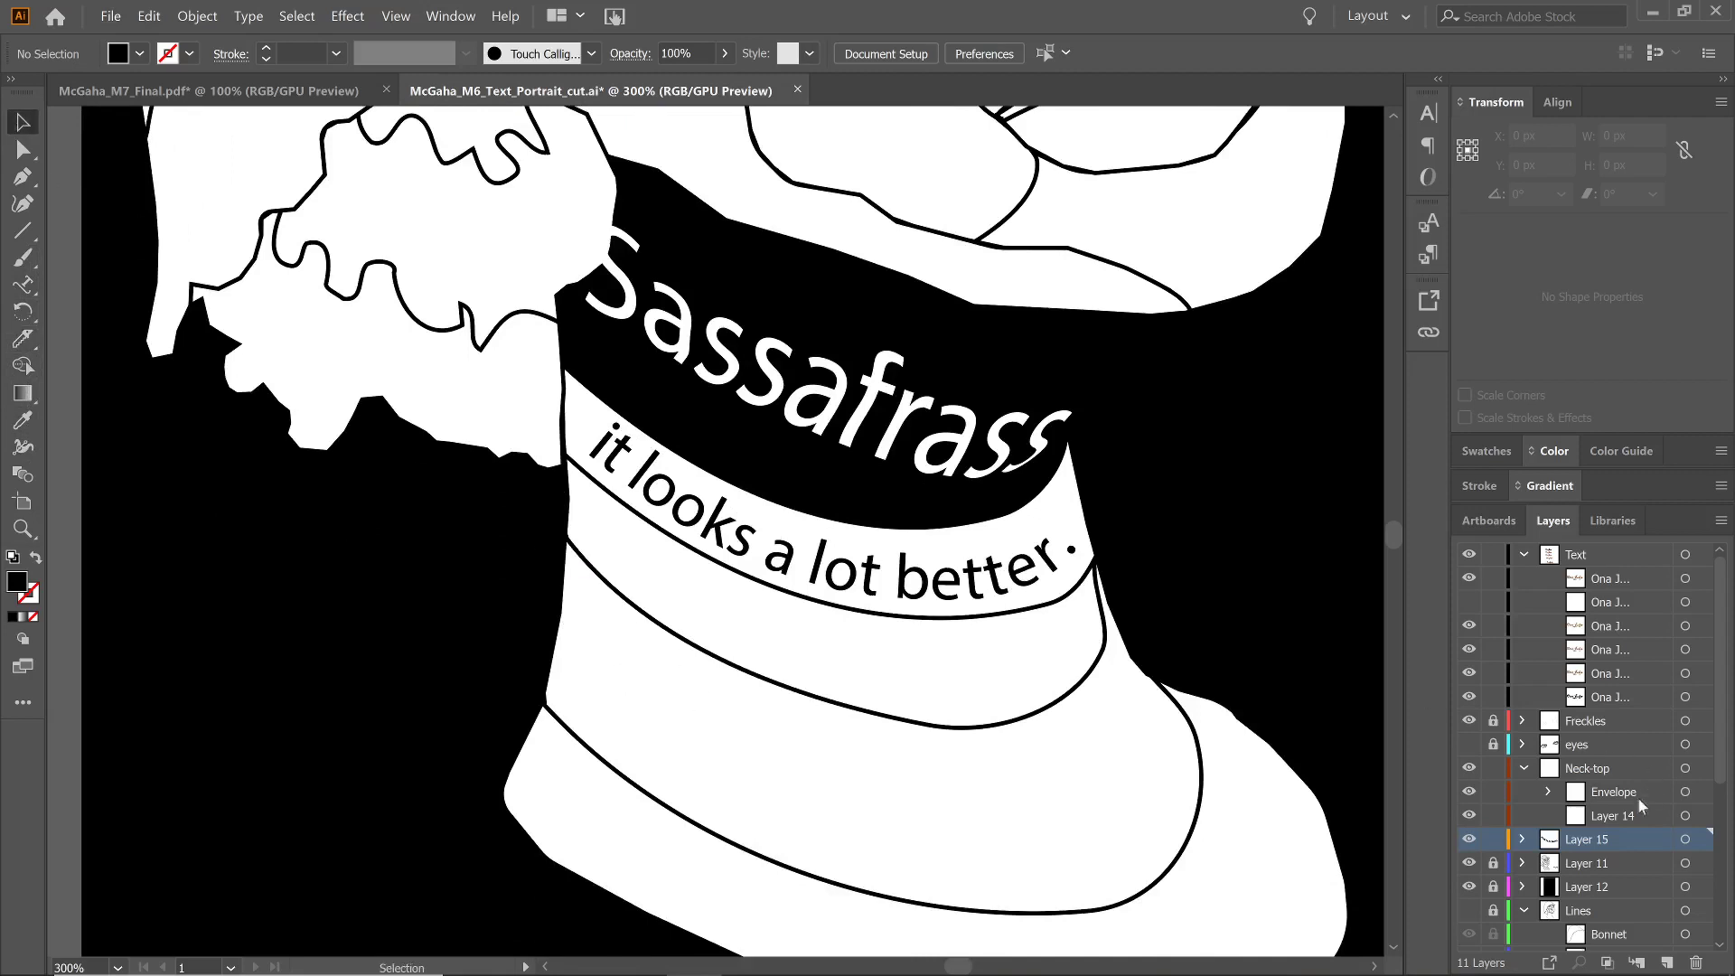
click(1494, 864)
click(23, 339)
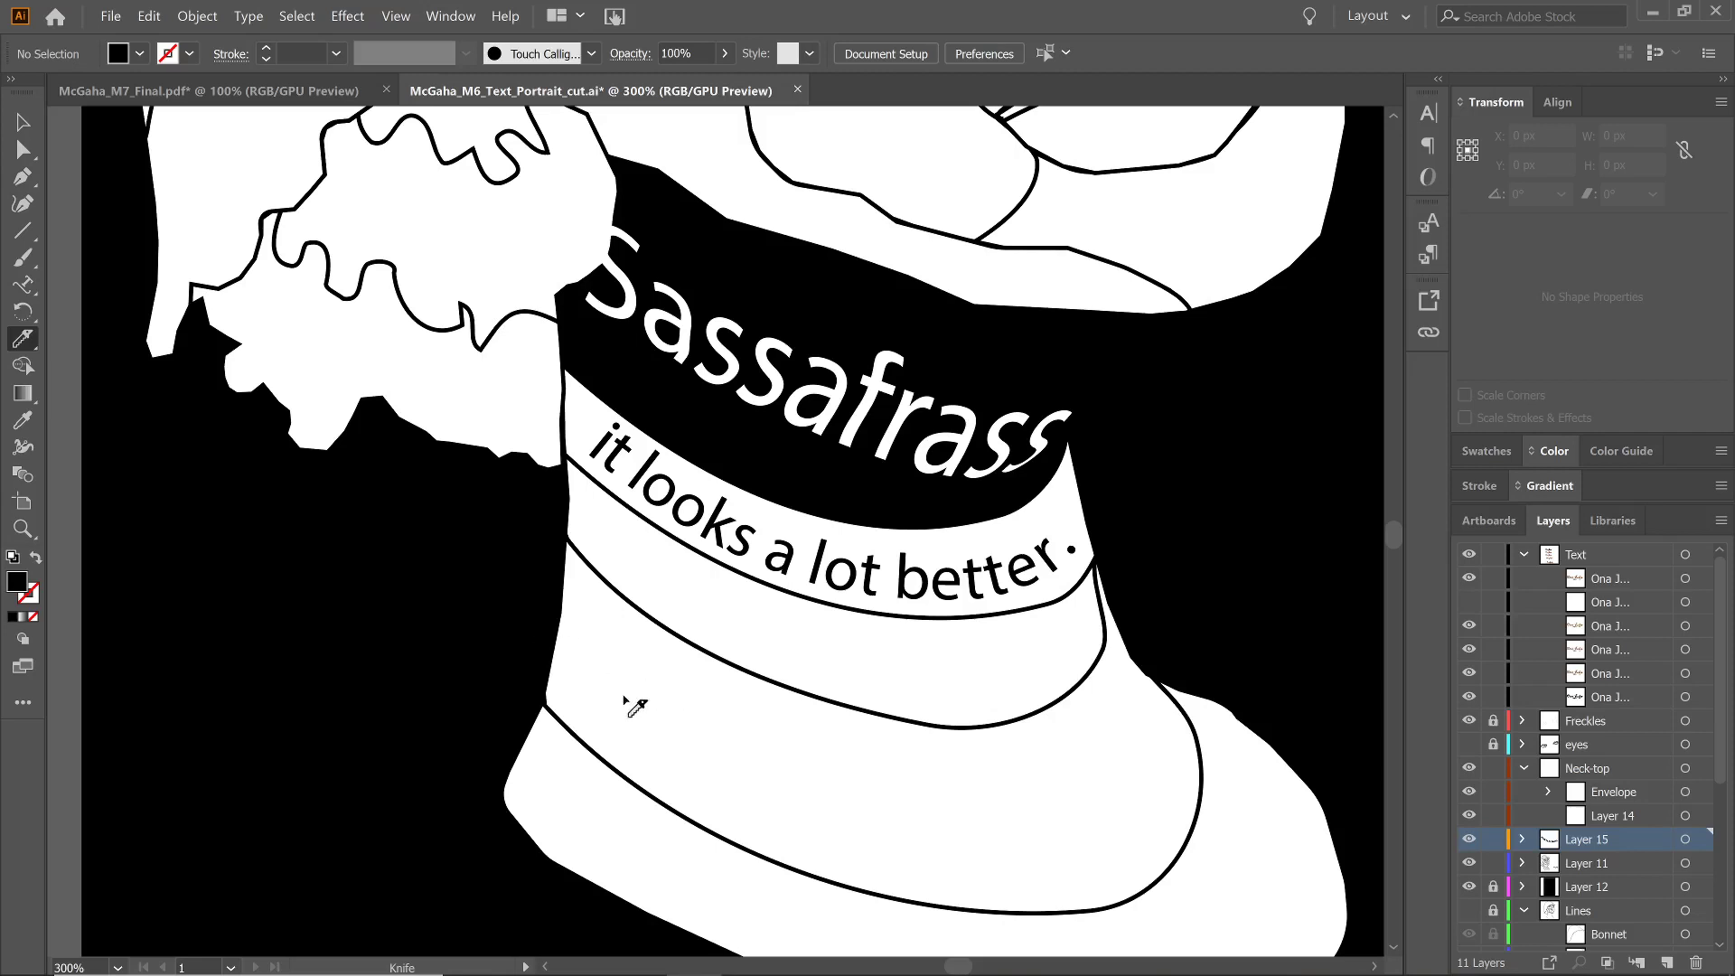
click(24, 115)
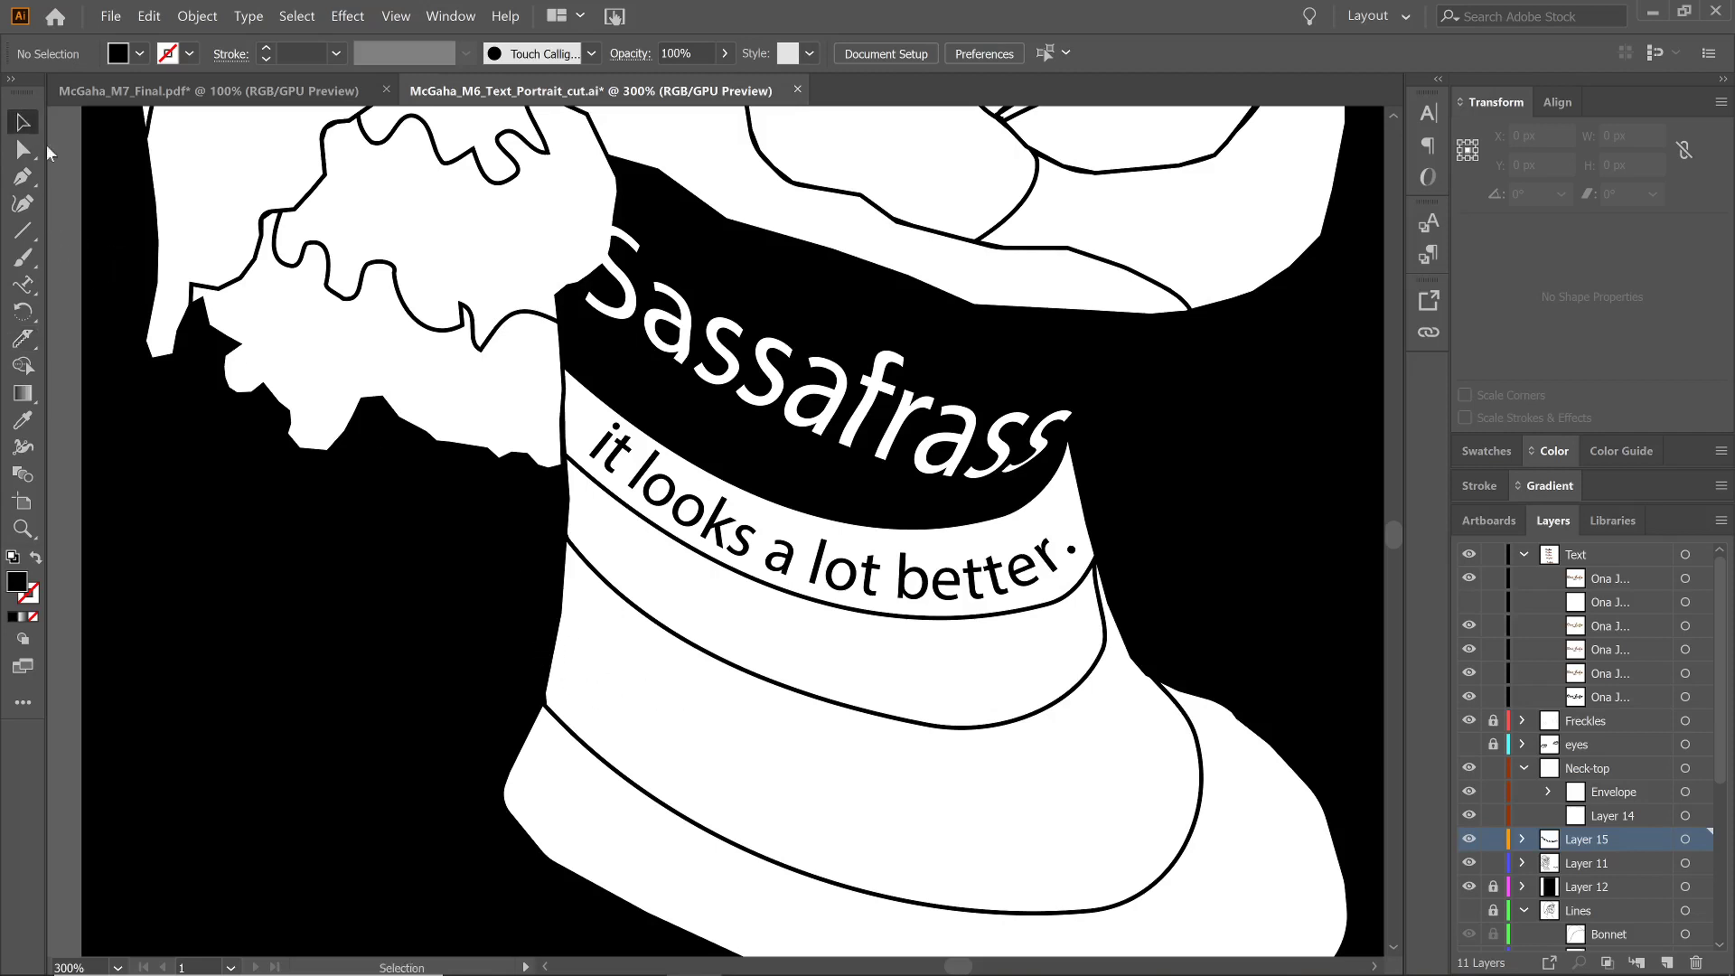
click(625, 728)
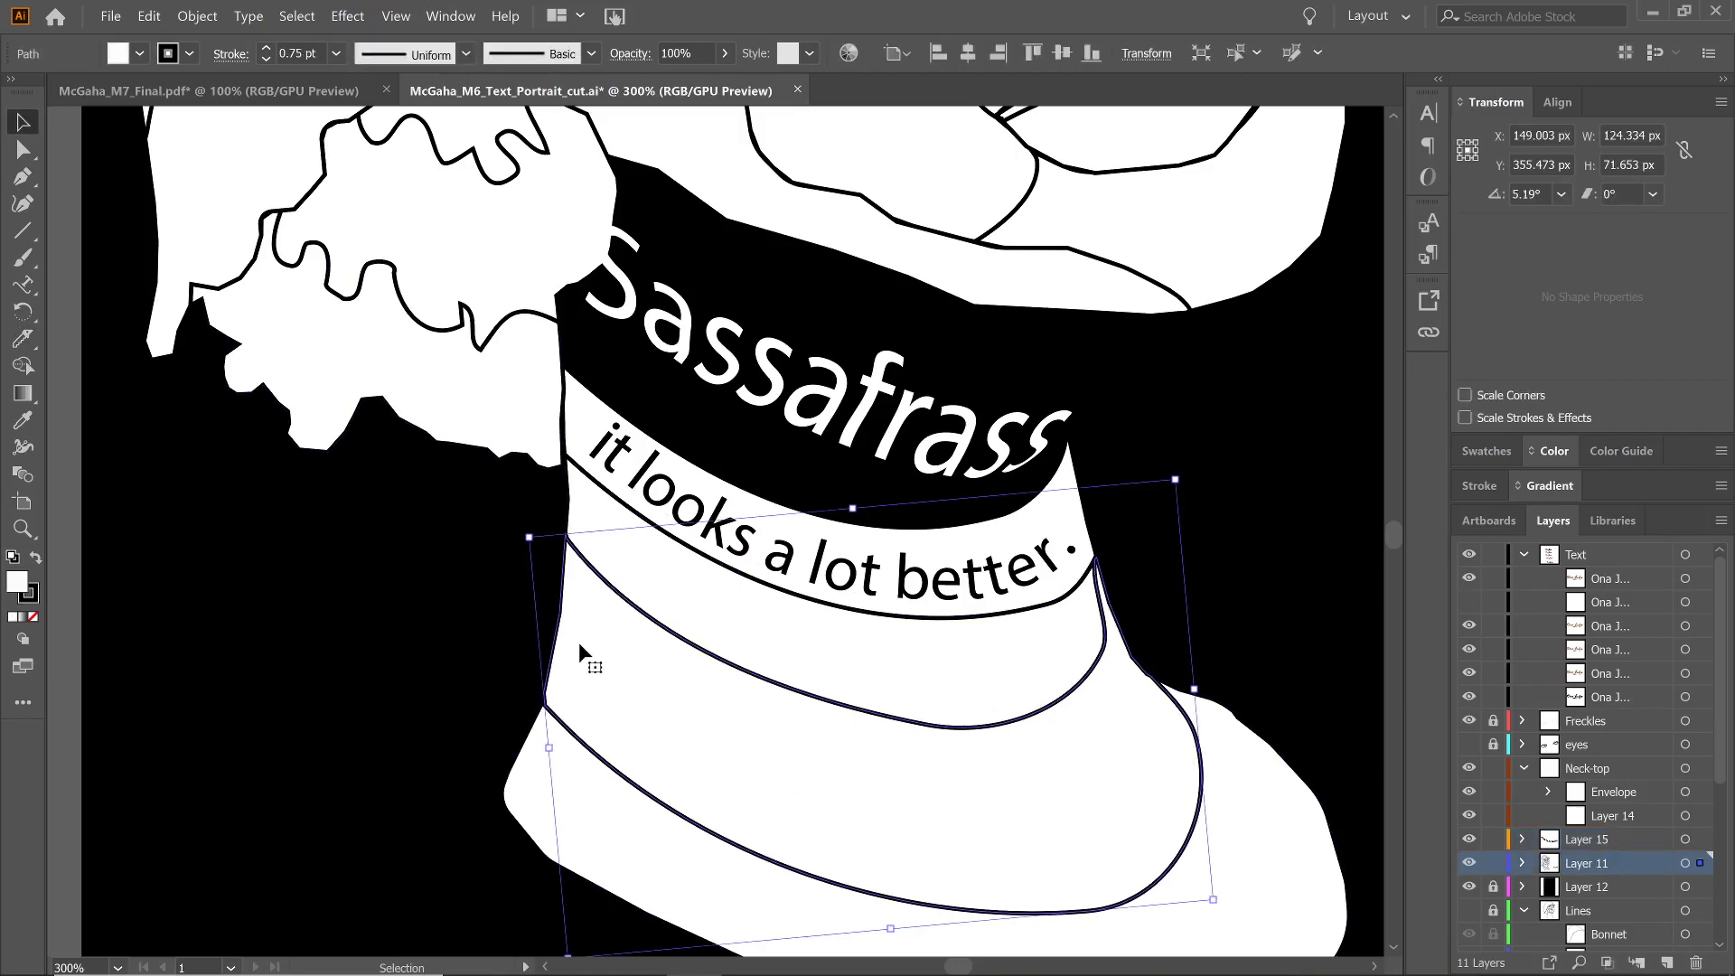
click(23, 338)
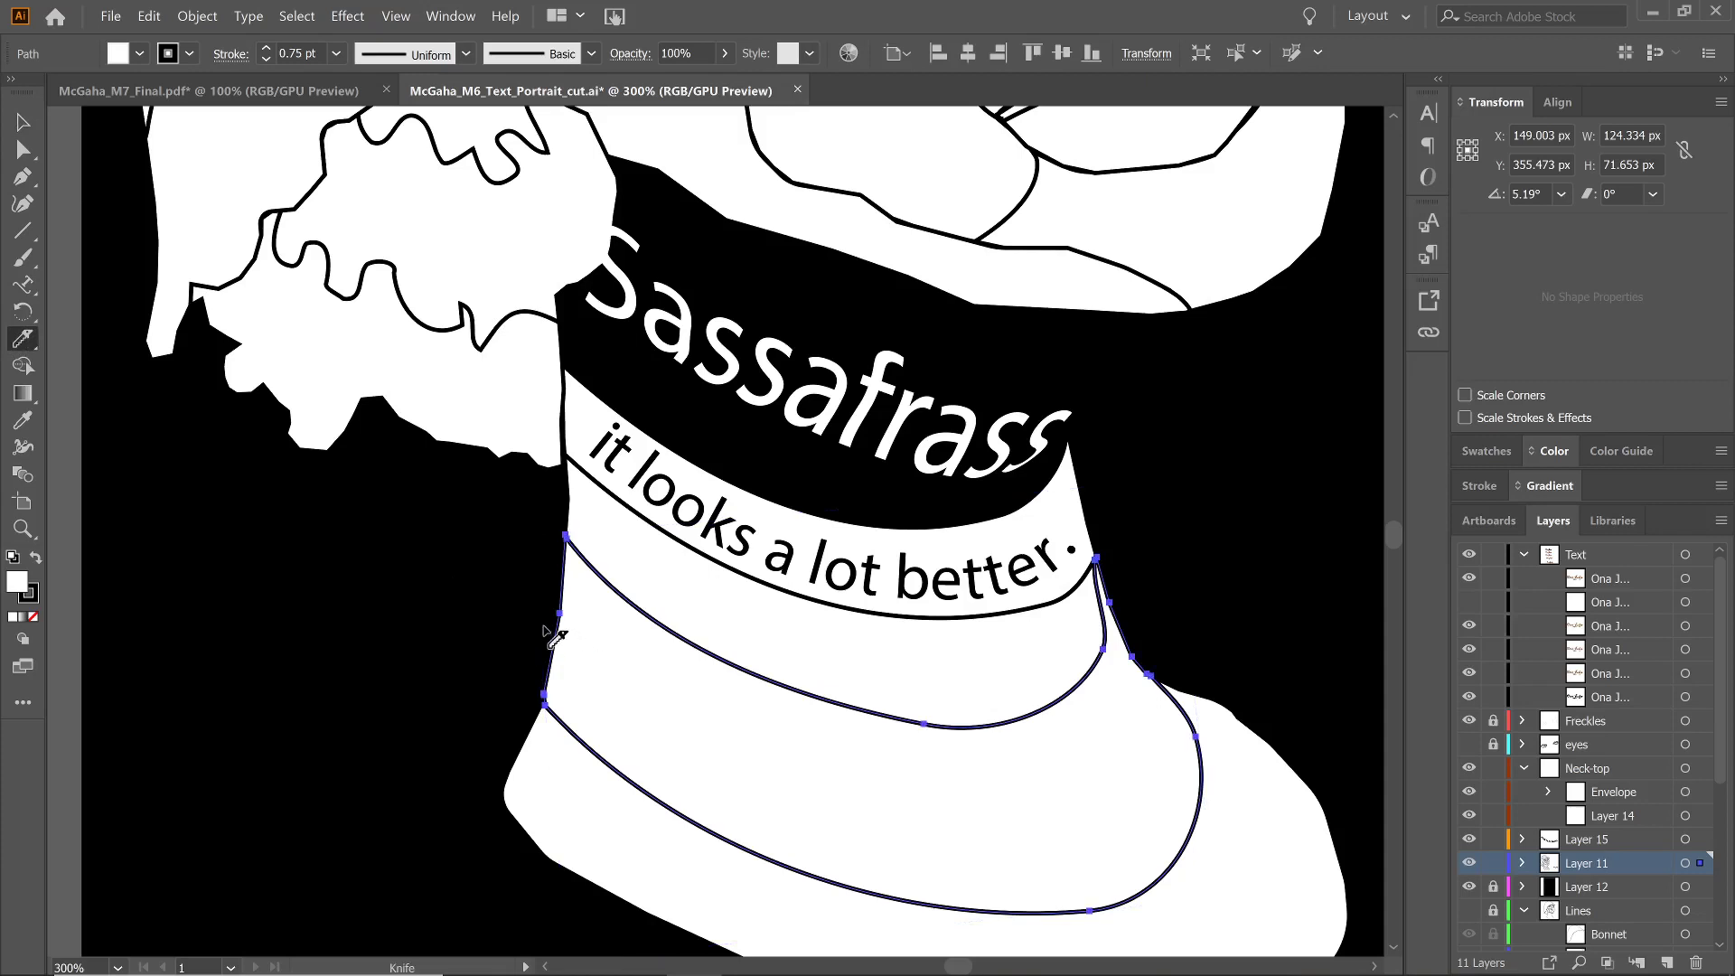
mouse_move(545, 626)
mouse_down()
mouse_move(622, 704)
mouse_move(791, 792)
mouse_move(996, 833)
mouse_move(1087, 805)
mouse_move(1148, 678)
mouse_up()
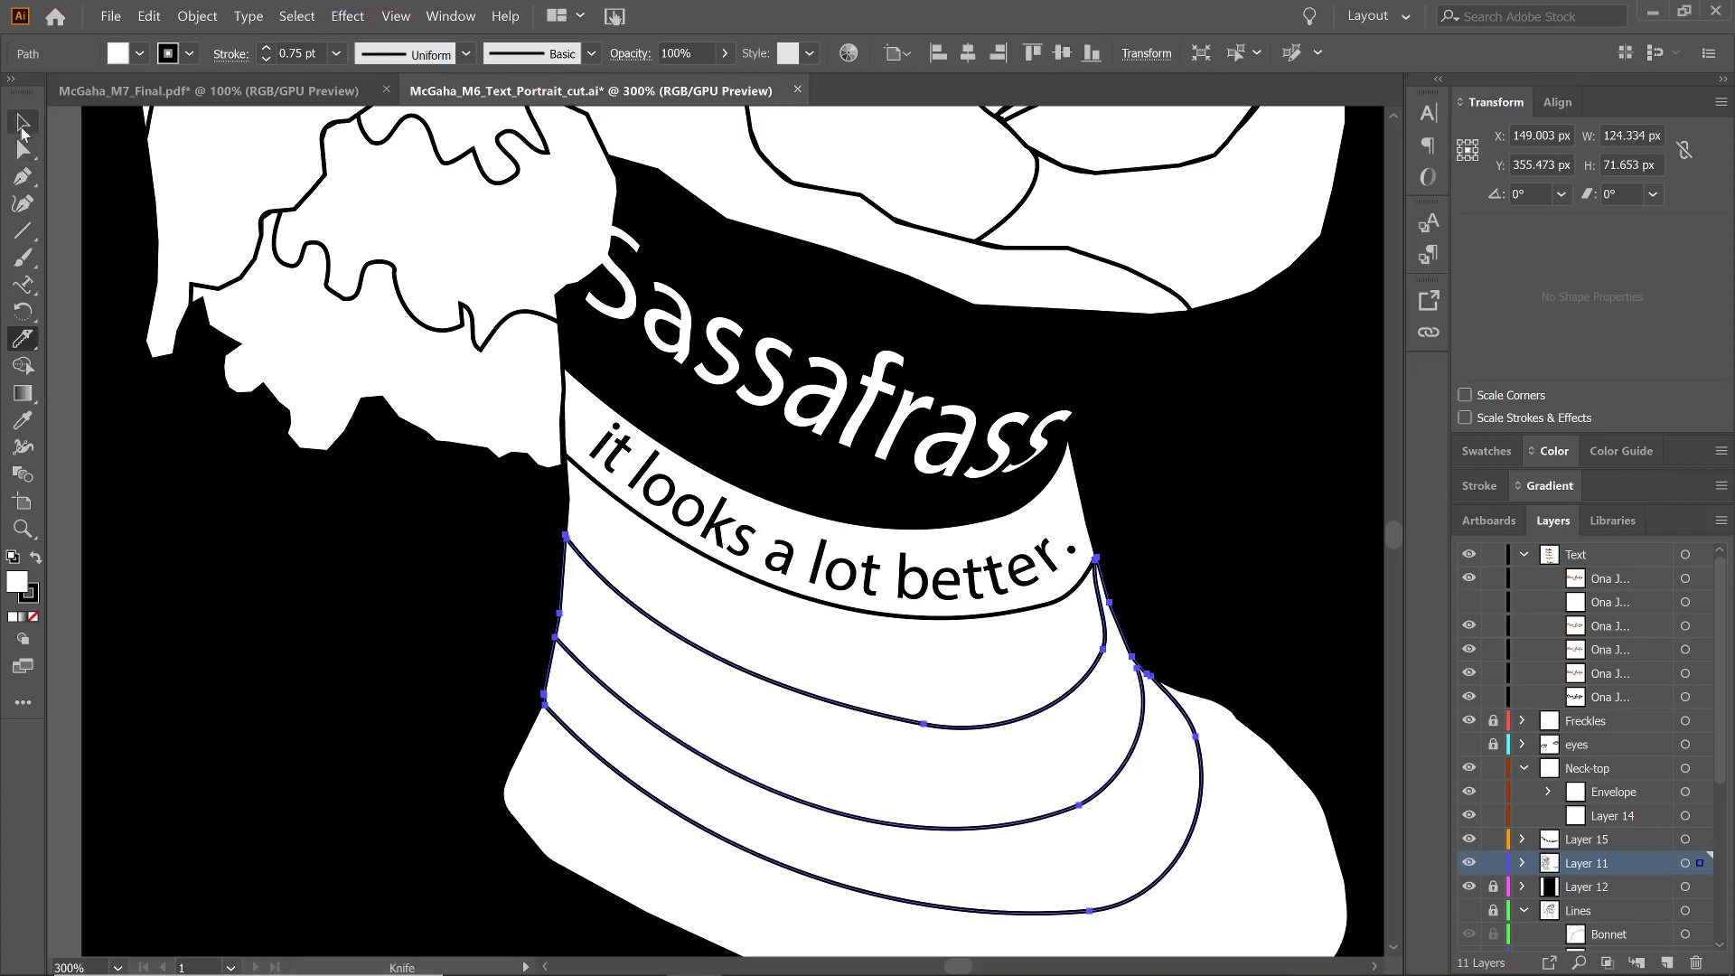
Check the new cut by reselecting the neck band and closely examining where the cut meets the neck's right edge
click(23, 127)
click(430, 698)
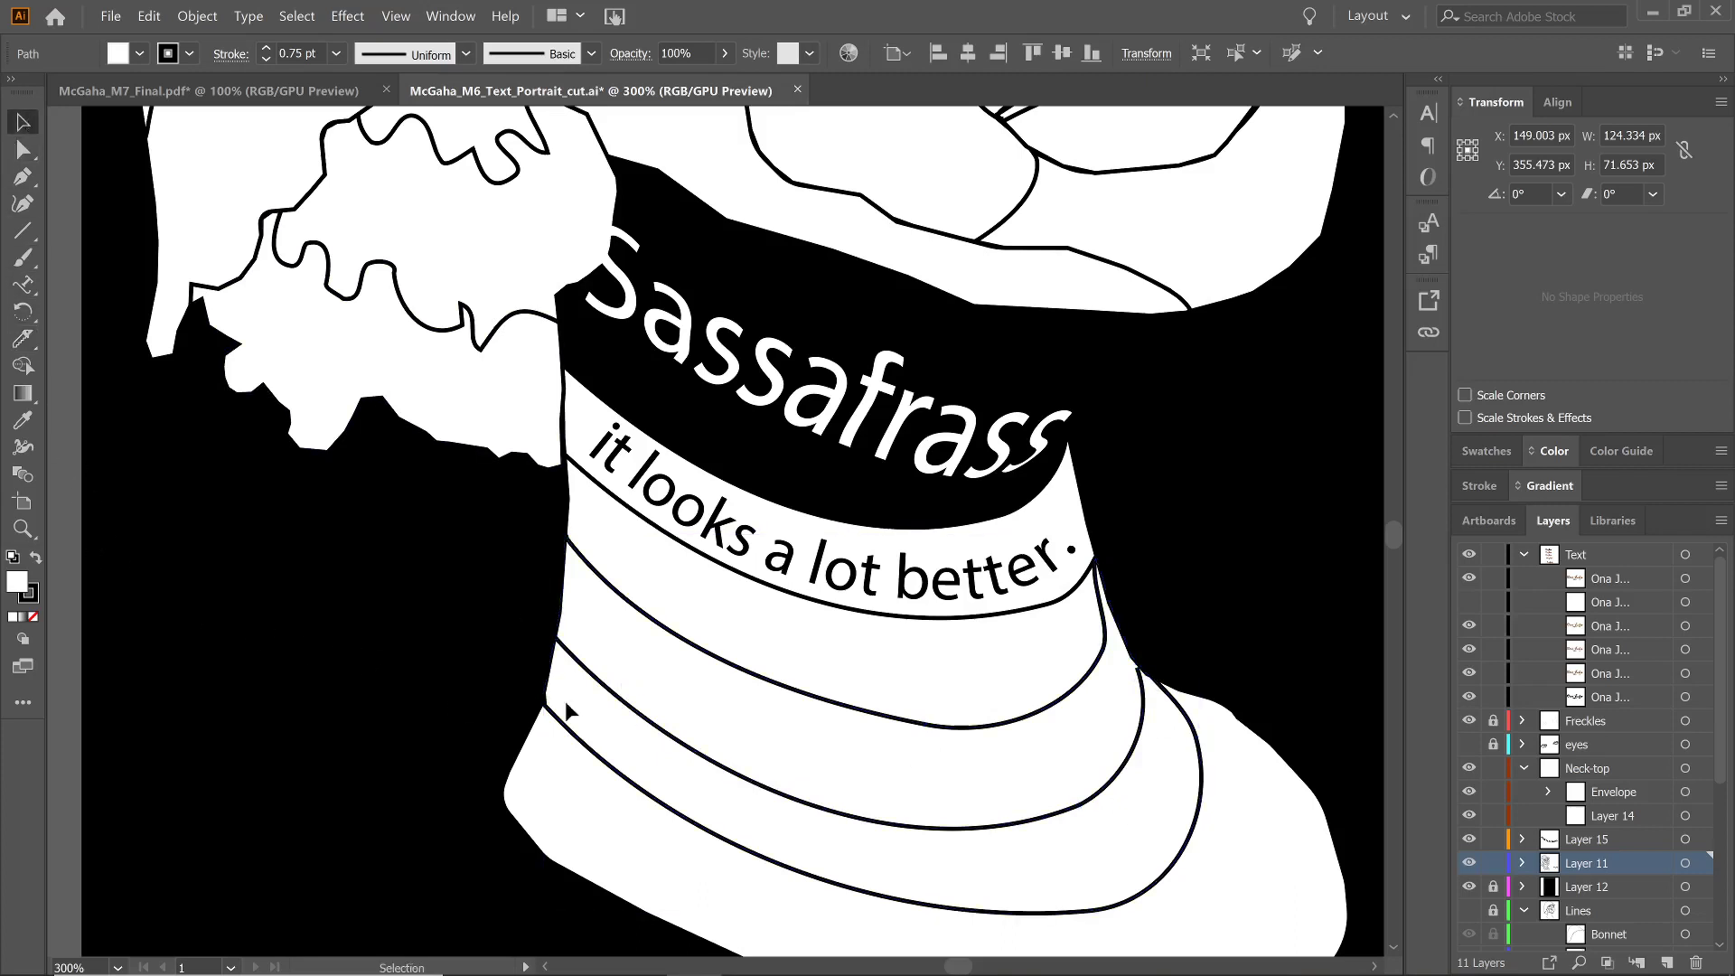
click(634, 709)
click(22, 529)
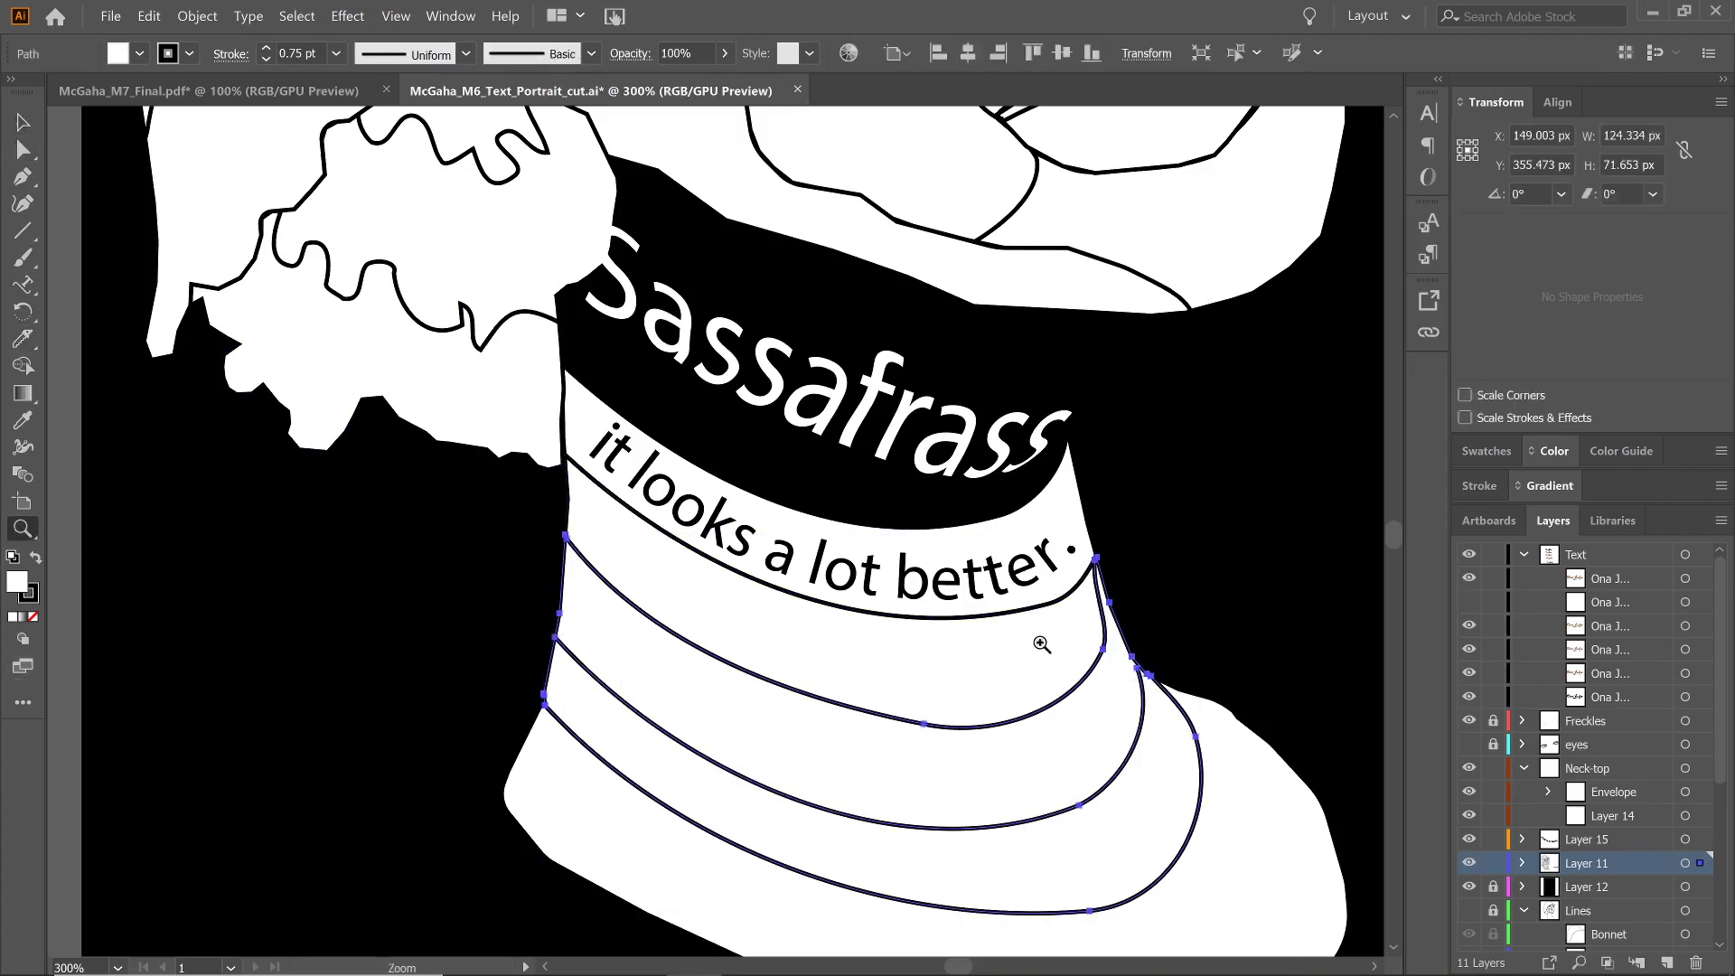
click(1144, 702)
click(723, 495)
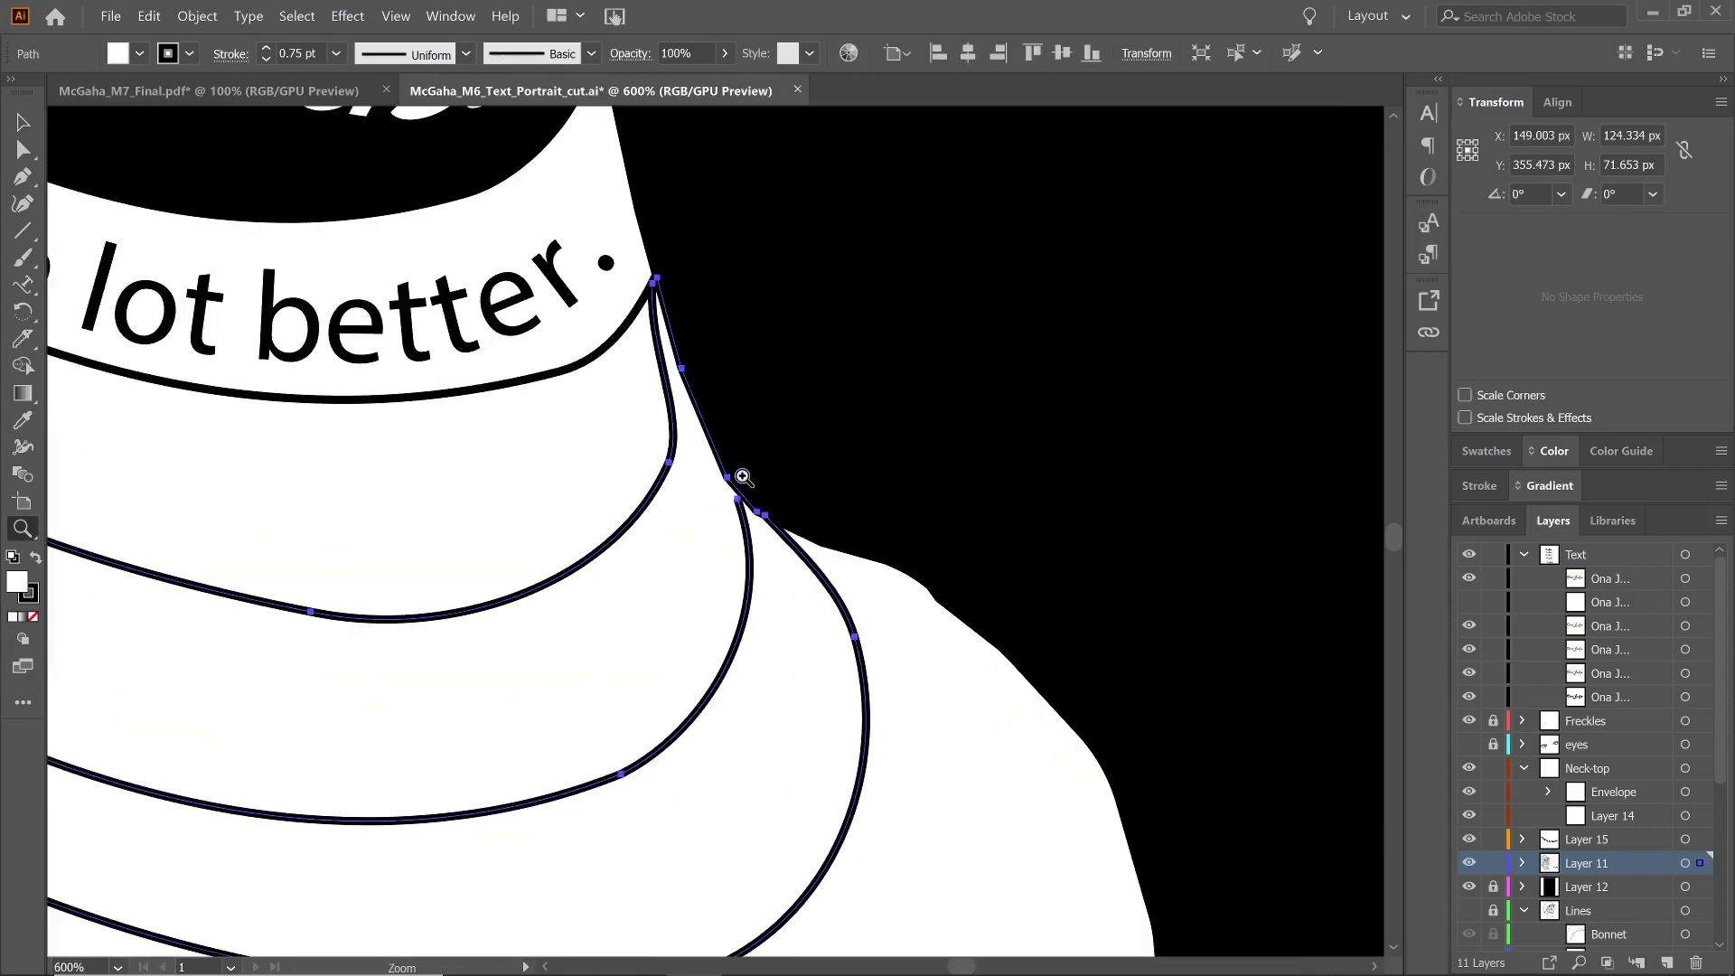
click(732, 501)
click(651, 591)
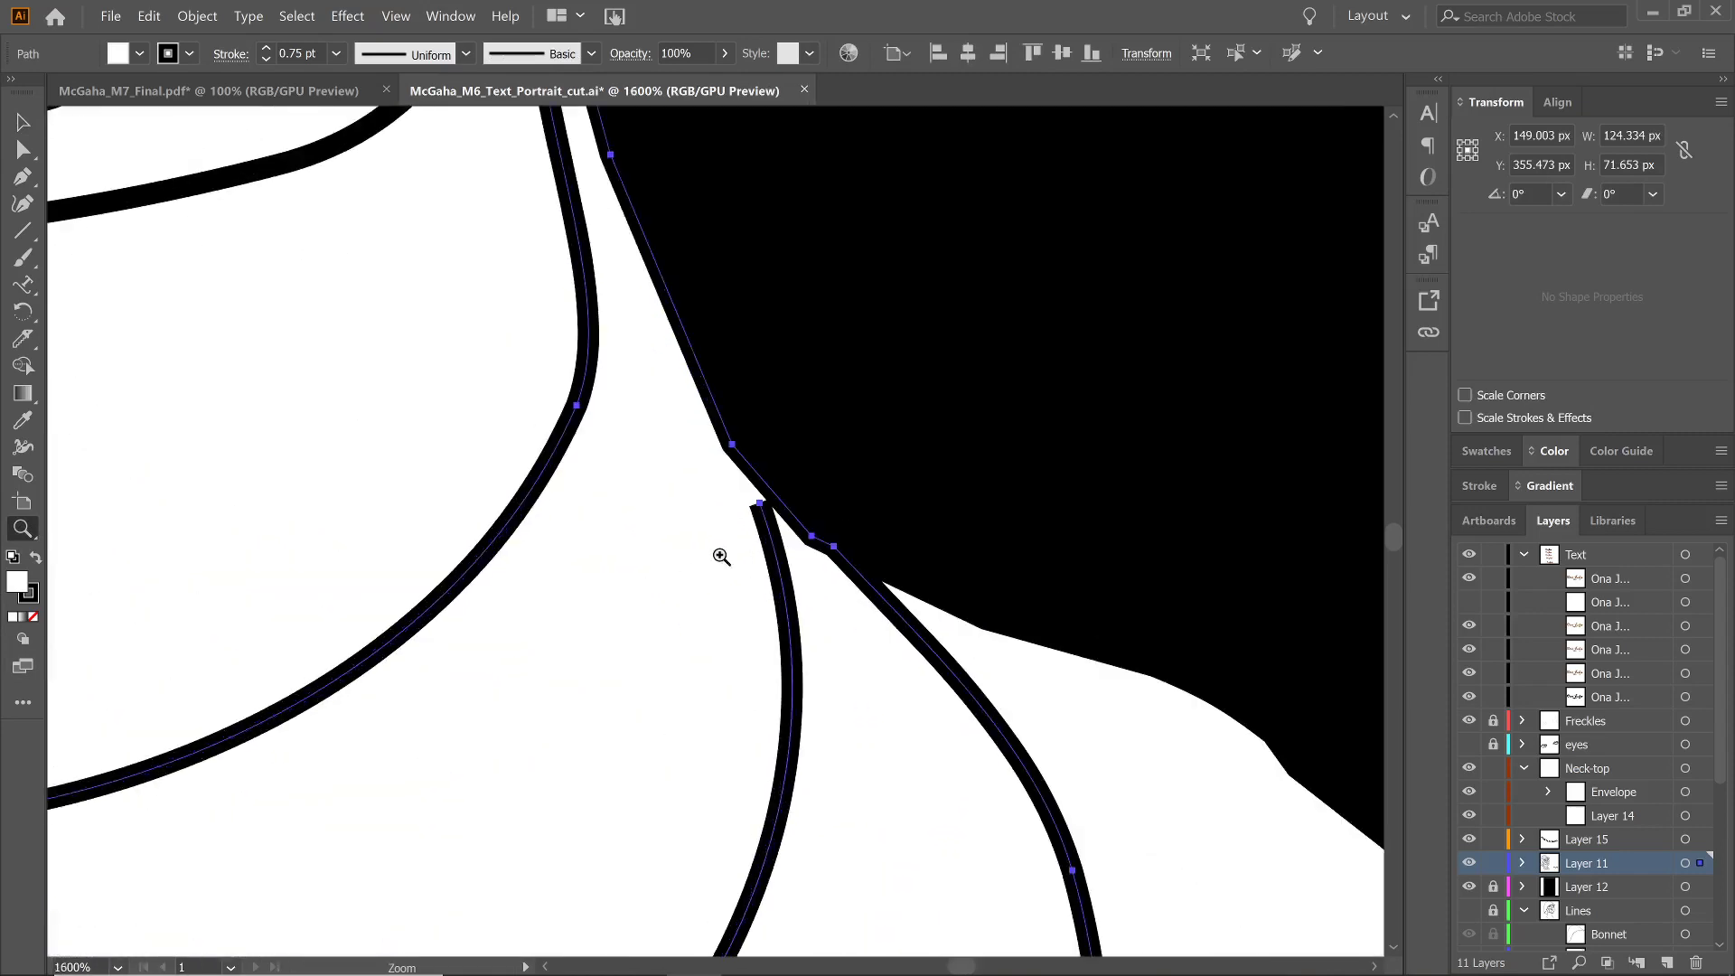
Try to connect the curved cut to the neck's right edge with a short Knife cut, and delete the anchor point that overshoots the curve
click(20, 339)
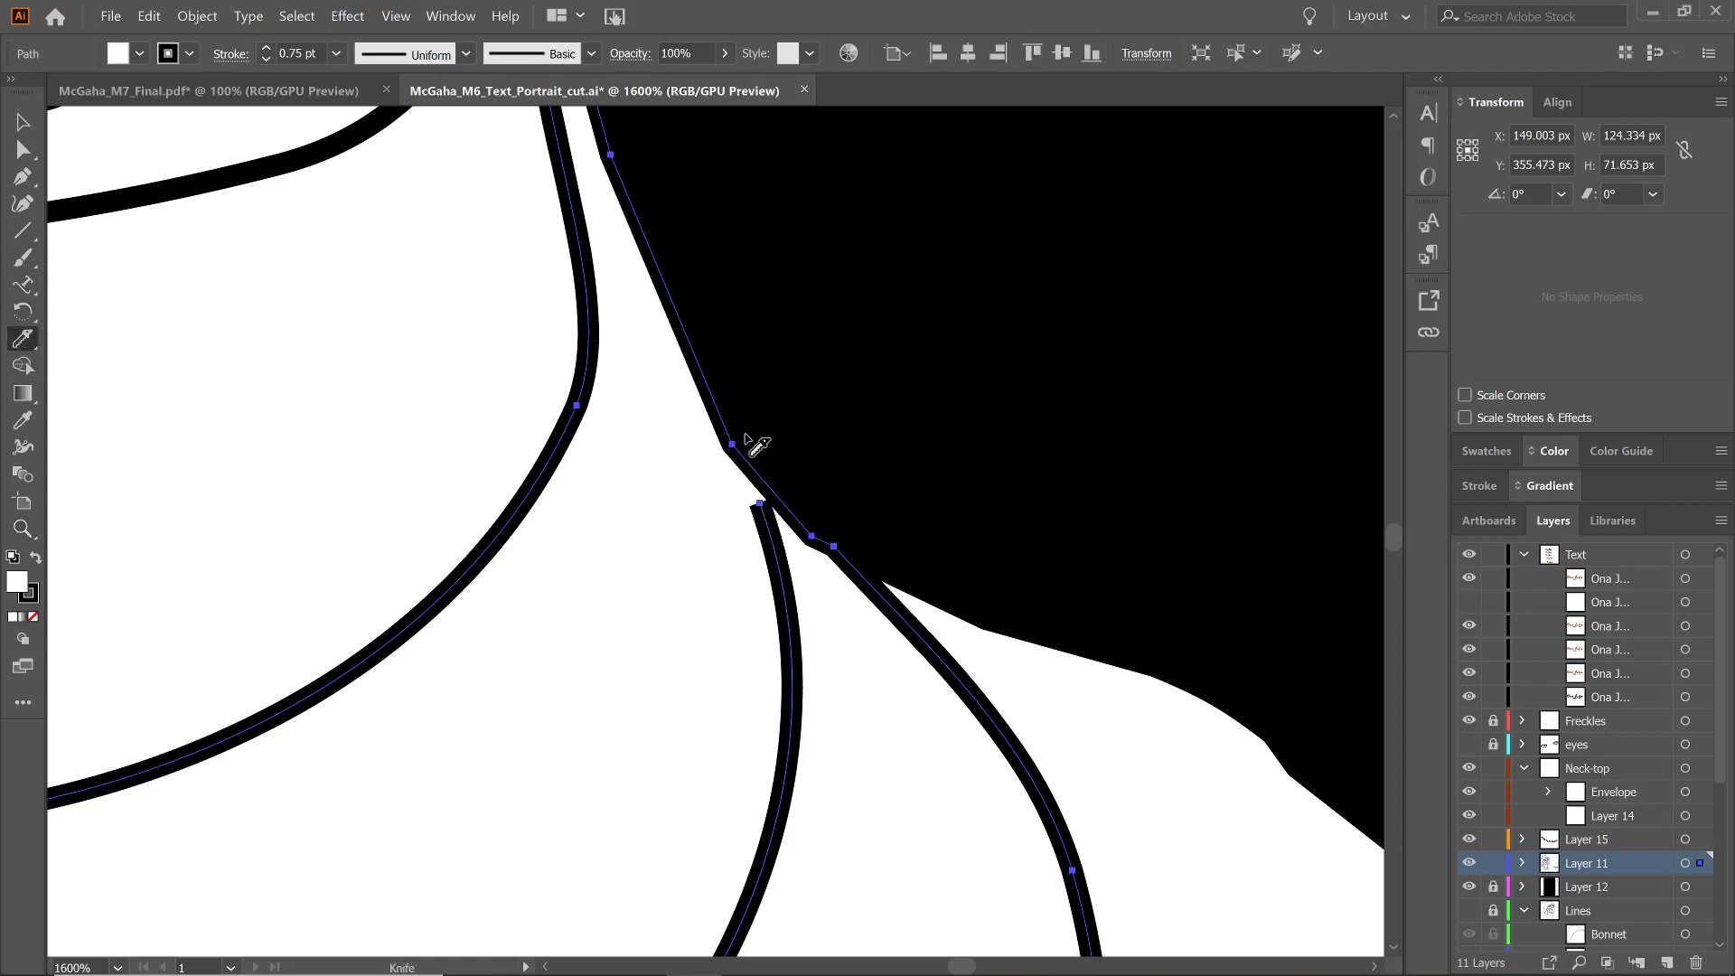
drag(733, 419, 764, 532)
click(22, 123)
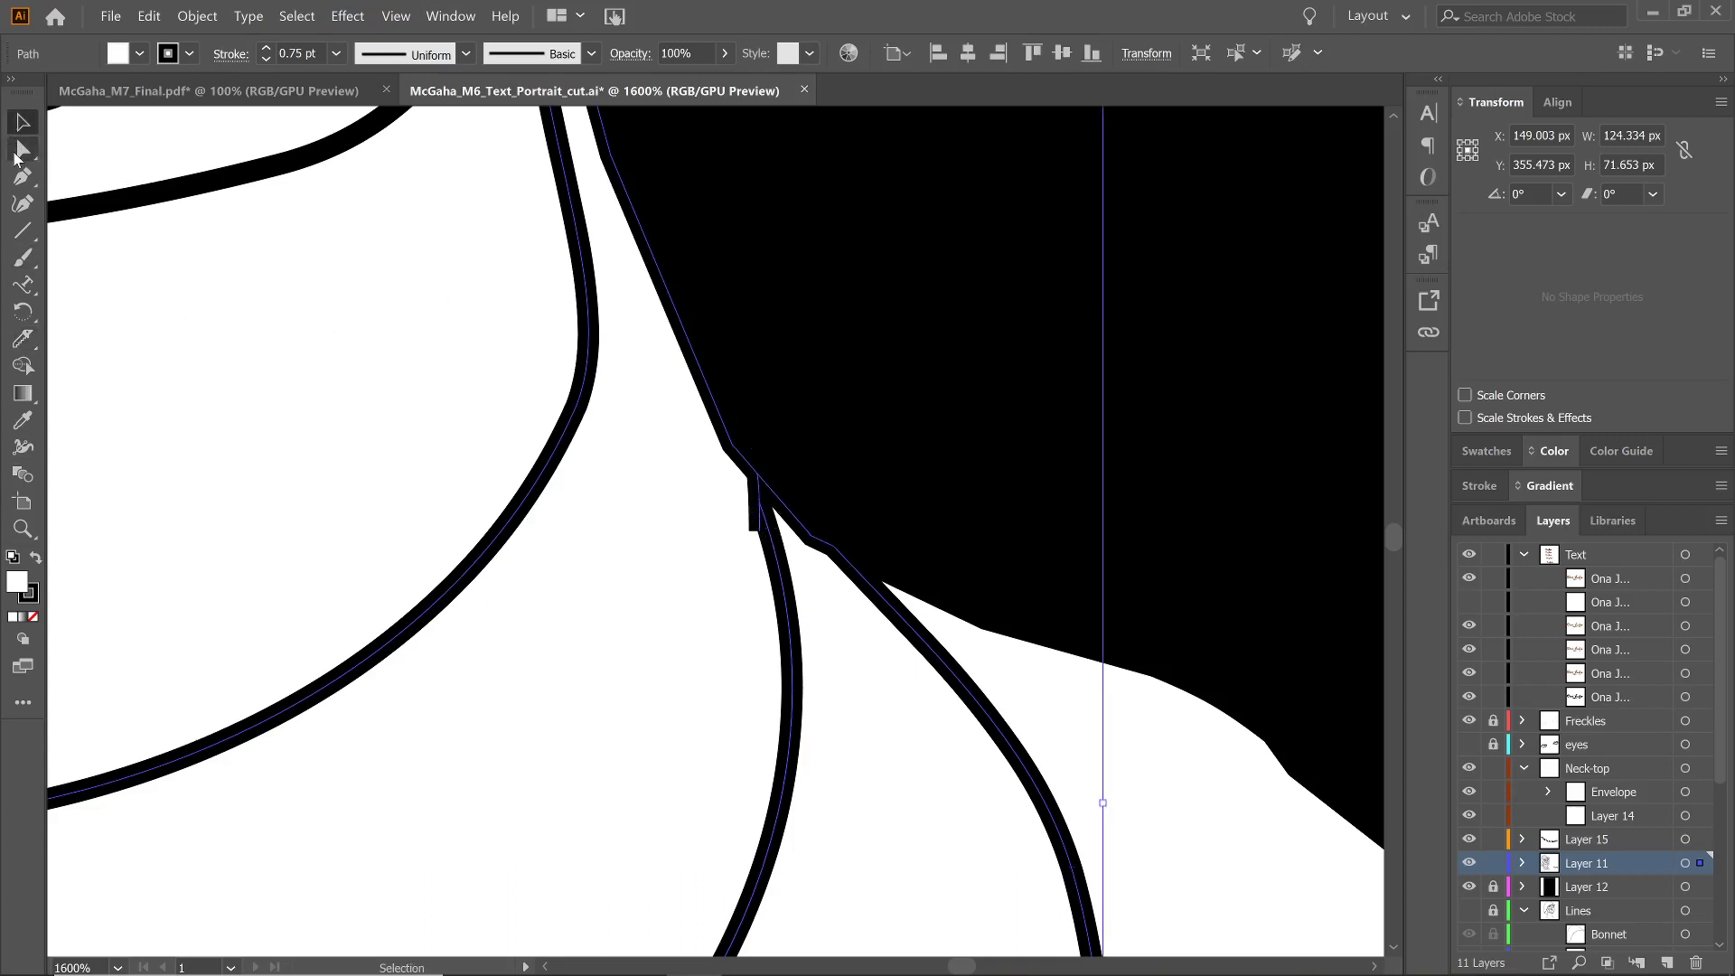
click(22, 150)
click(760, 531)
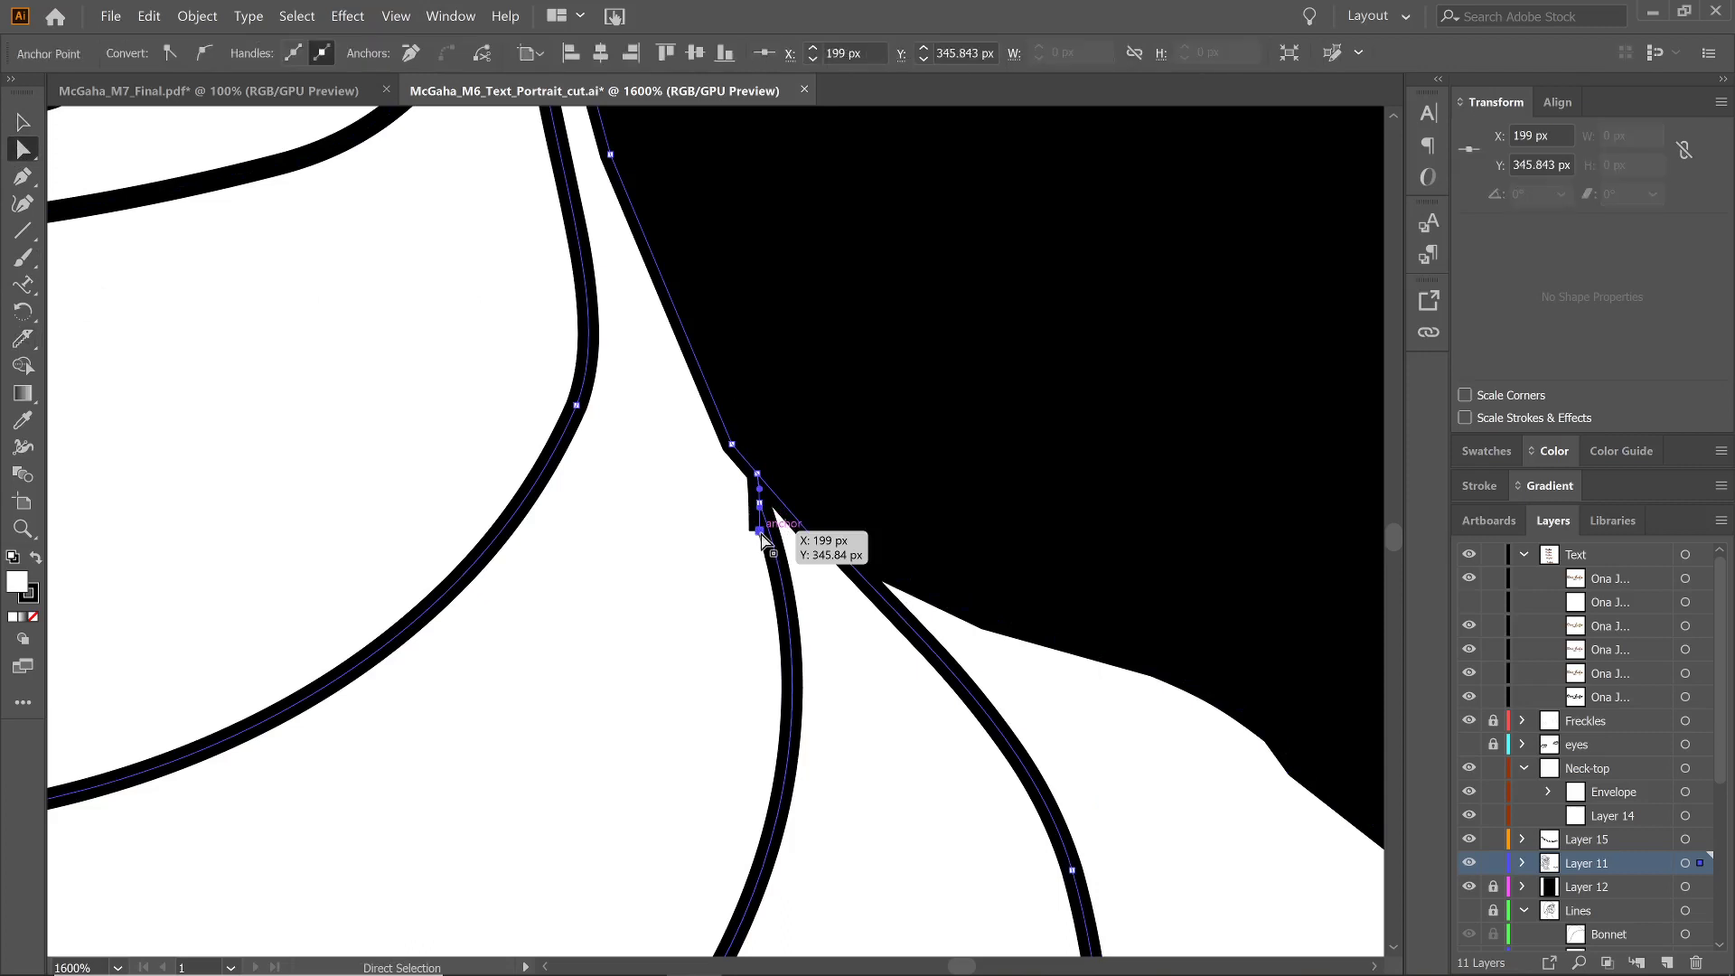
click(752, 511)
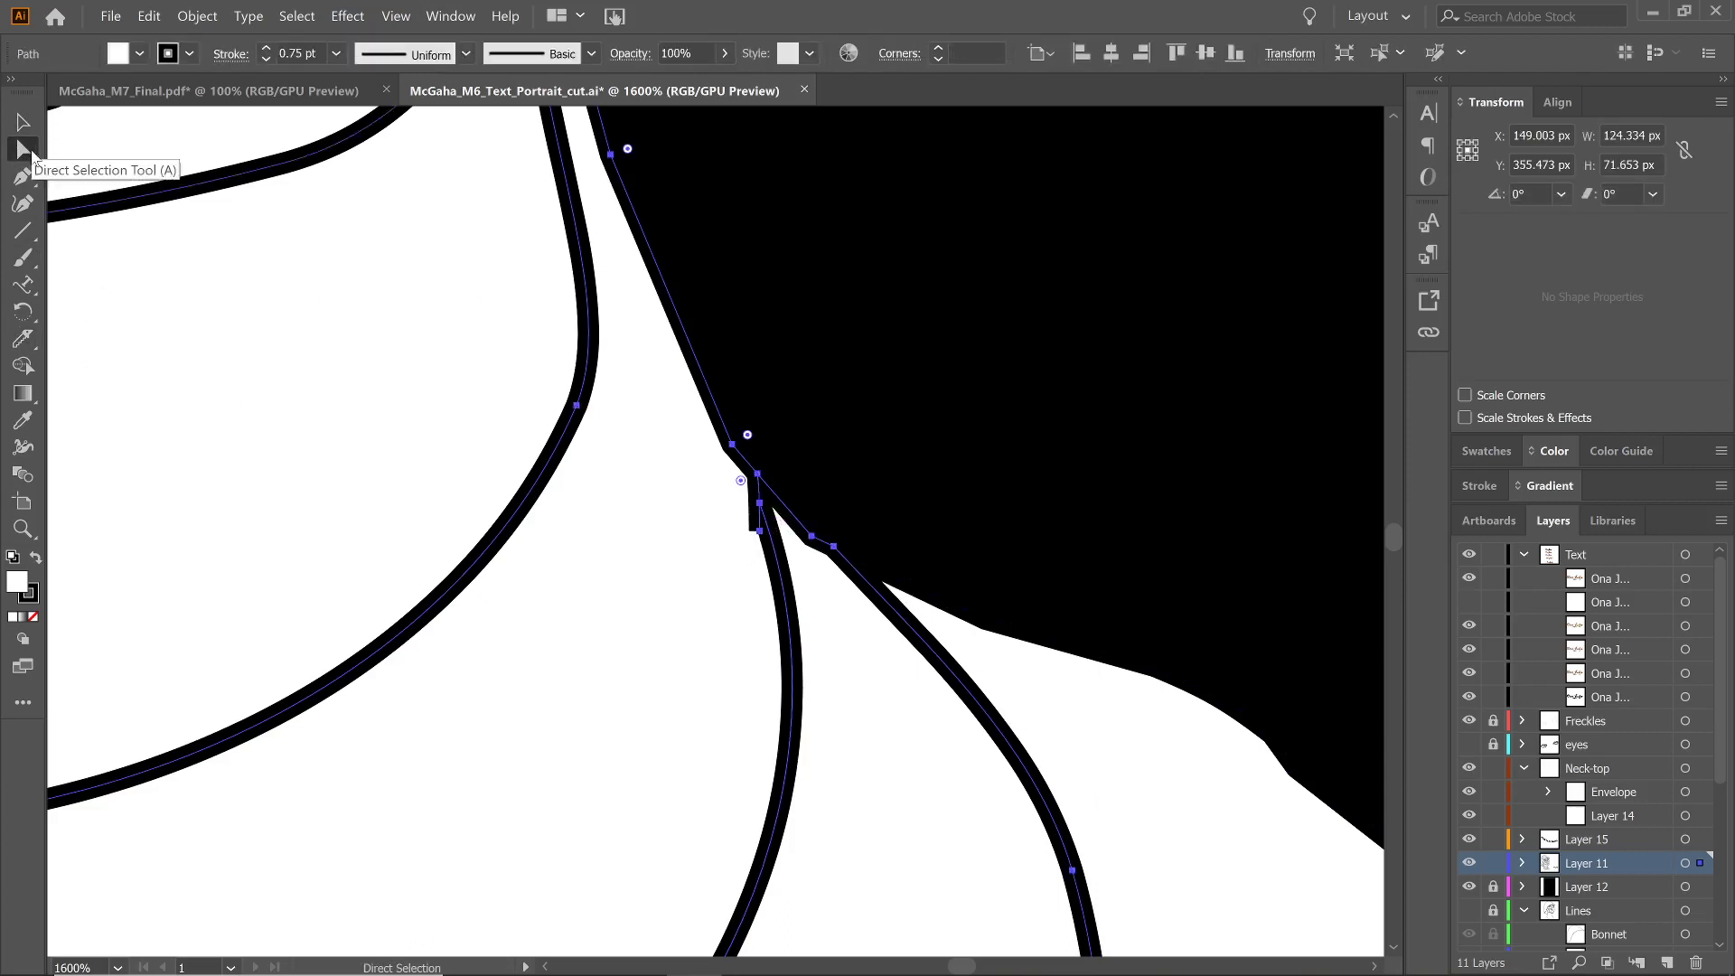
click(760, 531)
right_click(761, 532)
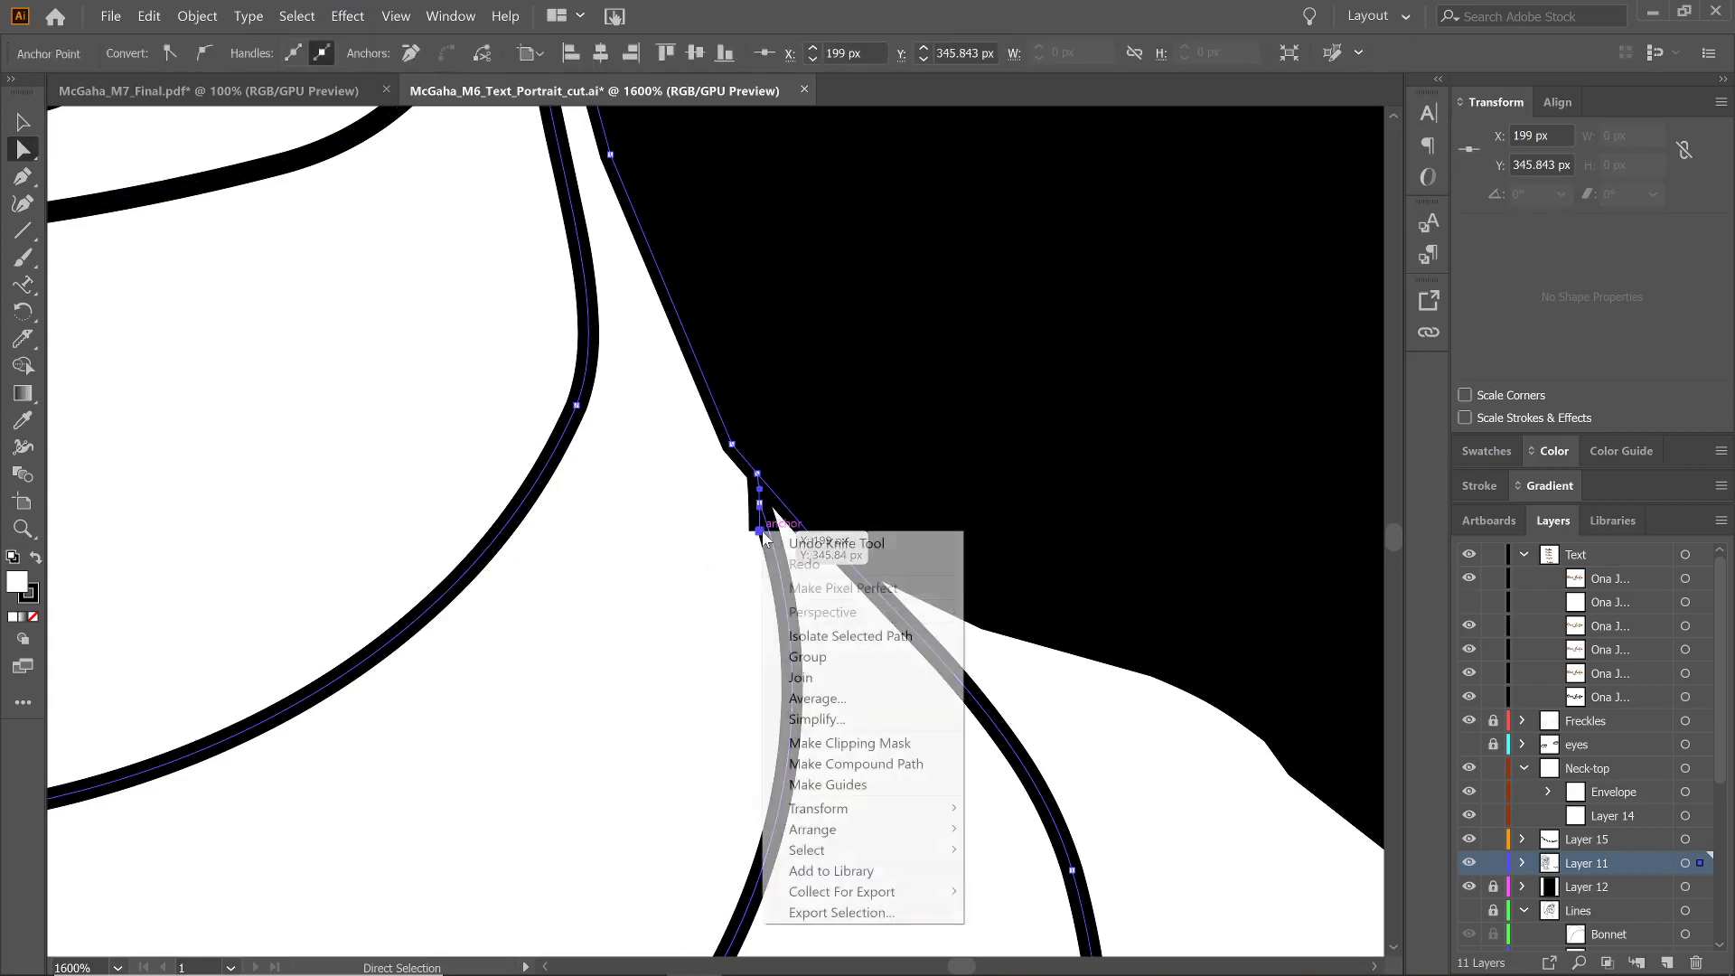
click(761, 535)
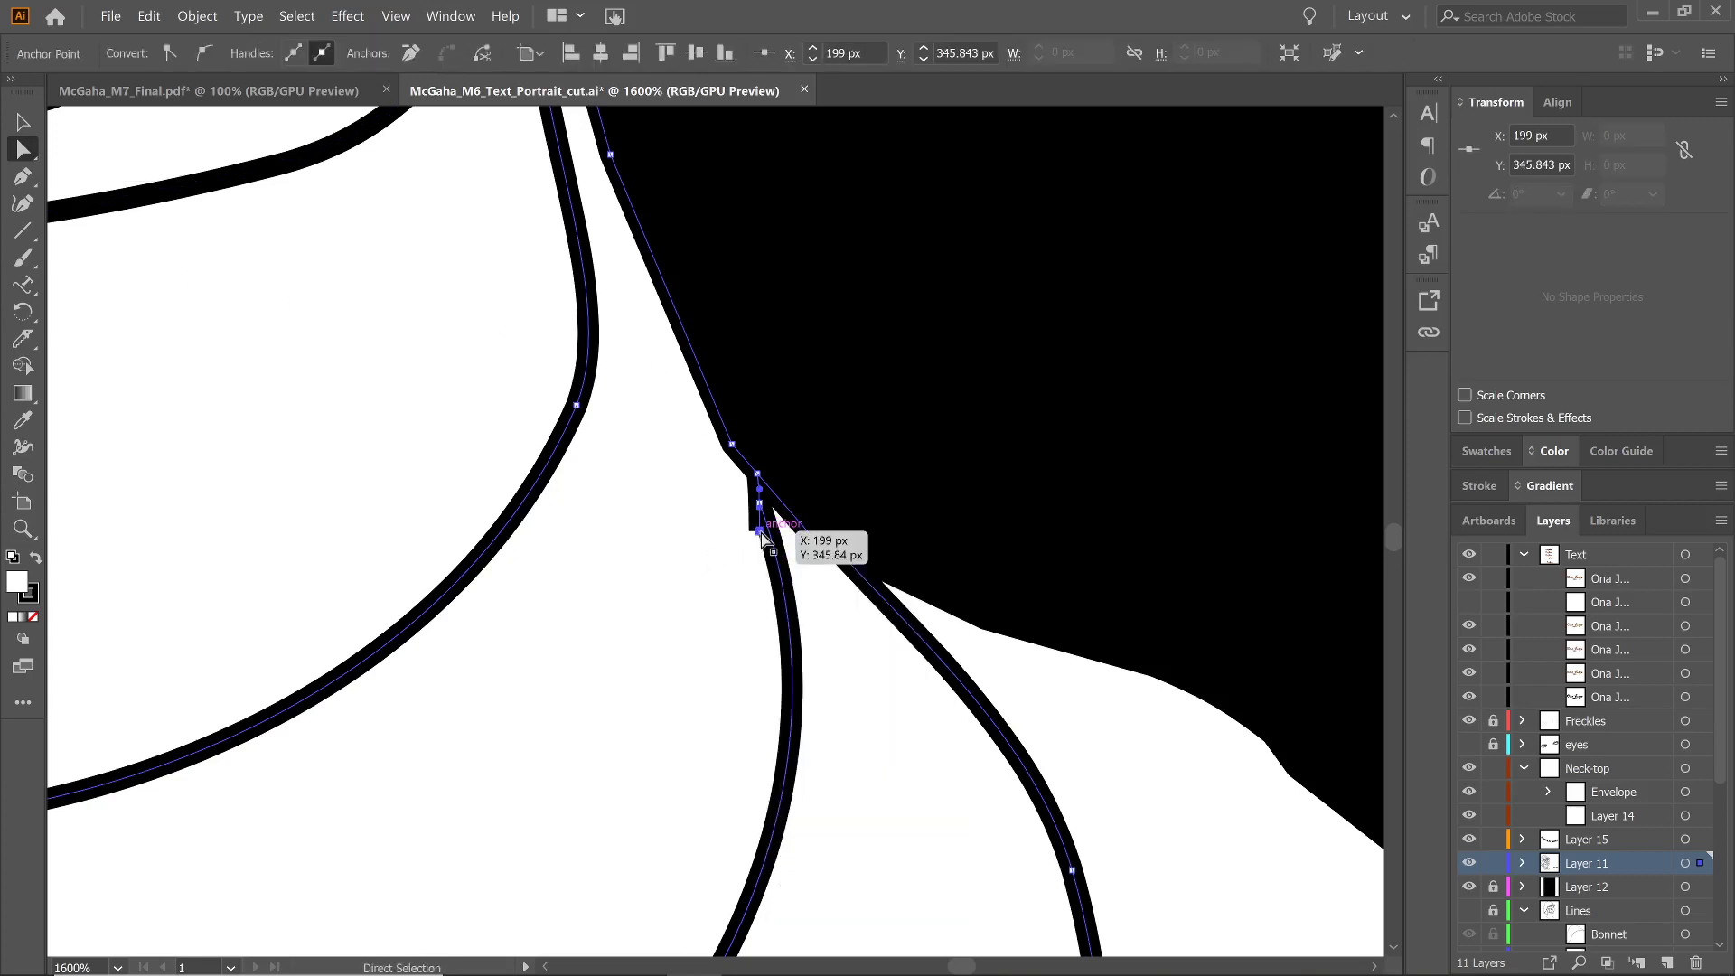
key(Delete)
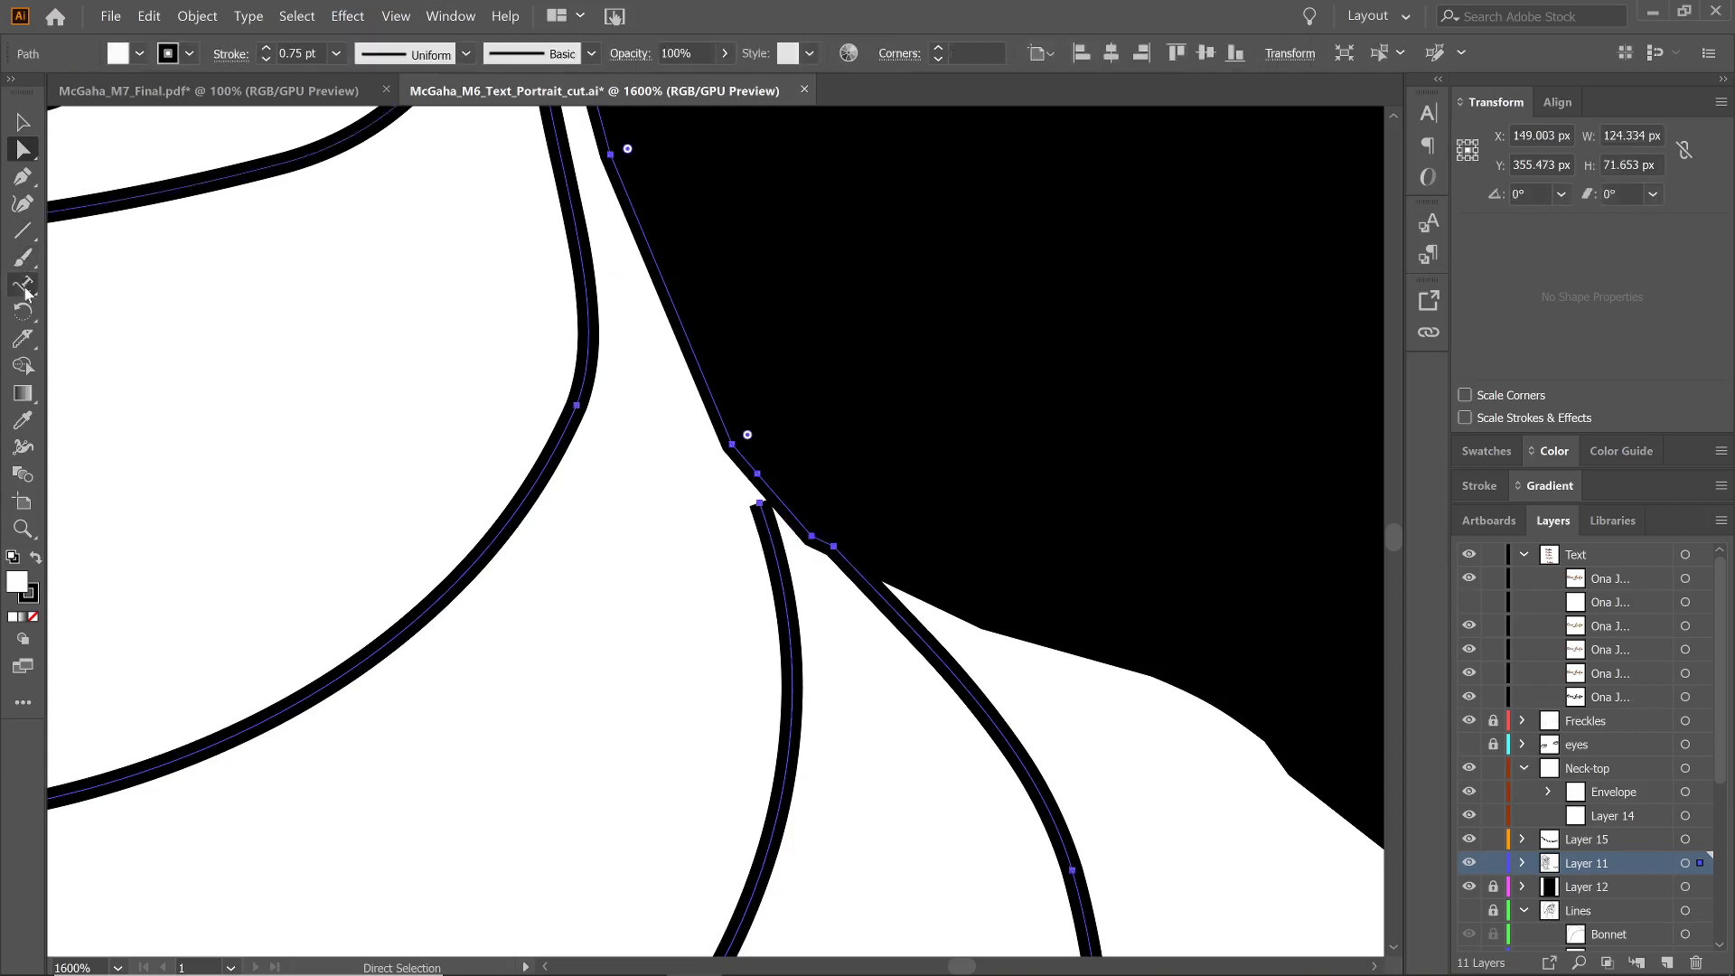
Try to bridge the remaining gap at the neck's right edge with another Knife cut, and pull the overshooting anchor point up toward the curve
click(33, 207)
click(757, 472)
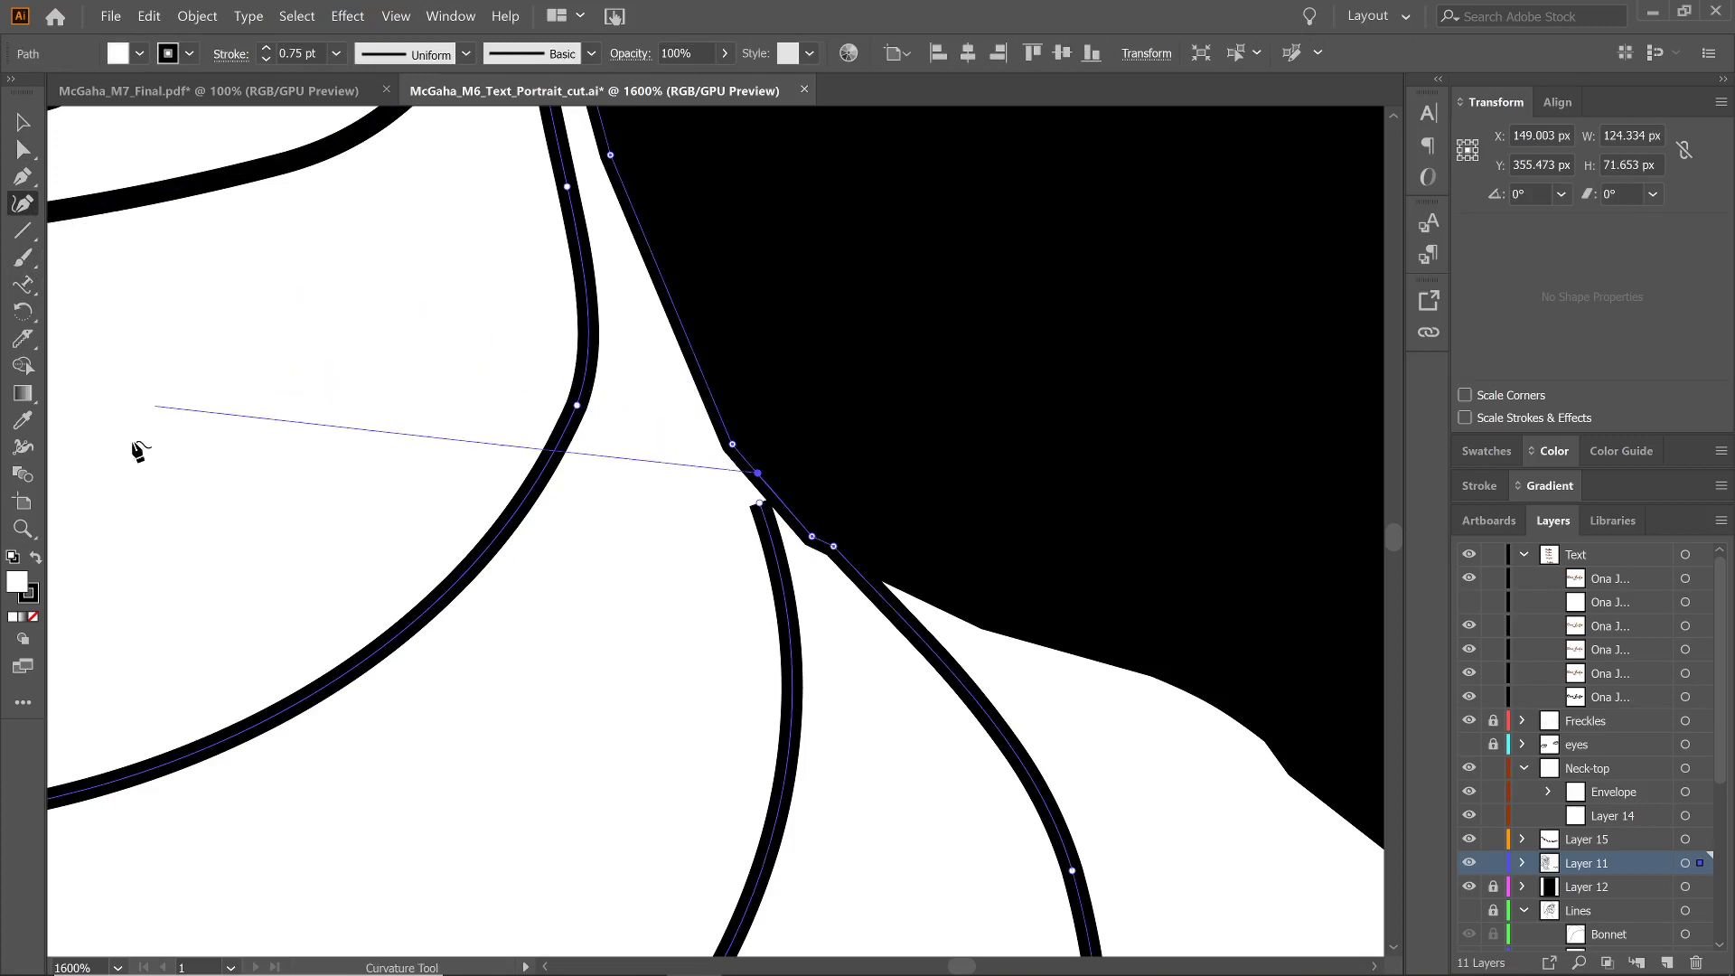
click(17, 338)
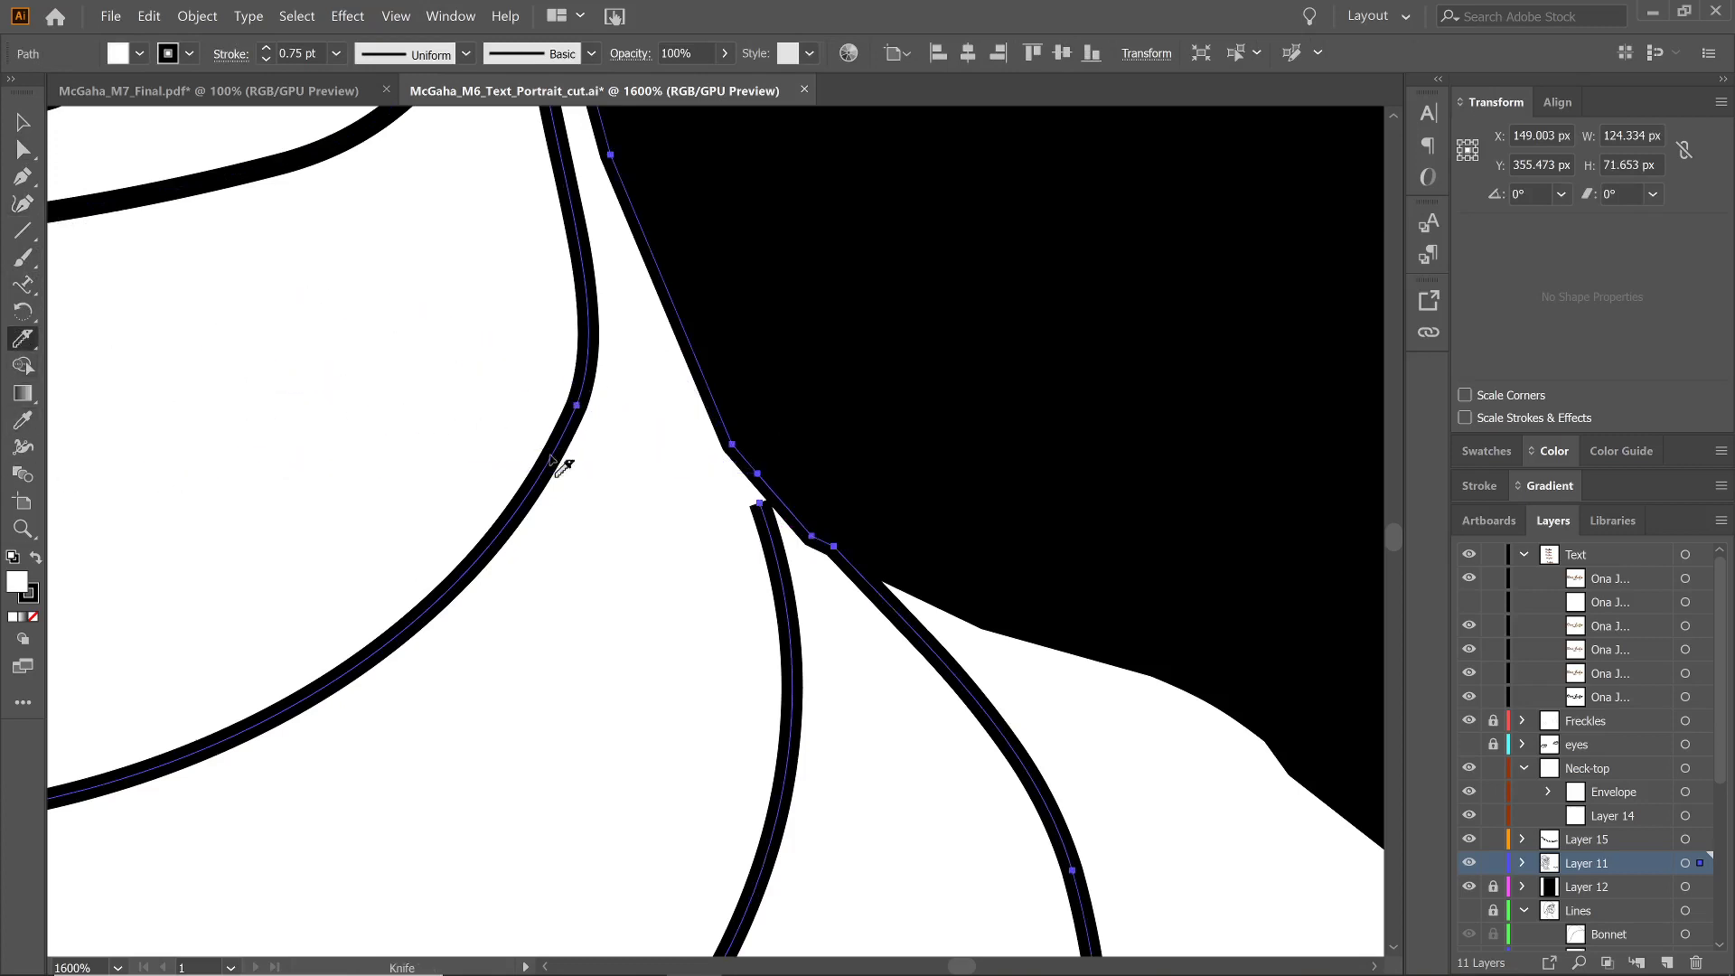
drag(732, 366, 772, 515)
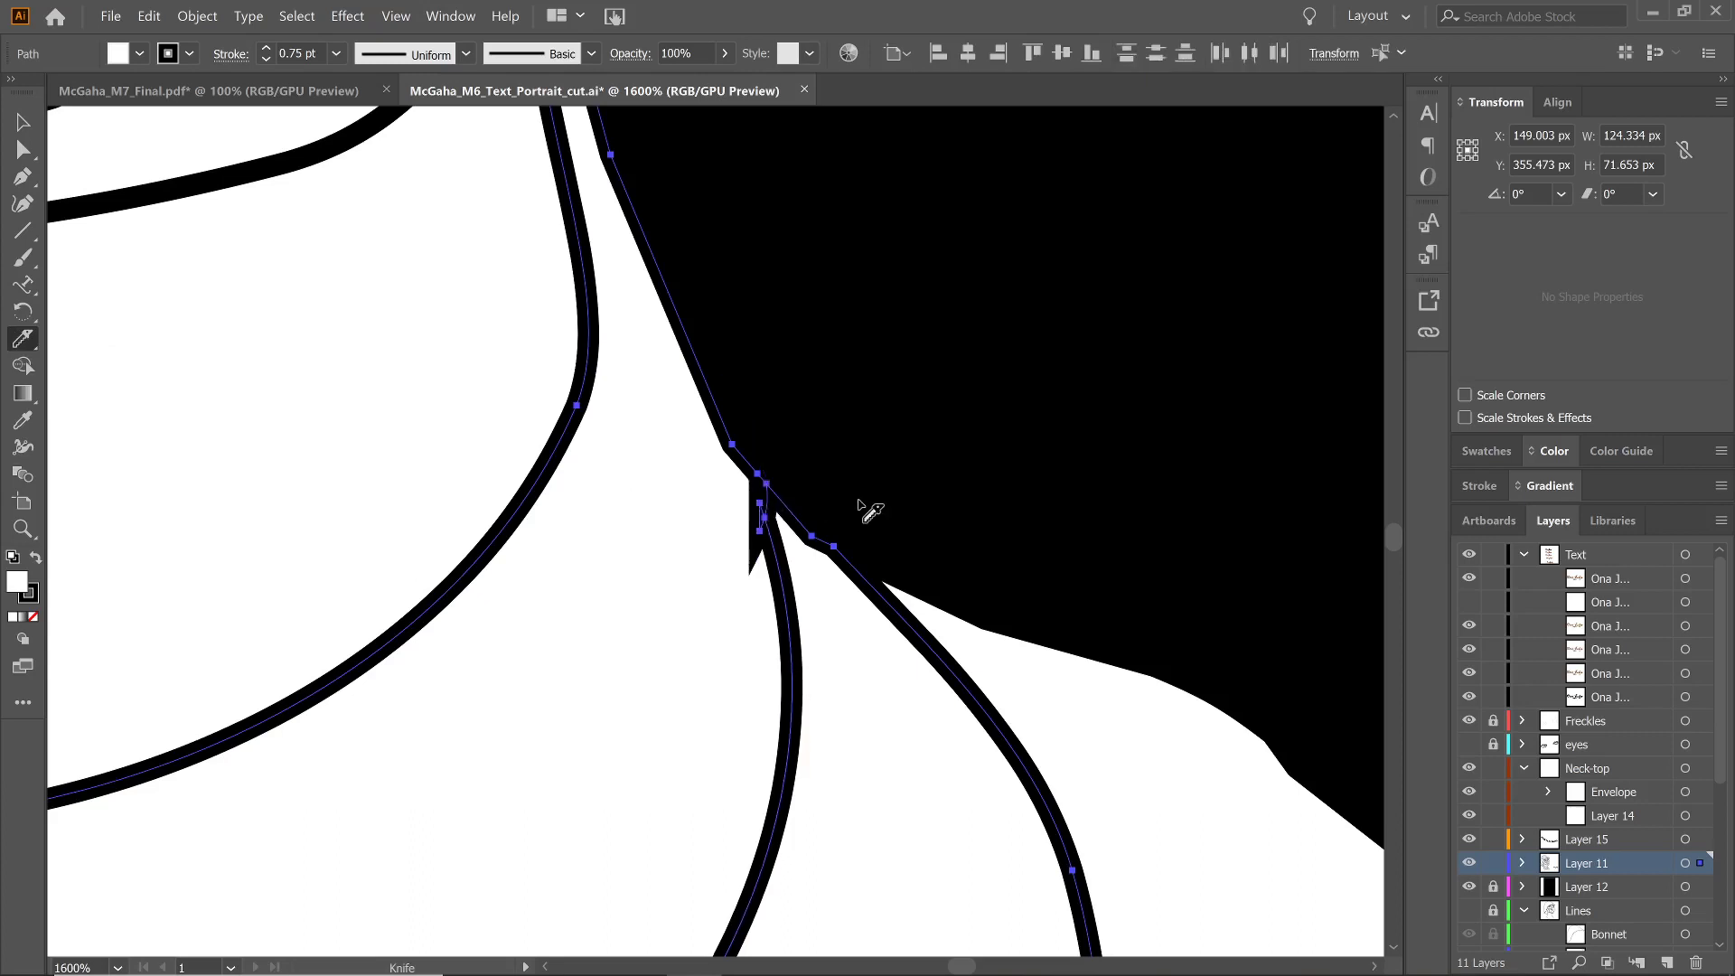
click(17, 153)
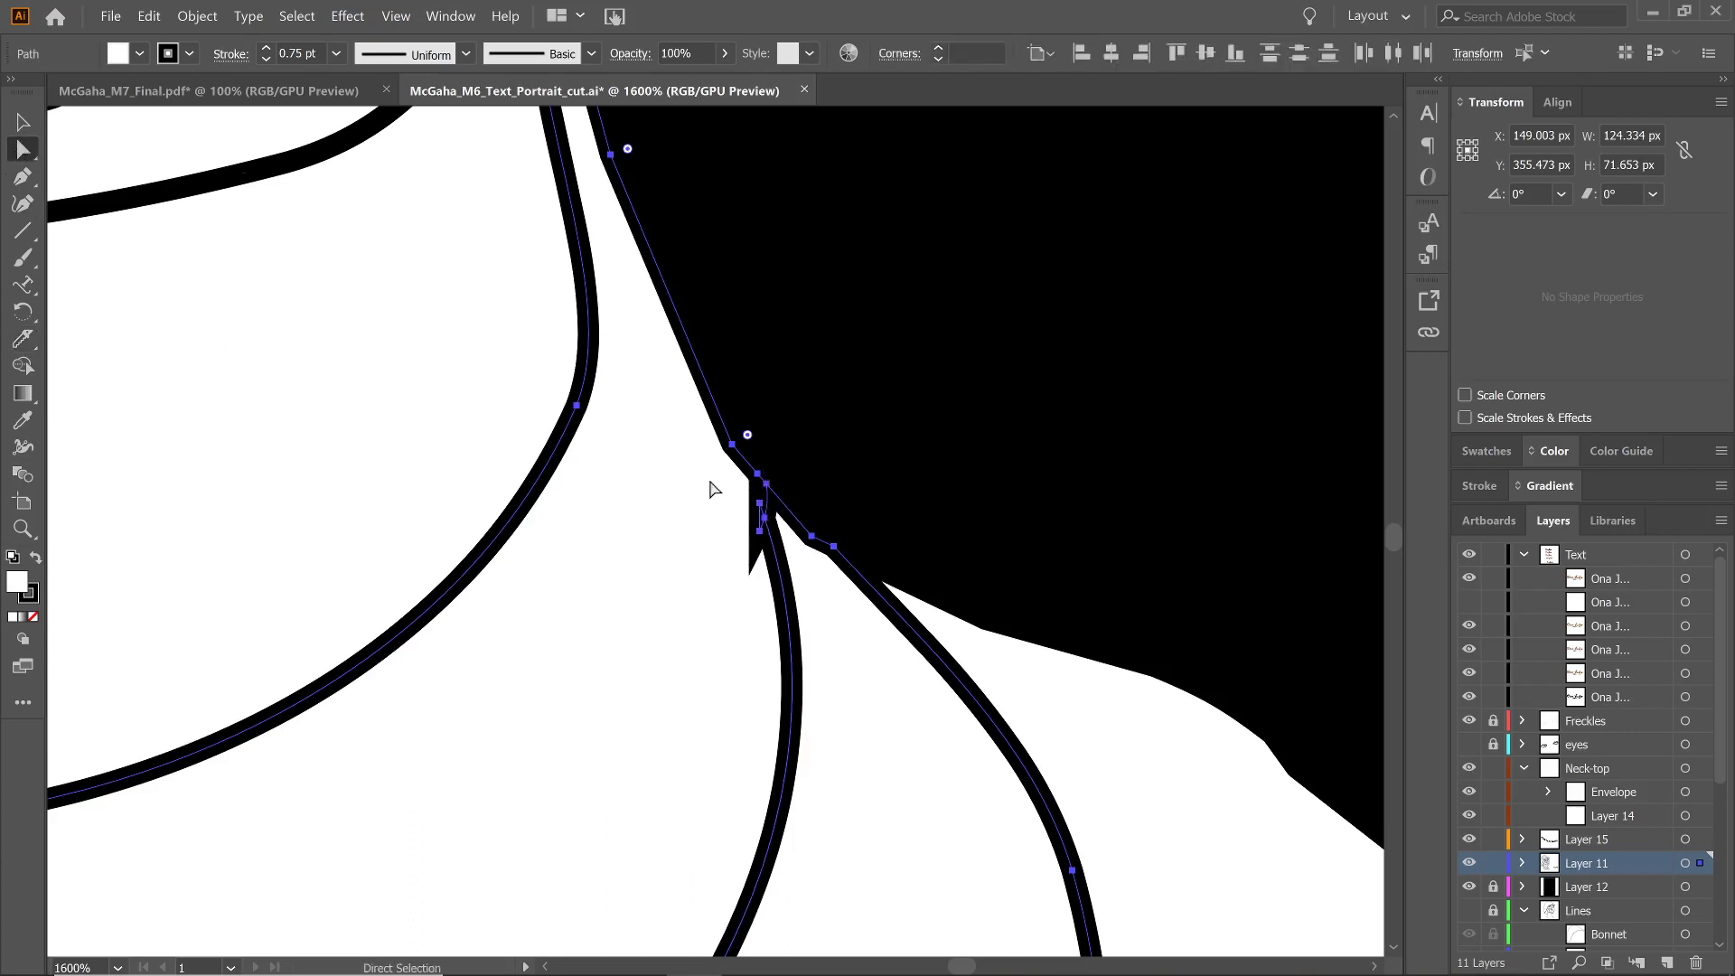
click(762, 536)
drag(761, 538, 762, 517)
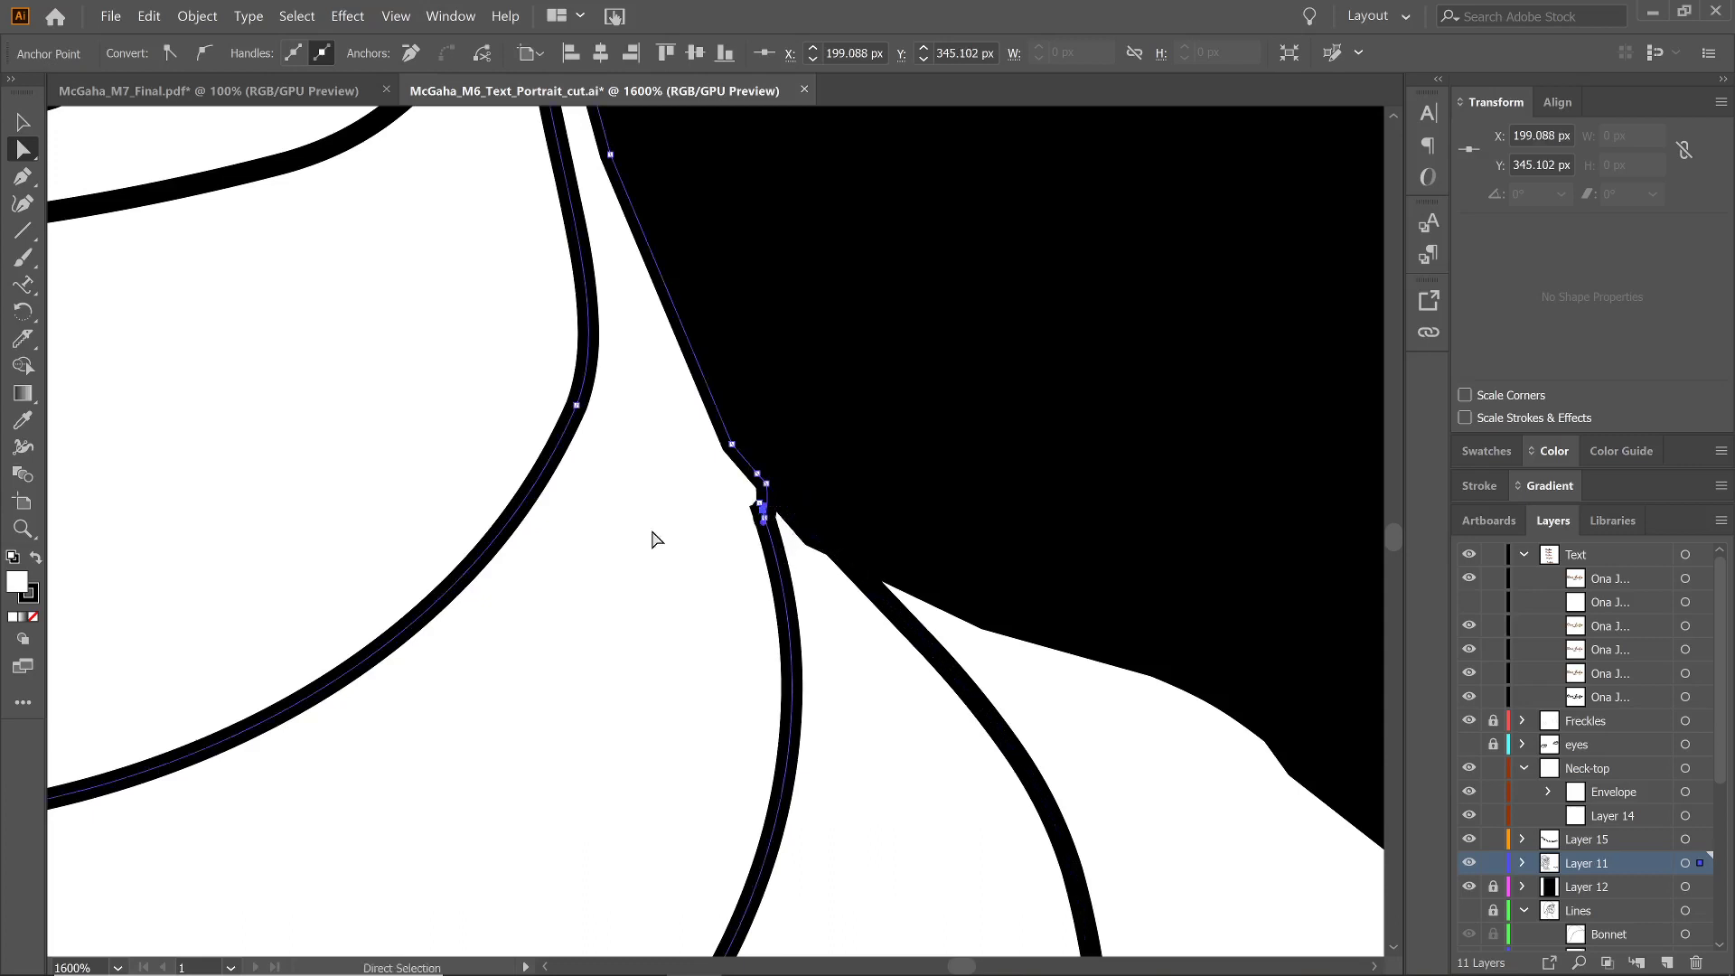
Undo the stray anchor's move and reposition that anchor closer to the junction with the neck's right edge
key(z)
click(811, 524)
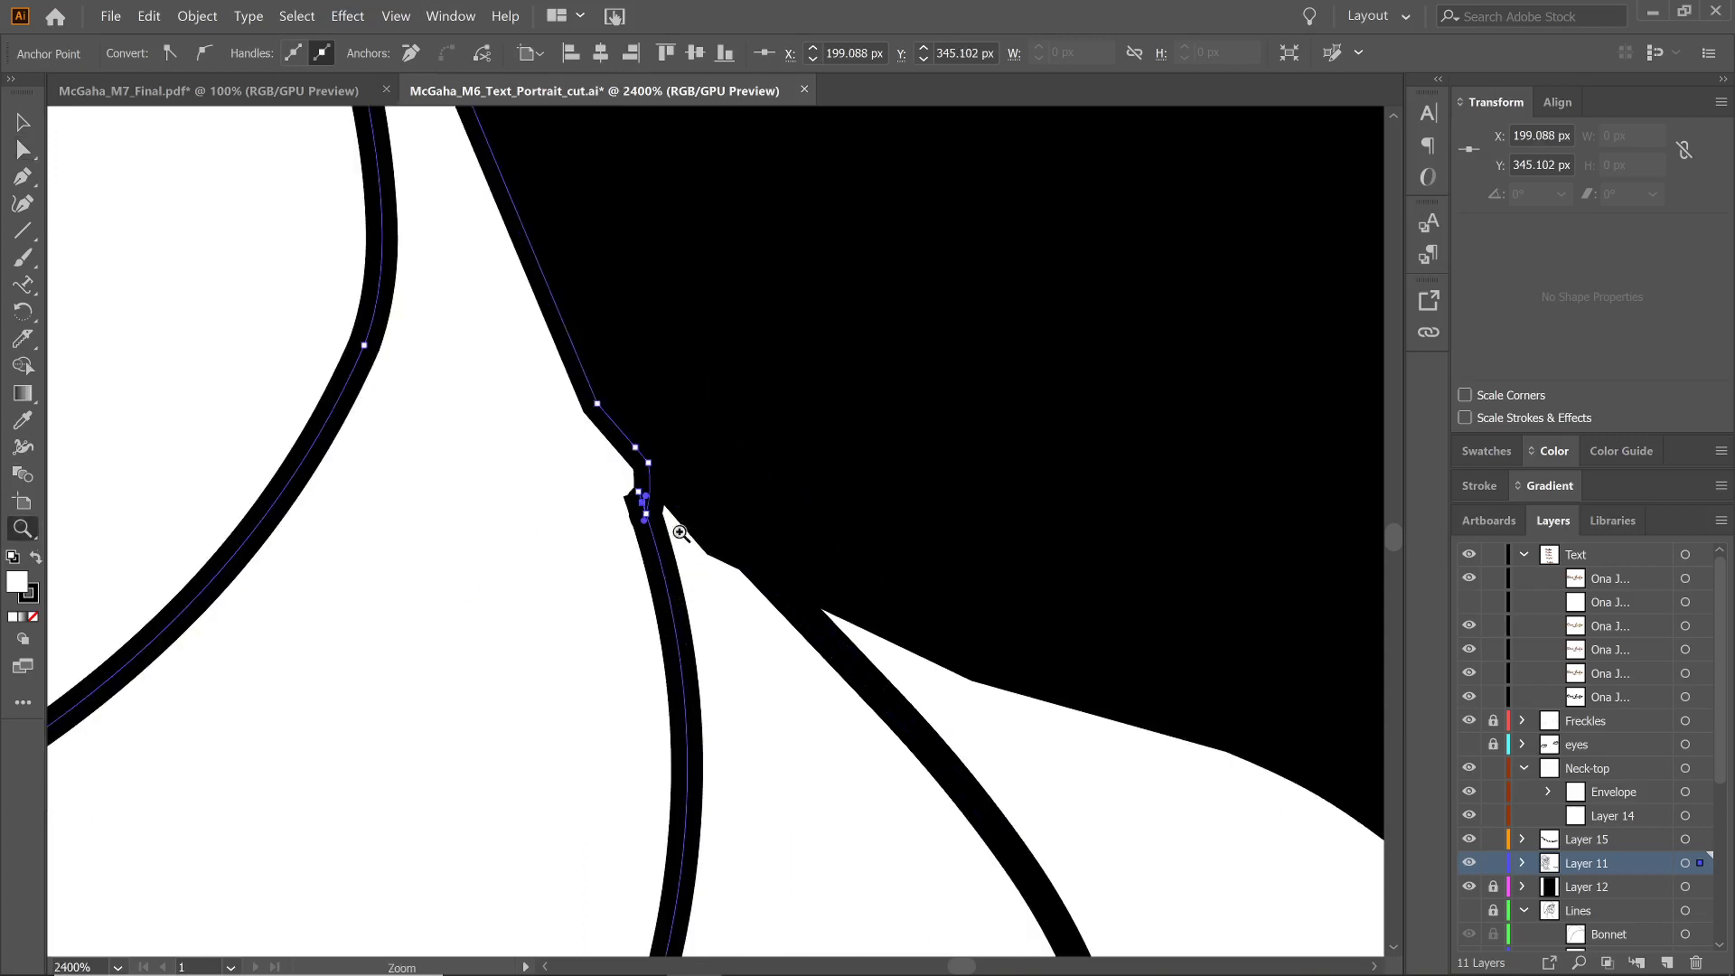
click(673, 532)
click(649, 518)
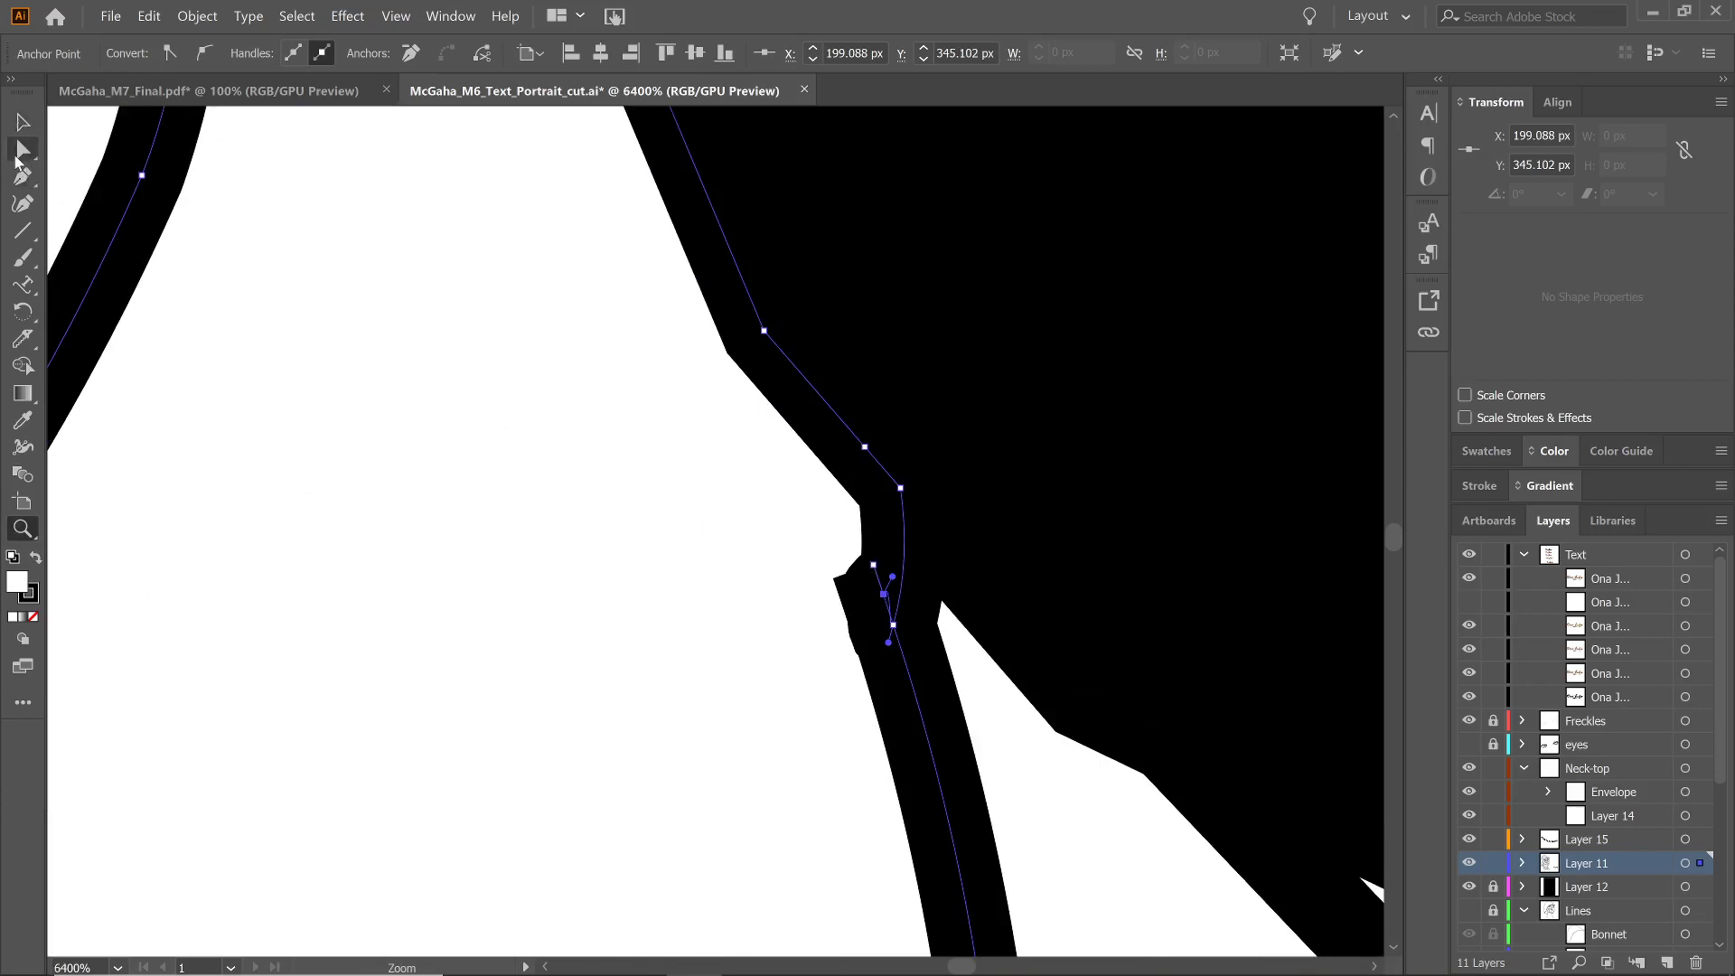
click(24, 150)
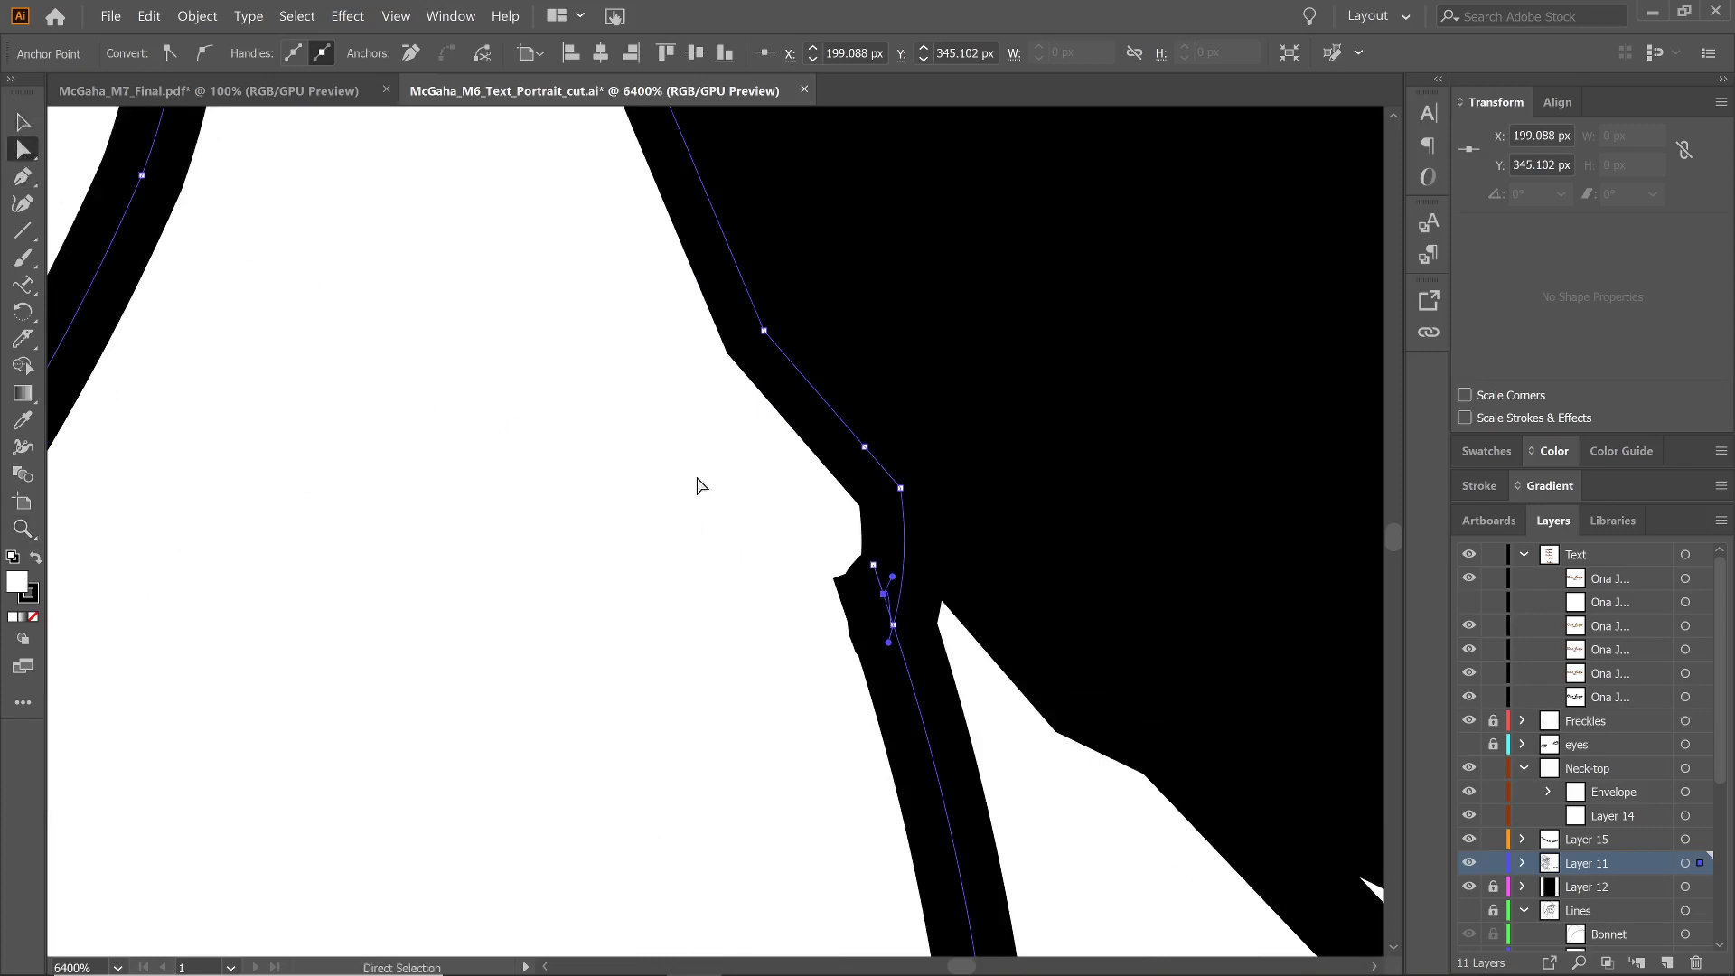
mouse_move(893, 623)
mouse_down()
mouse_move(902, 571)
mouse_move(905, 610)
mouse_up()
key(ctrl+z)
key(ctrl+z)
click(874, 676)
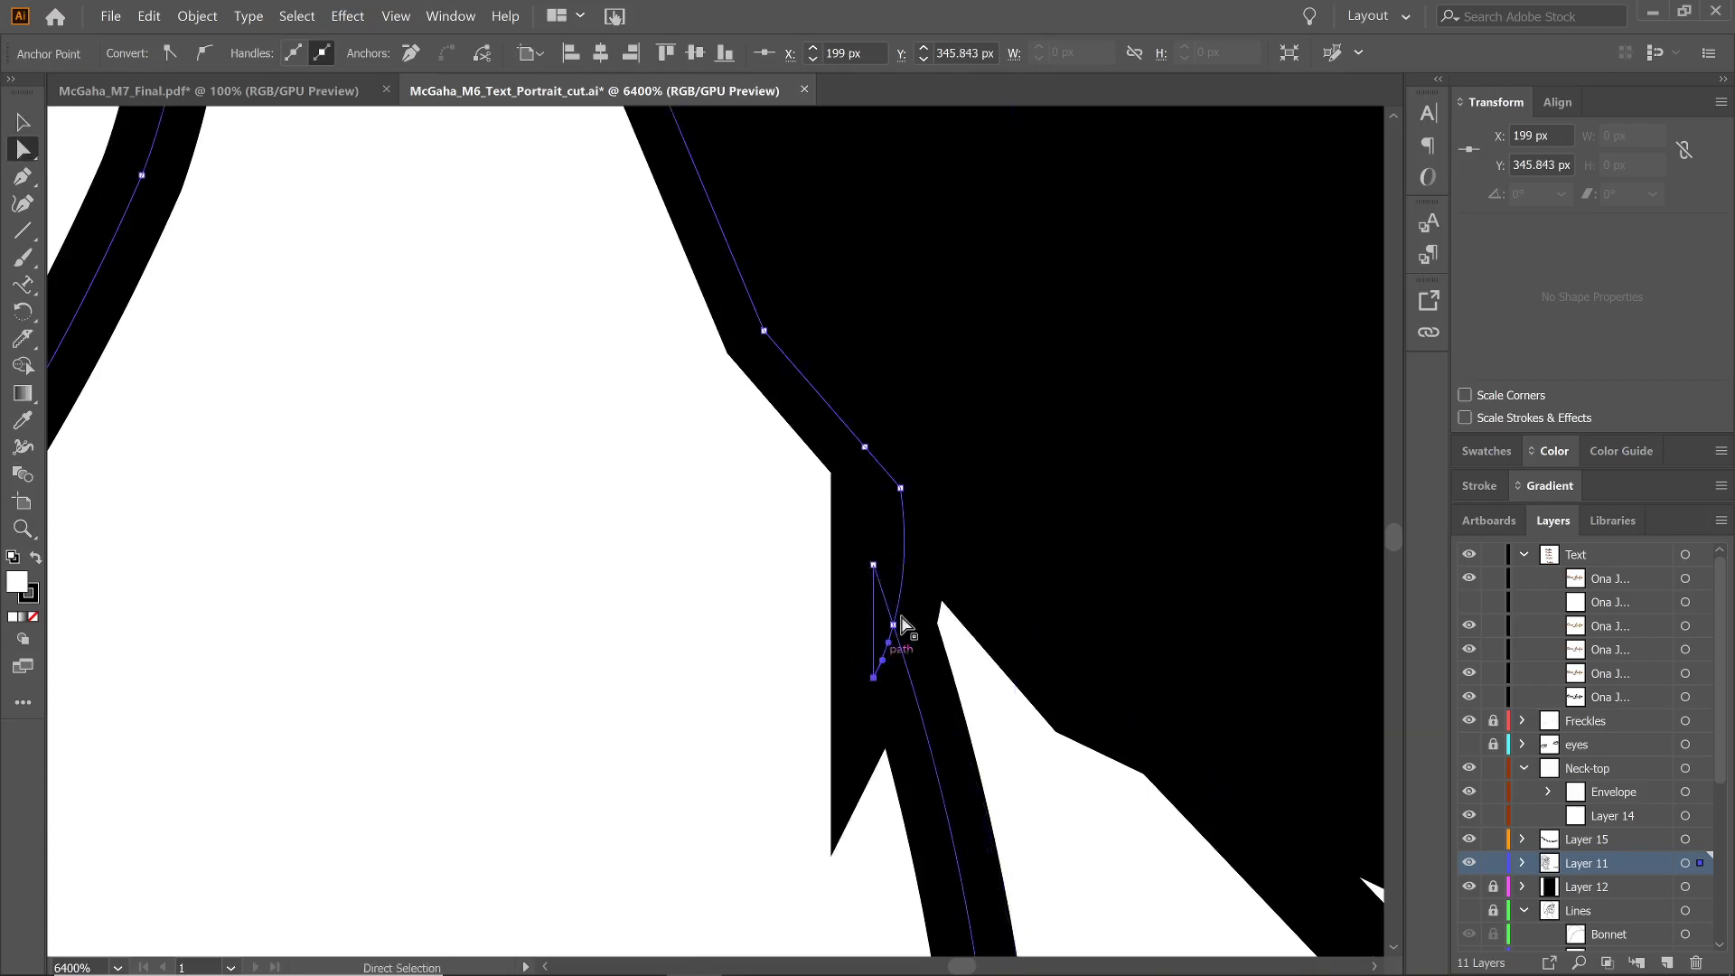
drag(876, 679, 884, 553)
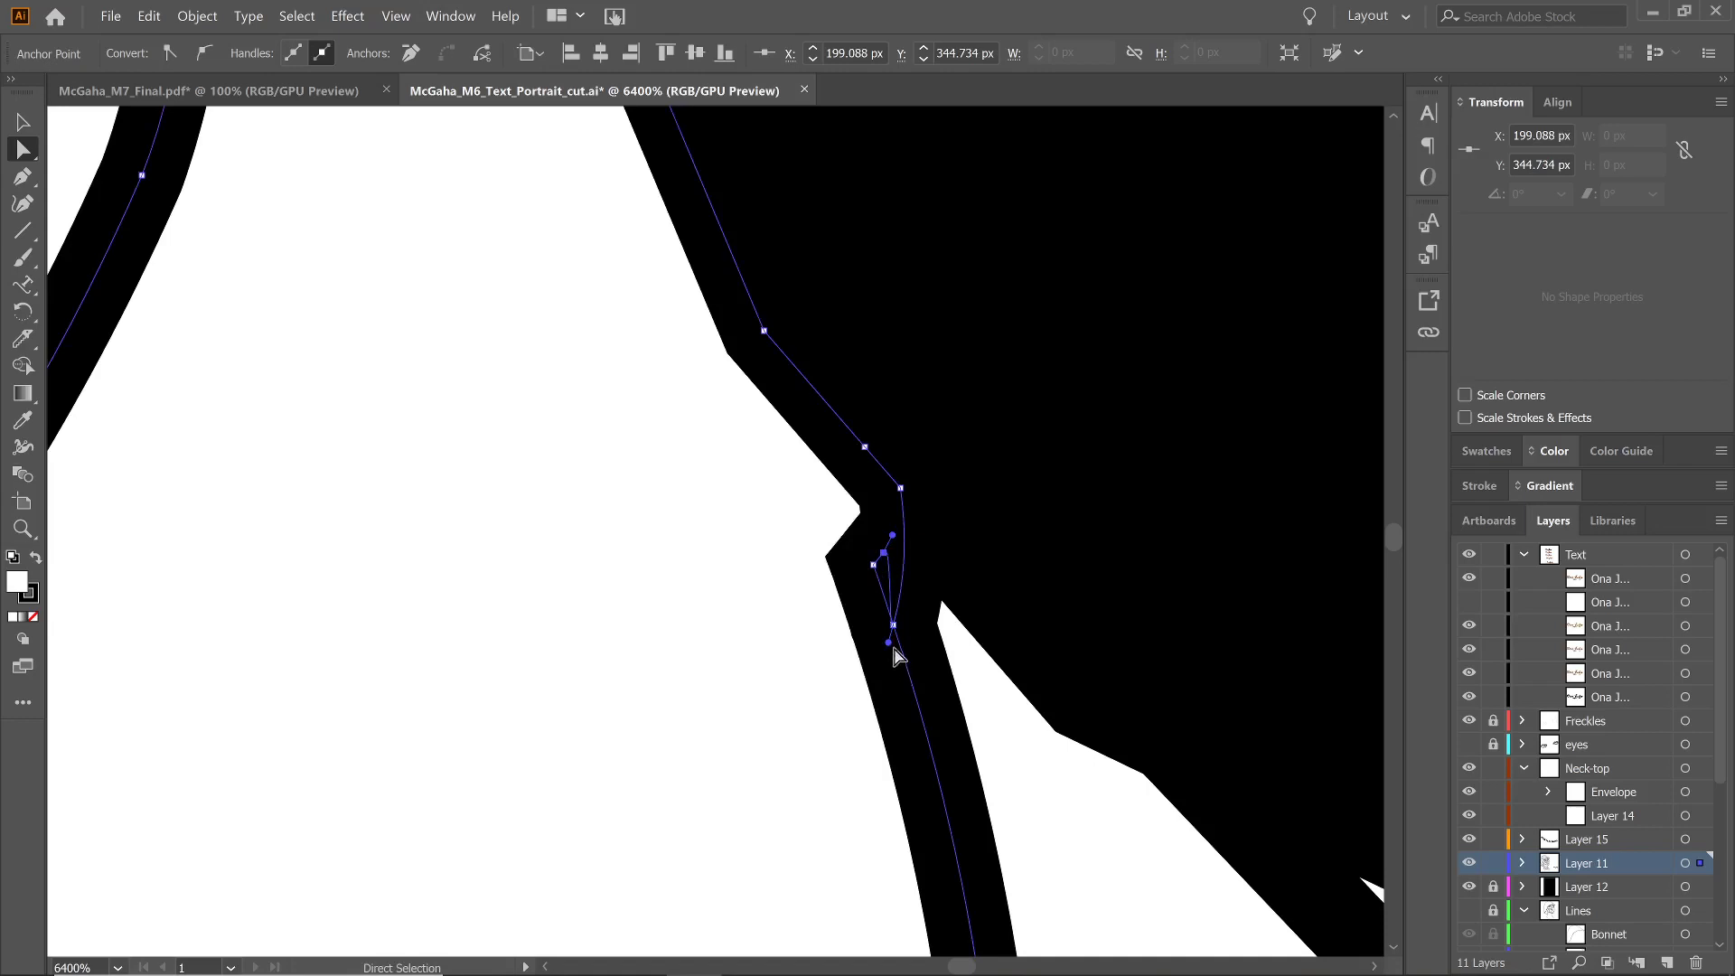
Try to untangle the small loop at the junction by moving its crossing anchor point away and back onto the curve
drag(893, 625, 762, 622)
scroll(840, 696, down, 6)
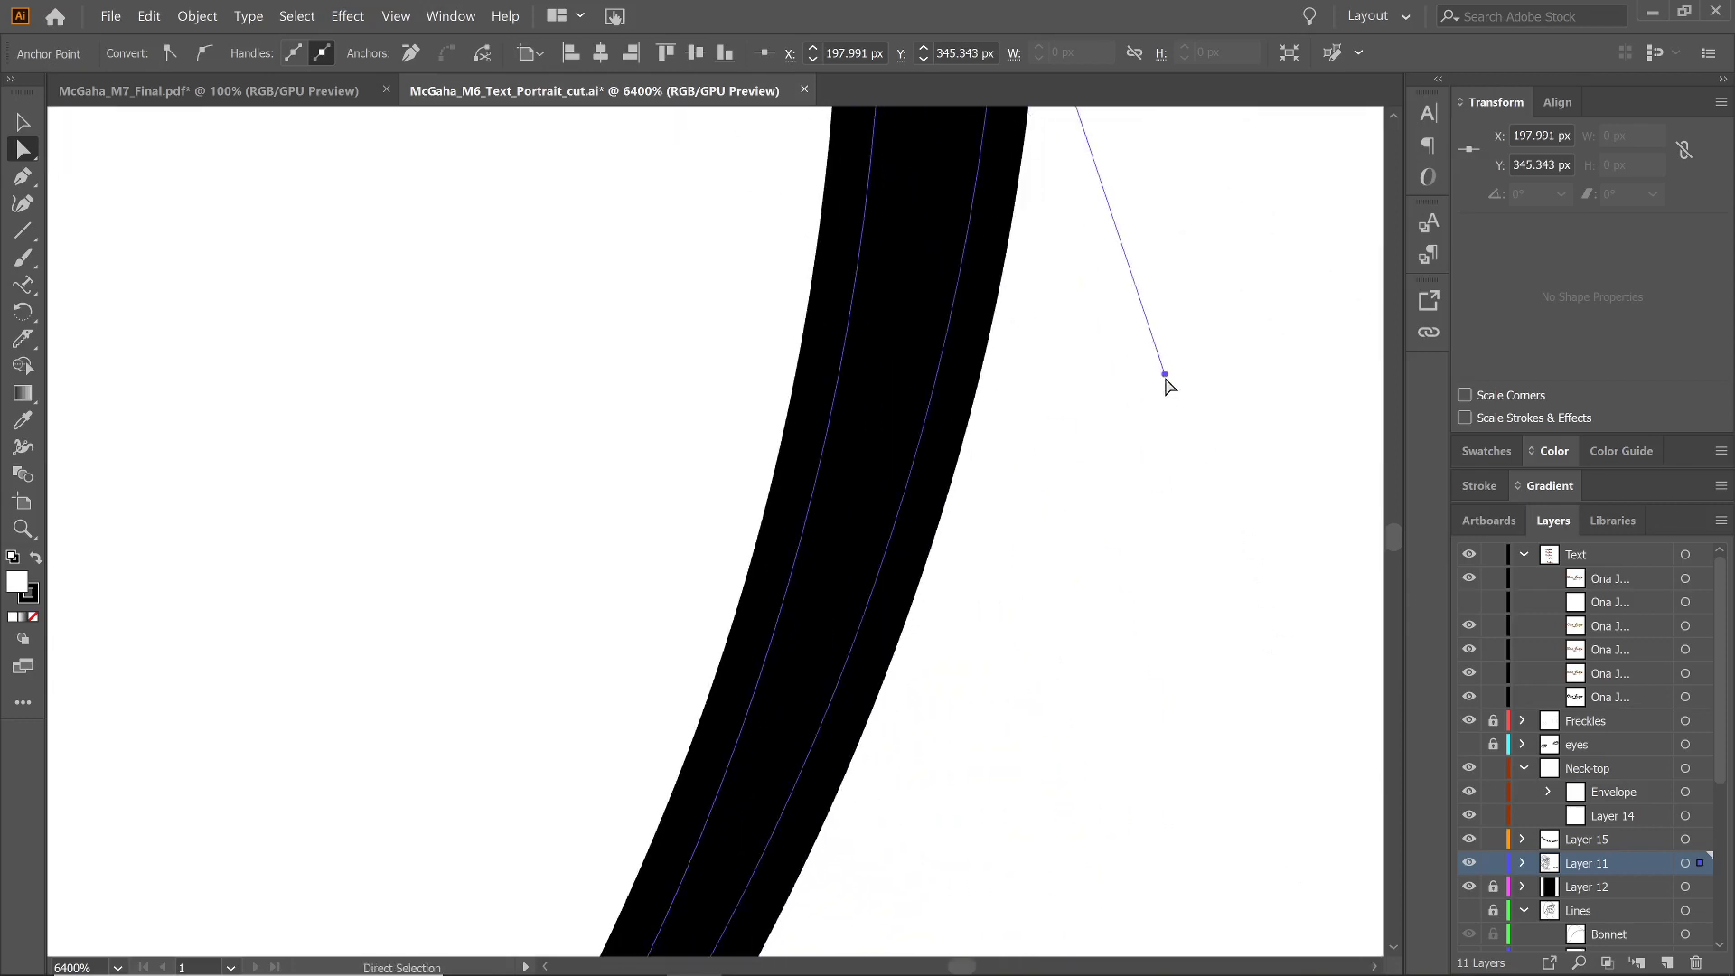
scroll(1165, 386, up, 6)
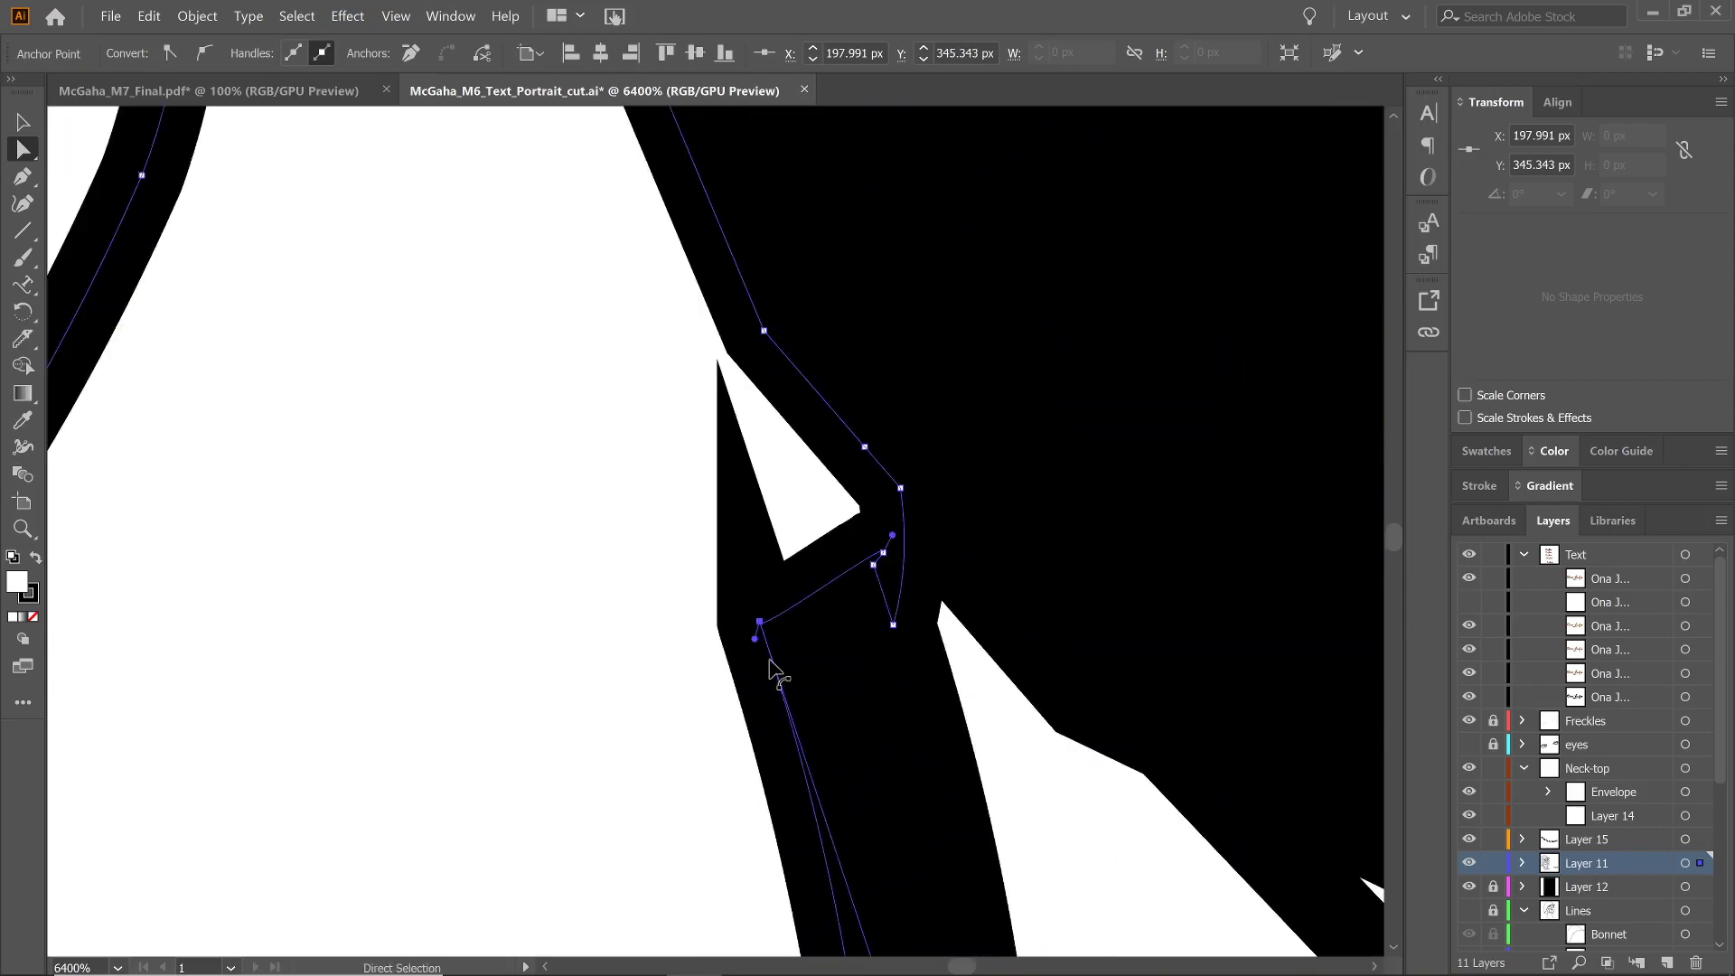
drag(760, 622, 911, 672)
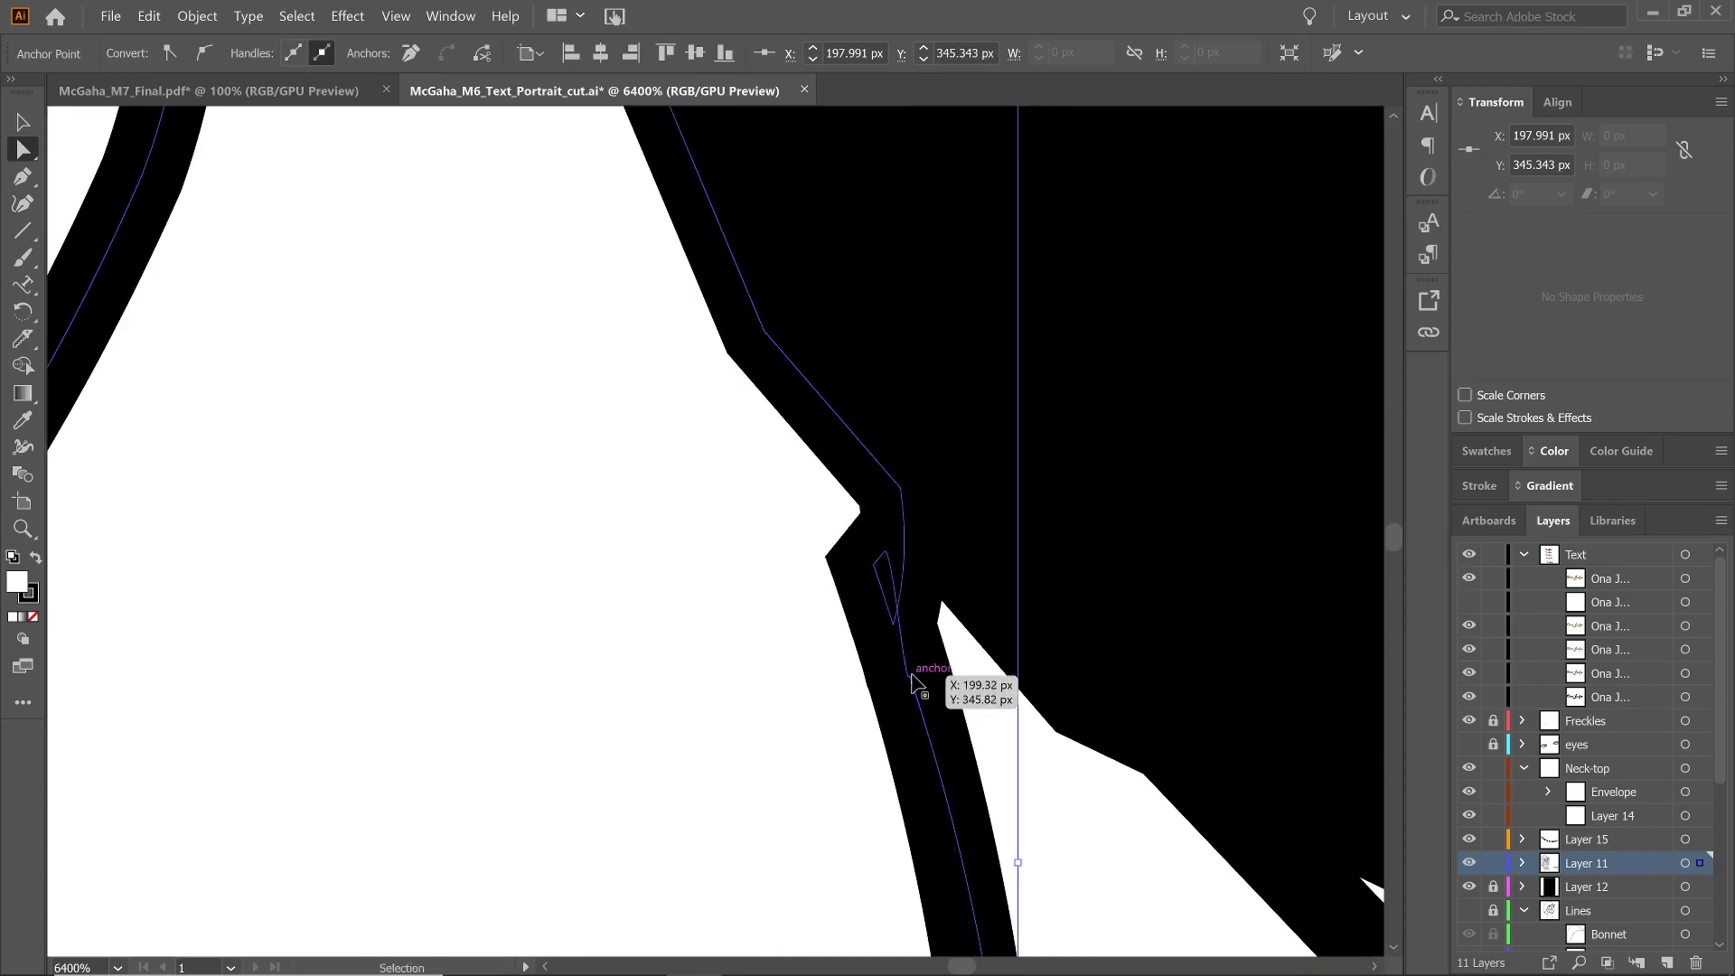
Undo the anchor adjustments and the second Knife cut at the neck's right edge
key(ctrl+z)
key(ctrl+z)
key(ctrl+z)
key(ctrl+z)
key(ctrl+z)
key(ctrl+z)
key(ctrl+z)
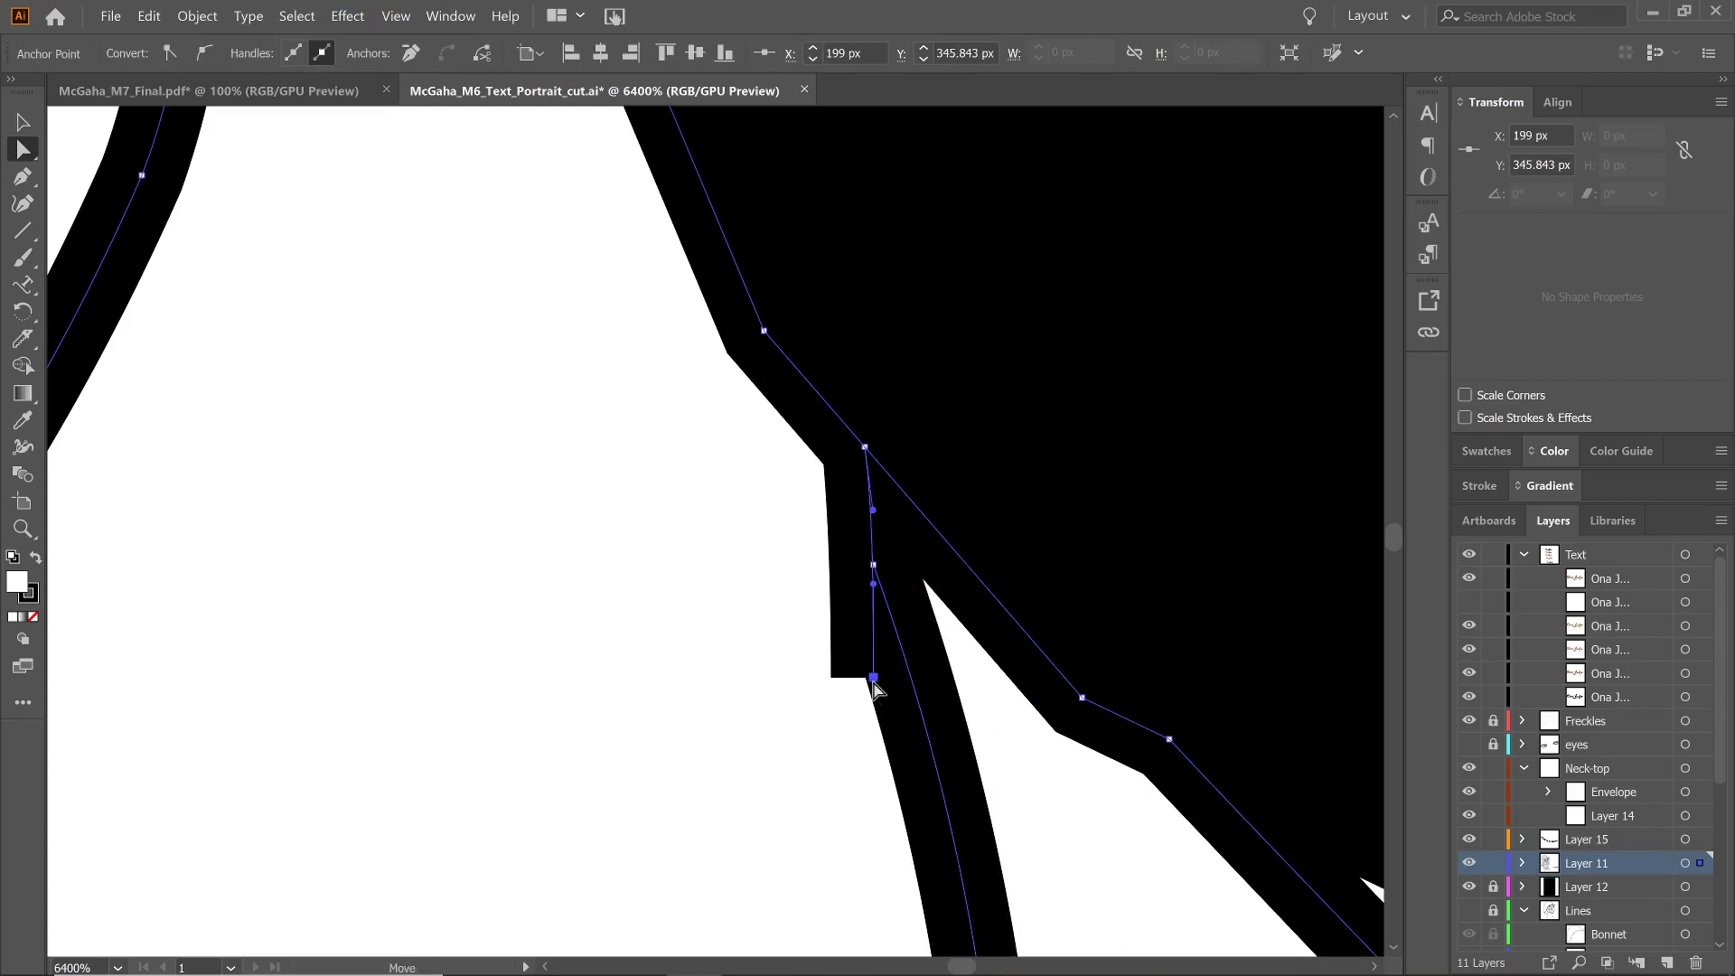
Try moving the overshooting end anchor away from the curve, then undo that move and the first bridging Knife cut
click(832, 668)
click(874, 567)
click(874, 679)
drag(874, 680, 797, 644)
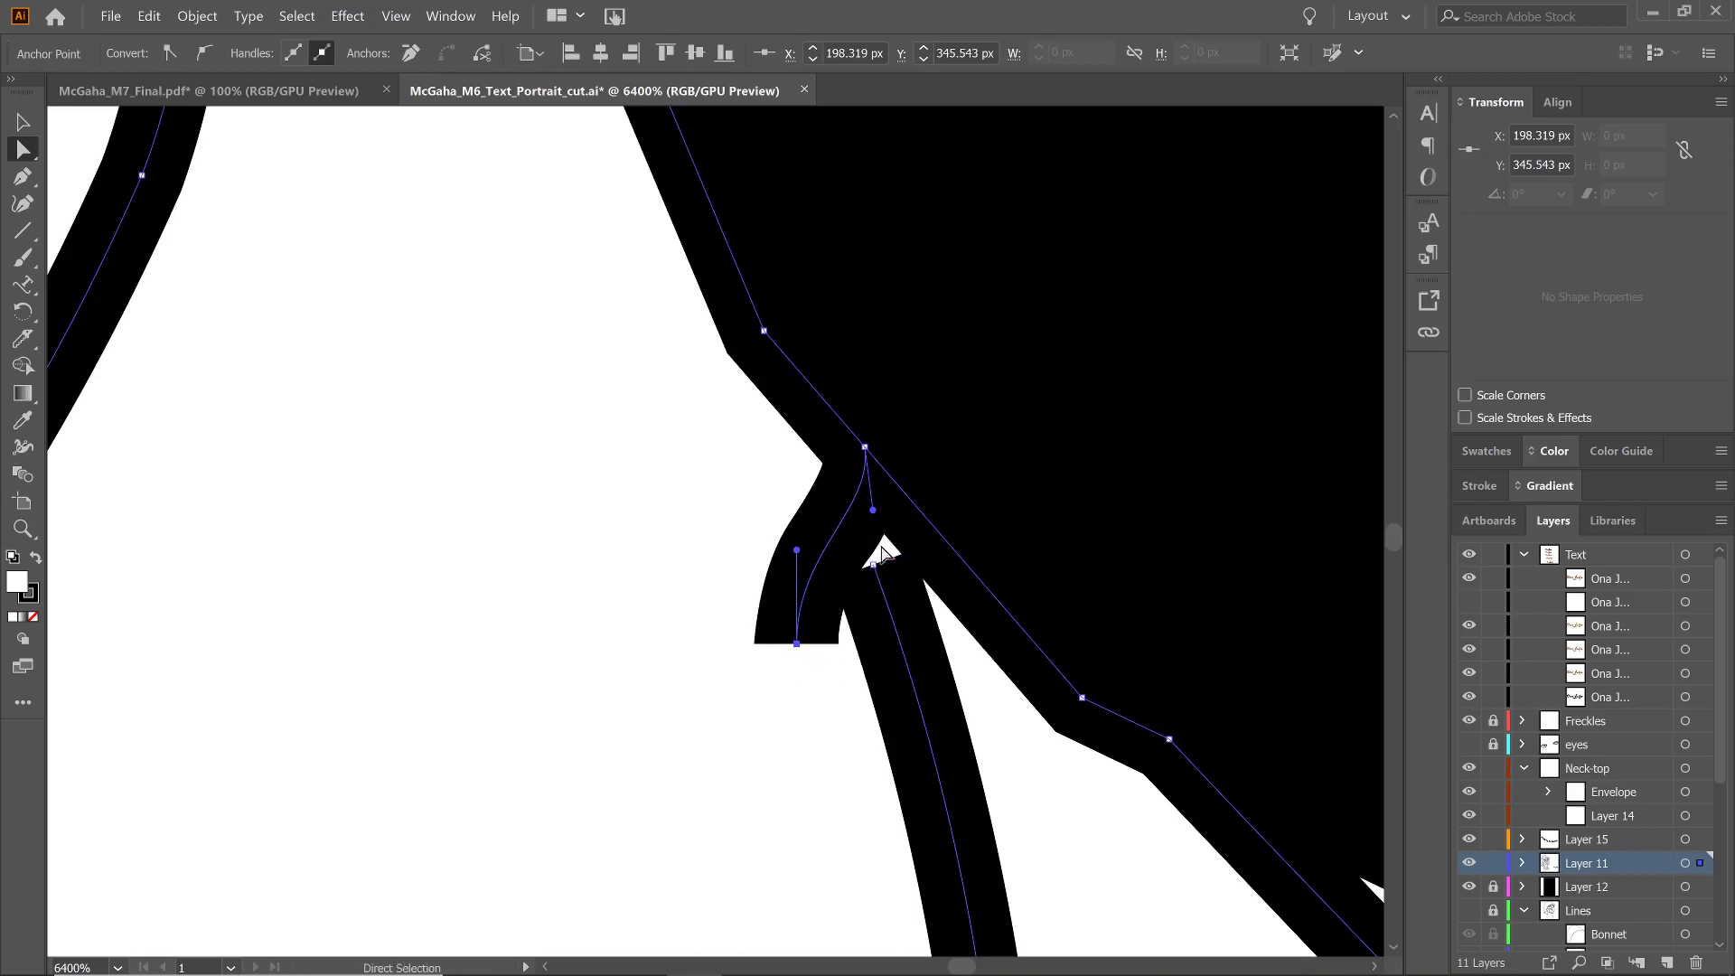
key(ctrl)
key(ctrl+z)
key(ctrl+z)
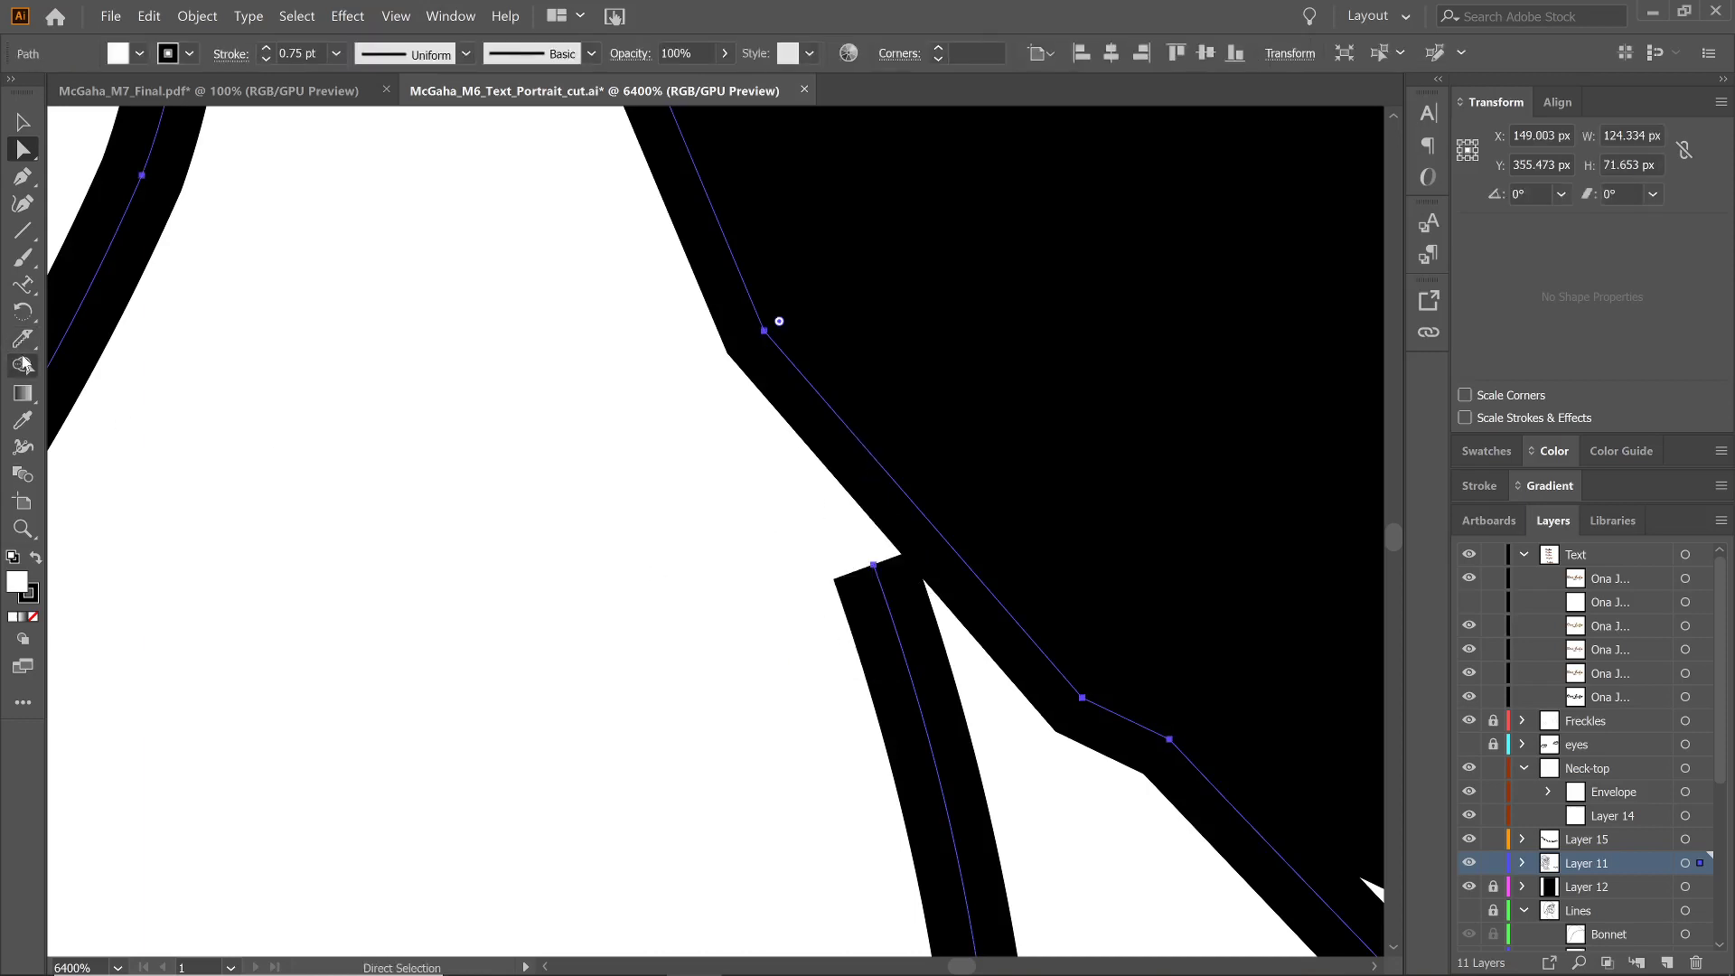
Try Knife cuts between the curve's open end and the neck's right edge, first upward and then straight down, undoing each one
click(23, 338)
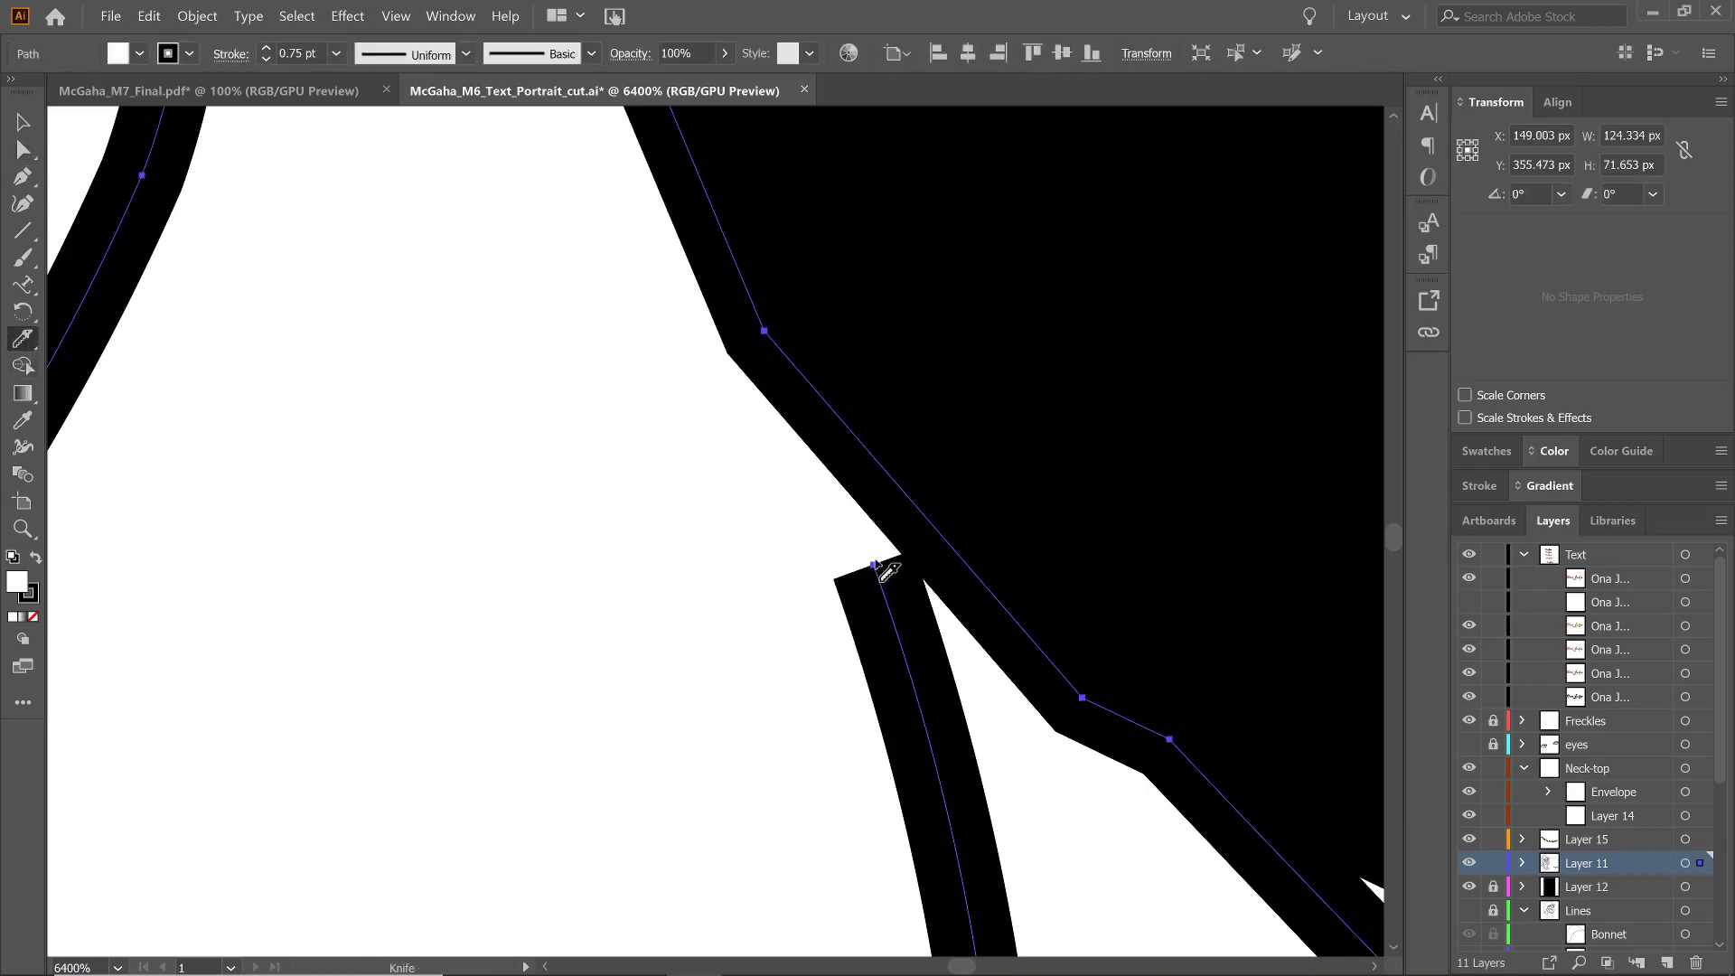
drag(877, 565, 846, 335)
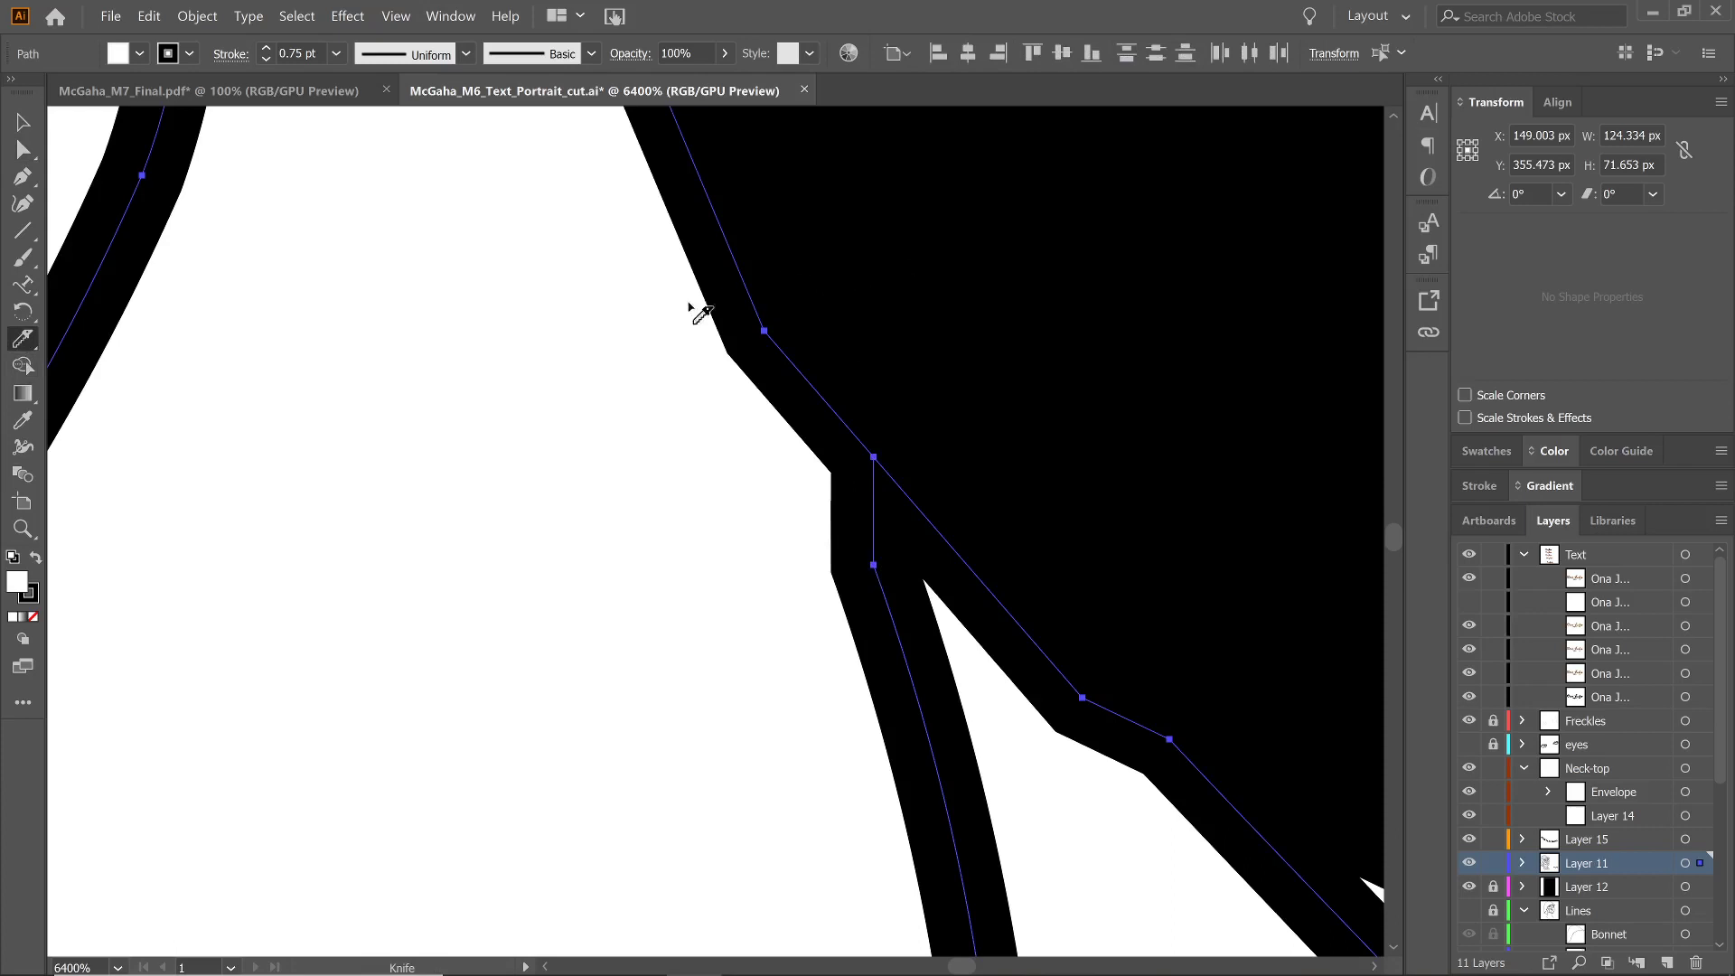
key(ctrl+z)
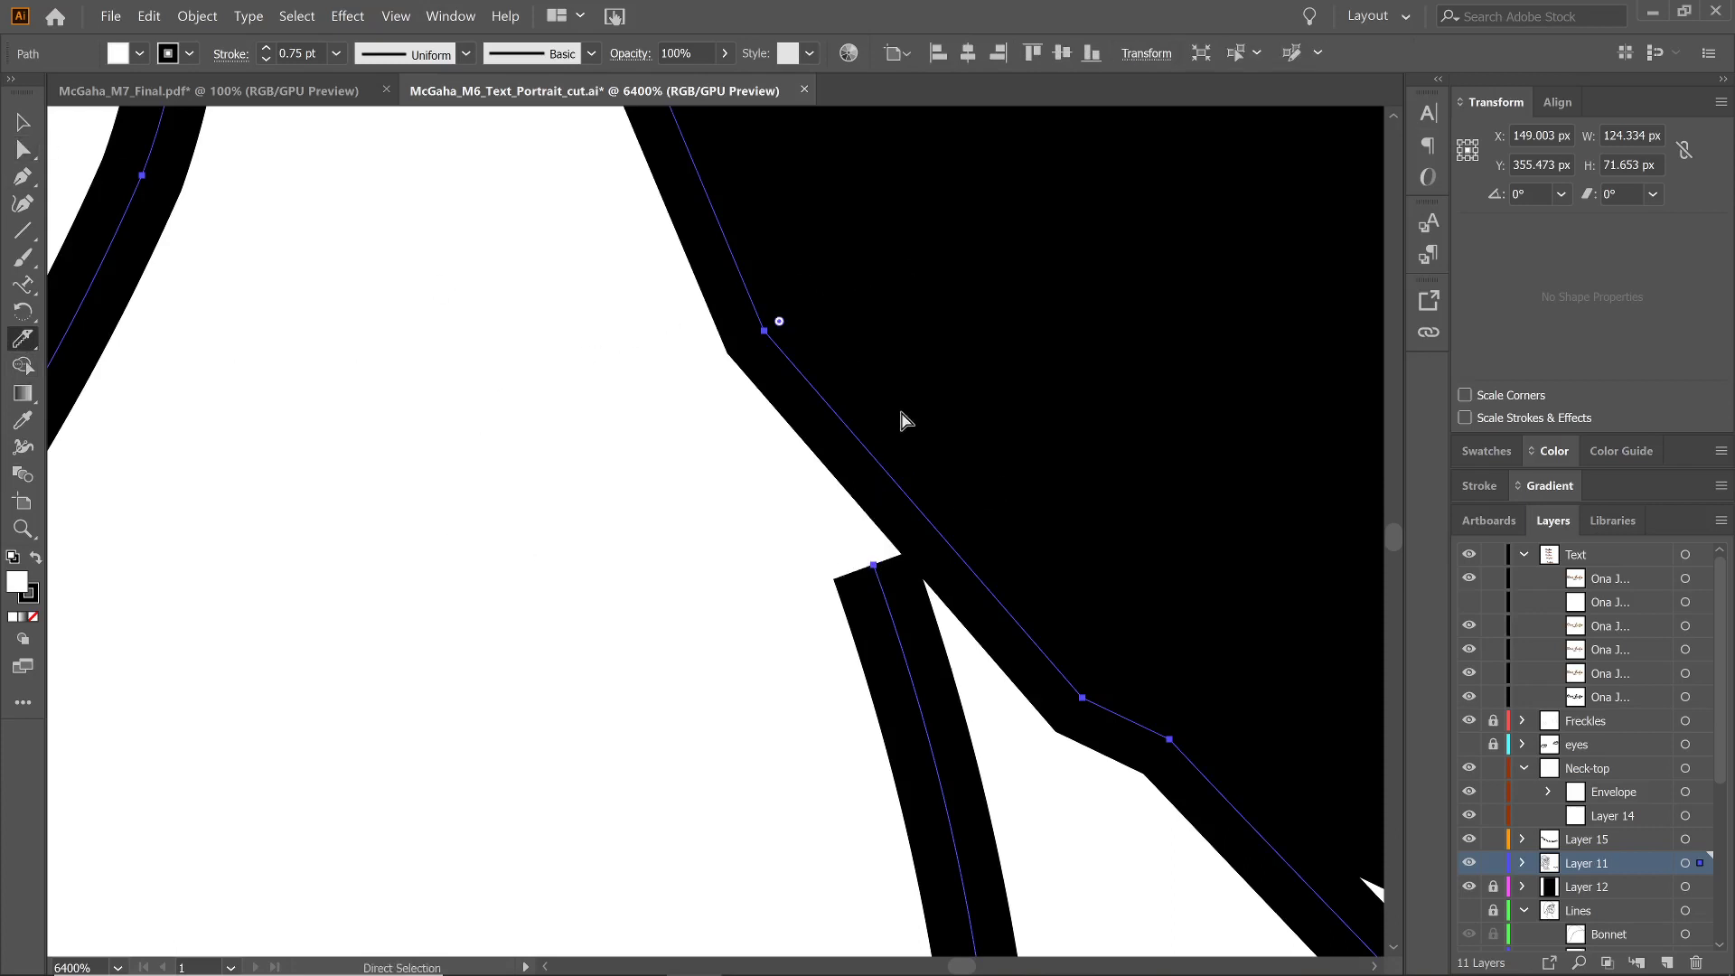
mouse_move(873, 340)
mouse_down()
mouse_move(873, 564)
mouse_move(896, 584)
mouse_move(870, 679)
mouse_up()
key(ctrl+z)
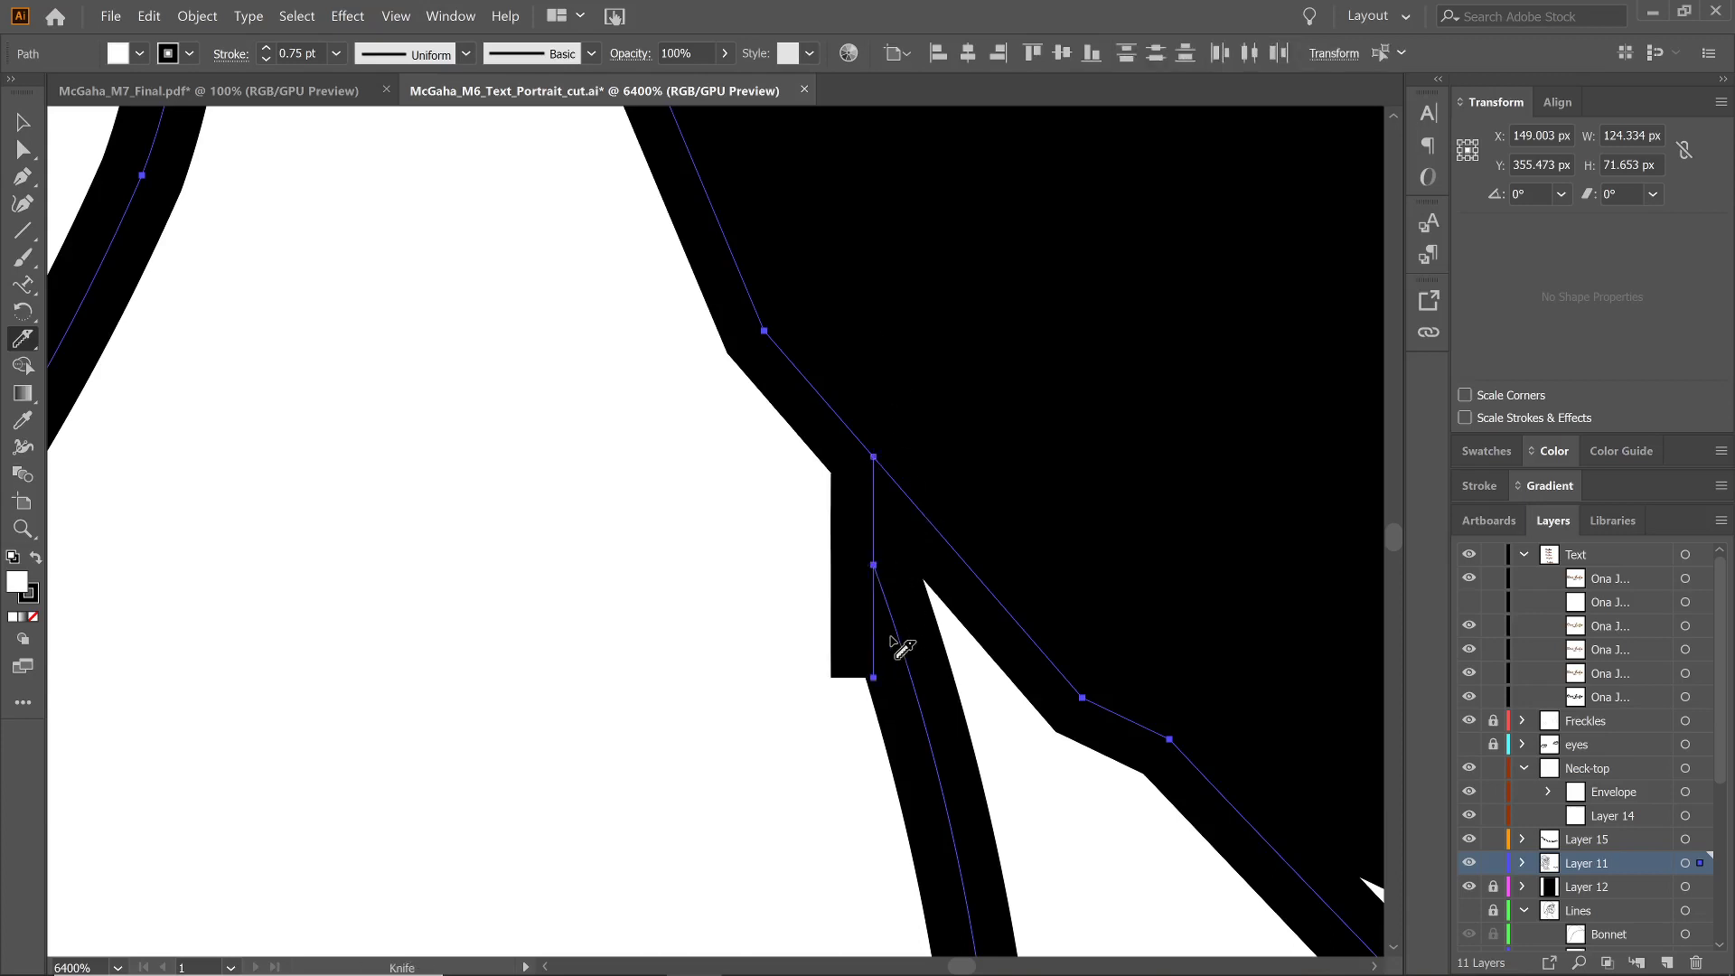
key(ctrl+z)
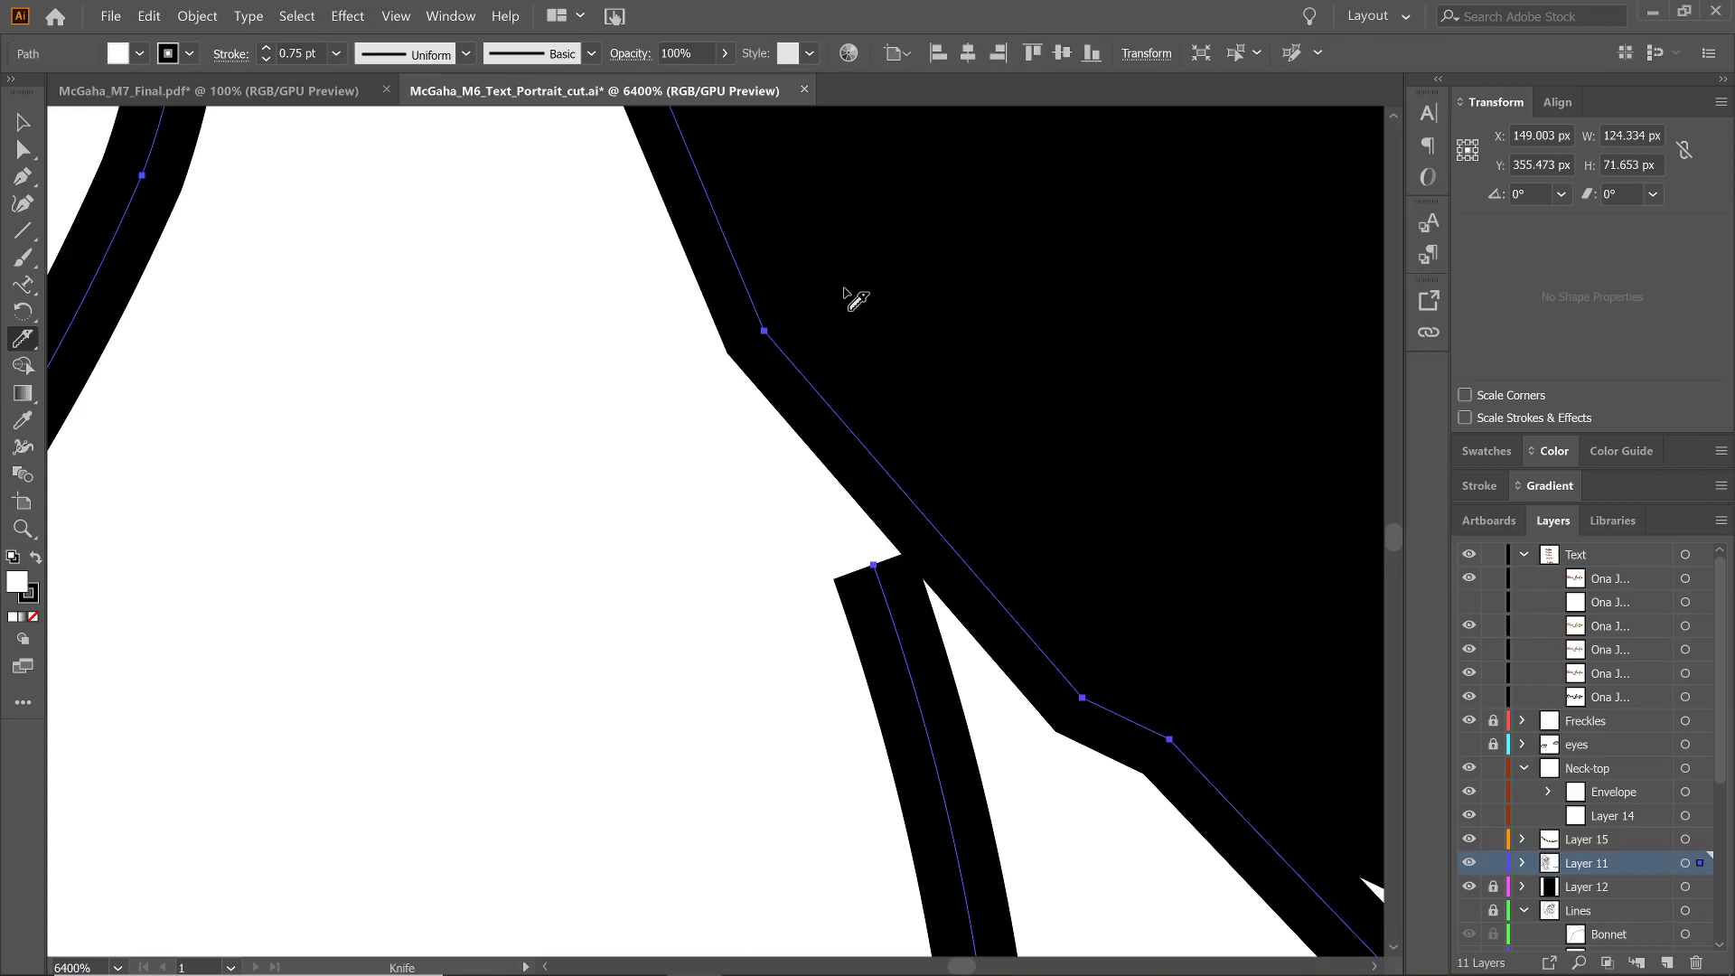
Slice straight down from the neck's right edge to the curved cut's open end with the Knife, then select the separated lower piece to check it
drag(873, 340, 874, 570)
drag(874, 569, 874, 568)
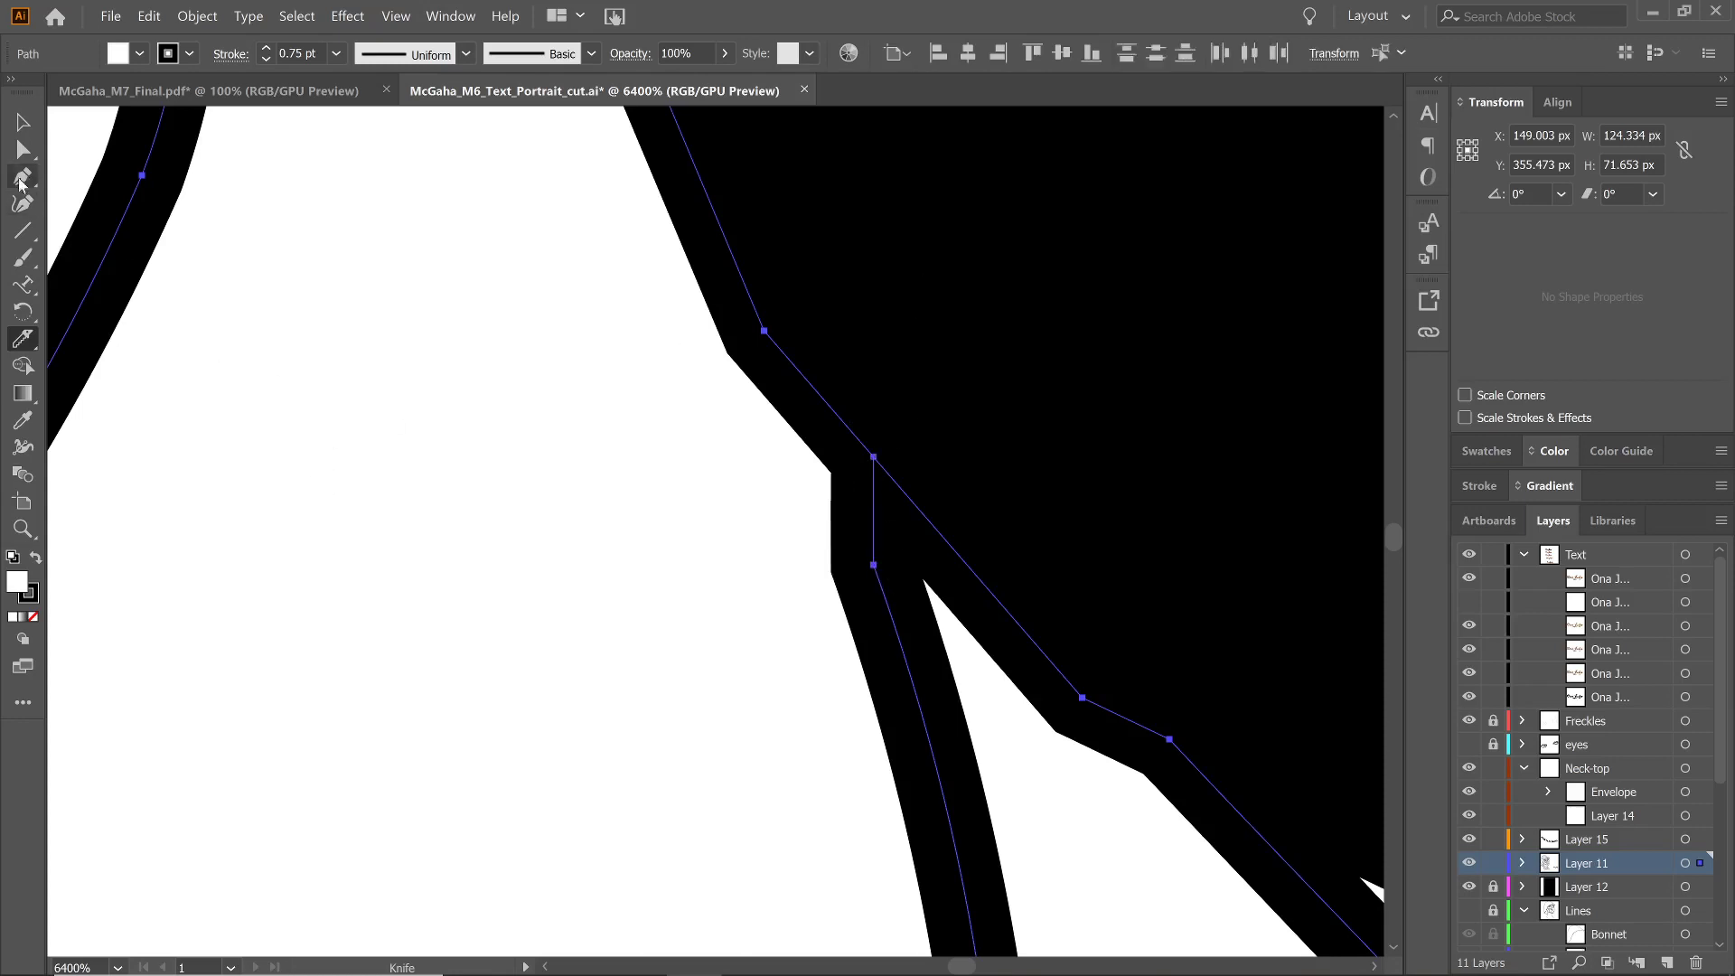
click(24, 121)
click(1206, 236)
click(485, 507)
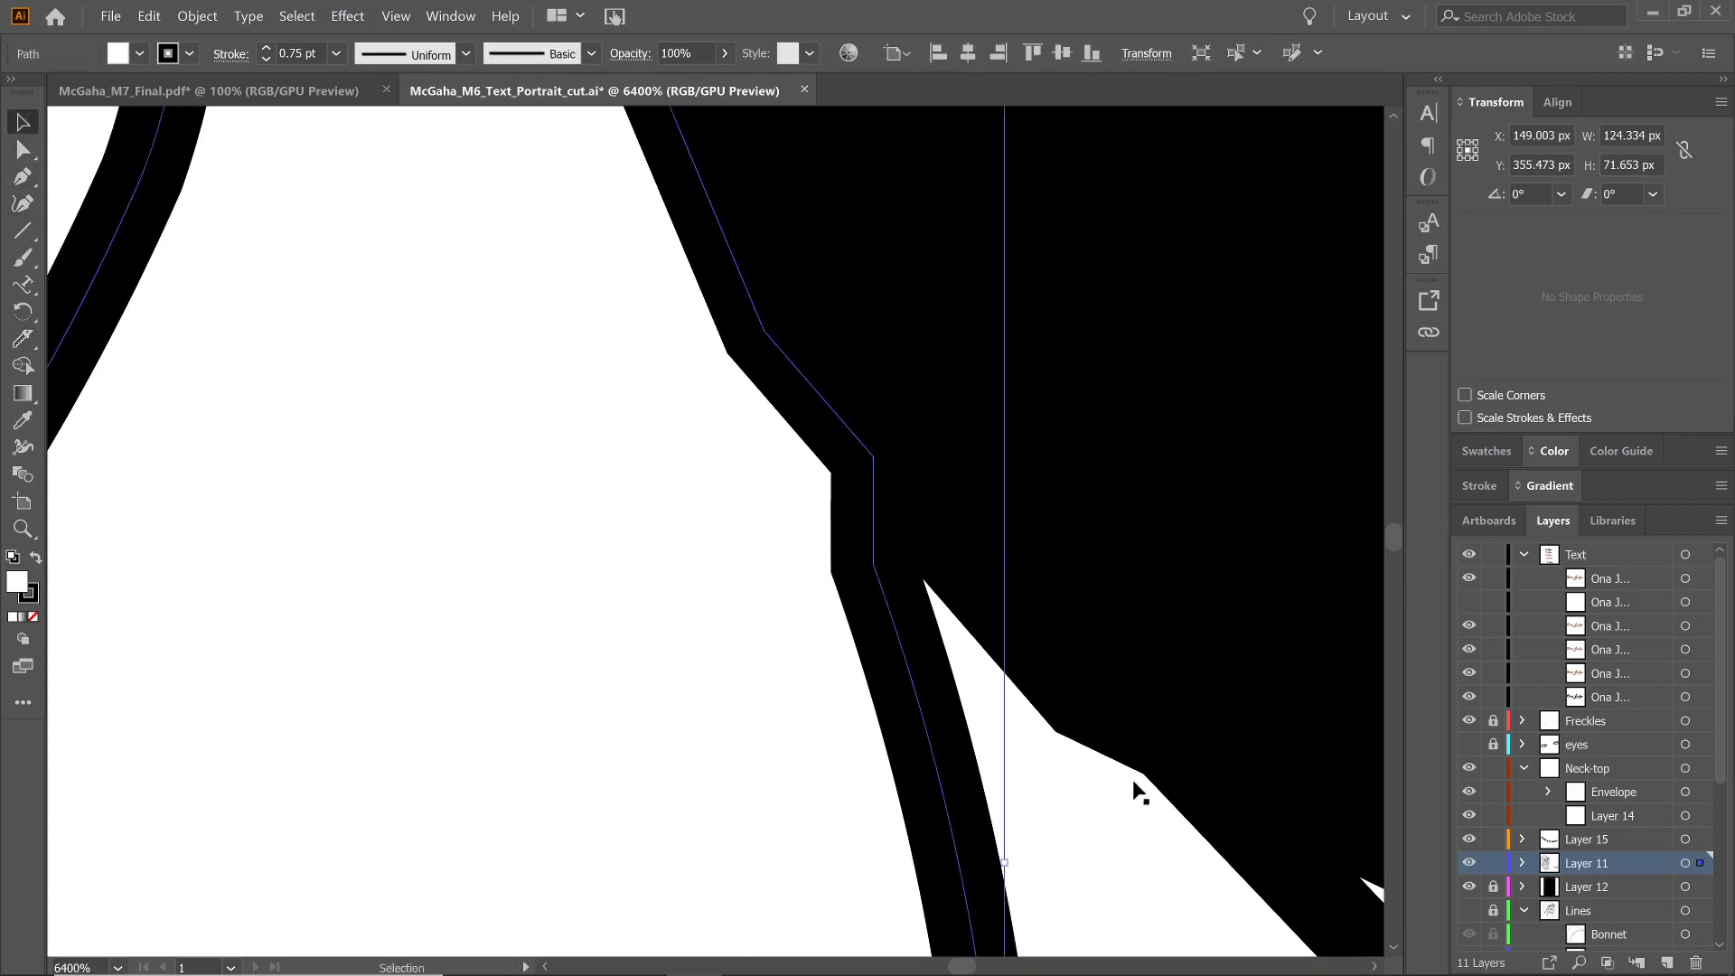
click(1132, 783)
double_click(23, 527)
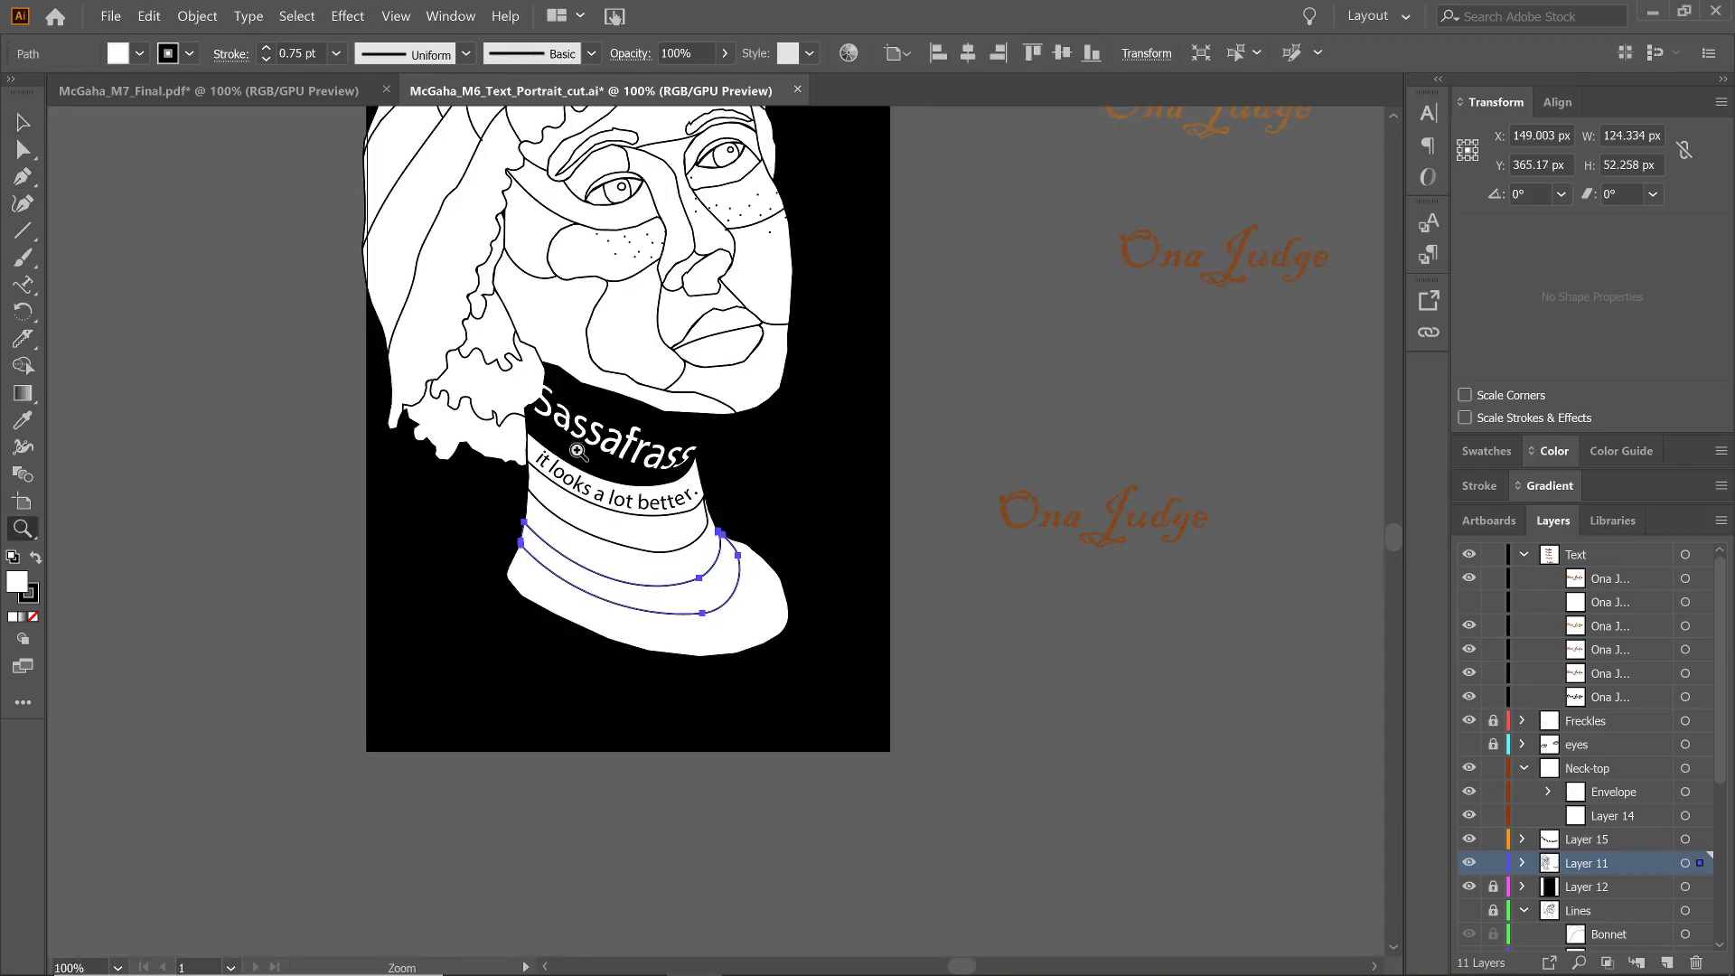
scroll(451, 375, up, 5)
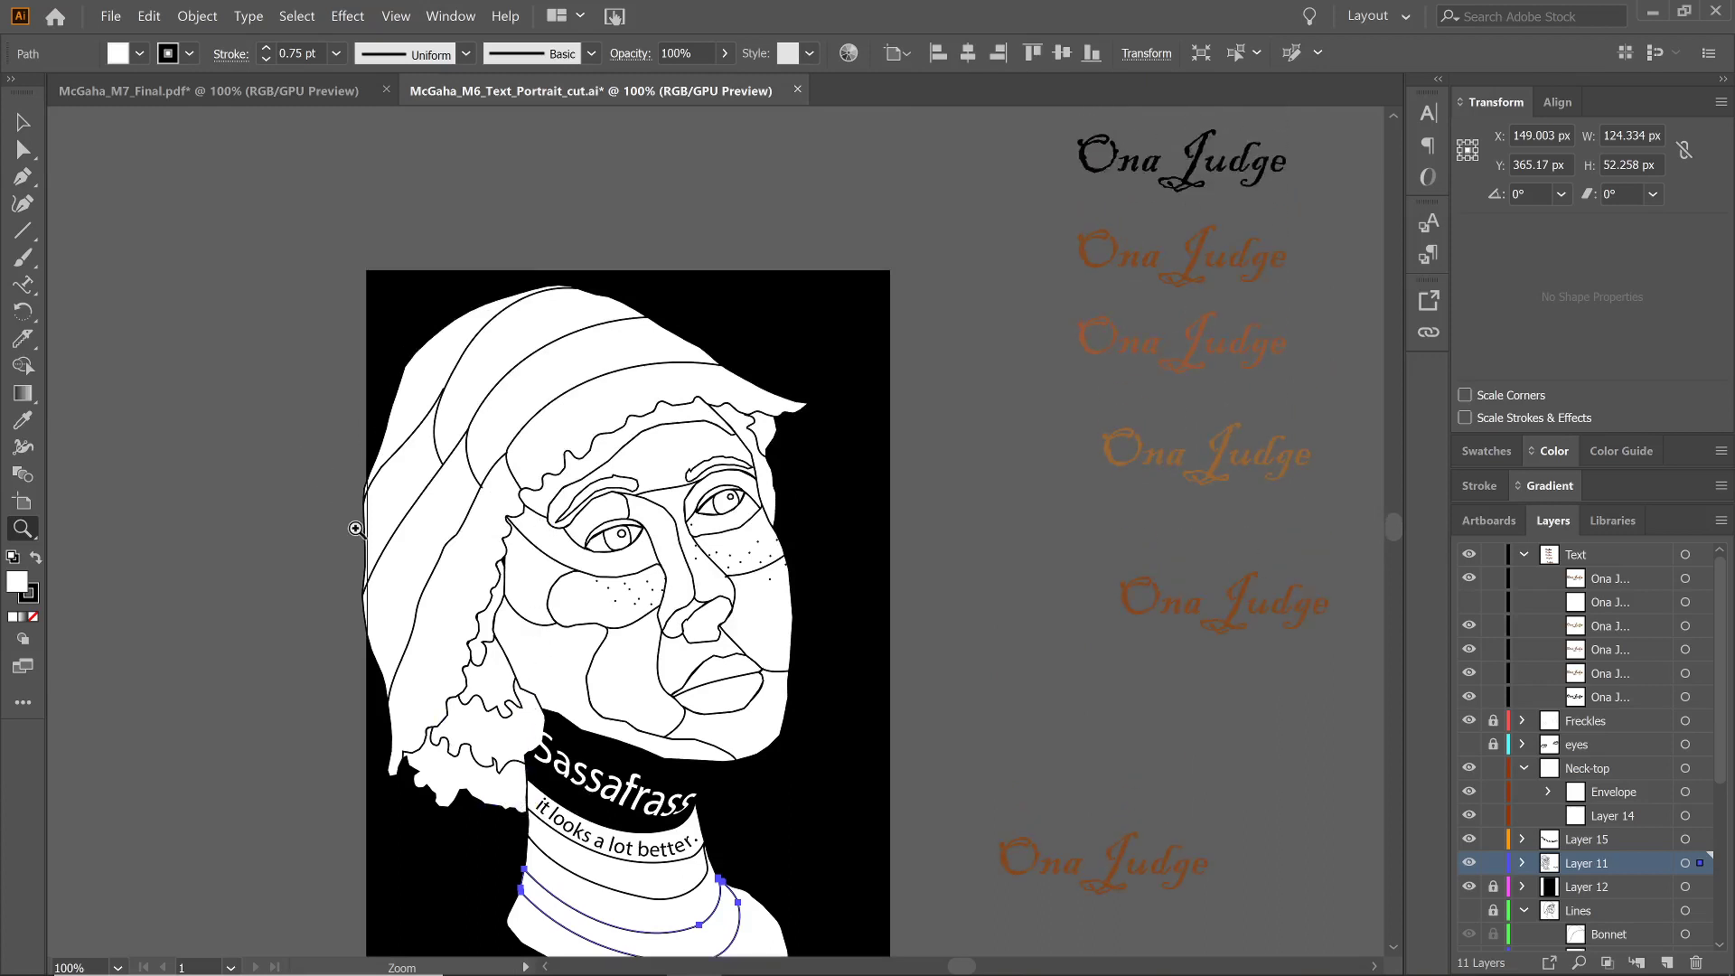
scroll(355, 529, down, 1)
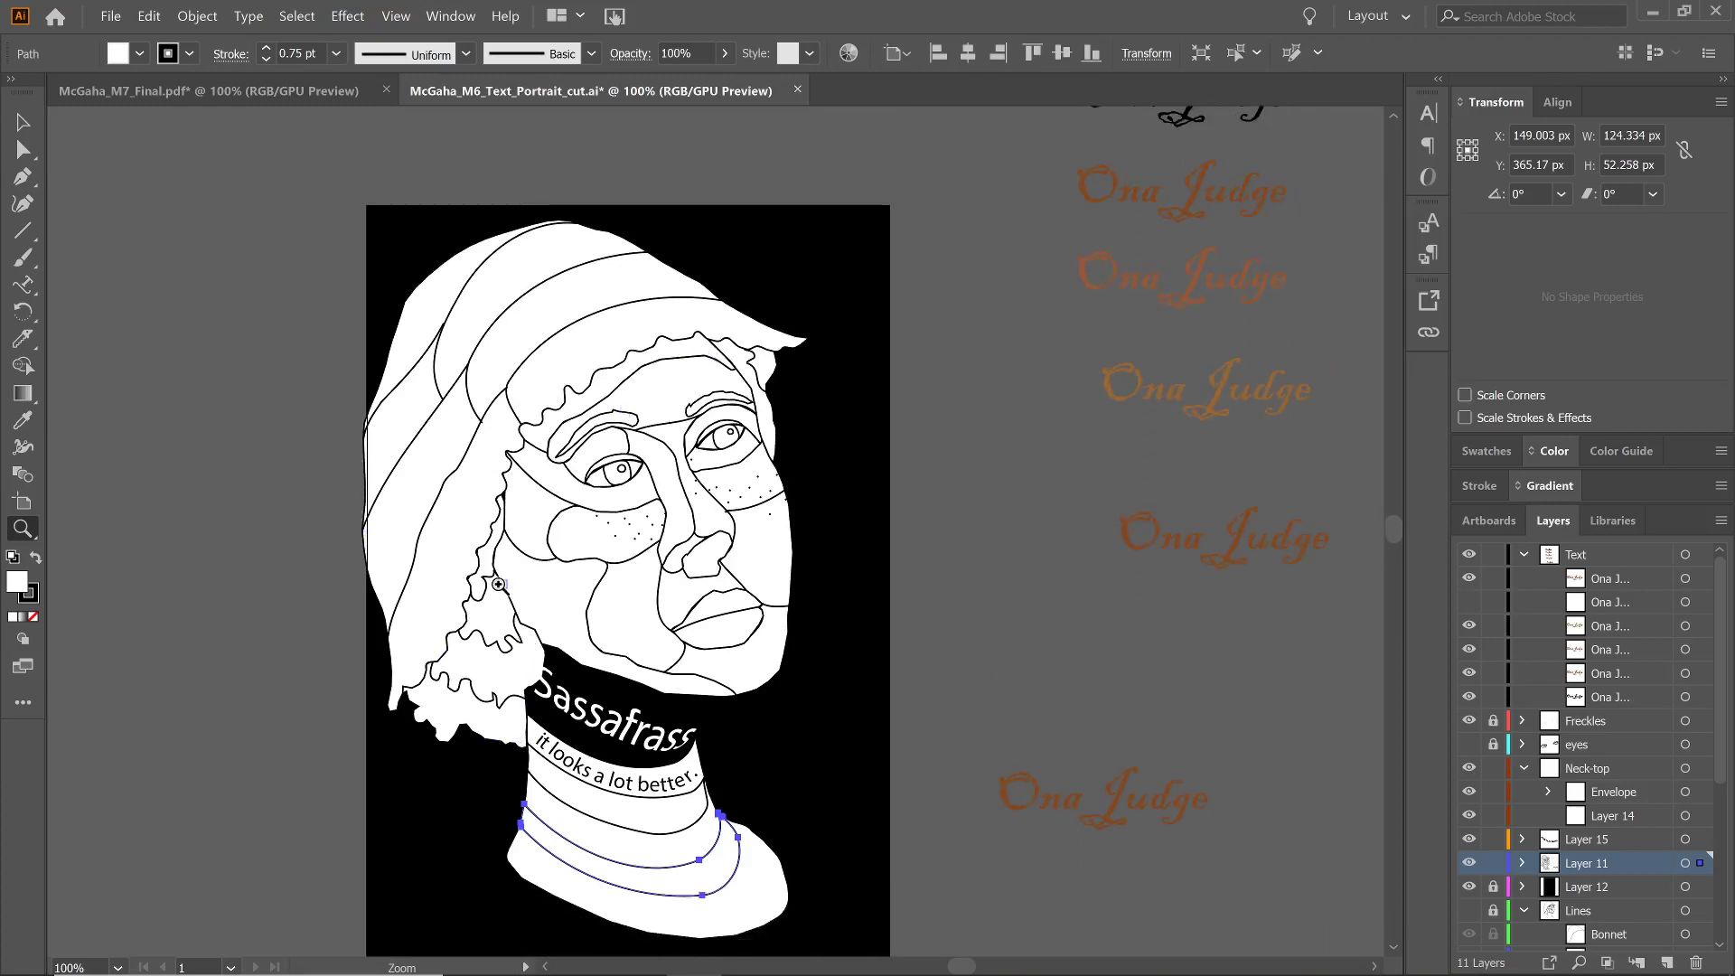